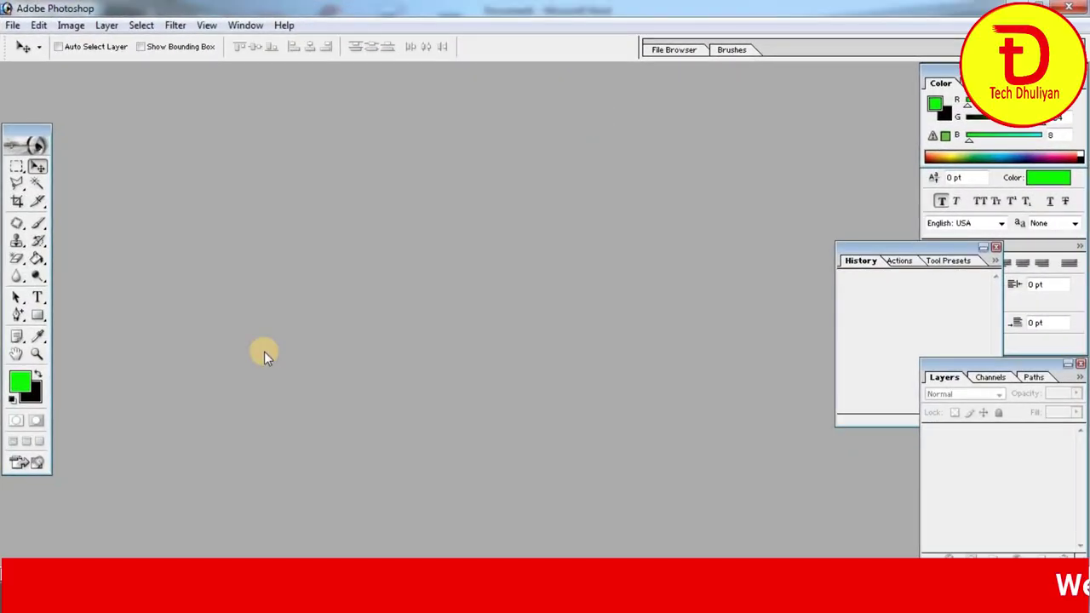
Create a new white document, 7 × 5 inches at 150 pixels/inch
left_click(13, 26)
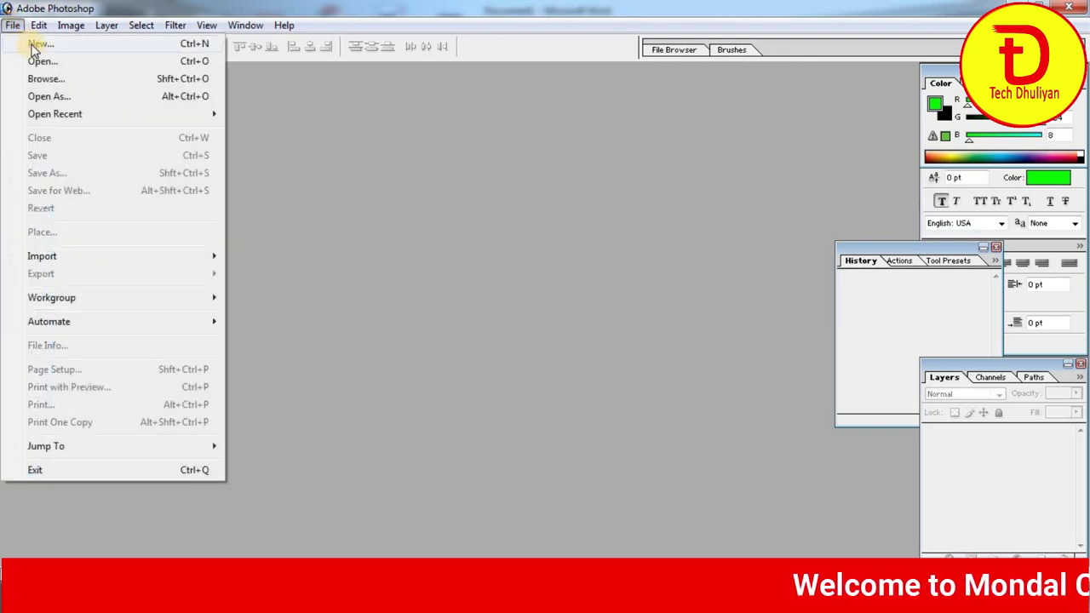
left_click(31, 42)
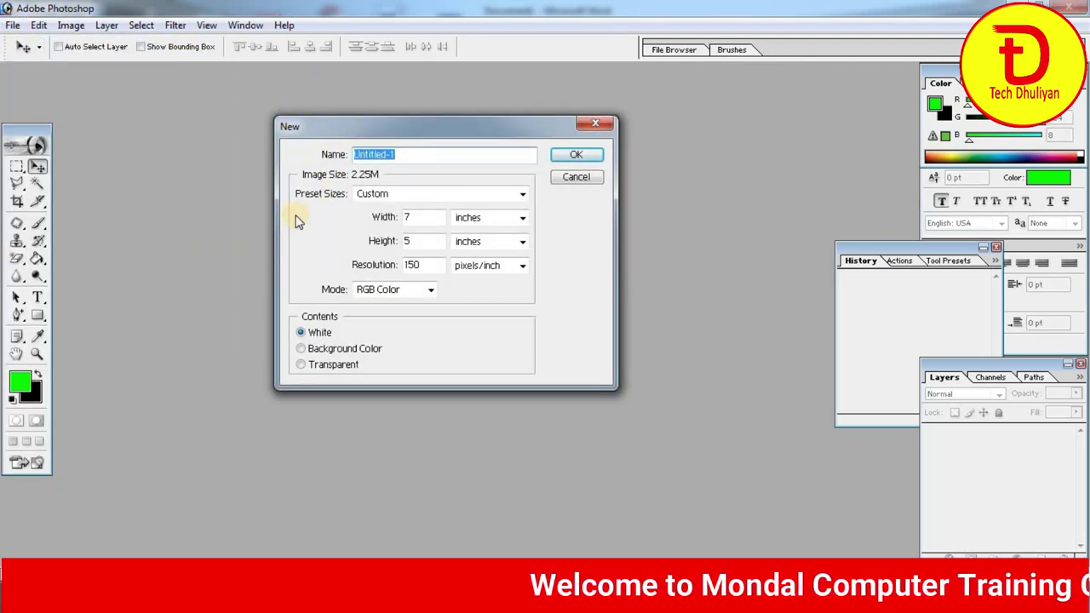
left_click(417, 220)
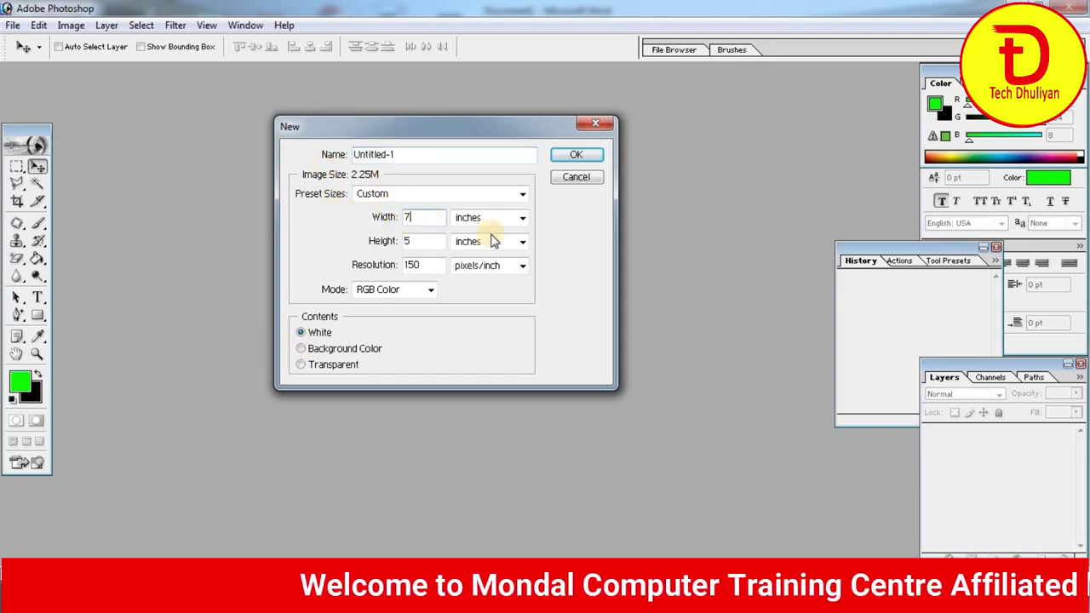
left_click(418, 241)
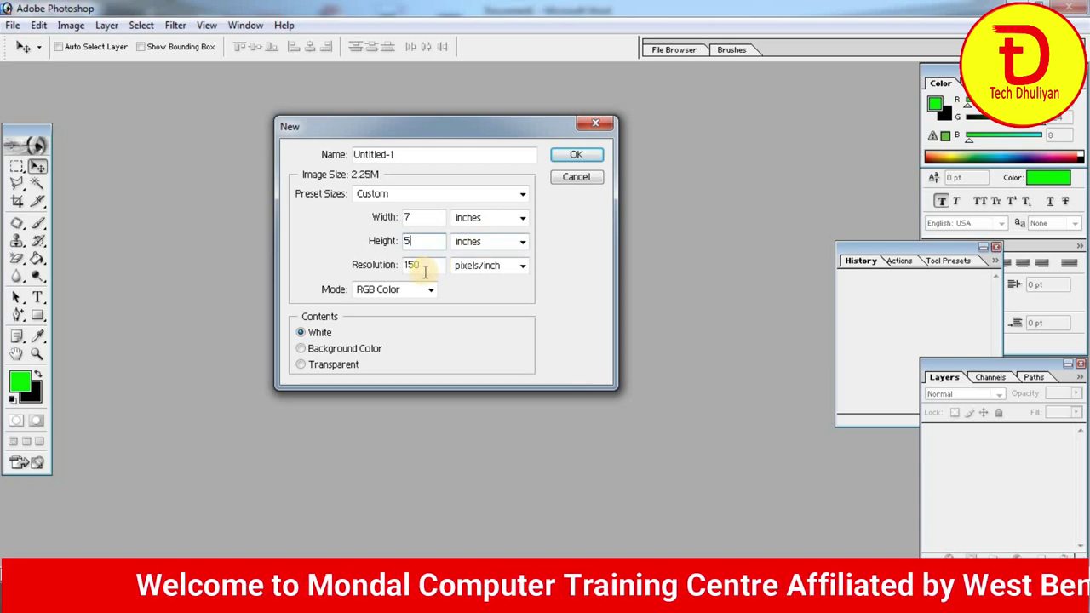
left_click(426, 268)
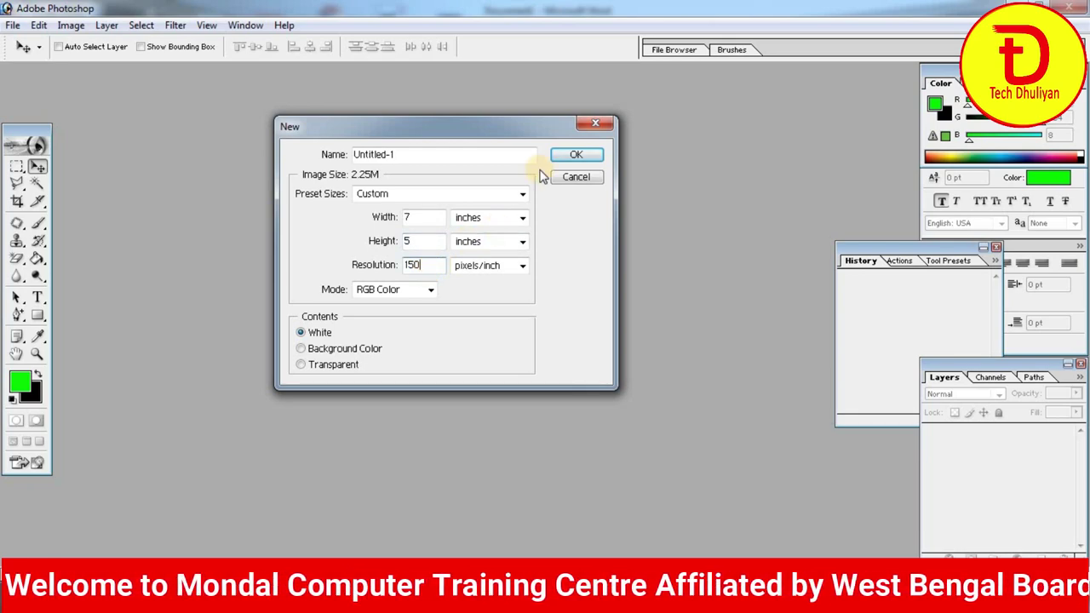
left_click(576, 155)
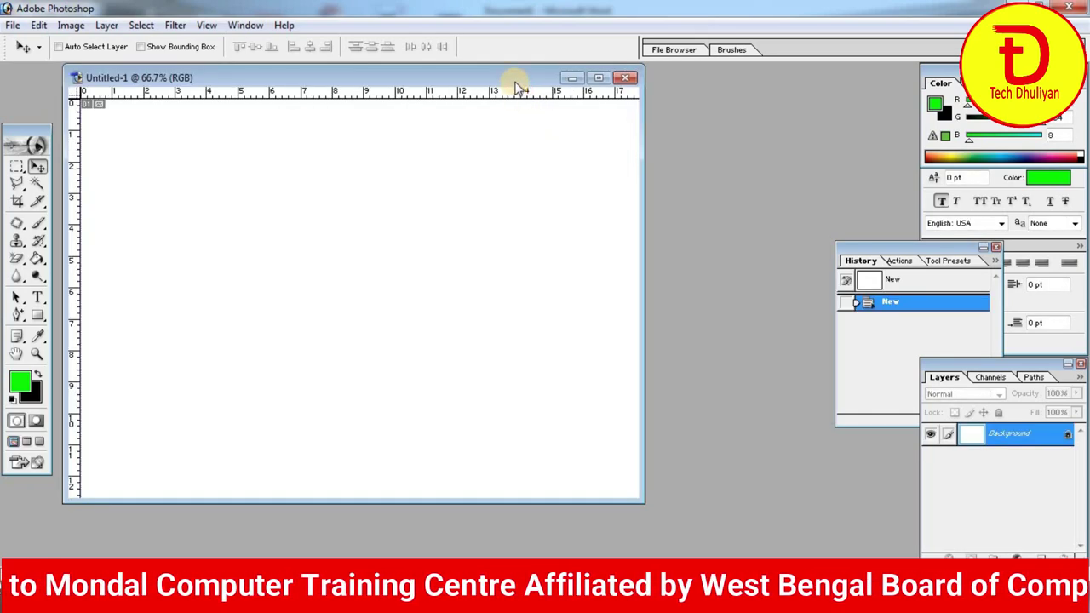
Enlarge the document window and draw a rectangle spanning the entire canvas
left_click_drag(522, 85, 548, 106)
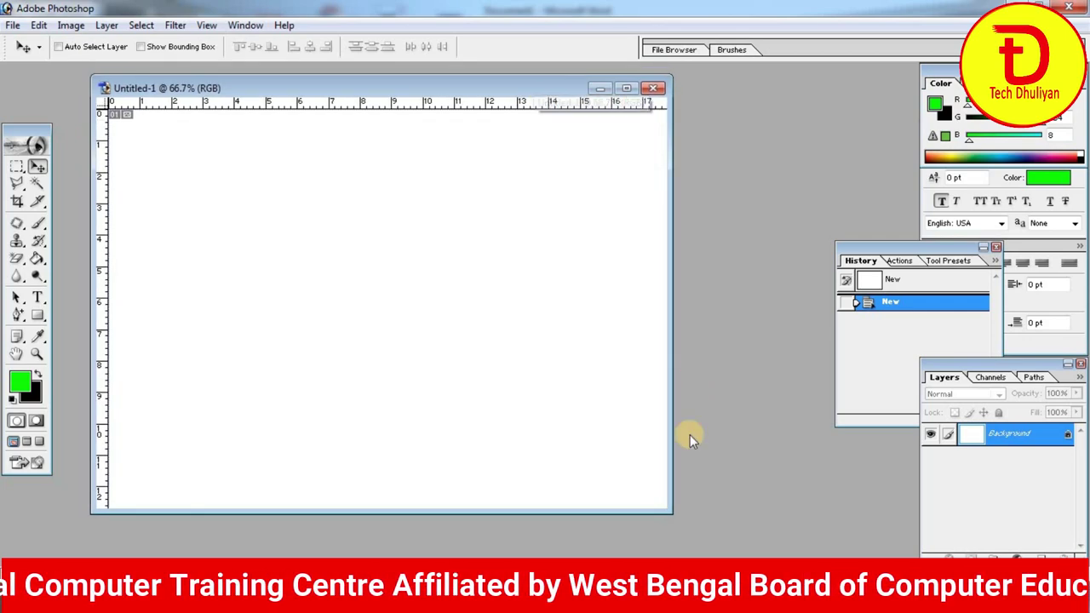
left_click_drag(671, 516, 737, 542)
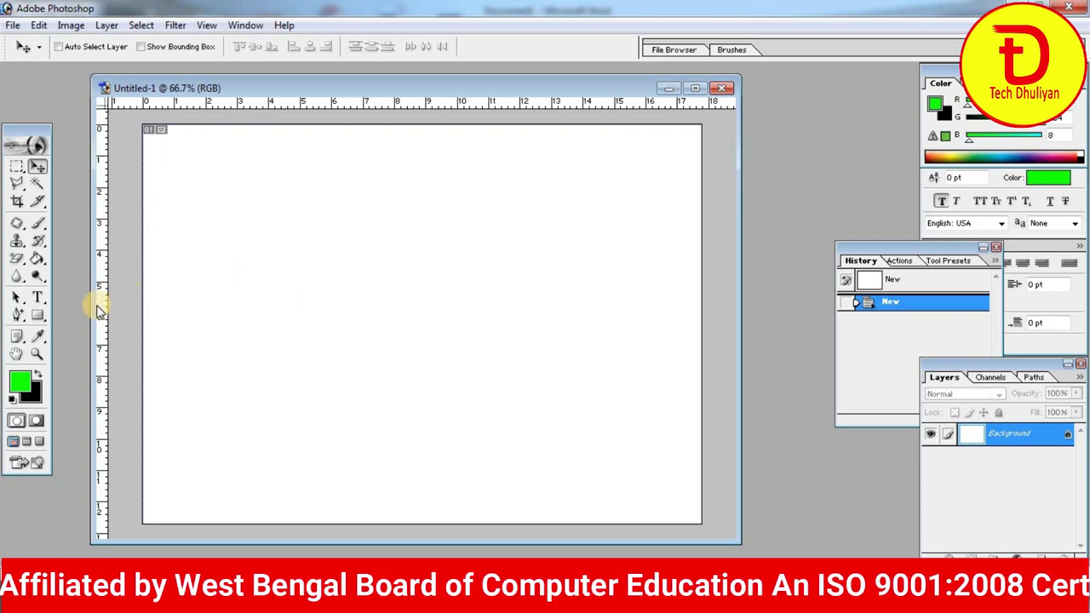
left_click(38, 316)
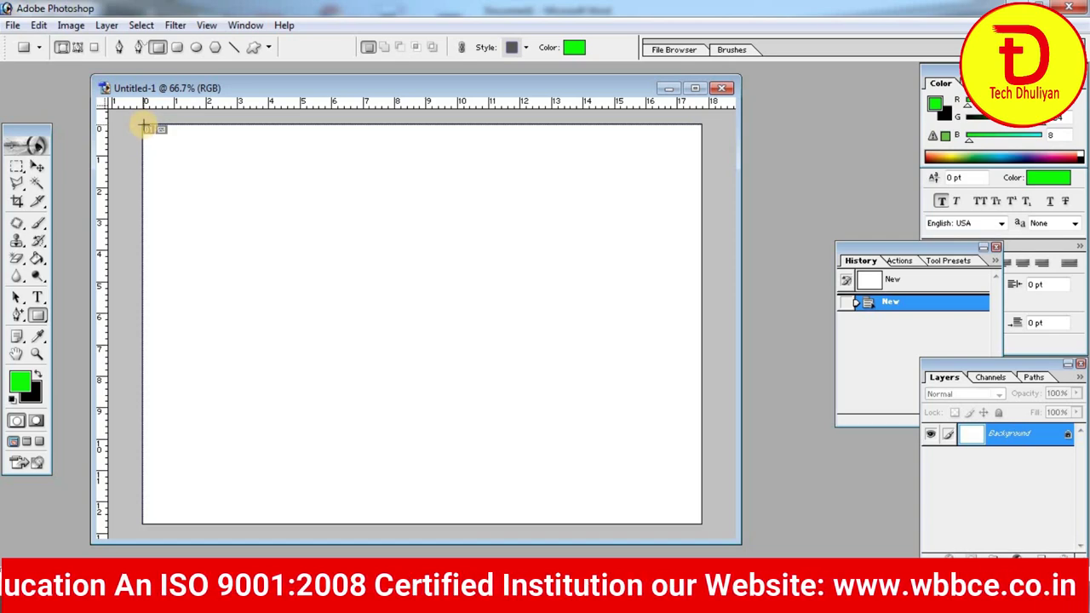
mouse_move(144, 124)
left_mouse_down()
mouse_move(265, 201)
mouse_move(434, 261)
mouse_move(697, 519)
left_mouse_up()
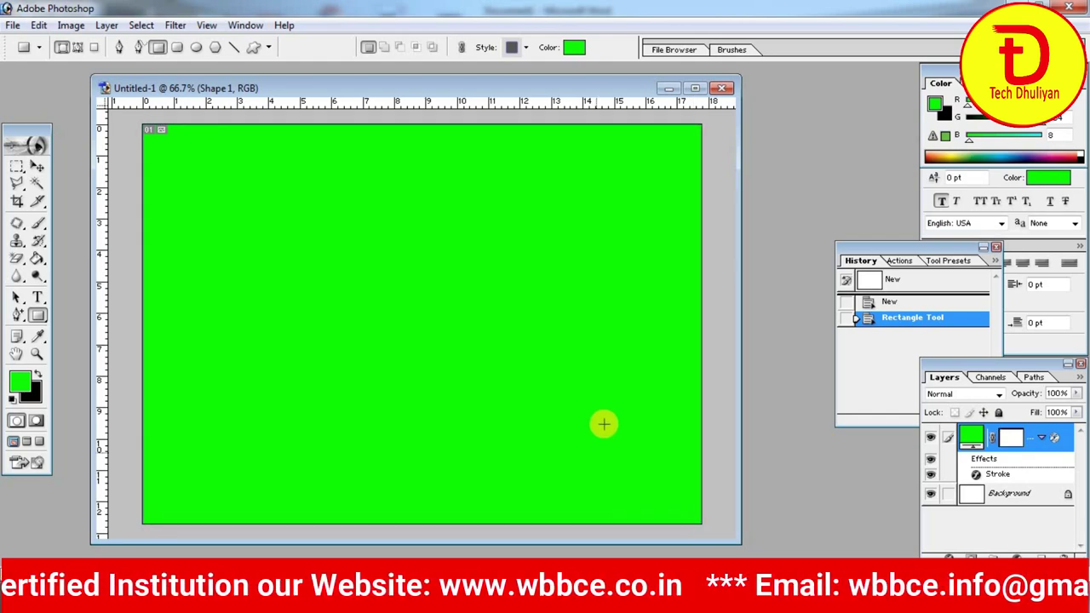
Change the Shape 1 rectangle's fill colour to white
double_click(970, 438)
left_click_drag(625, 322, 509, 278)
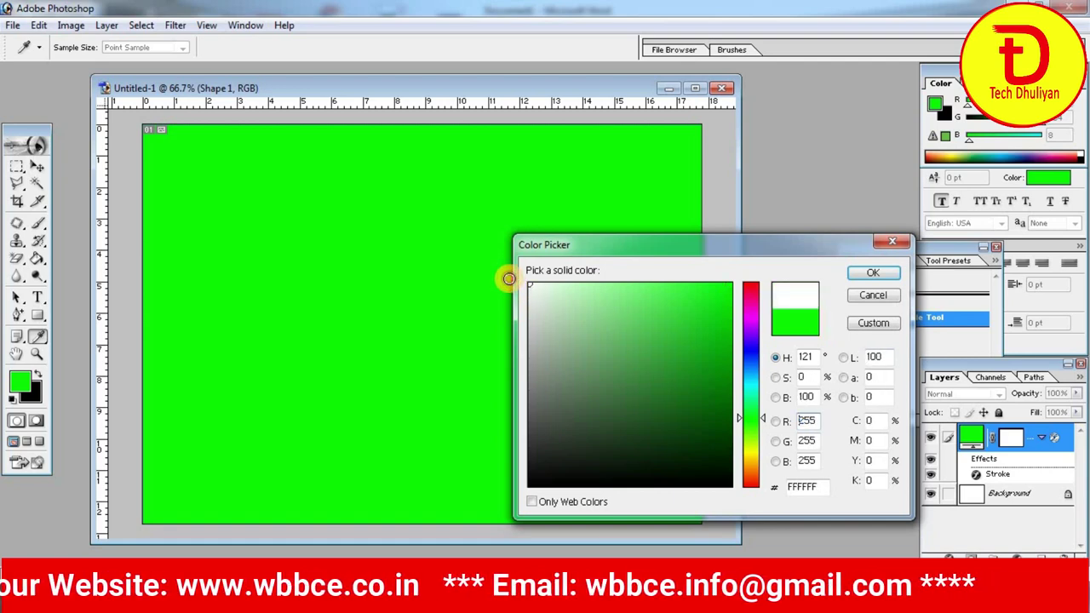
left_click(863, 276)
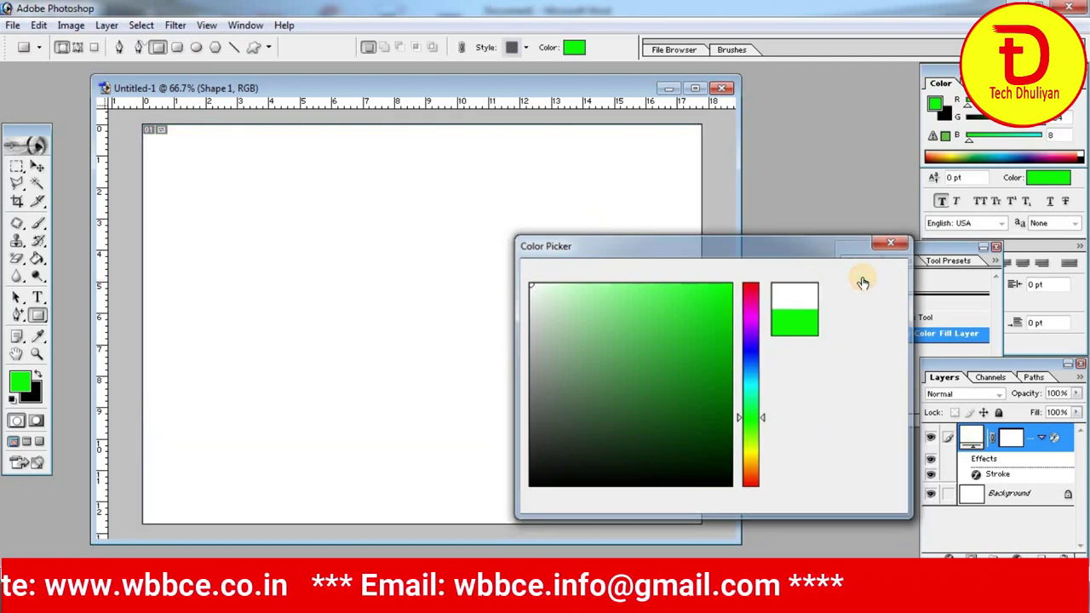
Add a 3 px dark blue (0000C7) Stroke layer effect to the rectangle
left_click(37, 167)
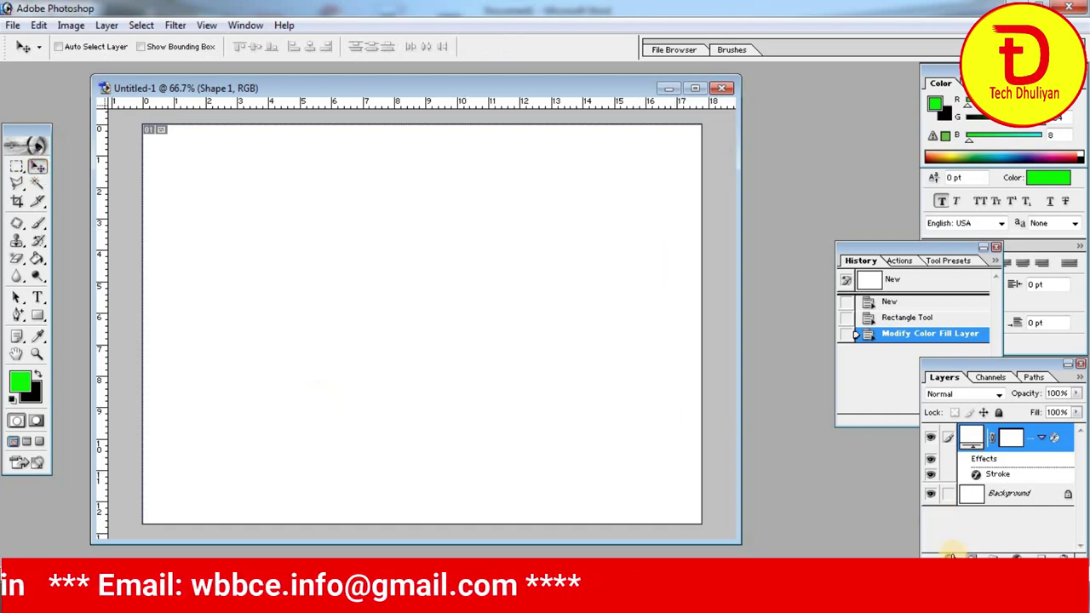
left_click(954, 556)
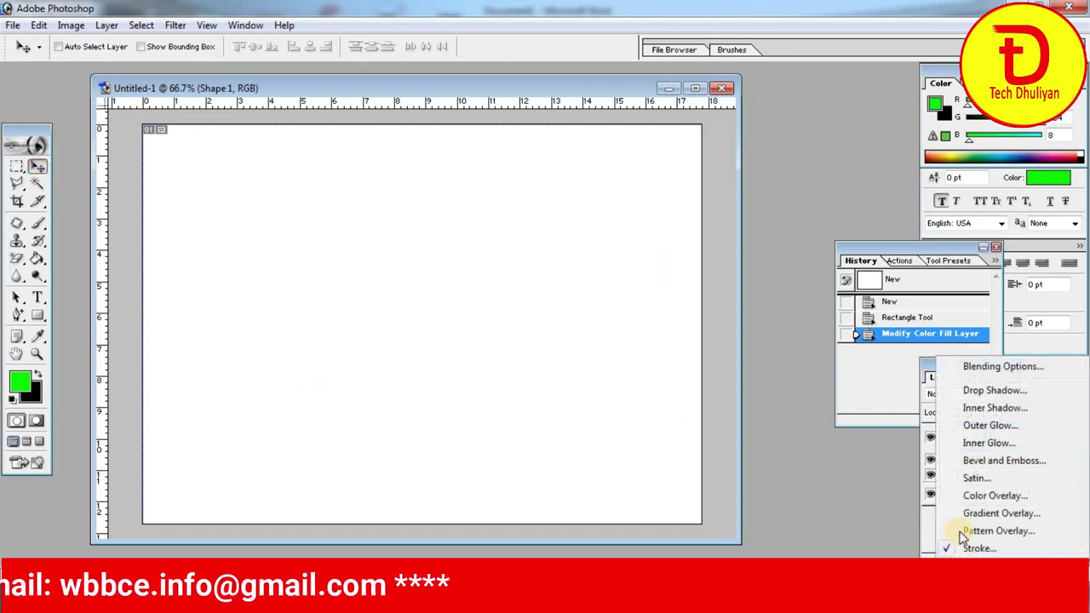
left_click(945, 547)
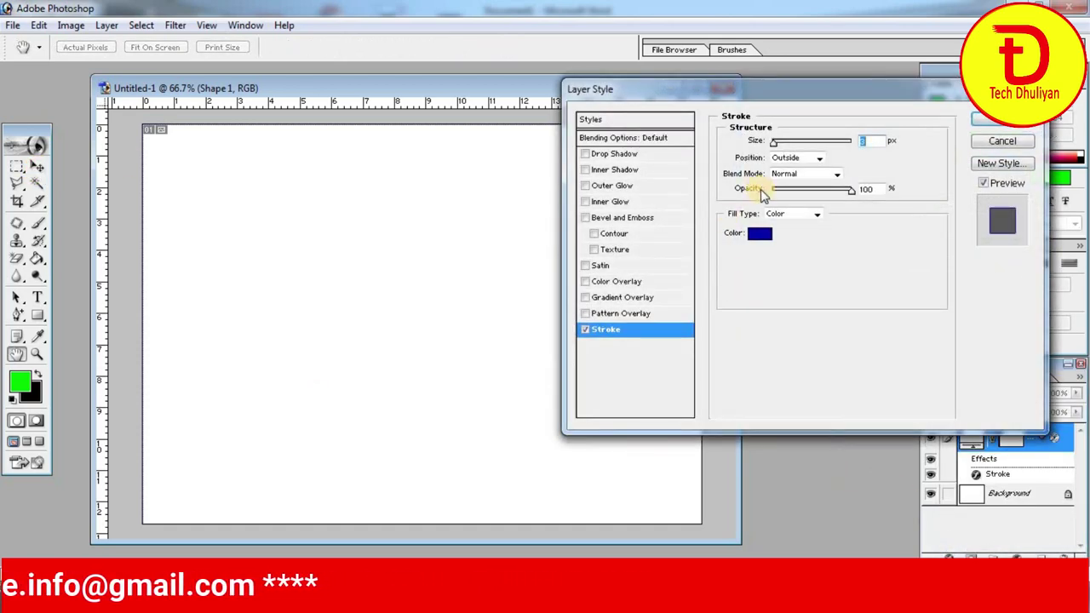
left_click(763, 235)
left_click_drag(717, 321, 732, 327)
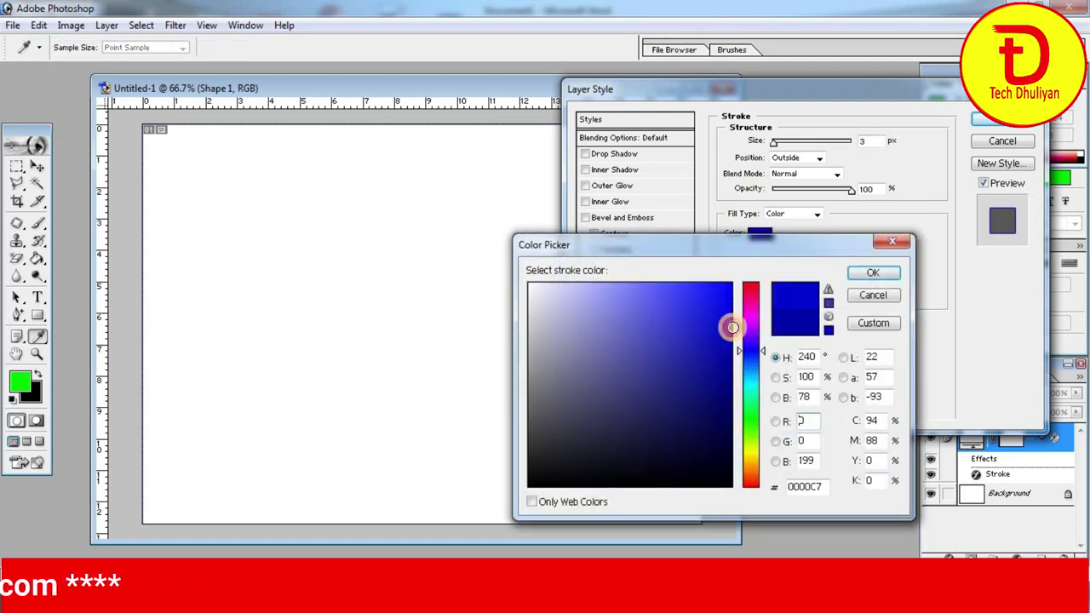
left_click(884, 276)
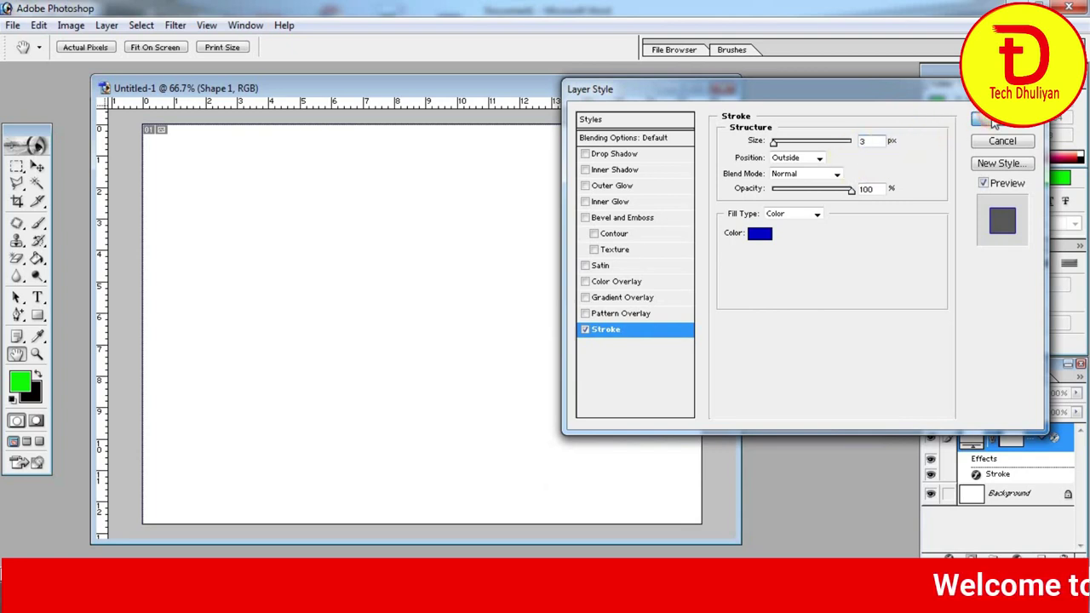
left_click(993, 121)
key("ctrl+t")
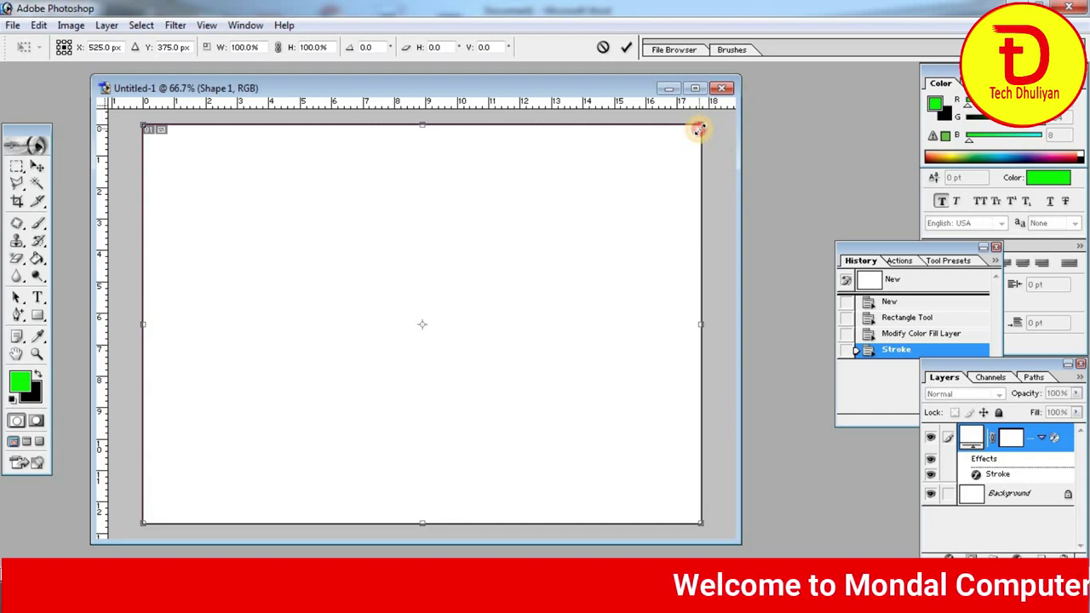
Shrink the rectangle slightly from its top-right corner and nudge it right inside the canvas
left_click_drag(697, 131, 694, 135)
key("Return")
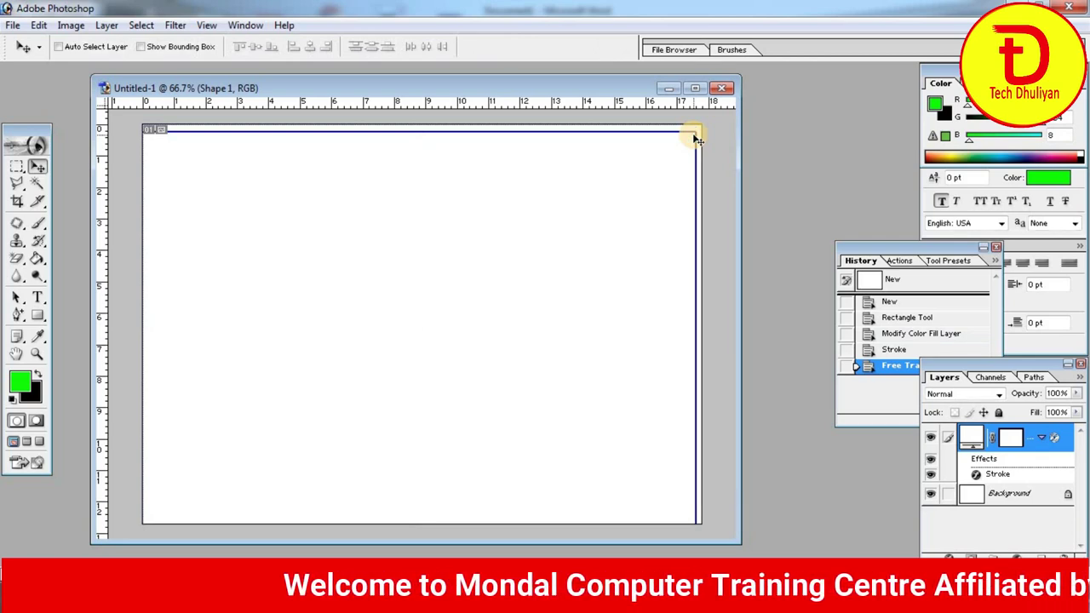
key("shift+Right")
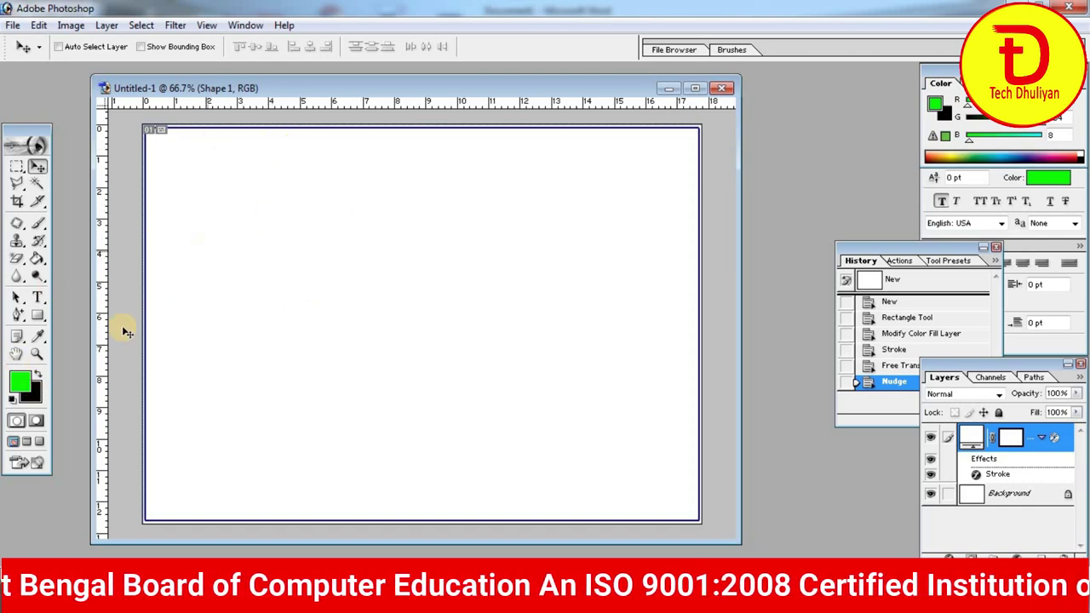
Select the Pen Tool and add four margin guides just inside the top, left, bottom and right edges
left_click(19, 317)
right_click(18, 317)
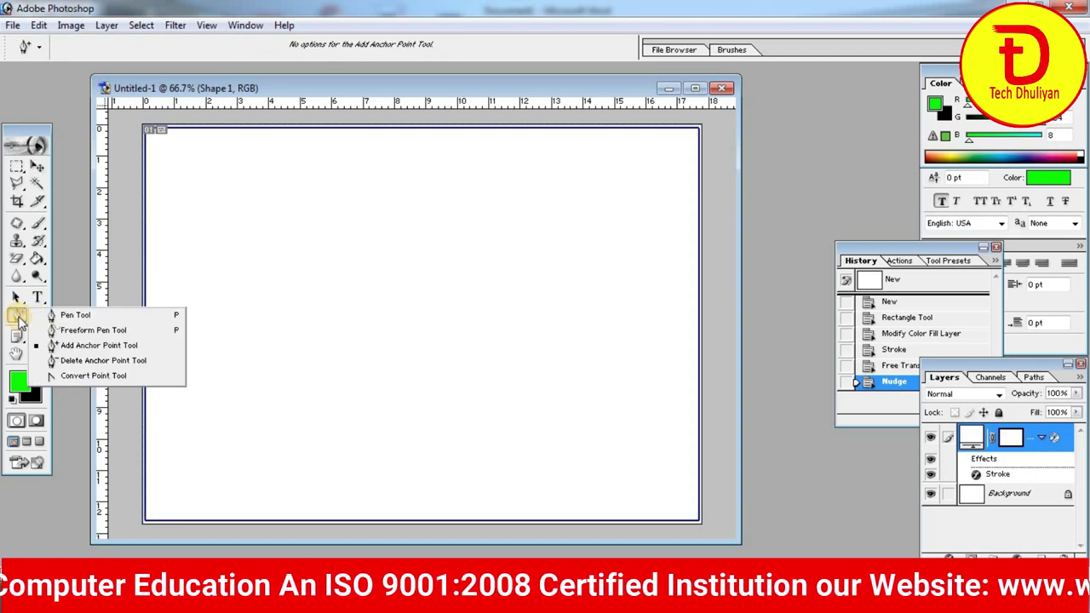
left_click(73, 316)
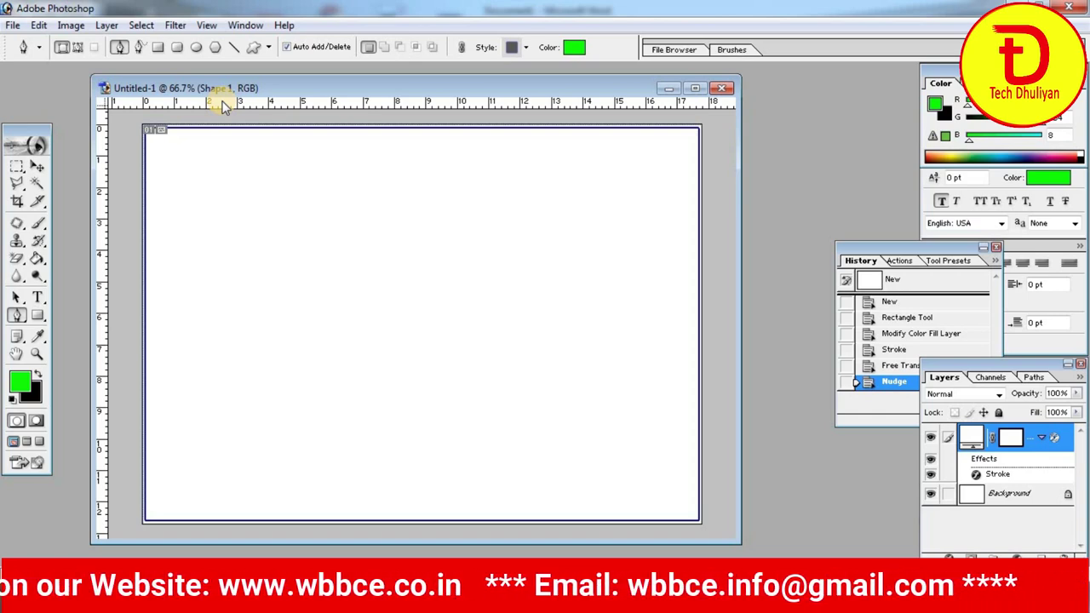
left_click_drag(221, 104, 226, 141)
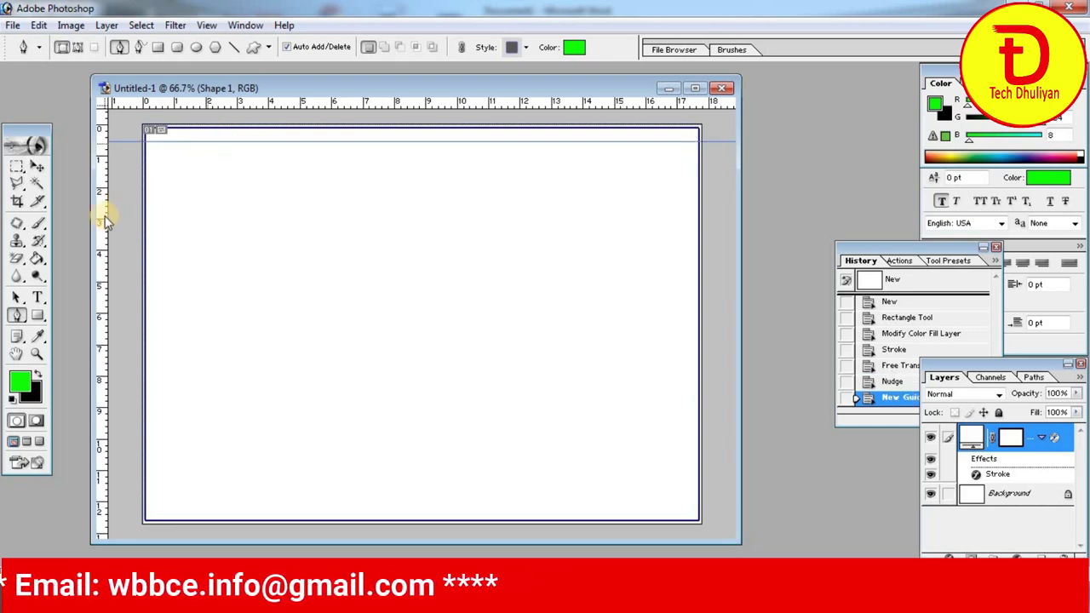
left_click_drag(124, 212, 161, 205)
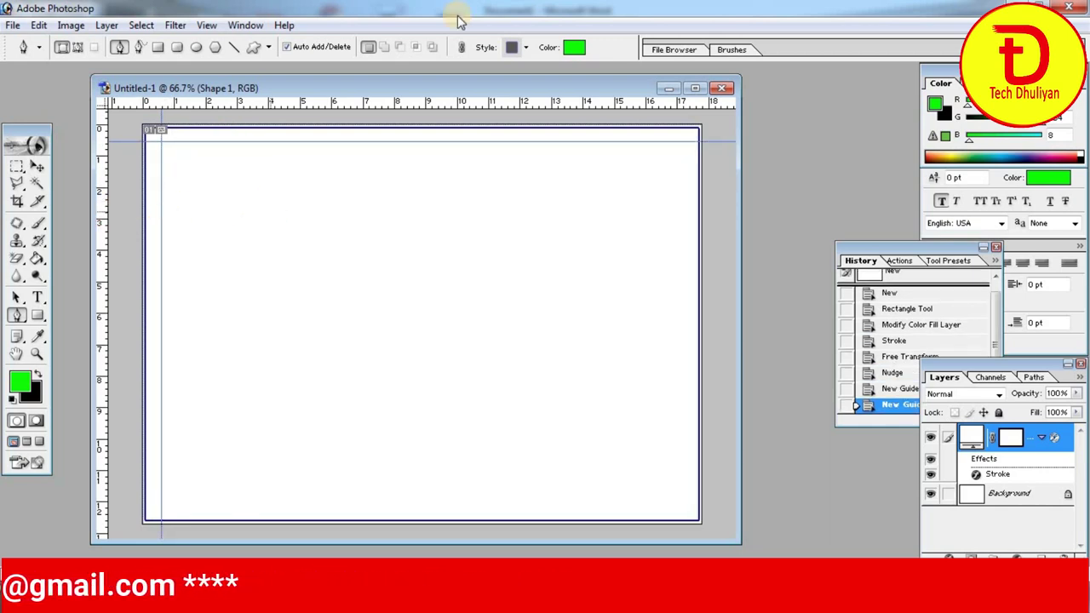
left_click_drag(558, 104, 523, 506)
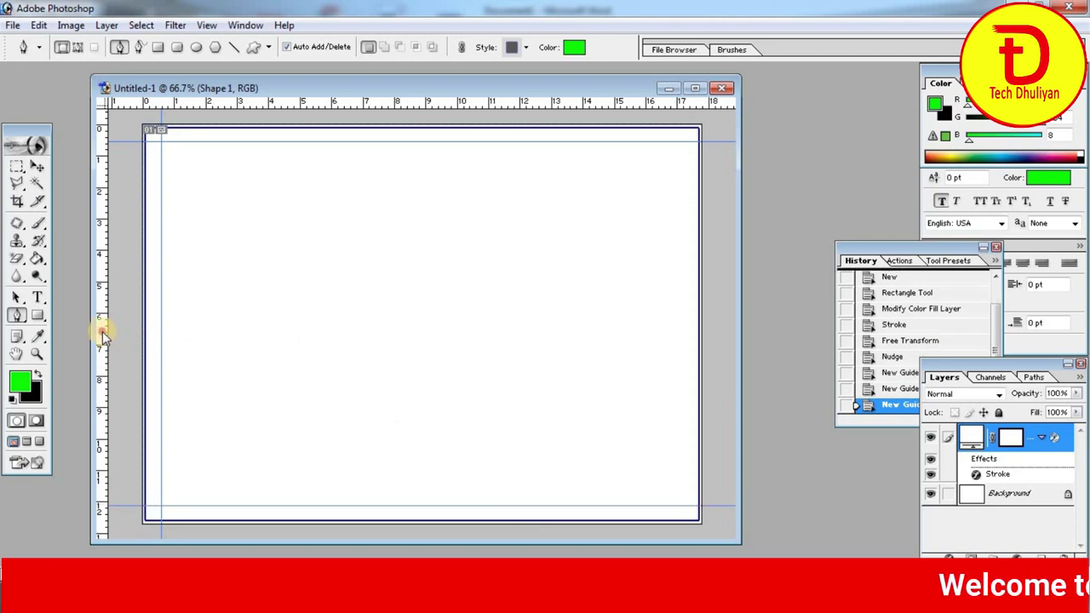
left_click_drag(101, 335, 681, 231)
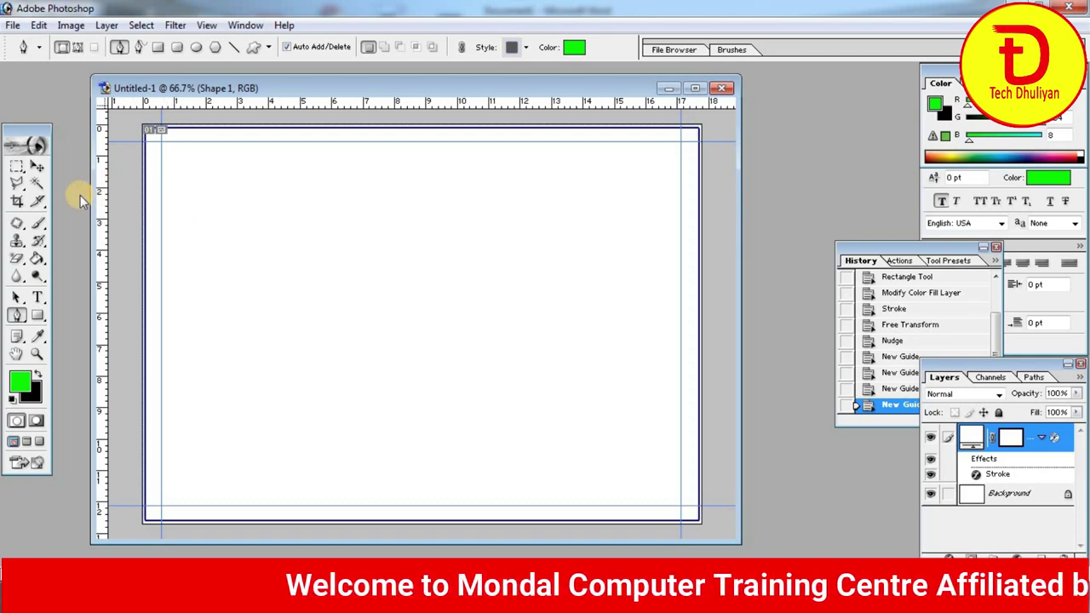
Draw a closed pen shape along the guides with all four corners cut off diagonally
left_click(18, 316)
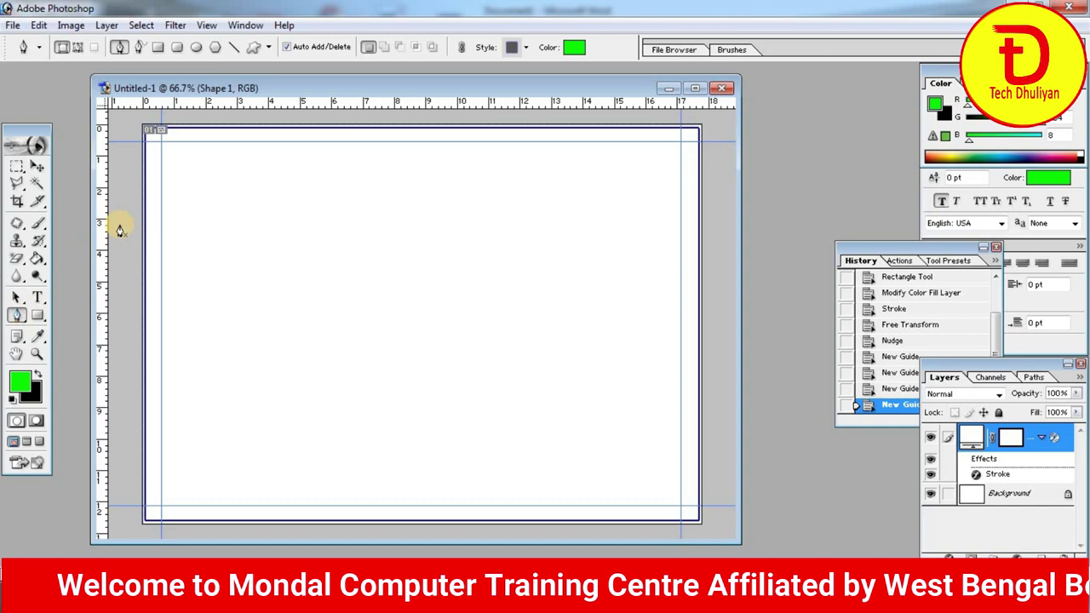
left_click(189, 142)
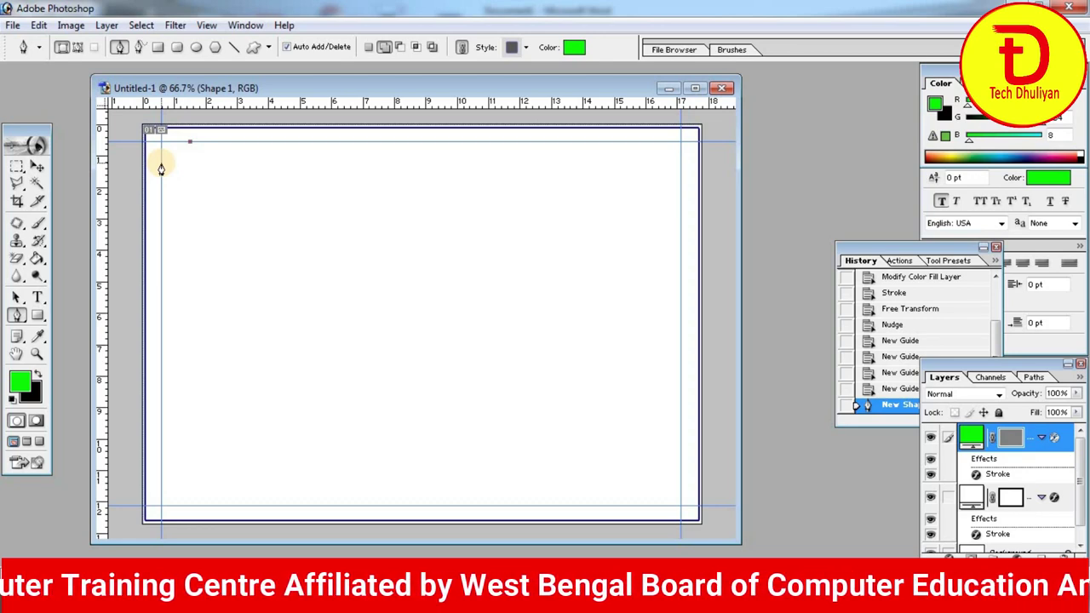
left_click(161, 169)
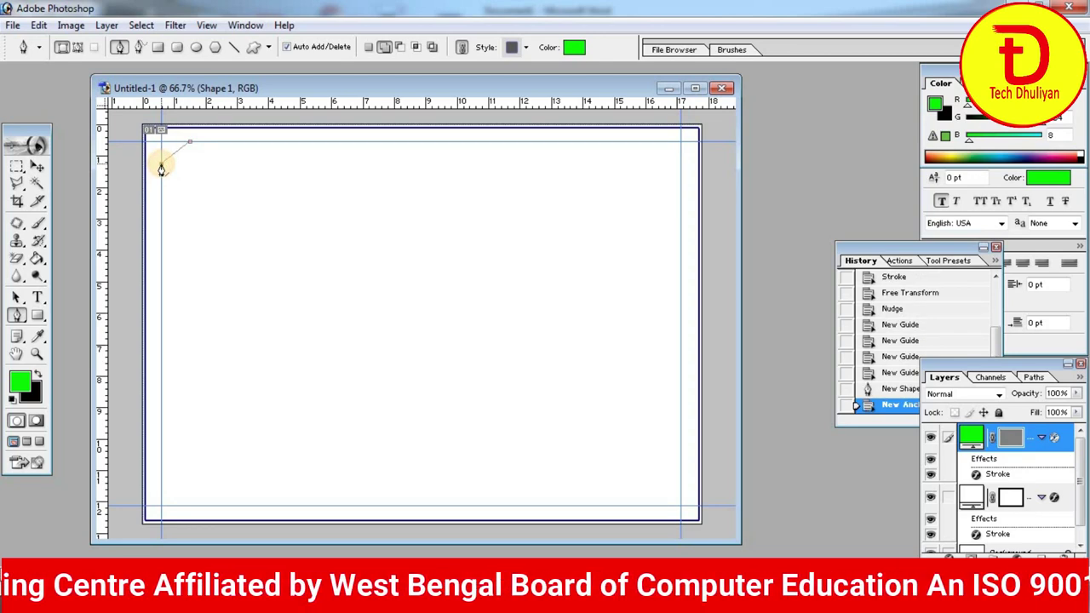
left_click(161, 475)
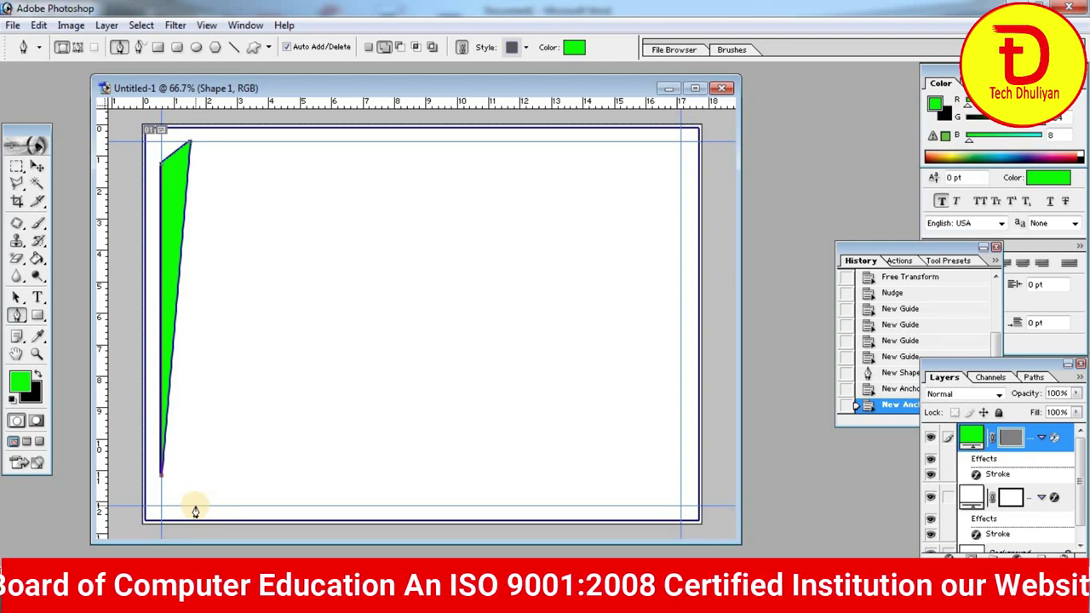
left_click(197, 506)
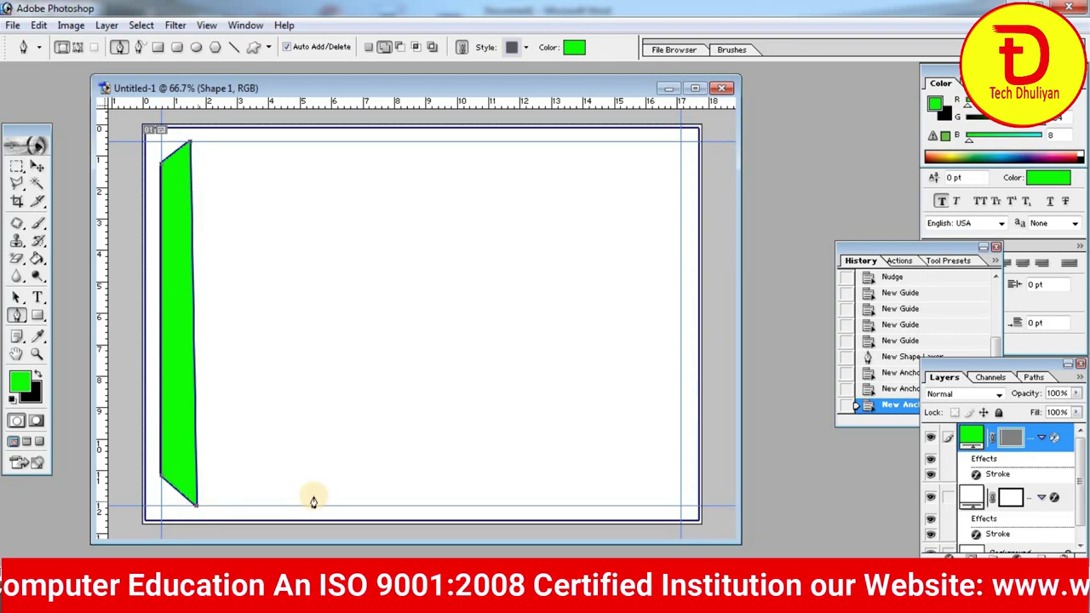
left_click(646, 506)
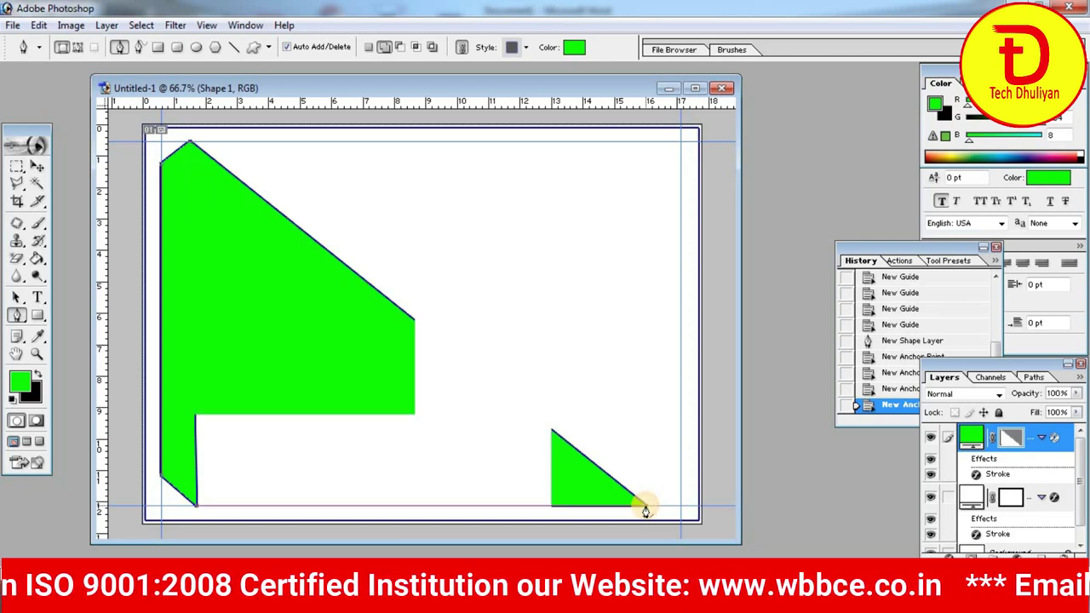
left_click(680, 475)
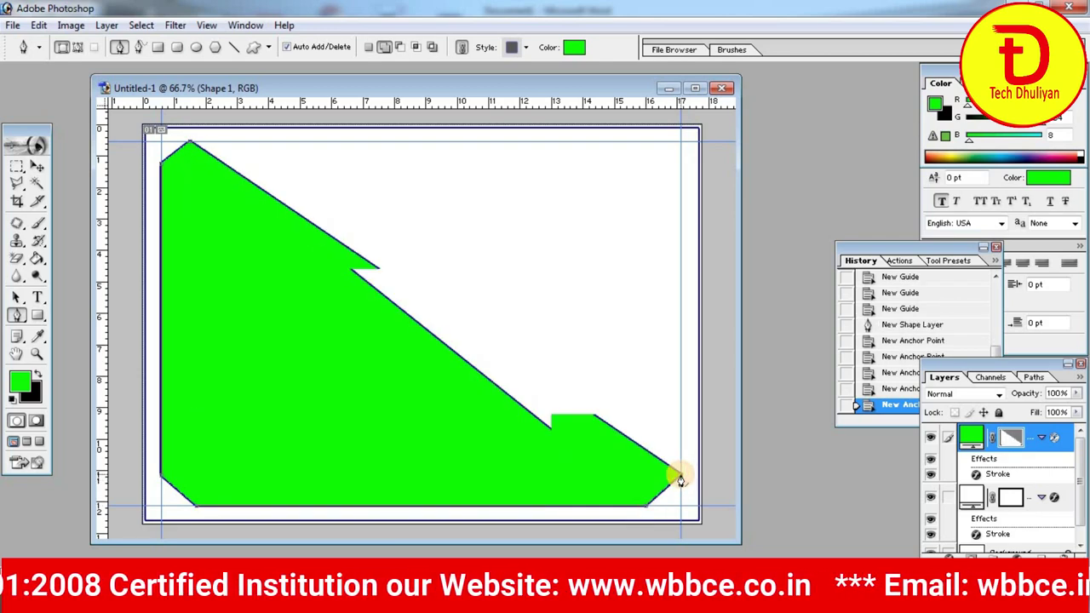
left_click(681, 172)
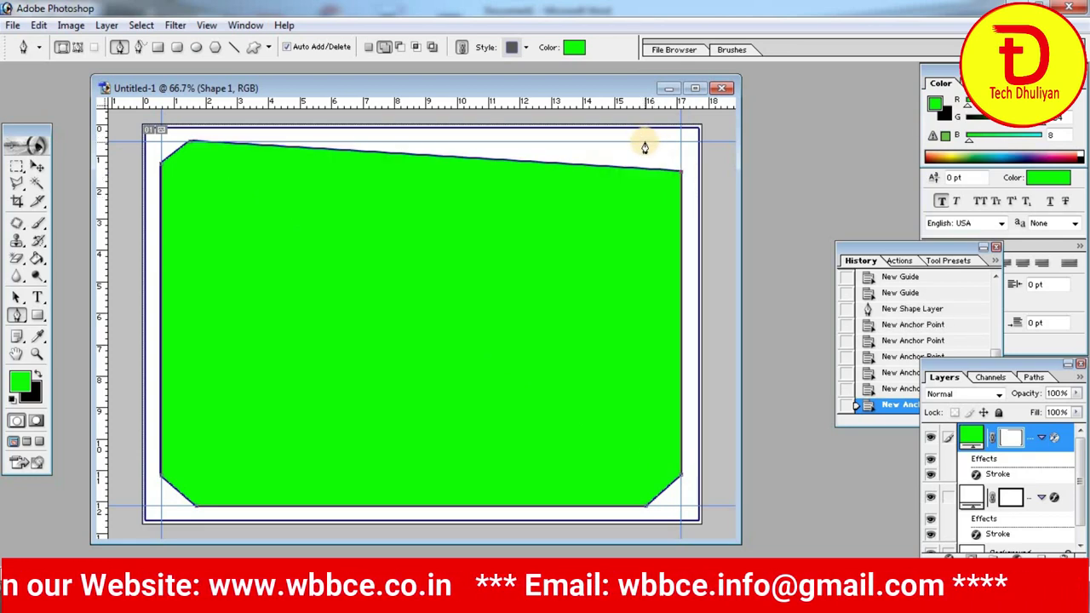
left_click(645, 145)
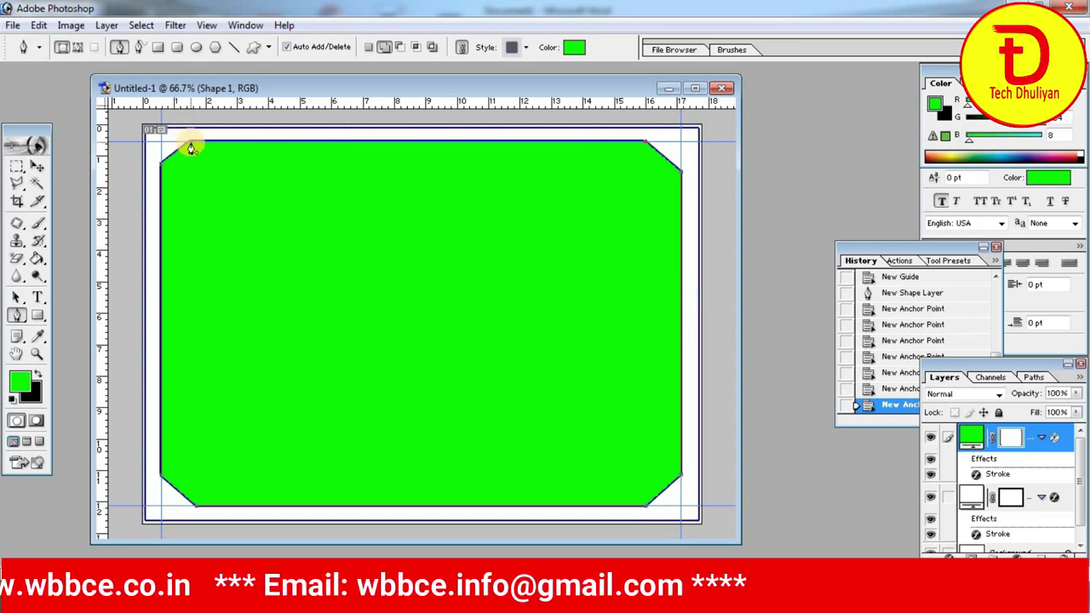
left_click(190, 147)
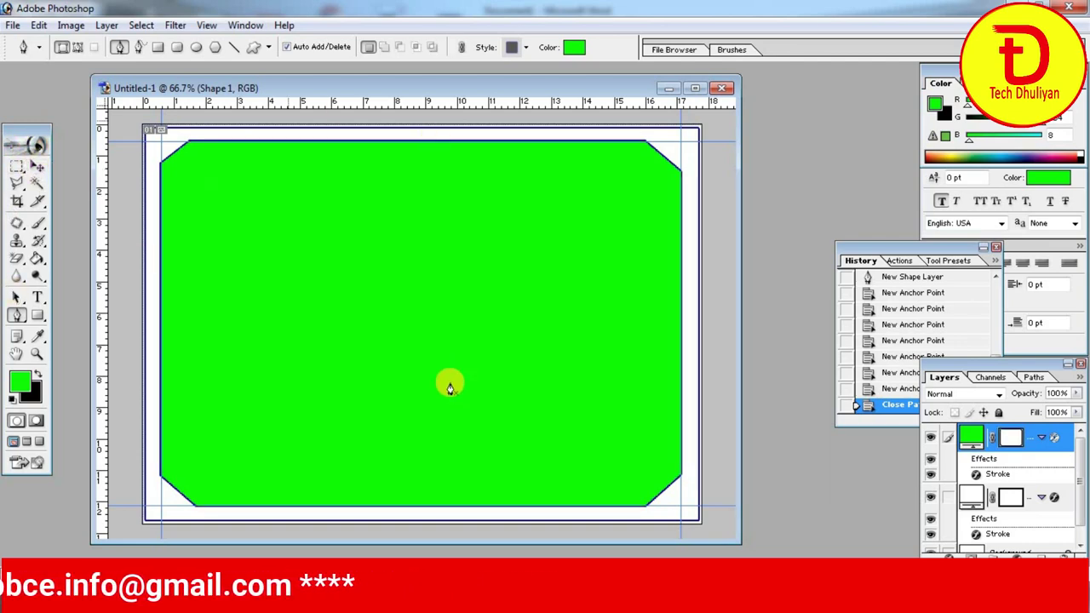
Fill the cut-corner shape with white (FFFFFF) so only its blue outline shows
double_click(967, 438)
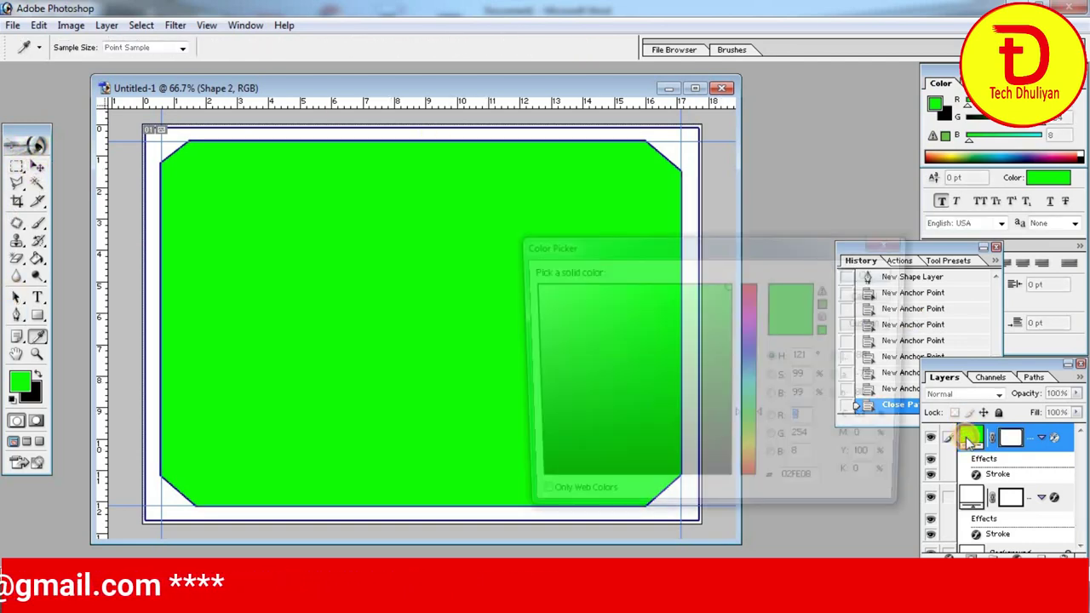
left_click(514, 270)
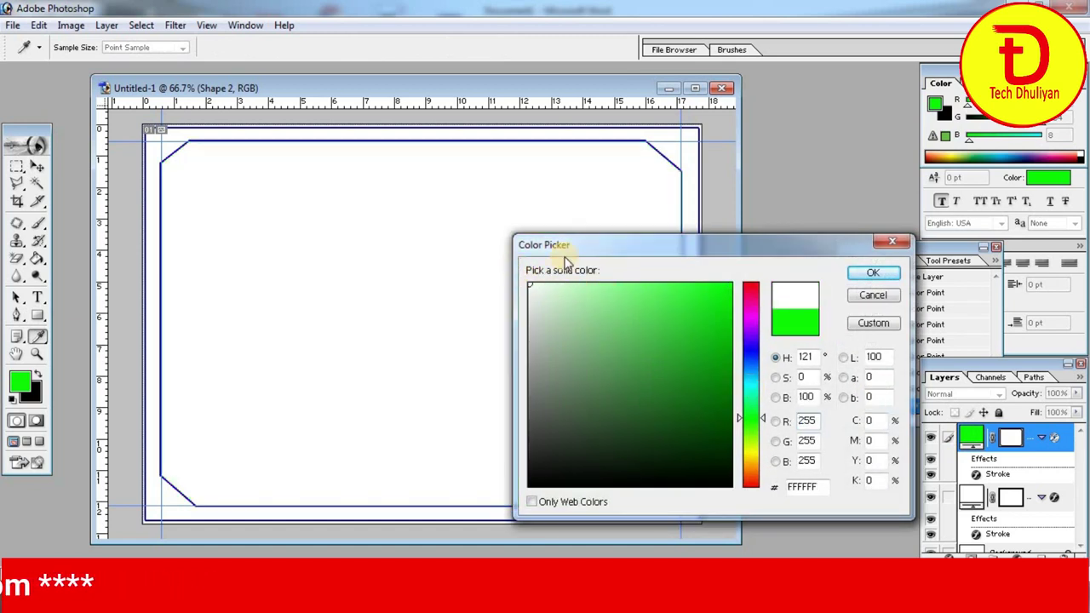
left_click(872, 281)
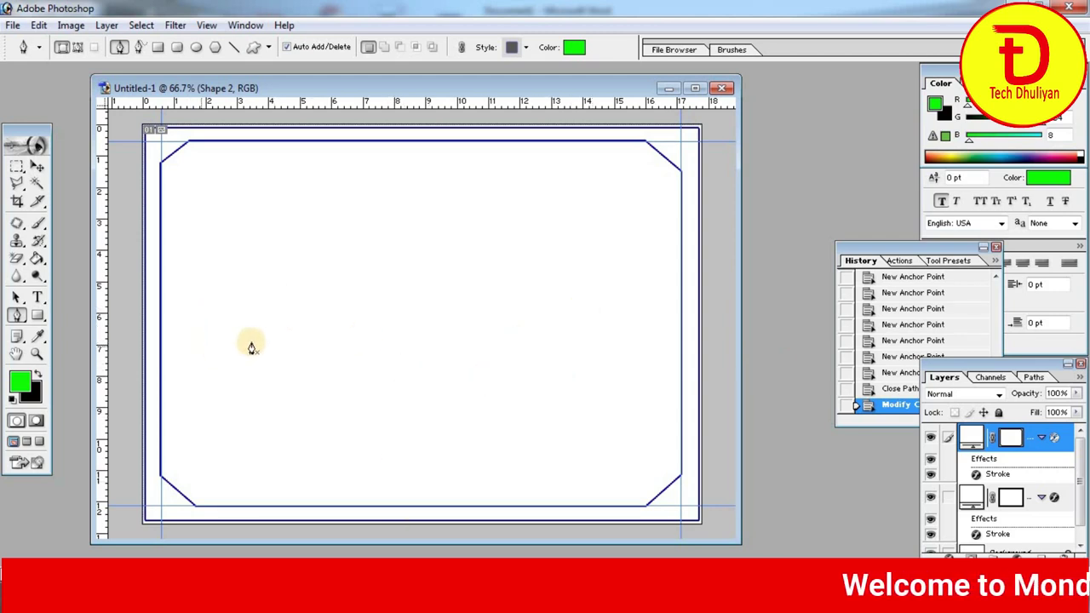
left_click(18, 317)
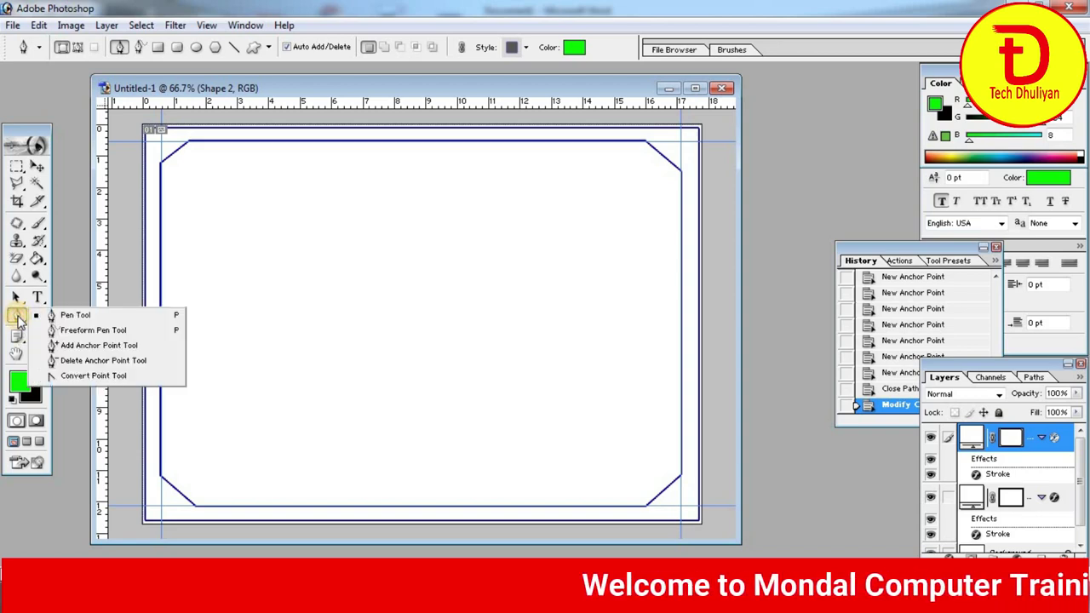
Choose the Add Anchor Point Tool and make the inner frame layer Shape 2 active
left_click(82, 348)
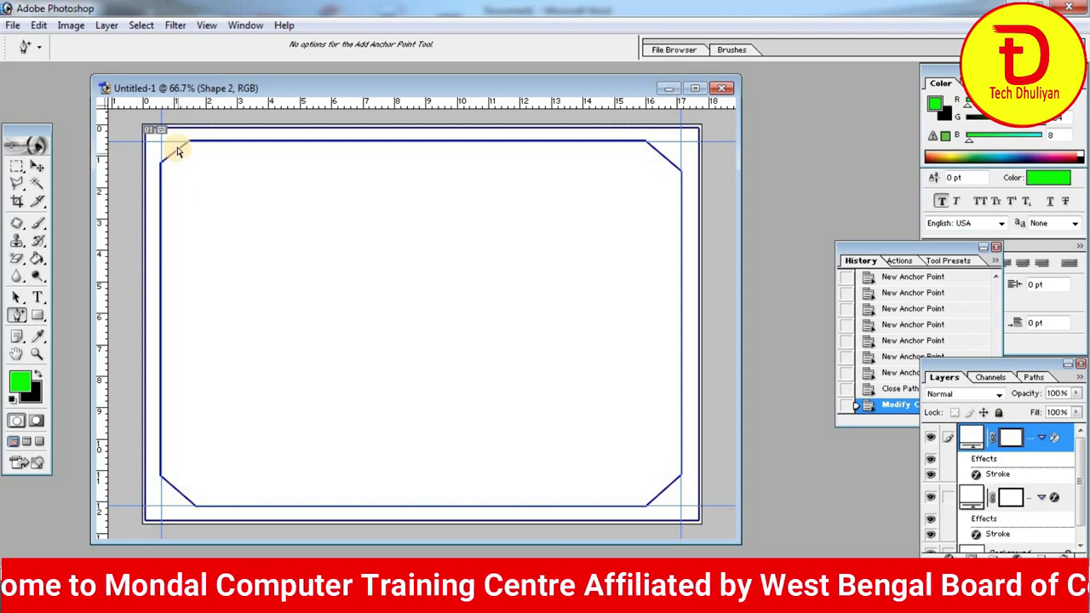
key("alt+[")
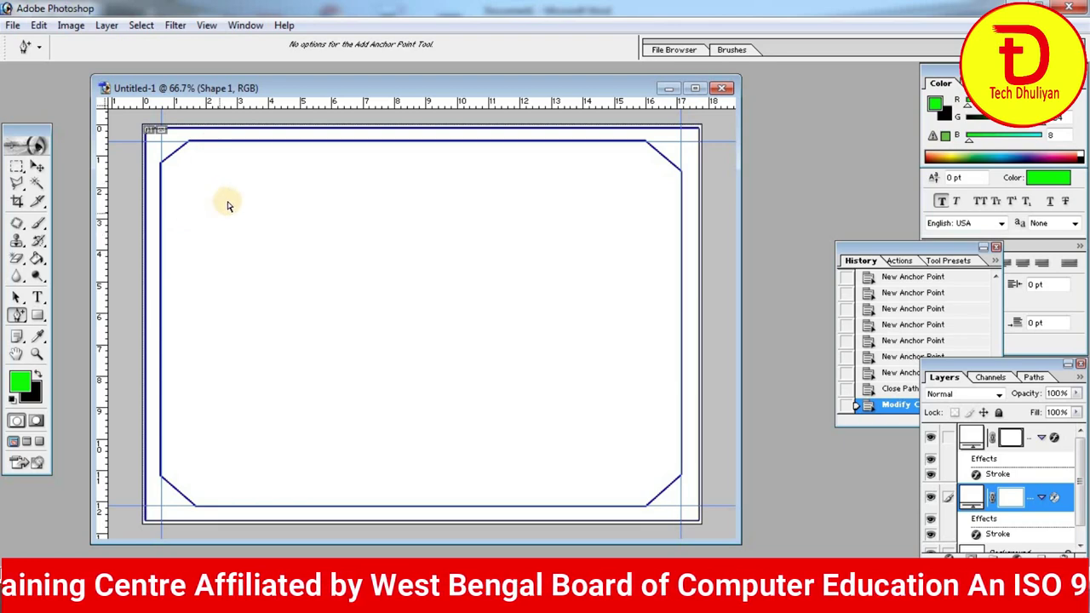
left_click(1007, 440)
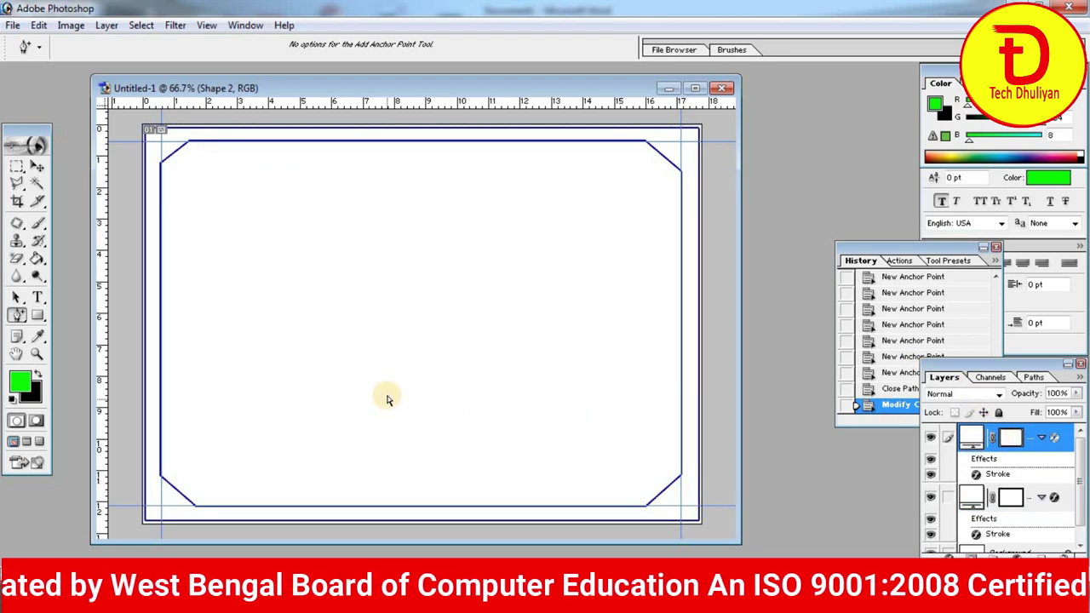
left_click(175, 156)
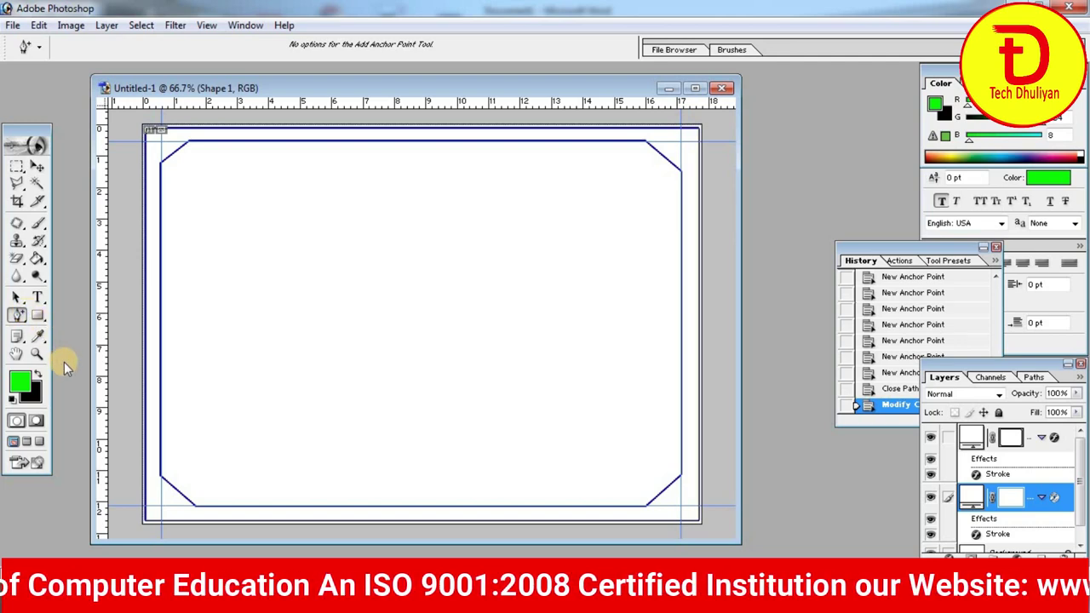
left_click(19, 317)
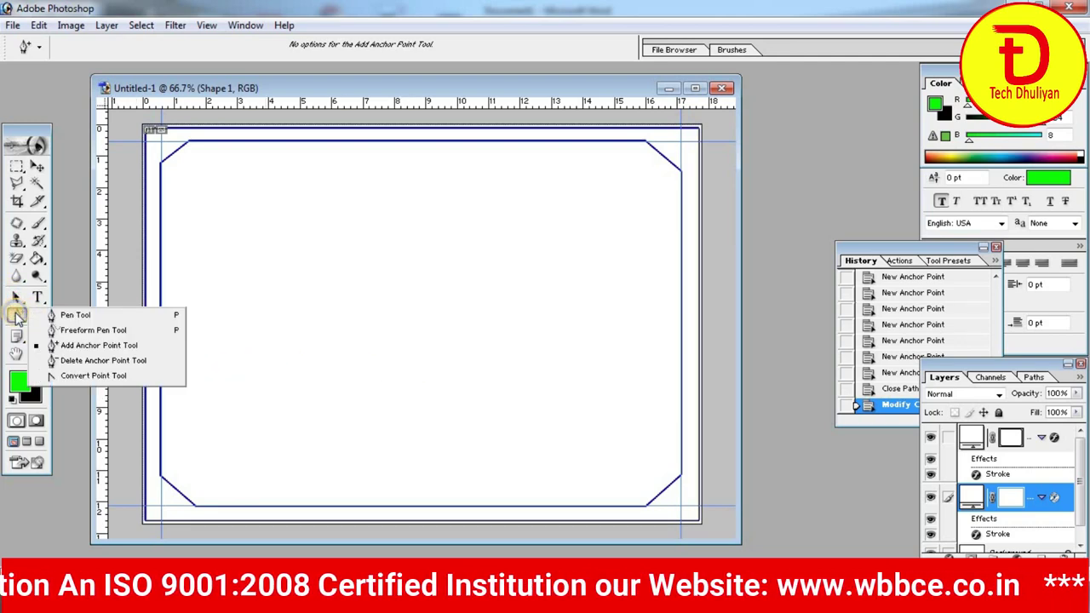
left_click(98, 345)
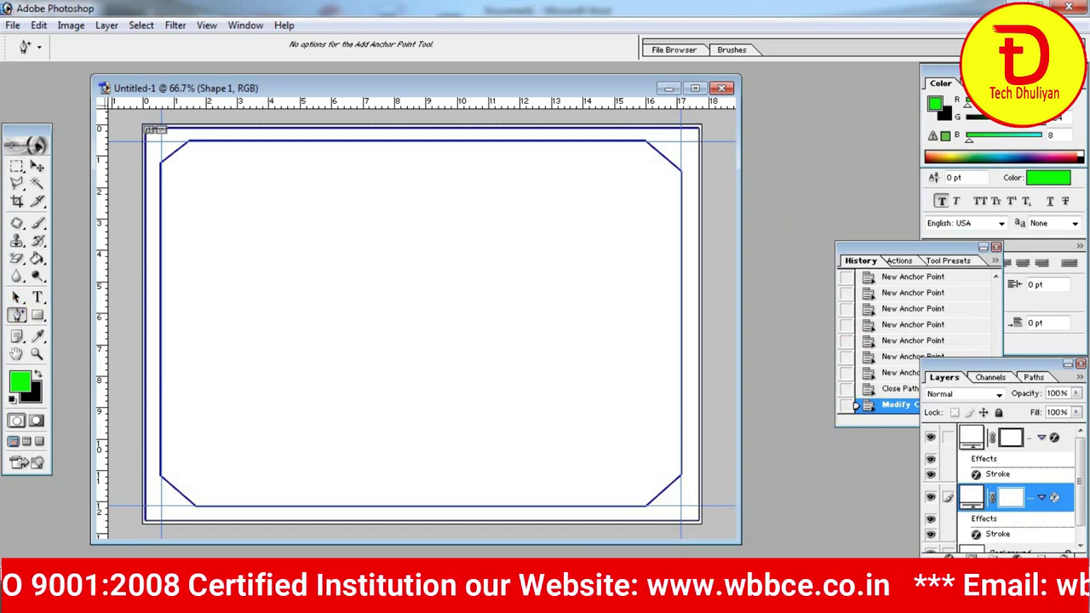
scroll(1022, 494, "down", 2)
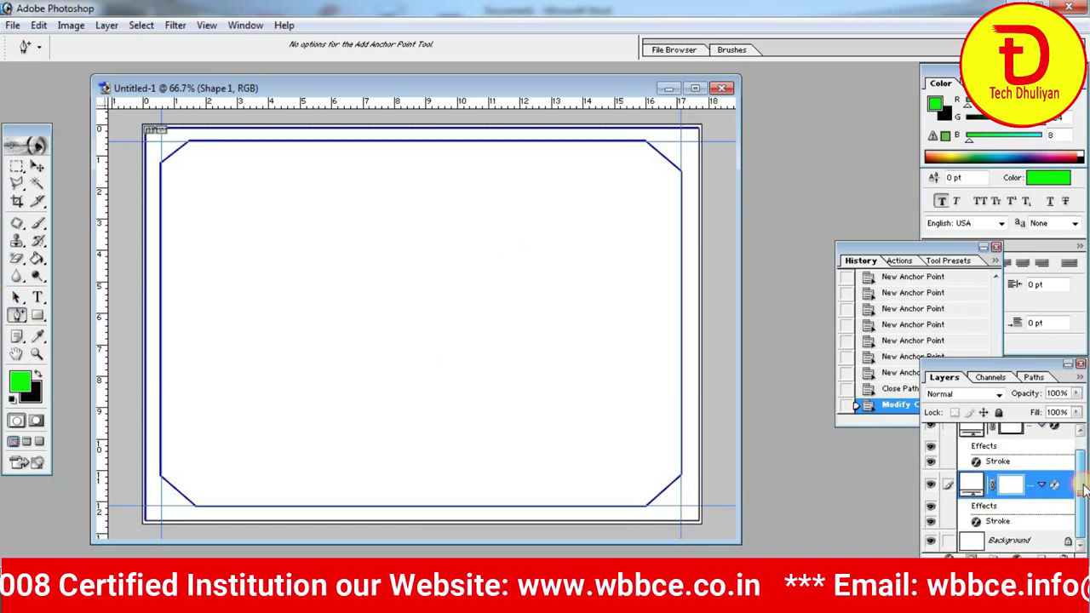
scroll(1021, 477, "up", 2)
left_click(1003, 438)
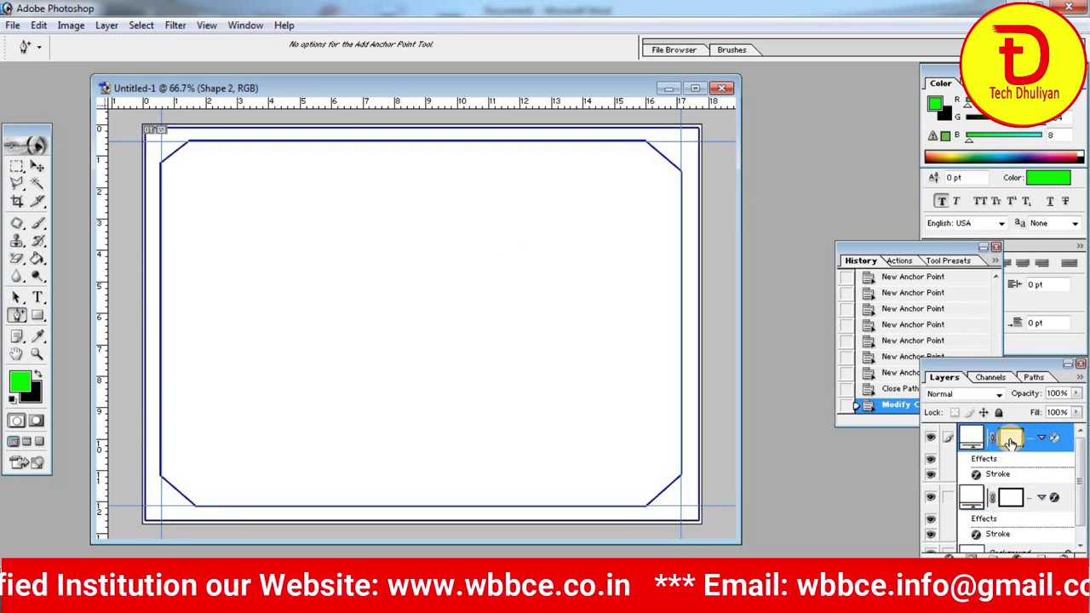
Curve the top-right and top-left cut corners inward with added anchor points
left_click(665, 164)
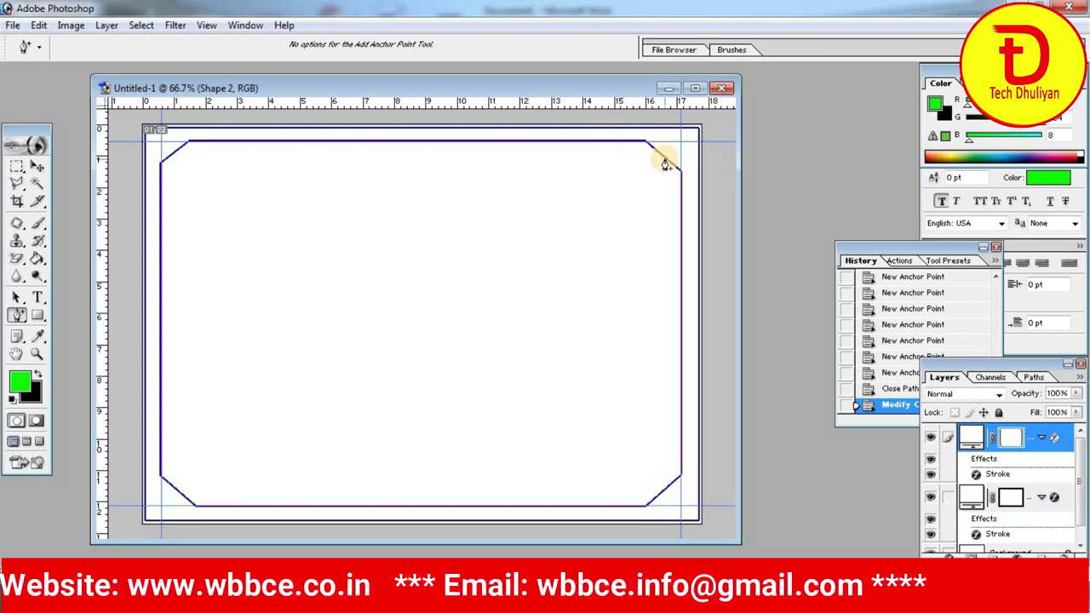
left_click(665, 164)
left_click_drag(665, 164, 659, 168)
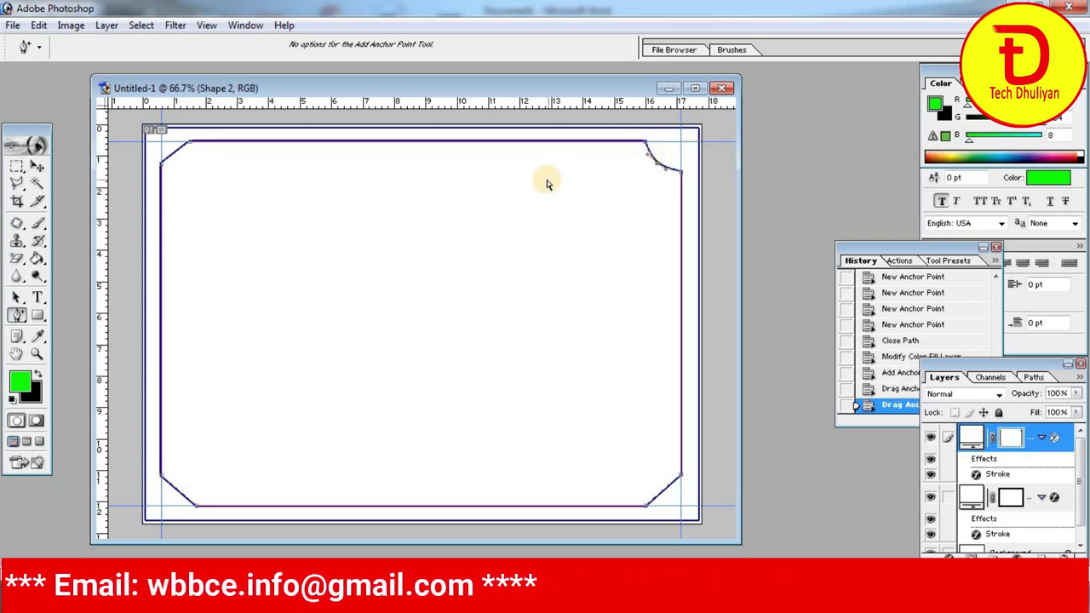
left_click(175, 156)
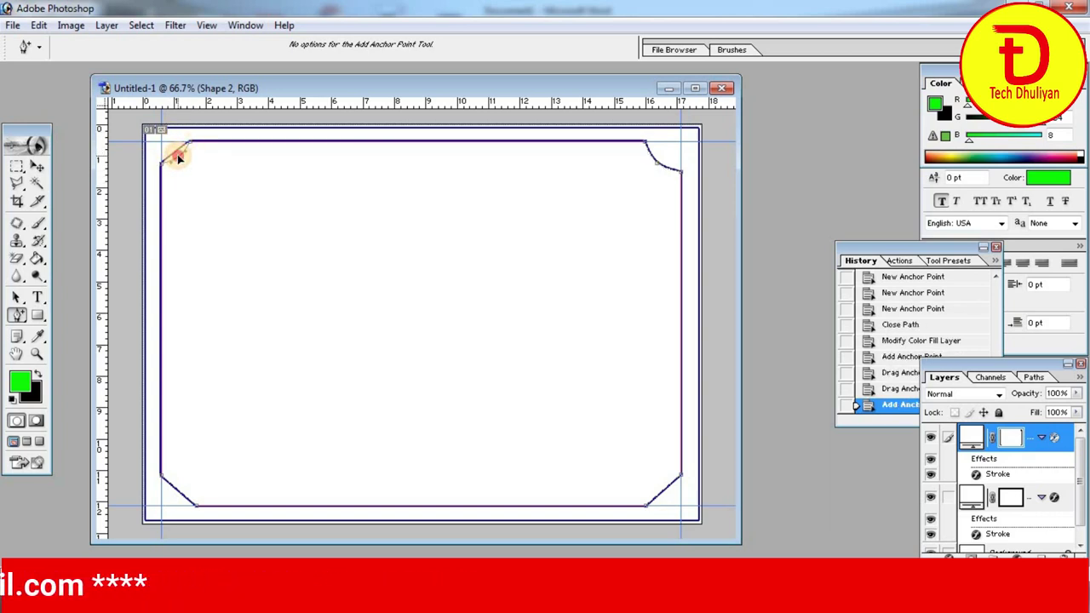
left_click_drag(176, 159, 182, 163)
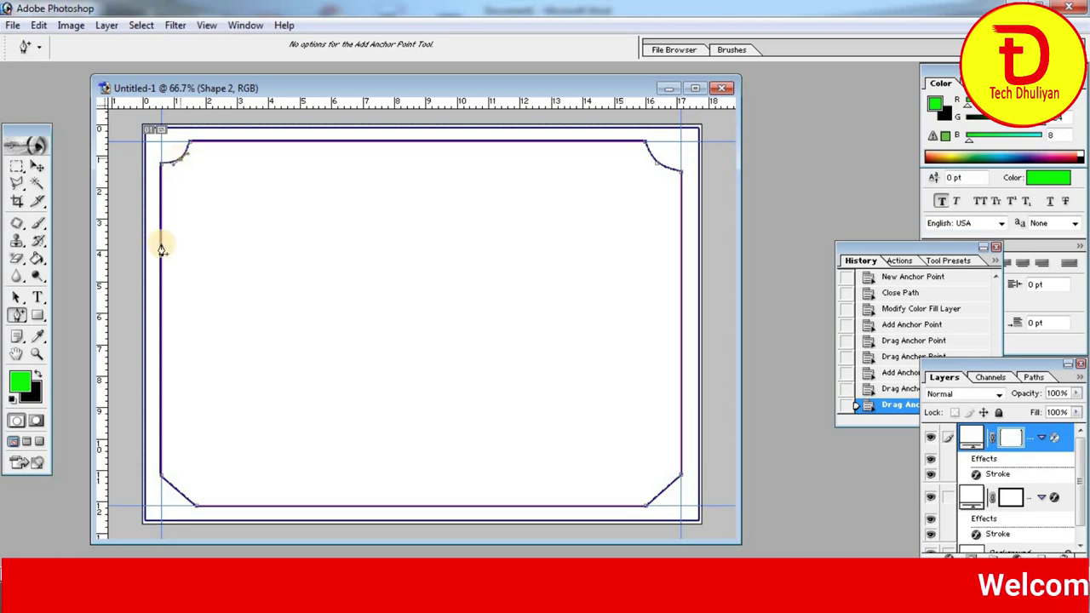
Curve the bottom-left and bottom-right corners inward, then hide the path outline
left_click(179, 494)
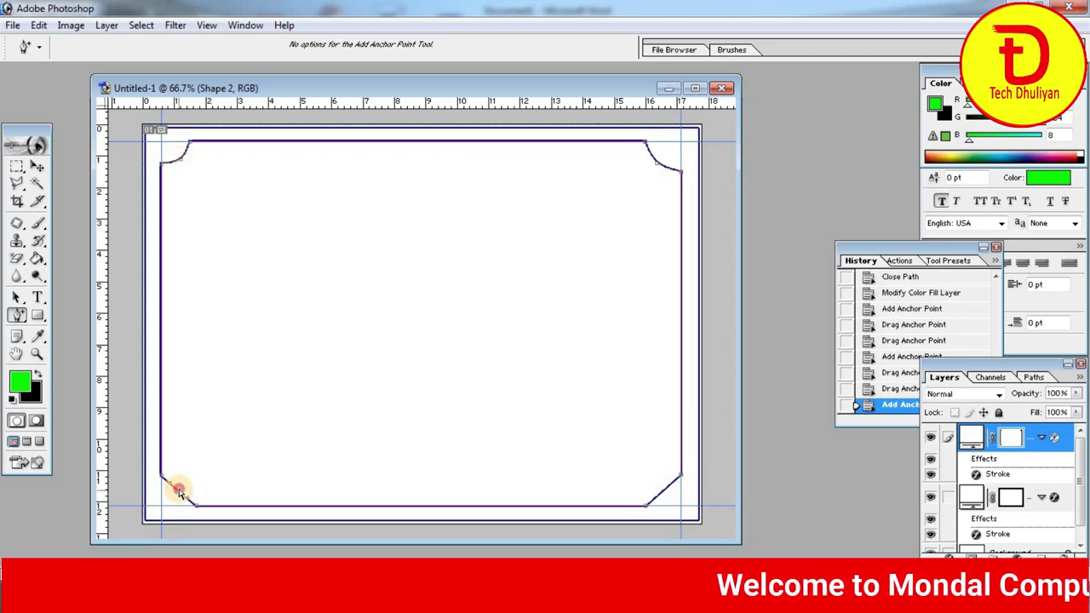
left_click_drag(179, 492, 185, 482)
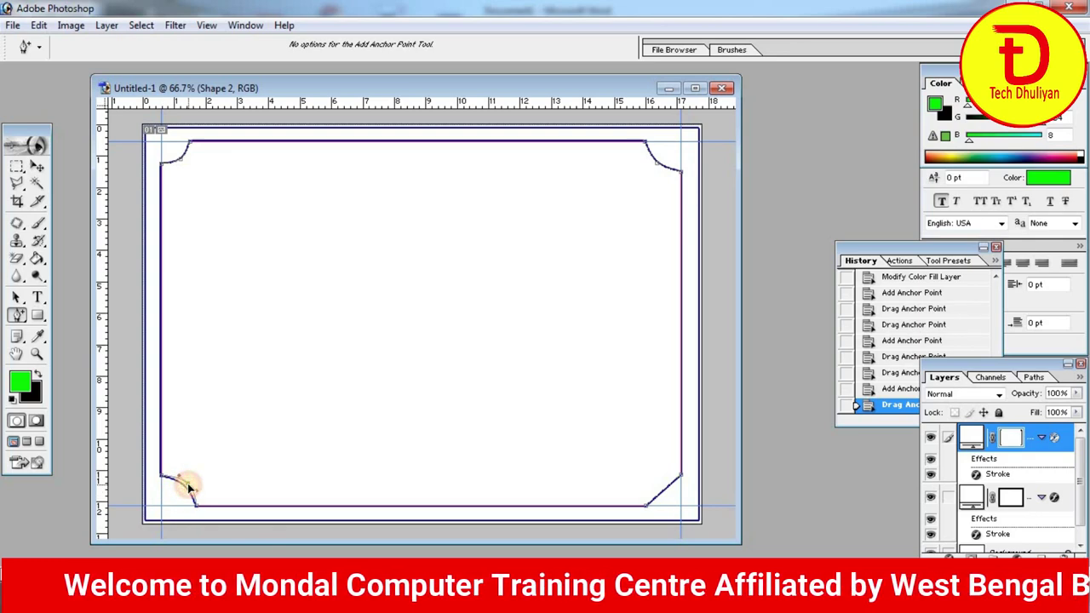
left_click_drag(189, 487, 187, 479)
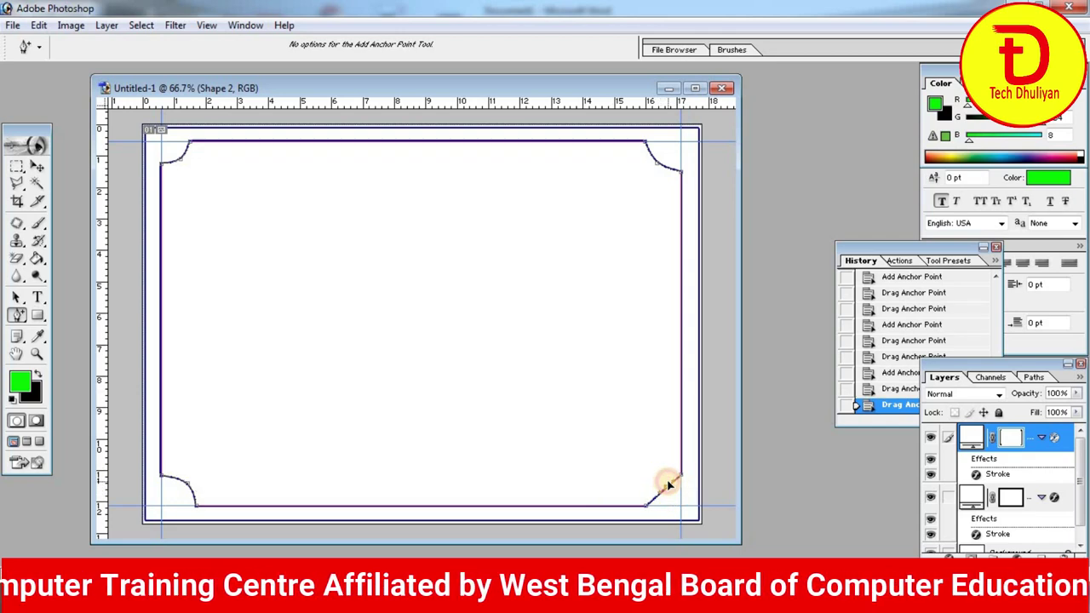
left_click(668, 486)
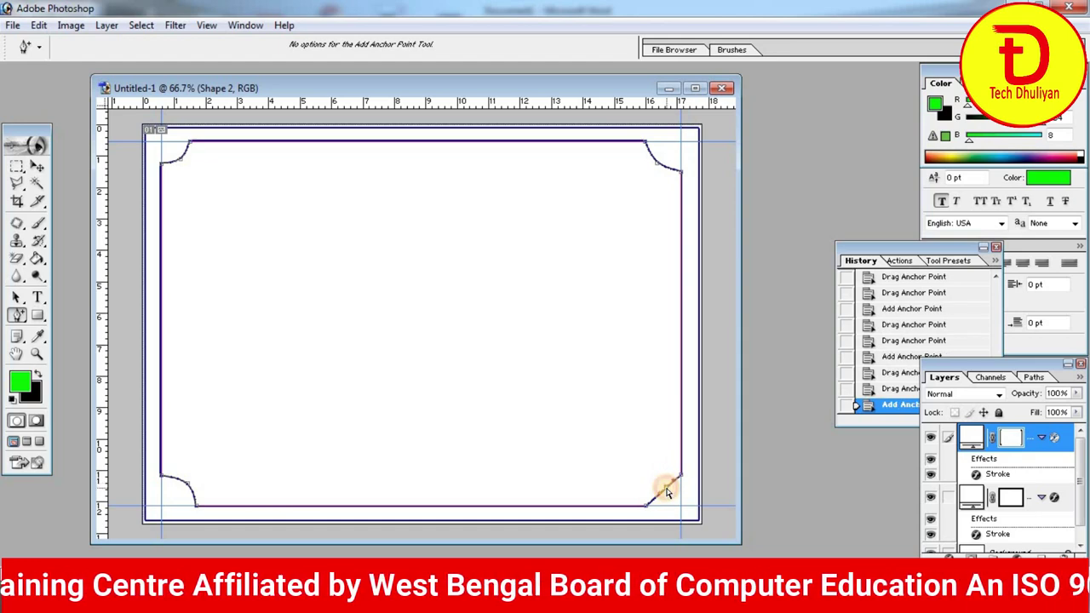
left_click_drag(666, 492, 660, 486)
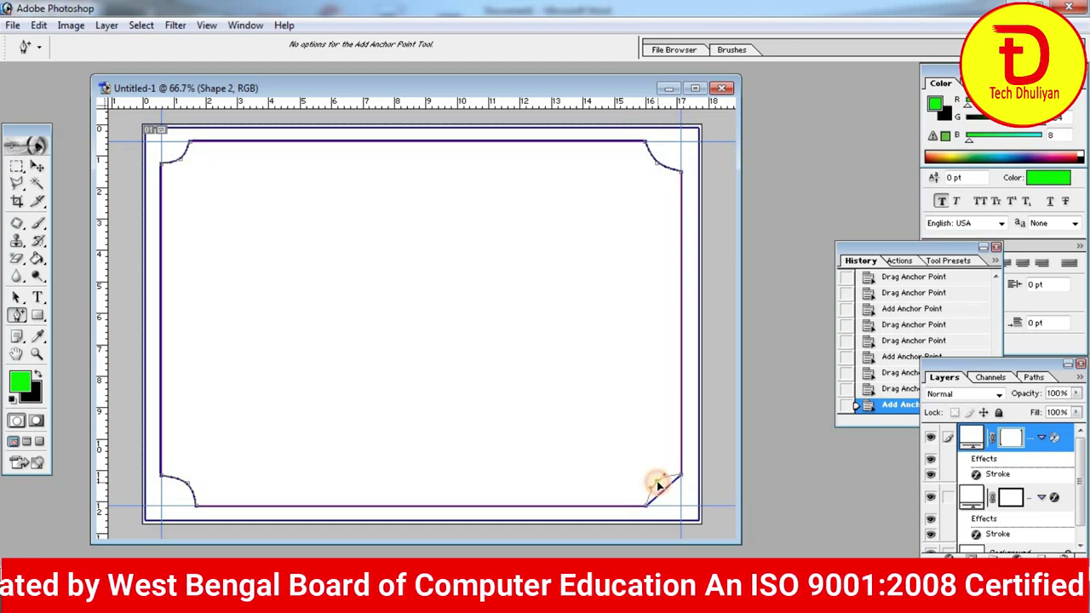
left_click_drag(658, 485, 658, 487)
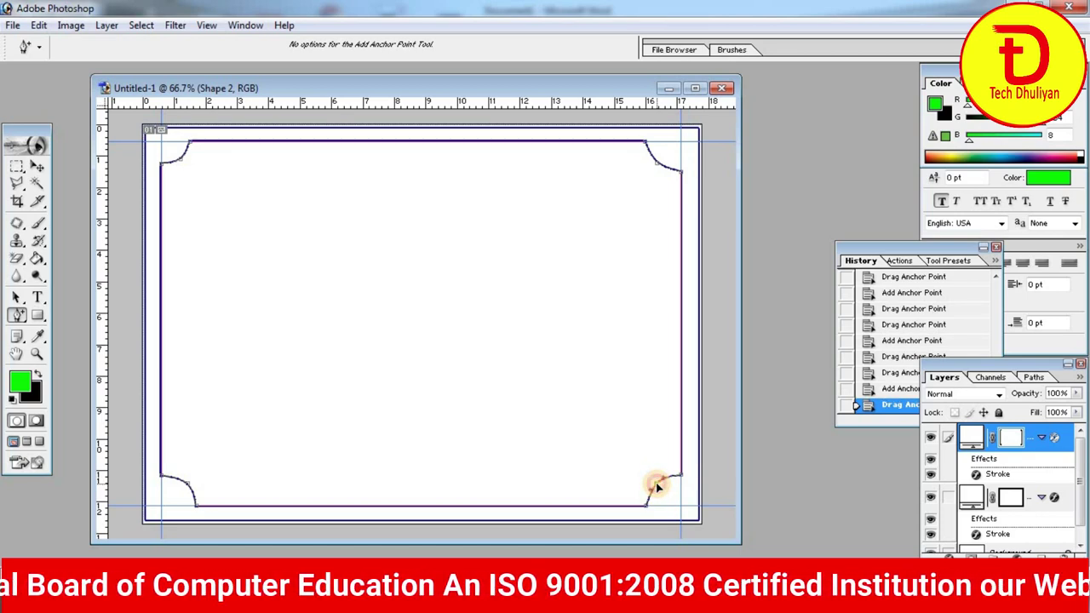
left_click_drag(656, 487, 657, 490)
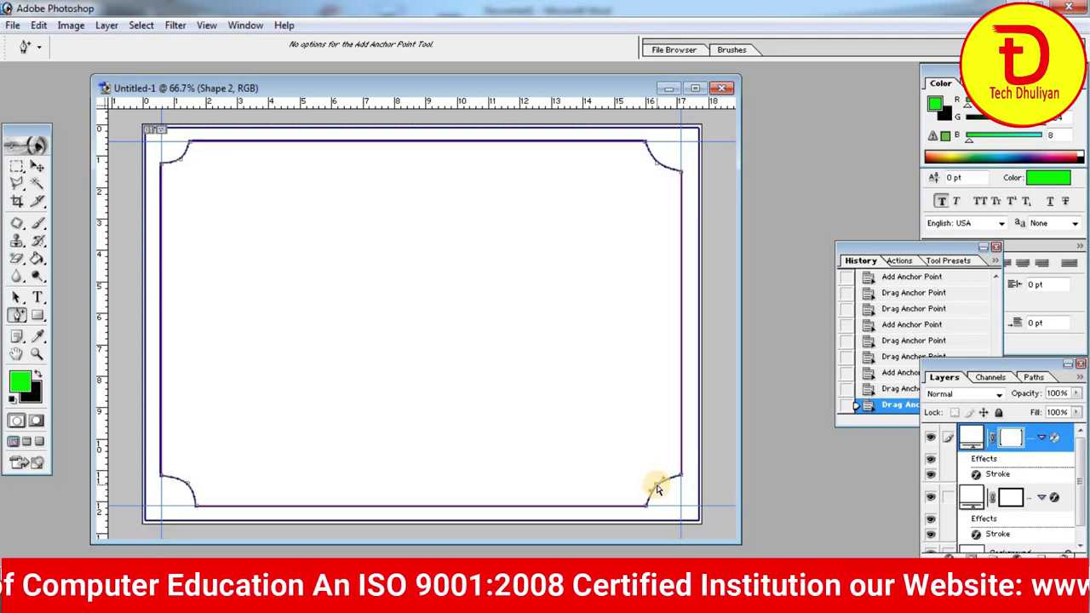
key("Return")
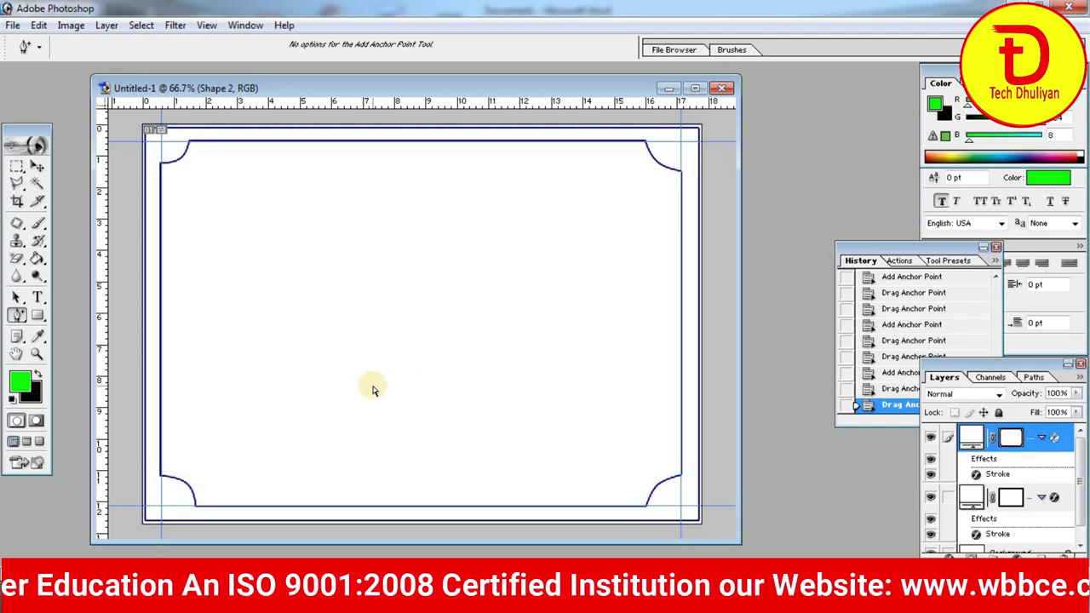
Delete the top, bottom, left and right guides by dragging them back onto the rulers
left_click(37, 167)
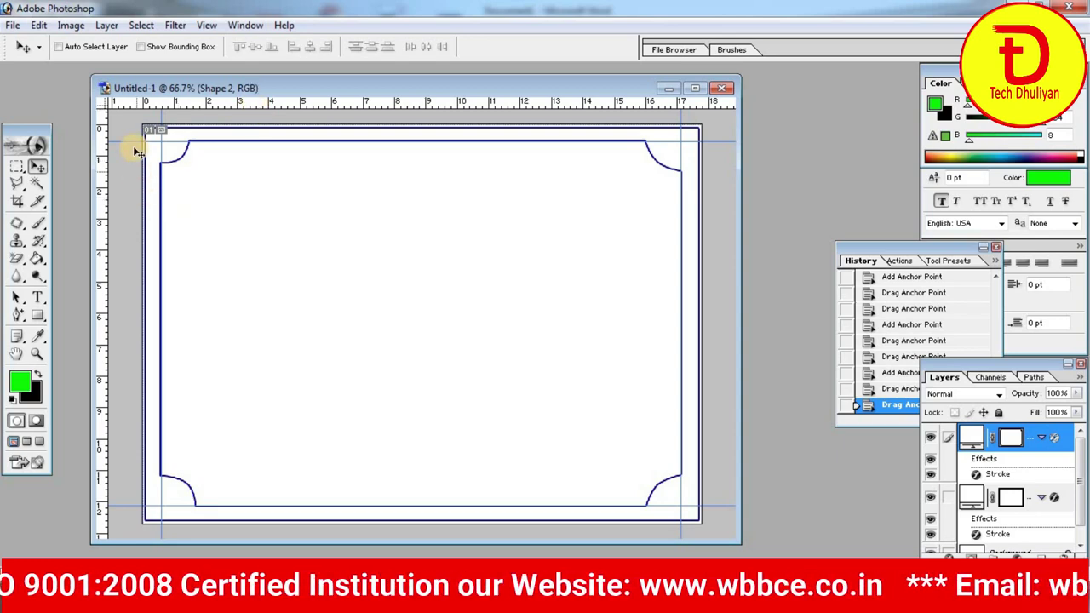
left_click_drag(133, 141, 135, 103)
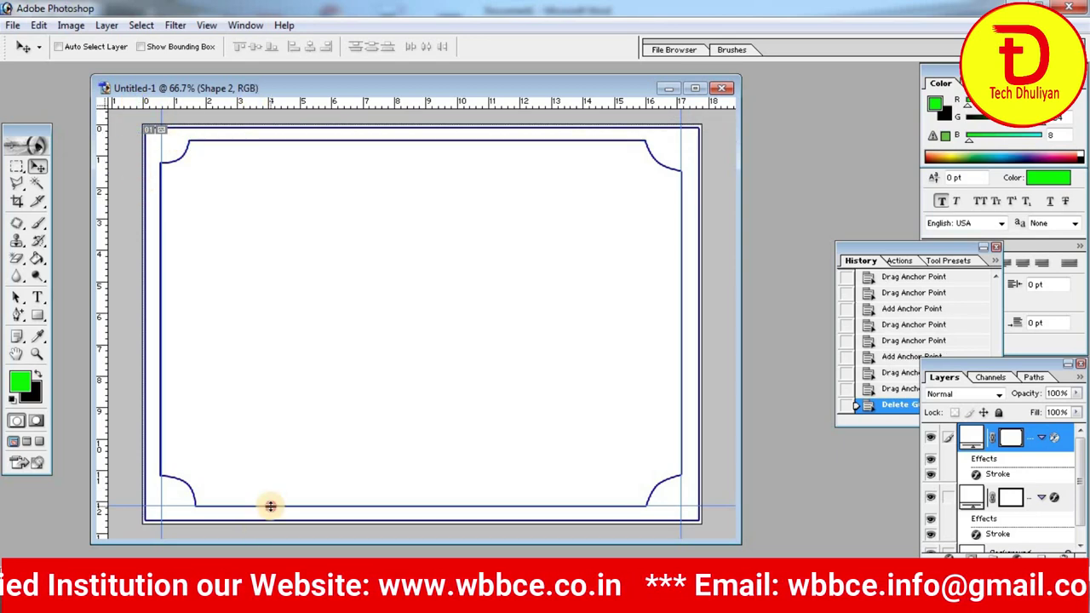
left_click_drag(270, 506, 309, 88)
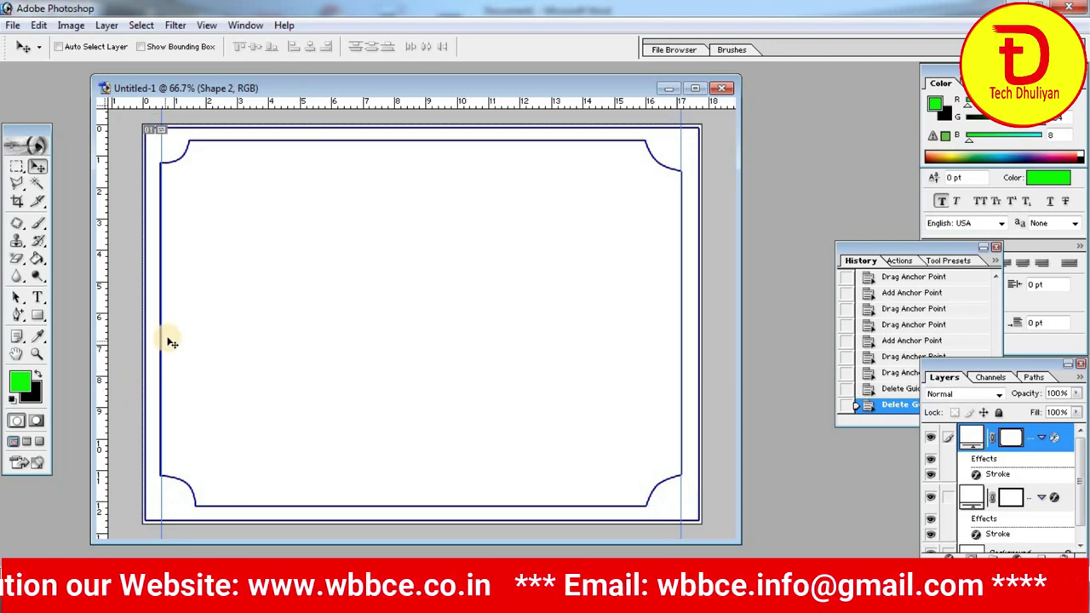
left_click_drag(160, 335, 68, 357)
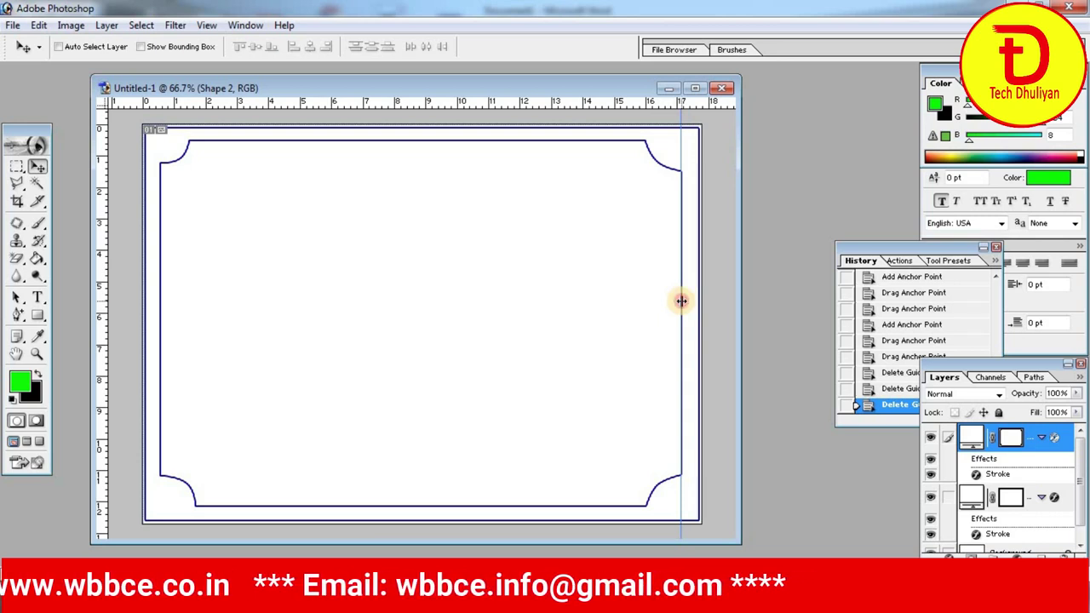
left_click_drag(681, 300, 41, 354)
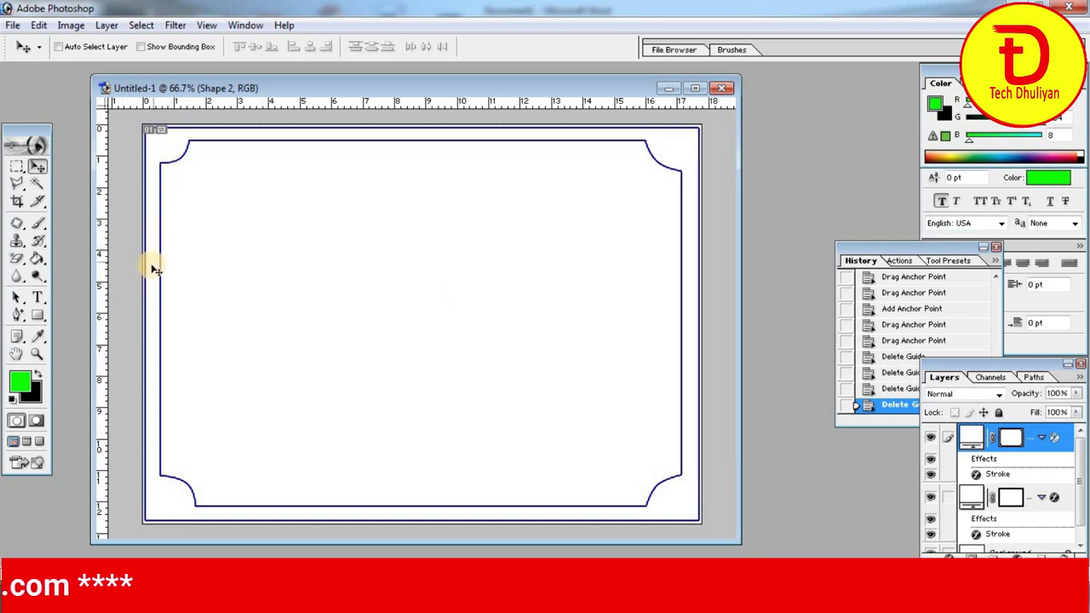
Draw a small Flower 4 custom shape at the border's top-left edge
left_click(38, 317)
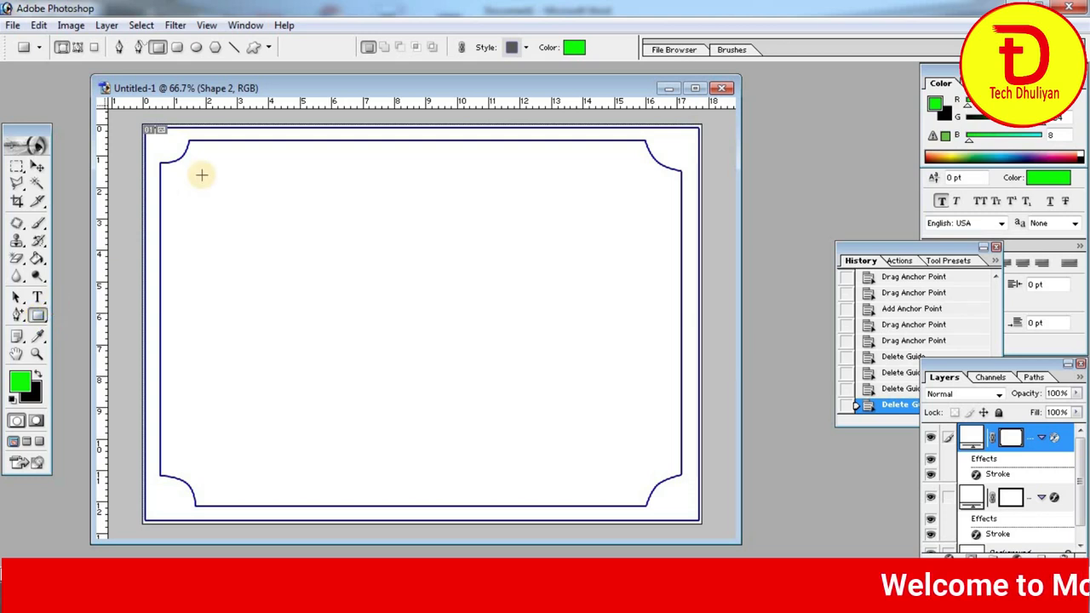
left_click(269, 47)
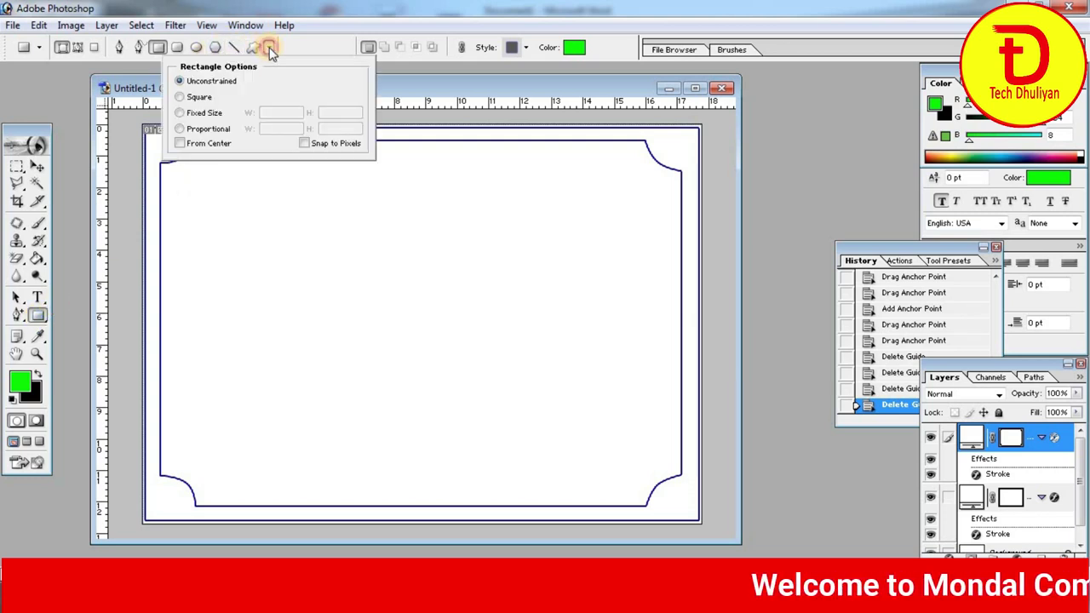
left_click(254, 47)
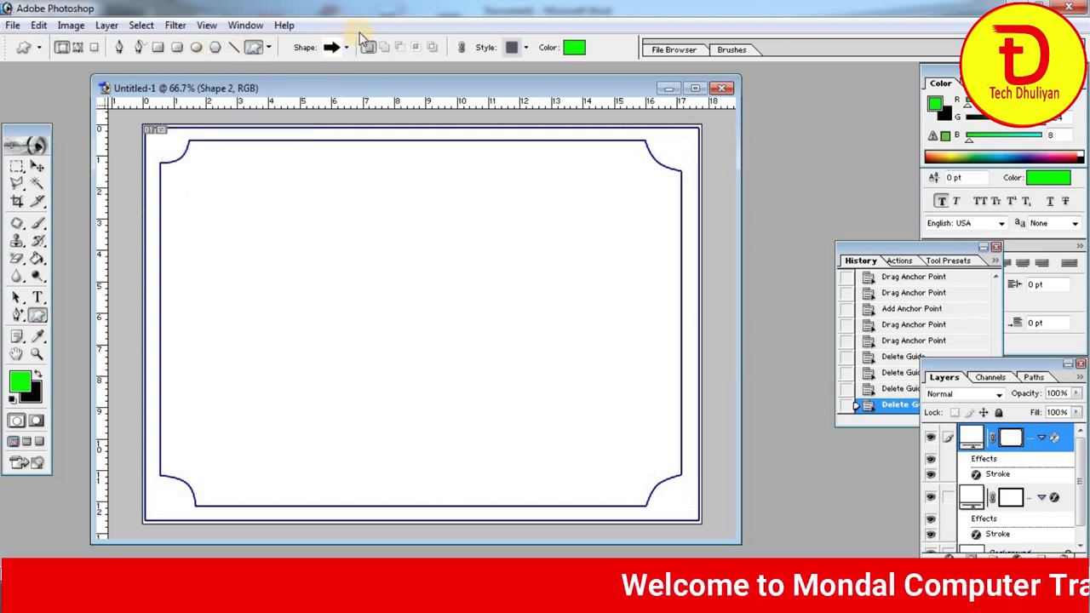
left_click(347, 48)
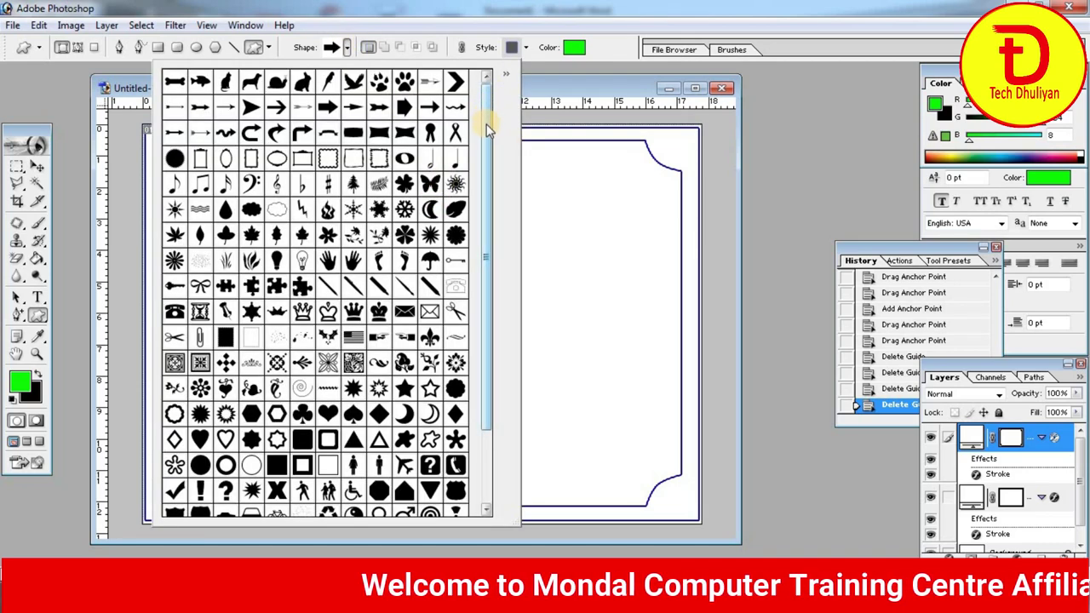
mouse_move(482, 137)
left_mouse_down()
mouse_move(489, 196)
mouse_move(487, 143)
left_mouse_up()
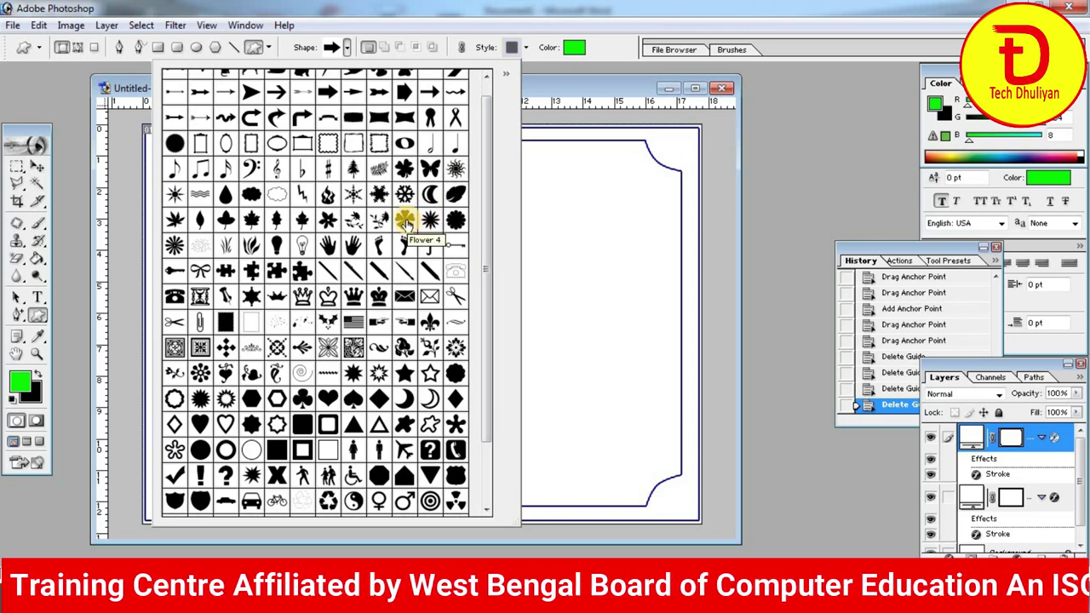
left_click(406, 222)
double_click(404, 222)
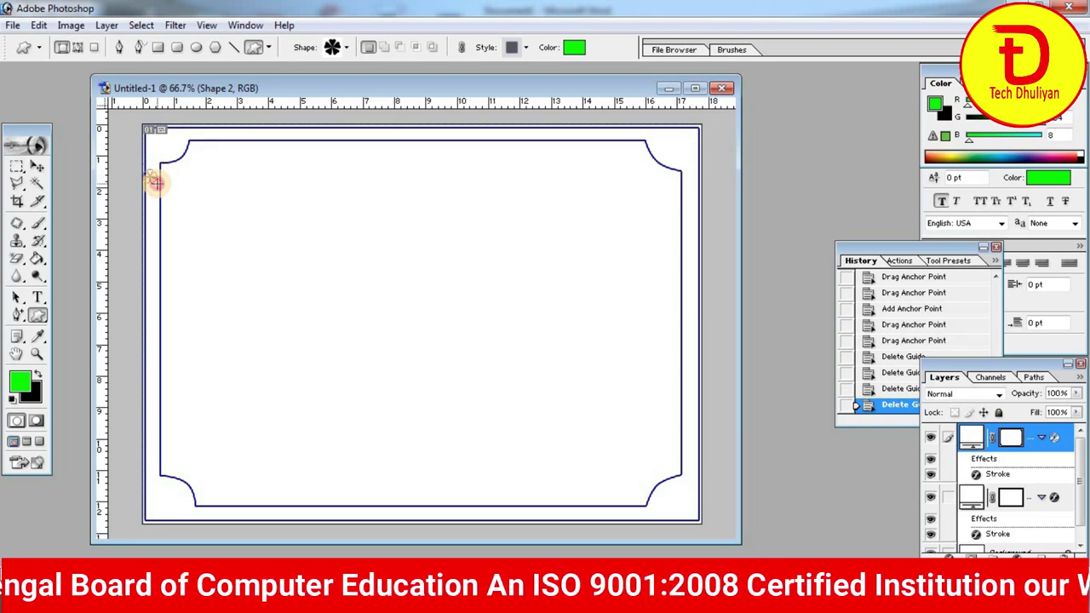
left_click_drag(156, 183, 152, 179)
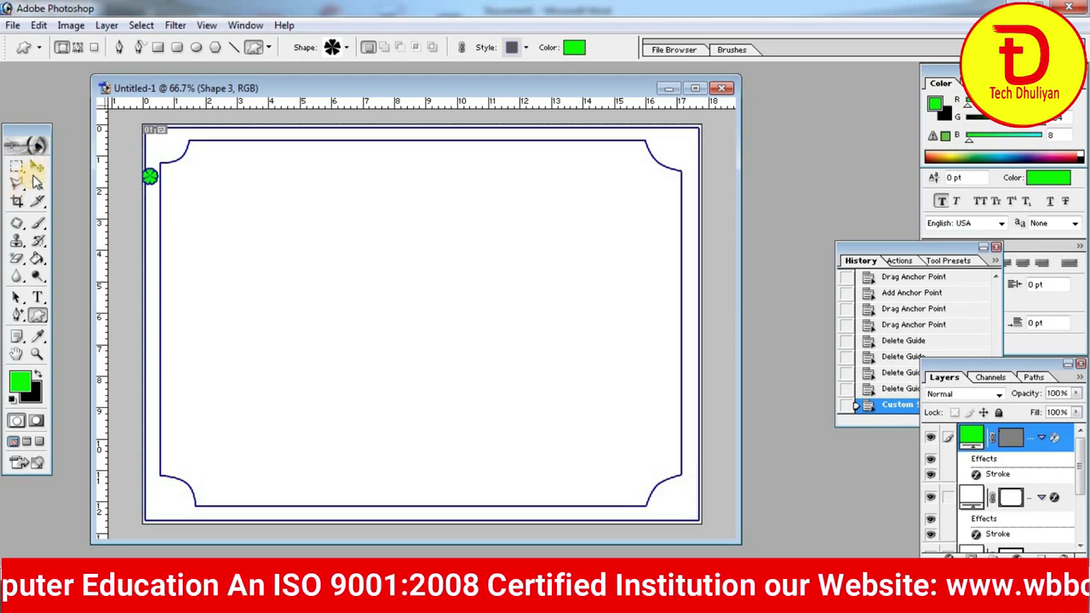
Scale the little flower down slightly and nudge it back into position
left_click(36, 167)
key("Right")
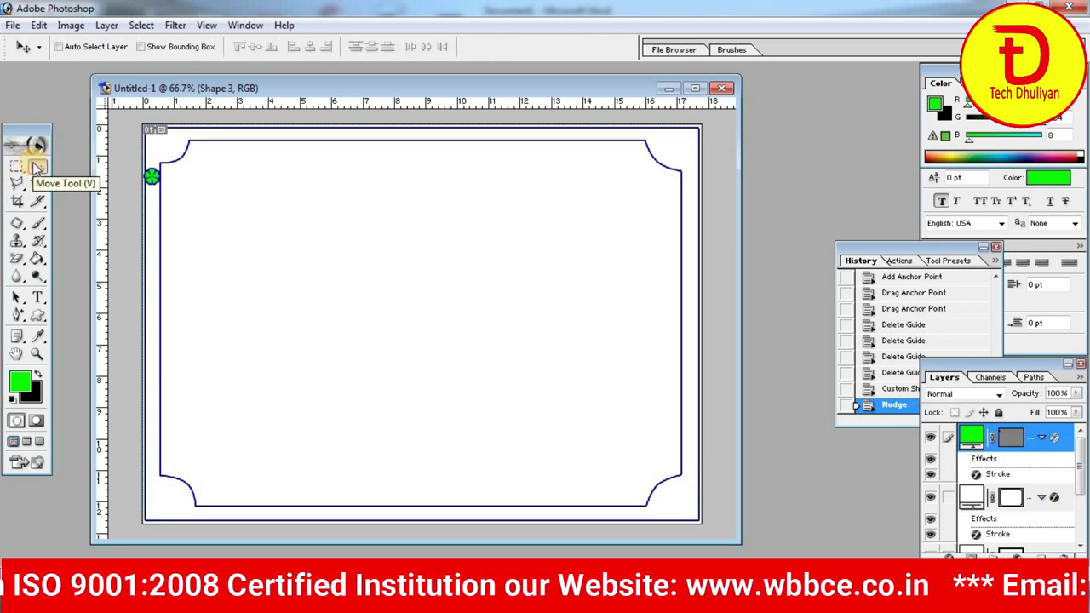
key("ctrl+t")
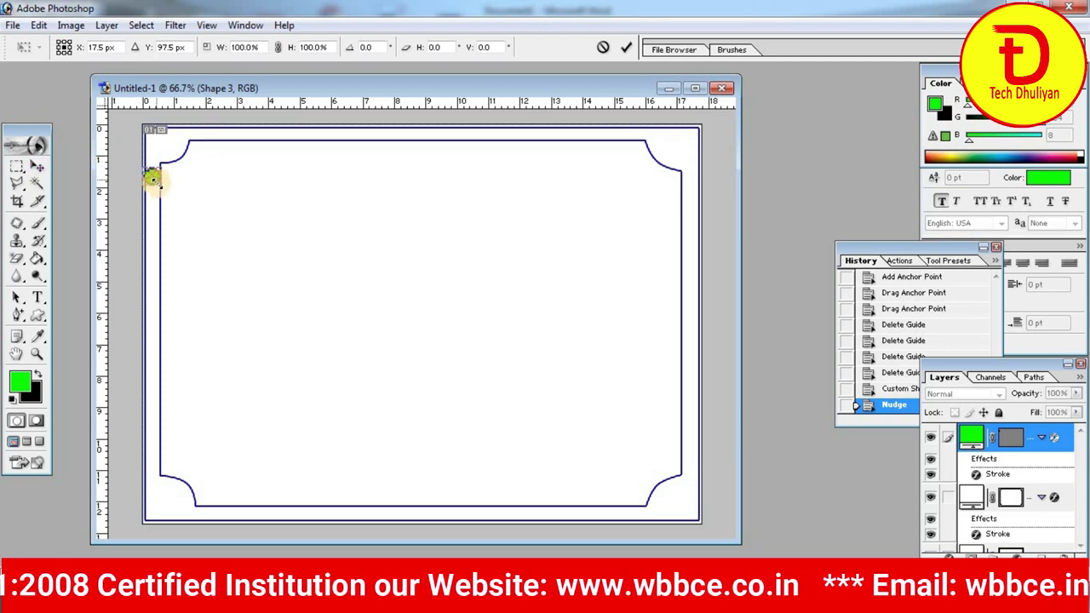
left_click_drag(154, 182, 152, 177)
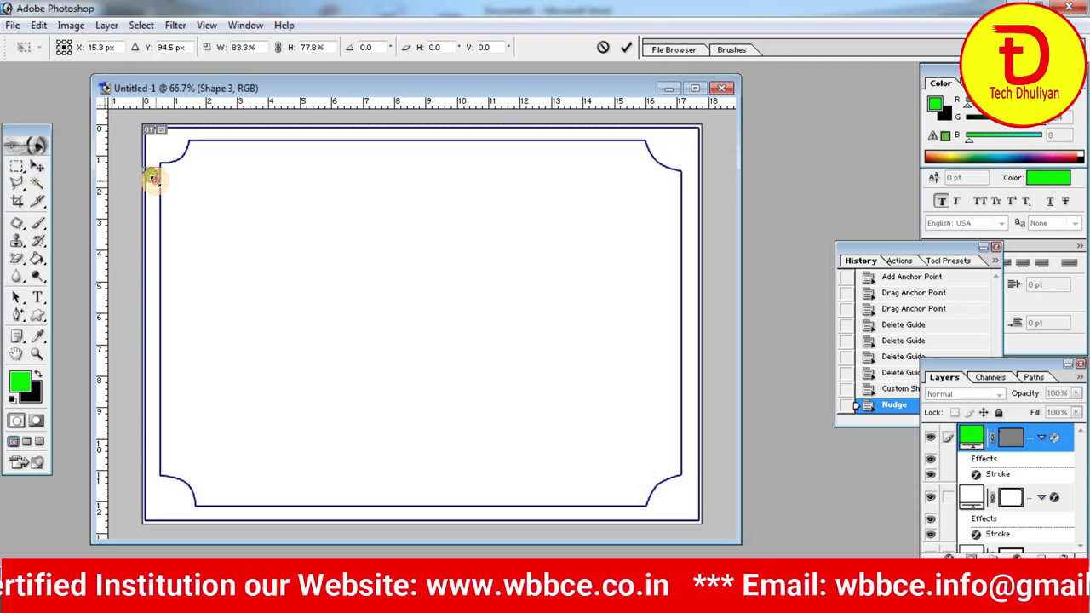
key("Return")
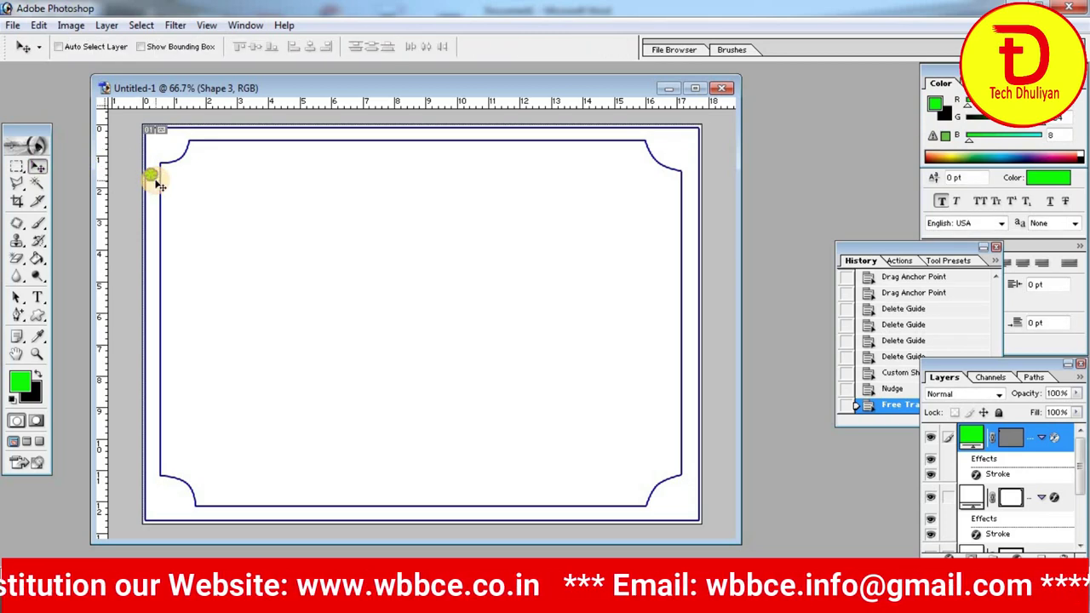
key("Left")
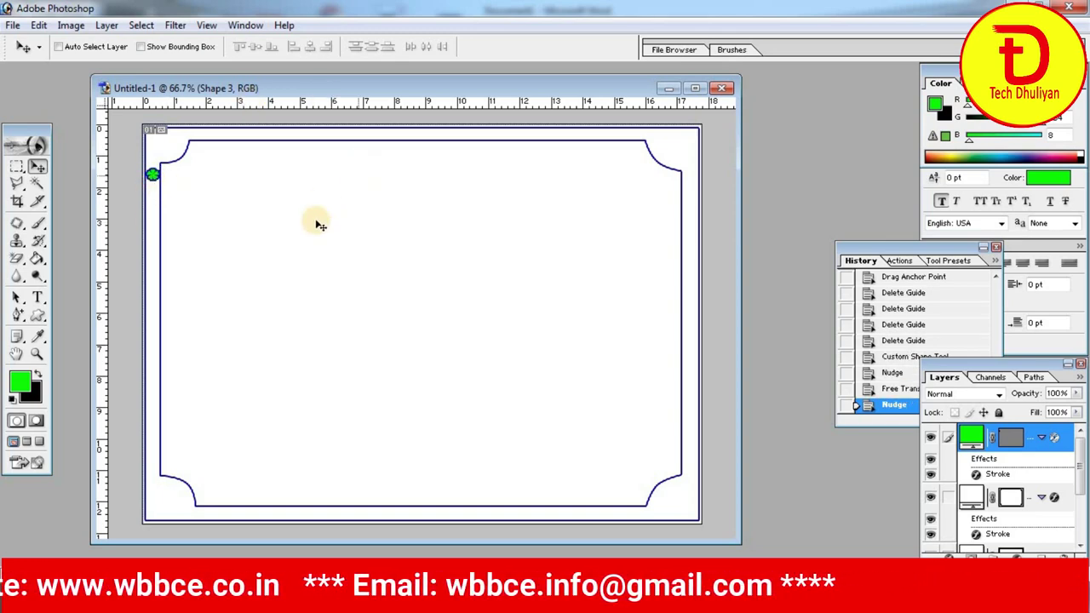
Recolour the flower's fill to red
double_click(973, 436)
left_click_drag(752, 312, 752, 282)
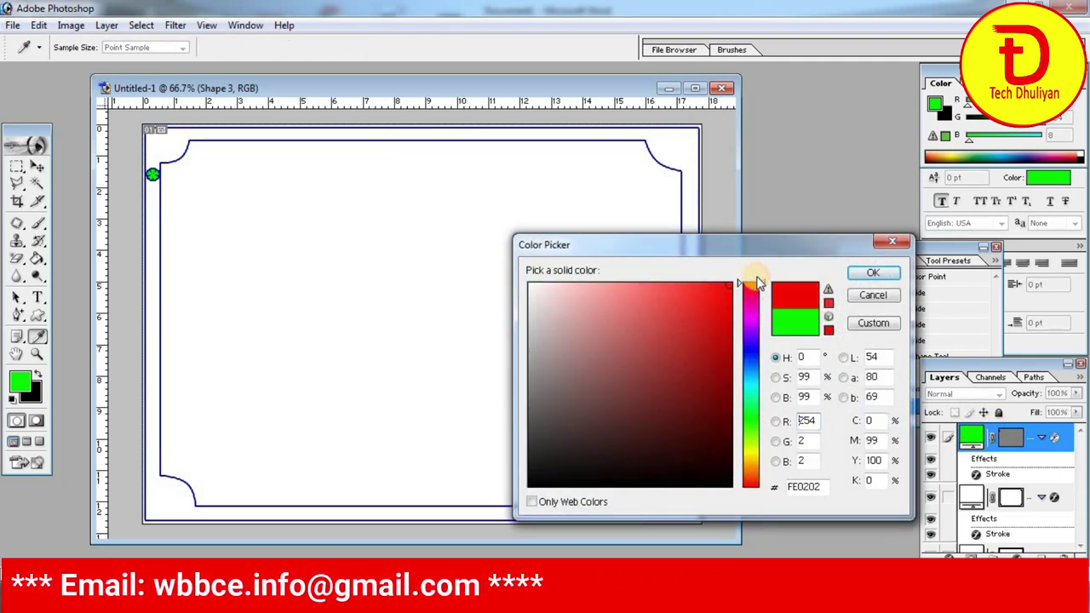
left_click(868, 273)
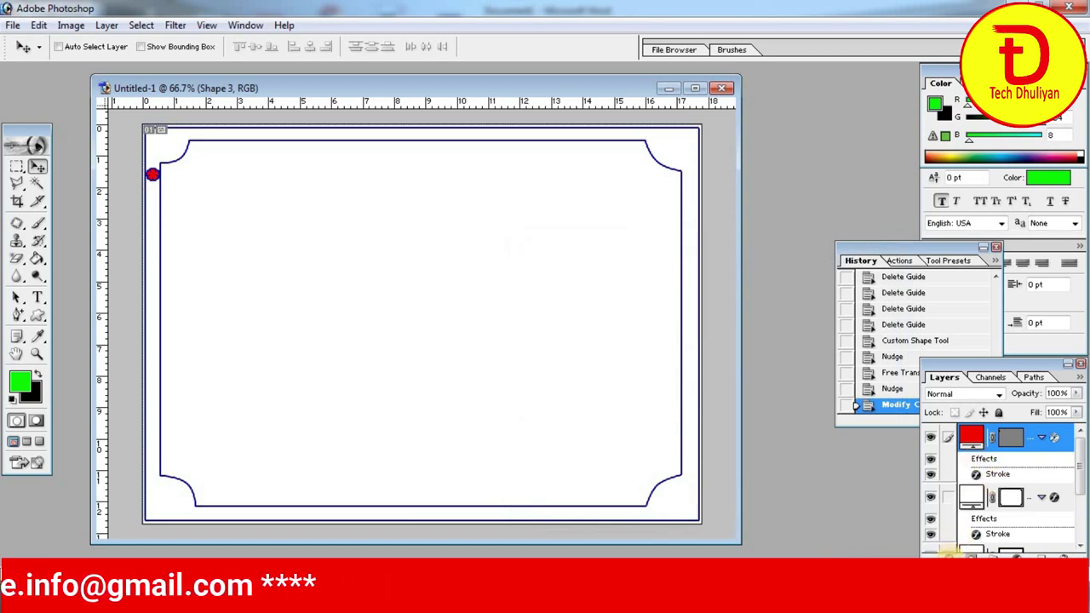
Turn off the flower's Stroke layer effect to remove its dark blue outline
left_click(948, 552)
left_click(963, 549)
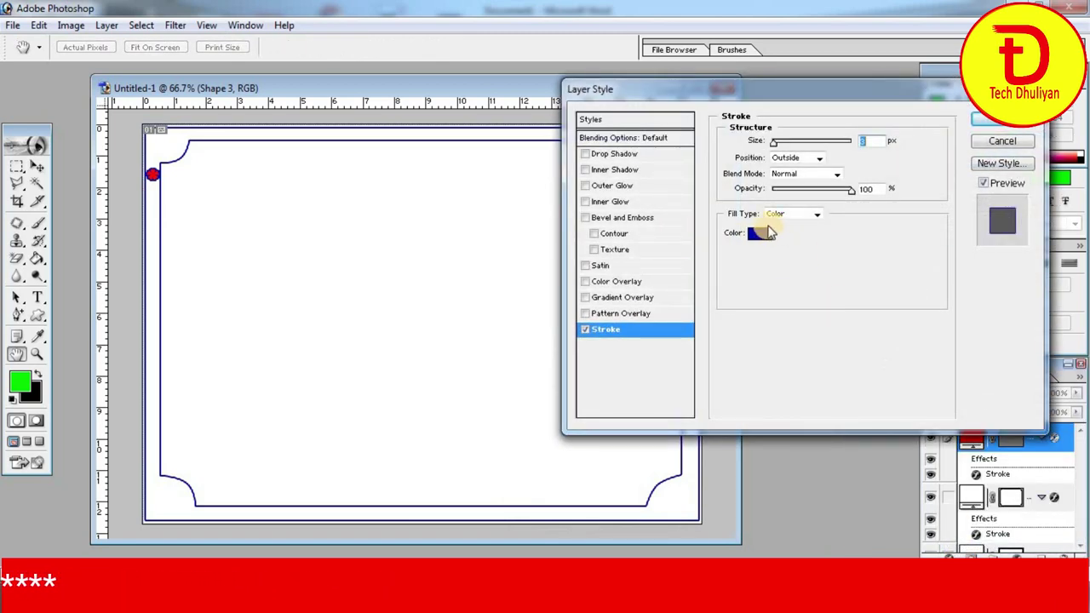
left_click(586, 330)
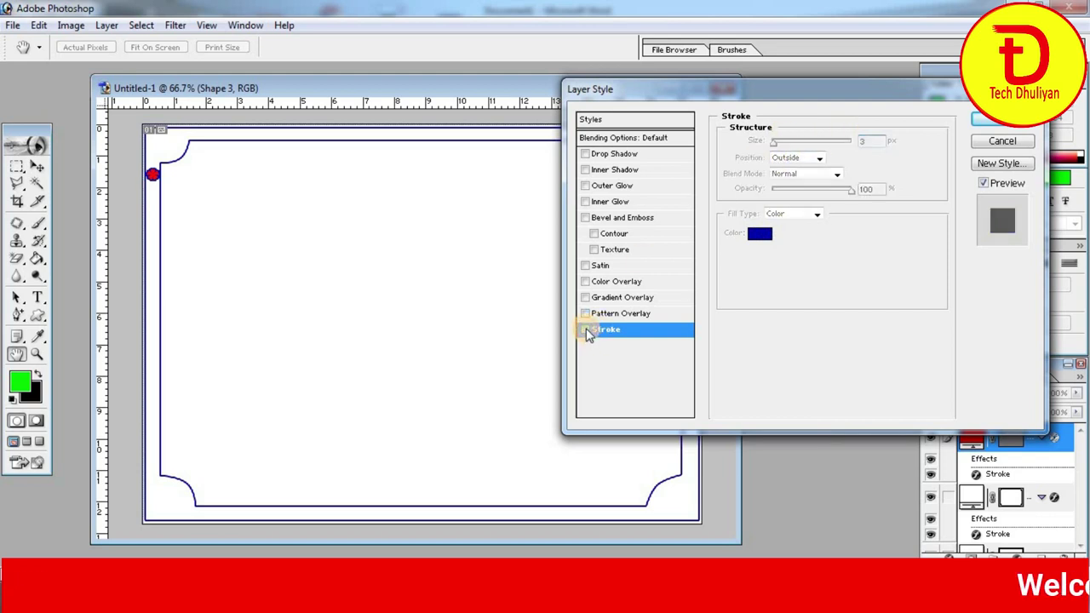
left_click(1002, 124)
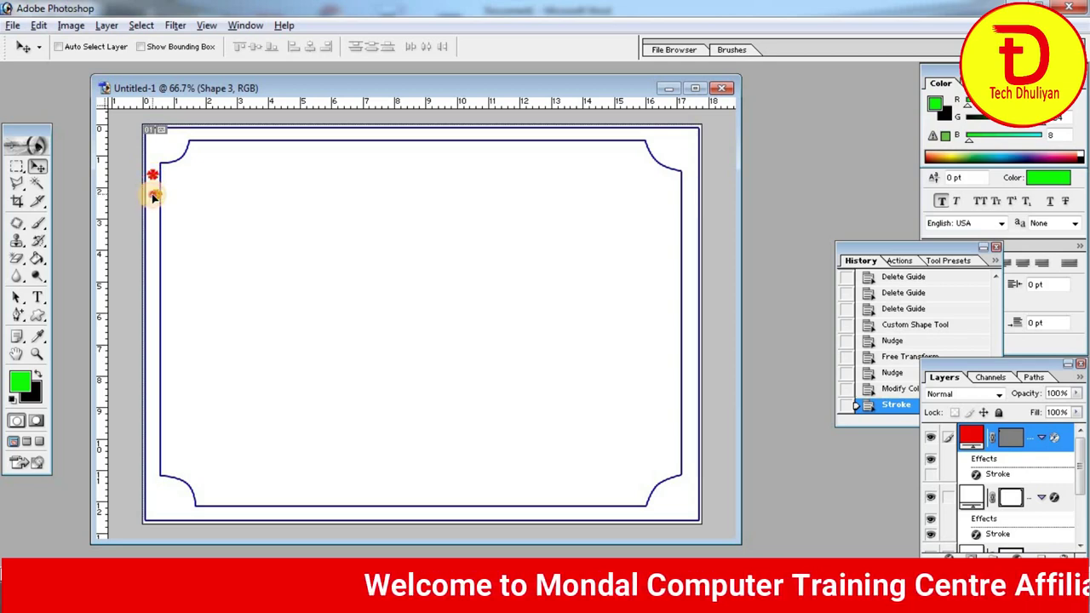
Alt-drag red flower copies down the left edge, then around the top, bottom and right edges
left_click_drag(153, 196, 156, 199)
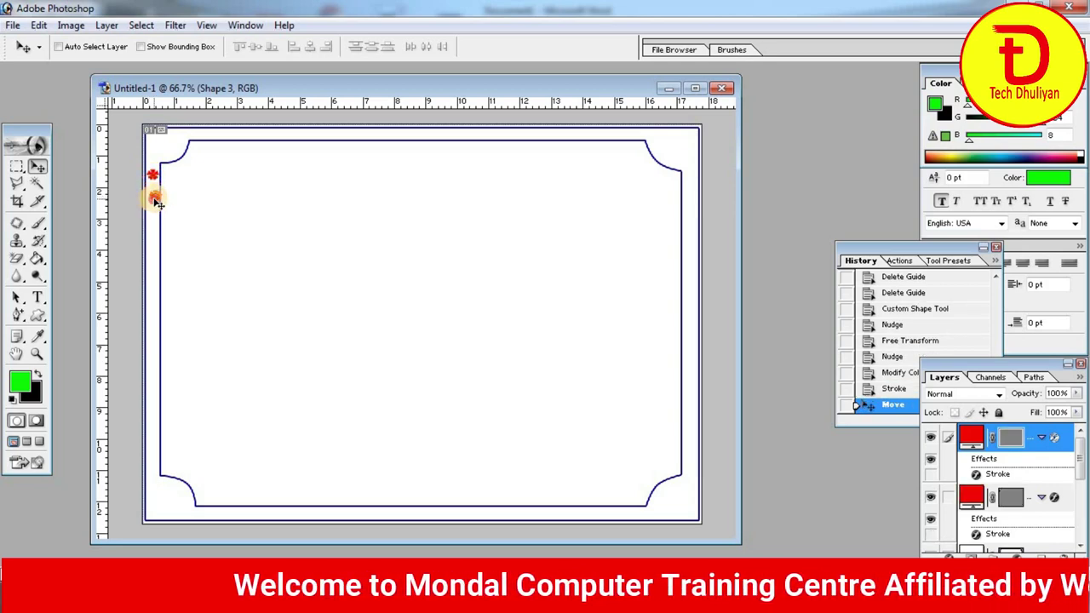
left_click_drag(154, 203, 157, 206)
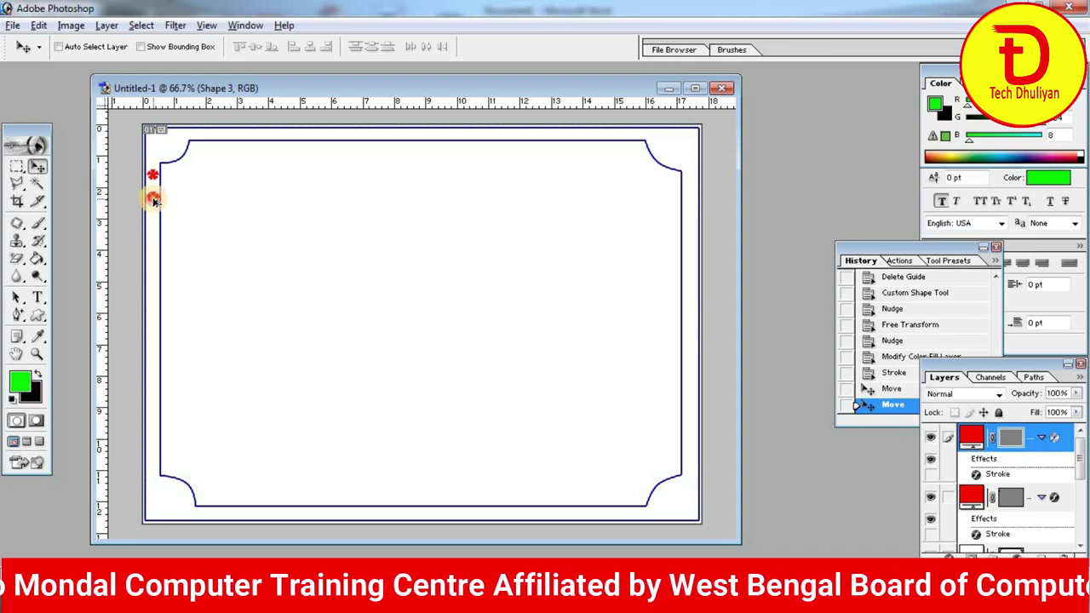
left_click_drag(155, 216, 156, 218)
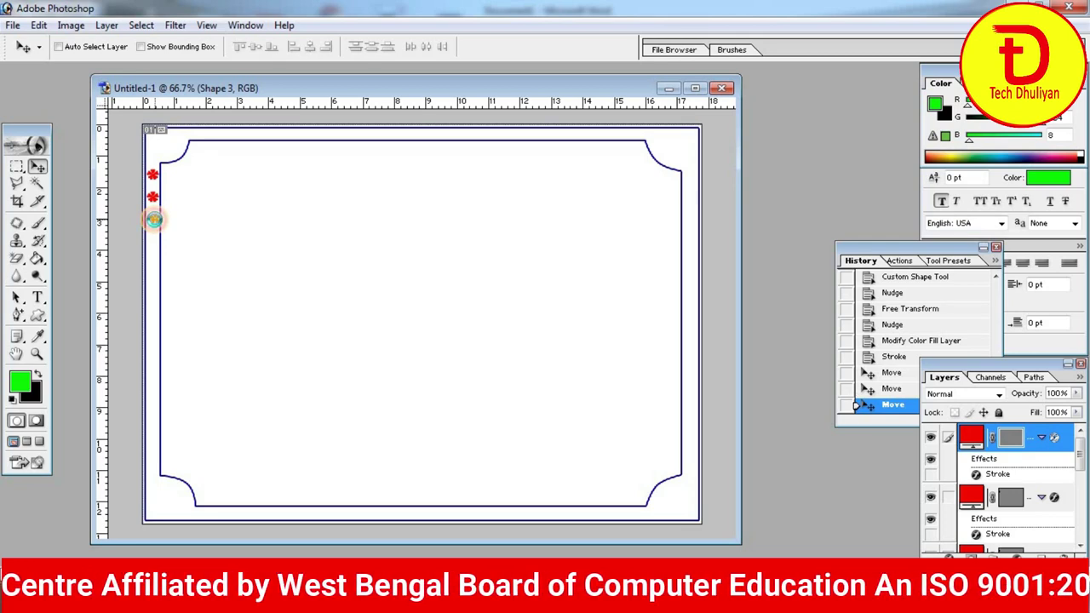
left_click_drag(154, 220, 157, 223)
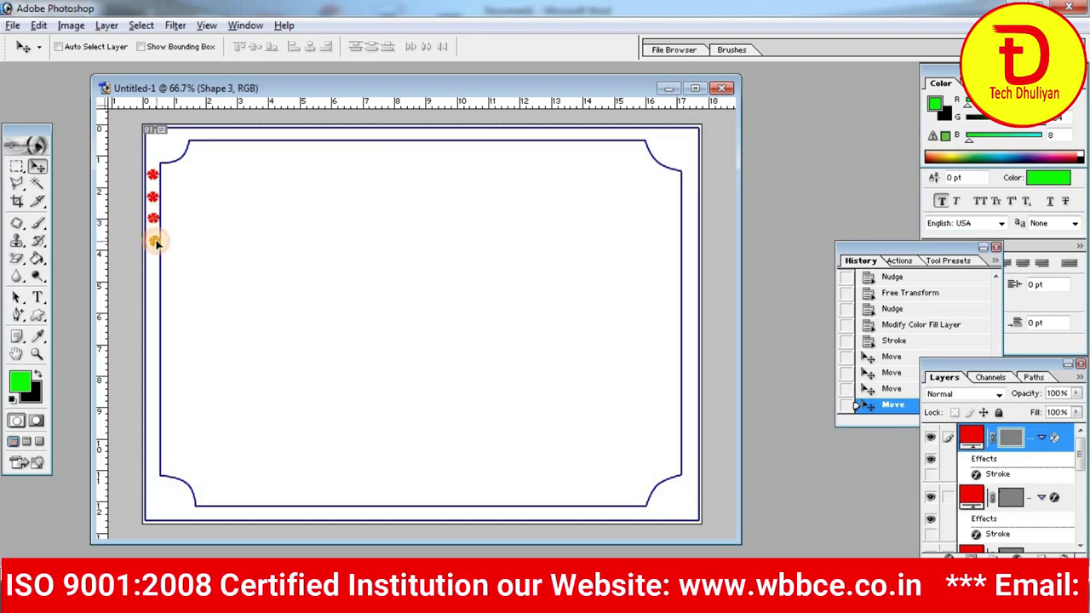
left_click_drag(157, 244, 161, 247)
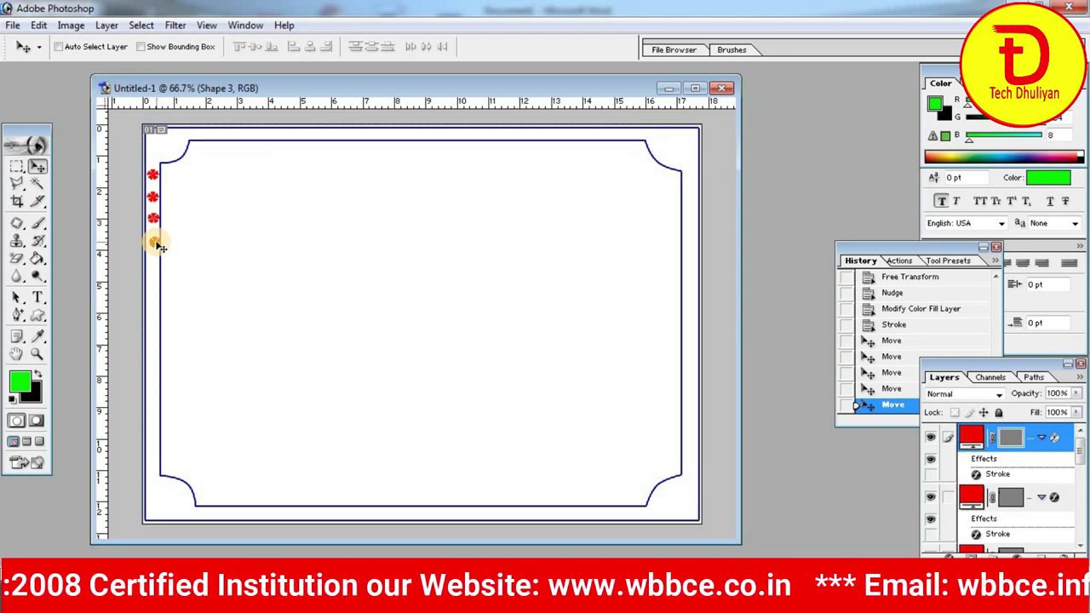
key("Left")
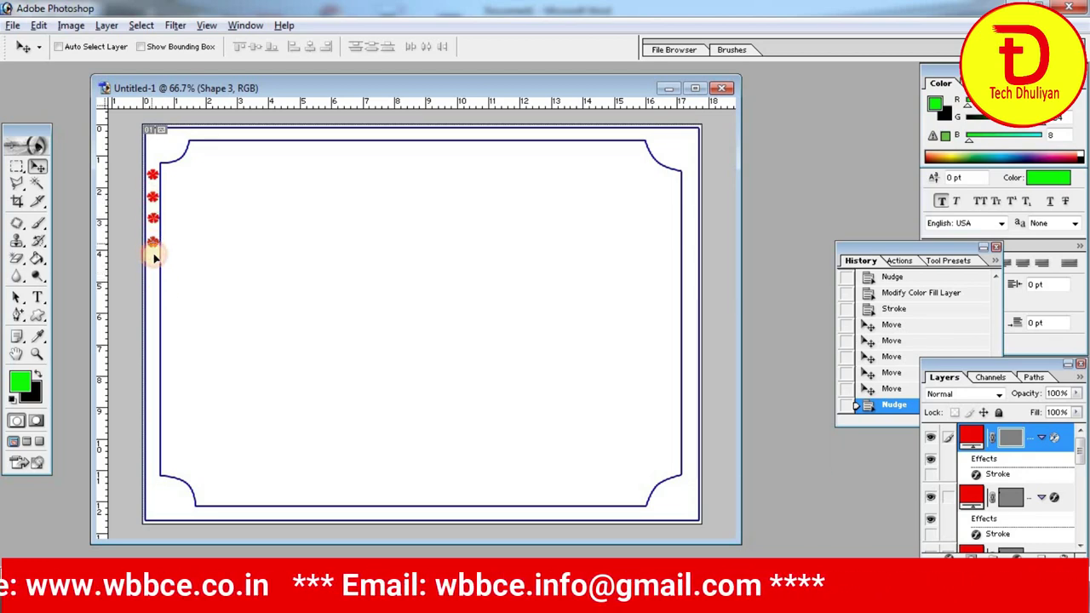
left_click_drag(156, 269, 158, 274)
key("Up")
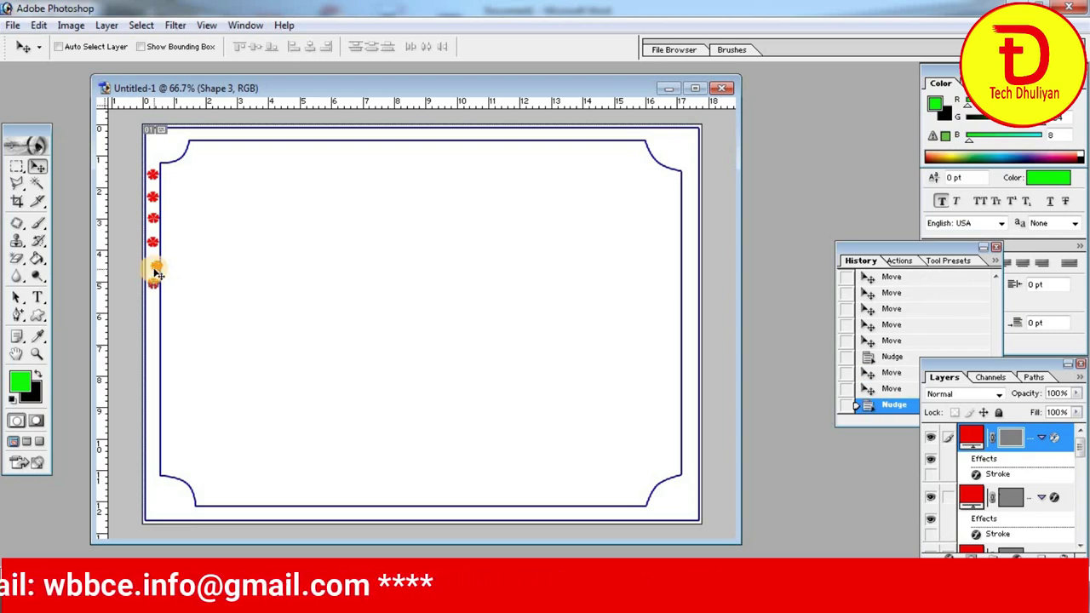
mouse_move(158, 275)
left_mouse_down()
mouse_move(150, 348)
mouse_move(173, 426)
mouse_move(693, 347)
mouse_move(670, 176)
mouse_move(446, 139)
mouse_move(247, 138)
mouse_move(281, 503)
mouse_move(626, 502)
left_mouse_up()
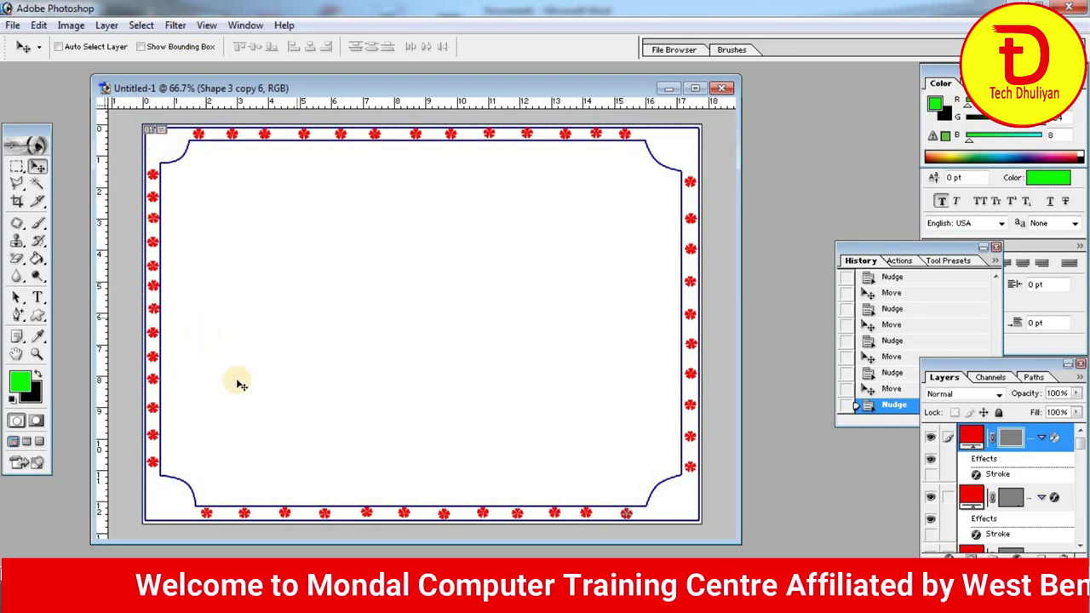
Open the purple flower corner image from Local Disk (E:) > Clipart for DTP > Corner Border
double_click(59, 520)
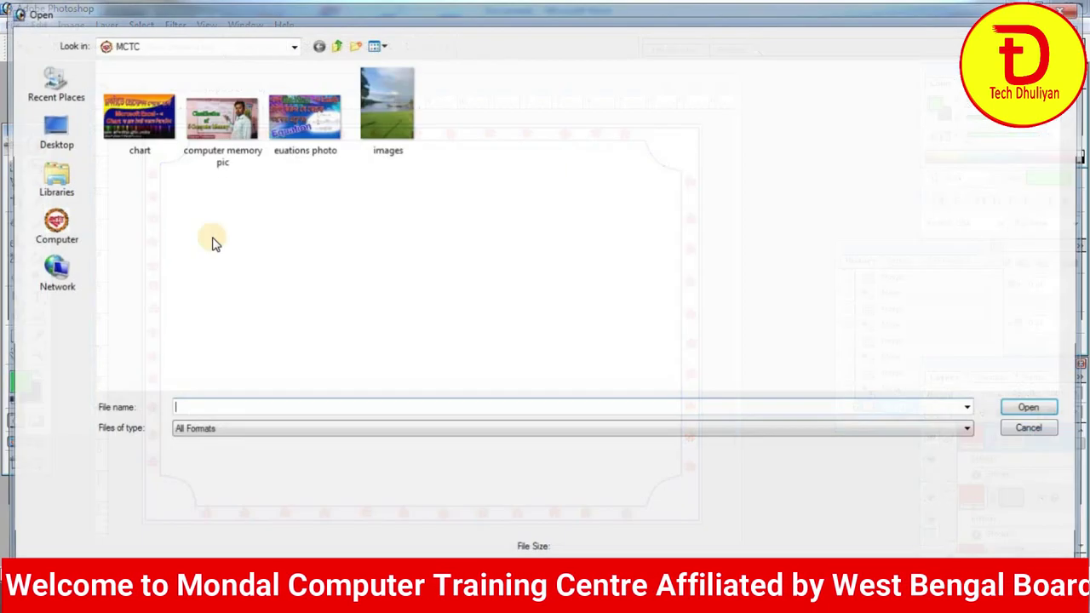
left_click(51, 225)
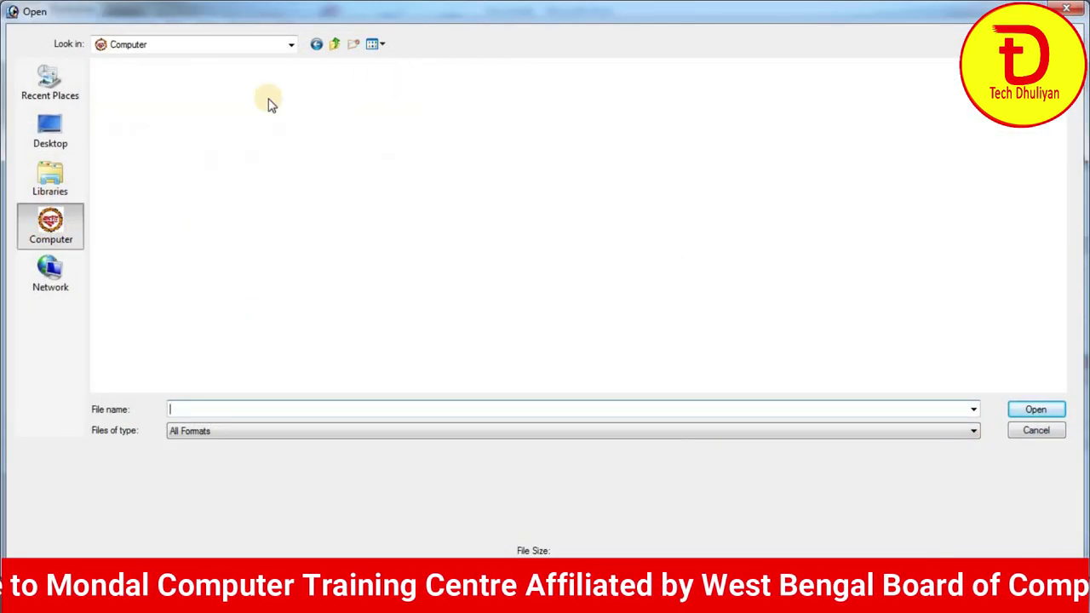
double_click(545, 106)
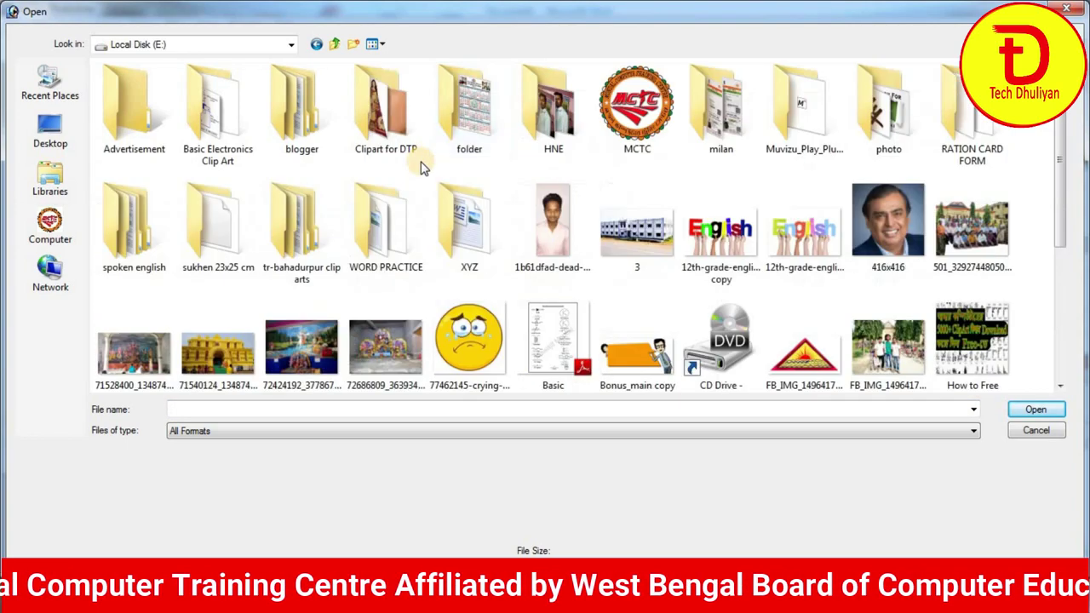
double_click(387, 120)
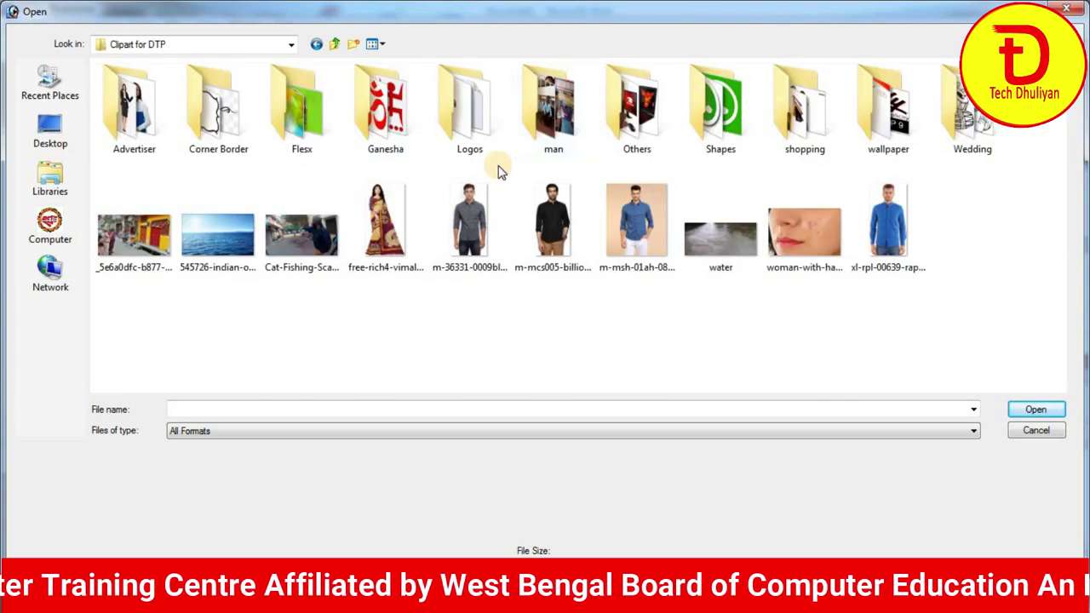
double_click(218, 107)
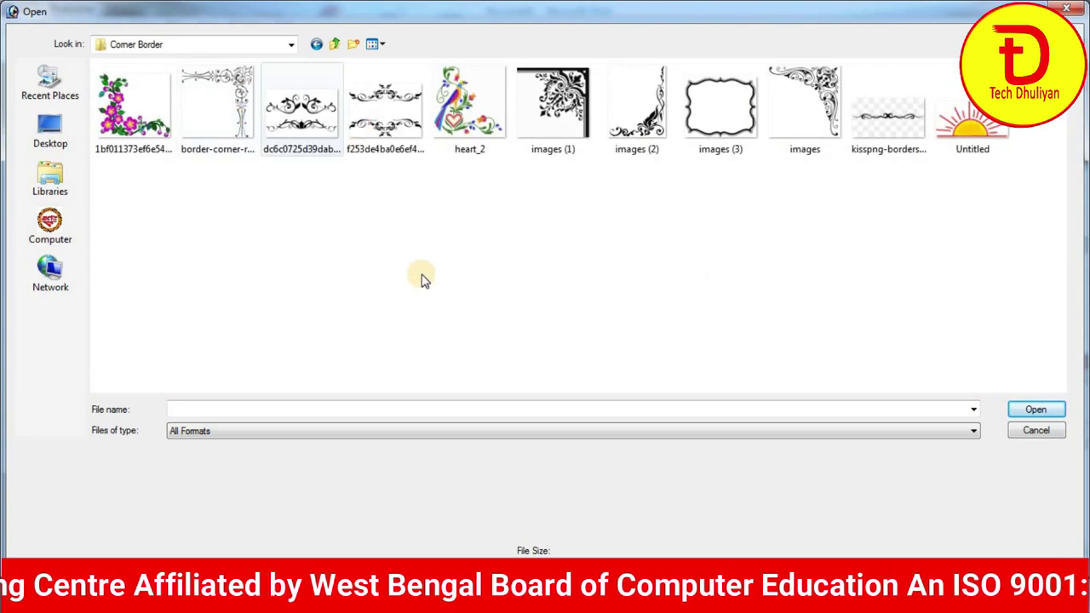
left_click(801, 108)
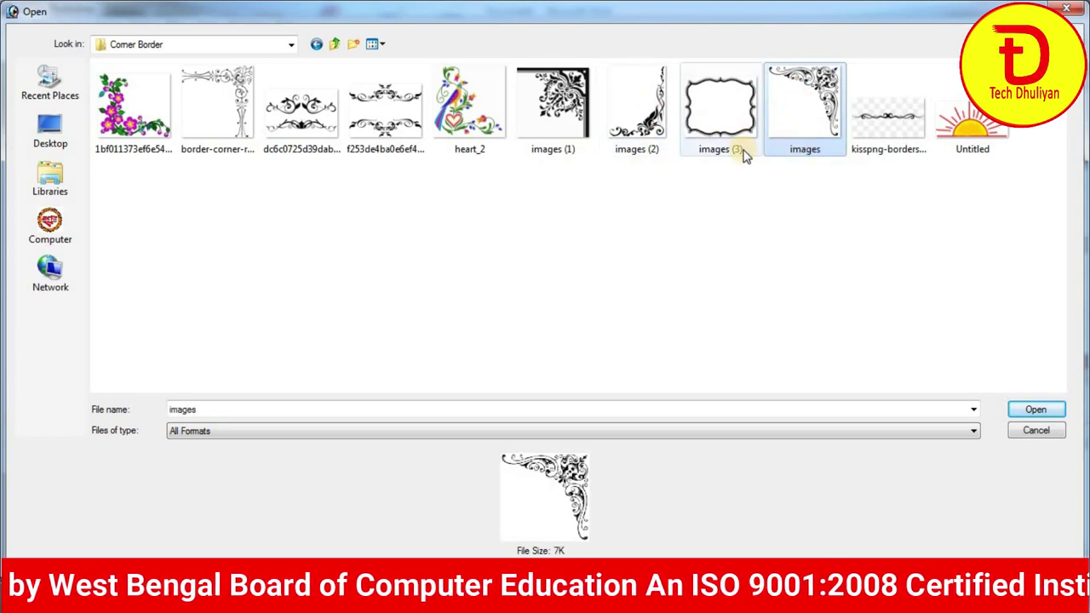
double_click(130, 115)
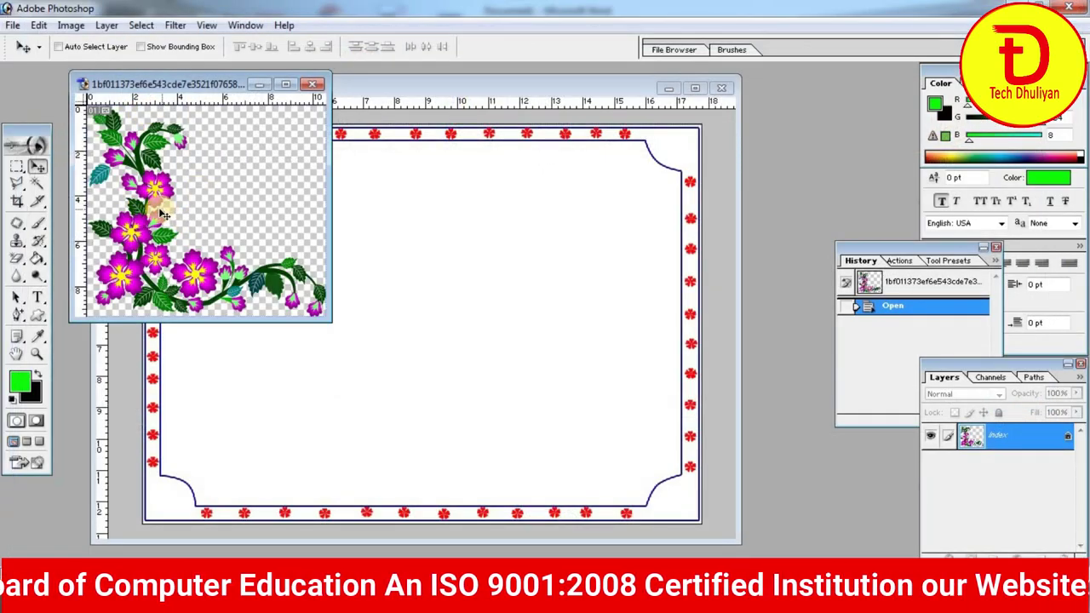
Crop the flower corner image with a crop box drawn over the whole flower
left_click_drag(141, 207, 371, 304)
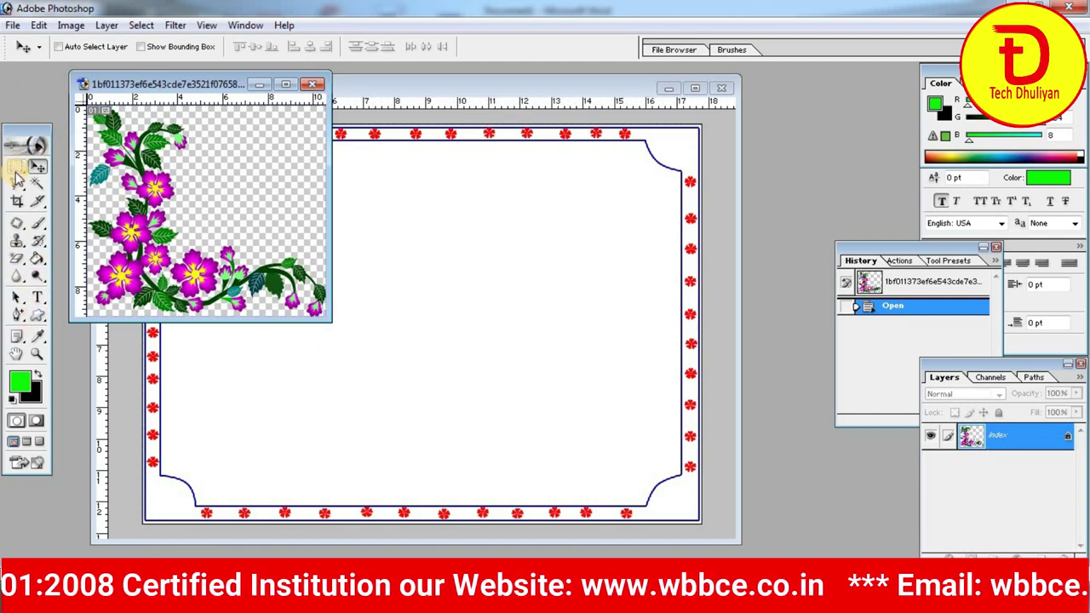
left_click(18, 201)
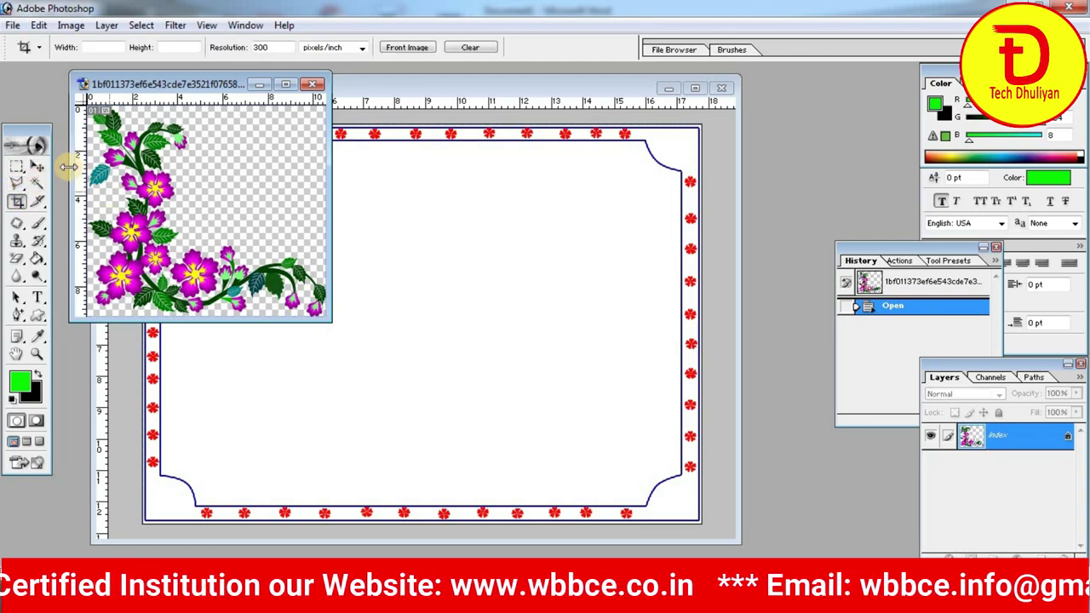
left_click(17, 169)
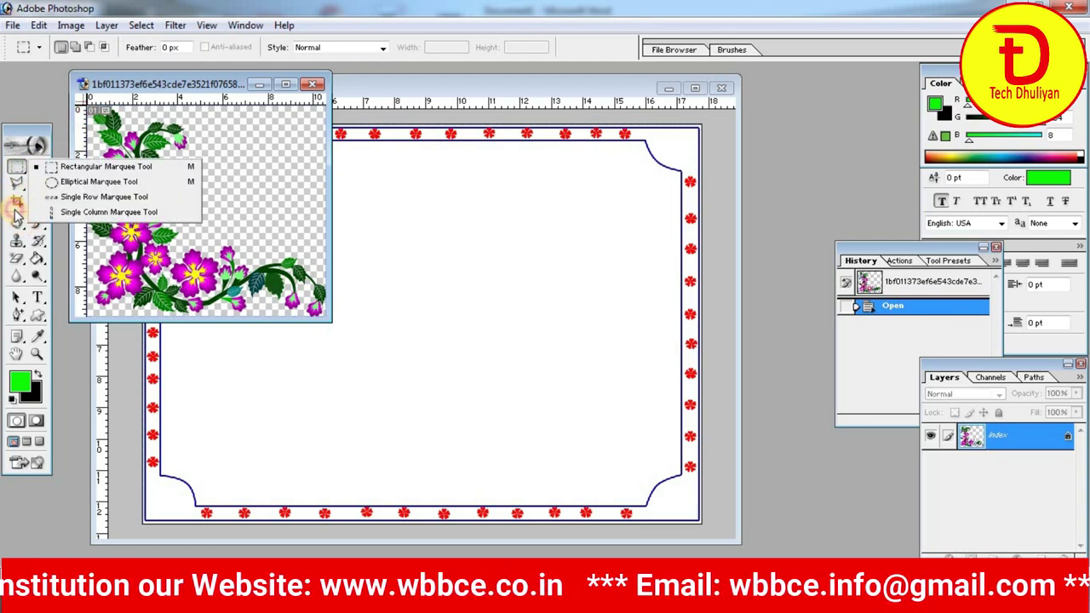
left_click(16, 203)
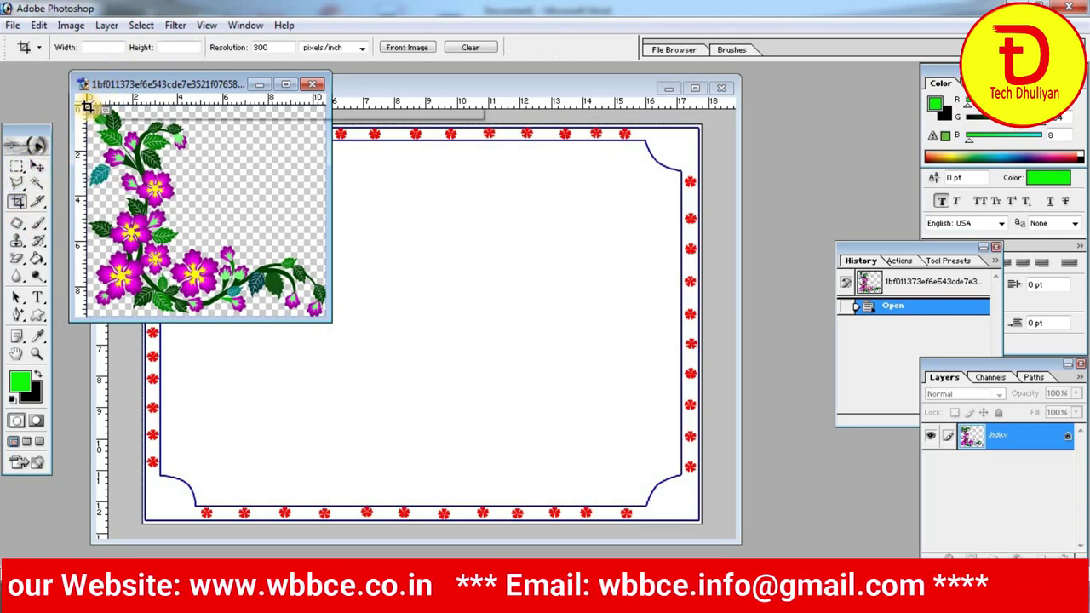
left_click_drag(87, 107, 325, 317)
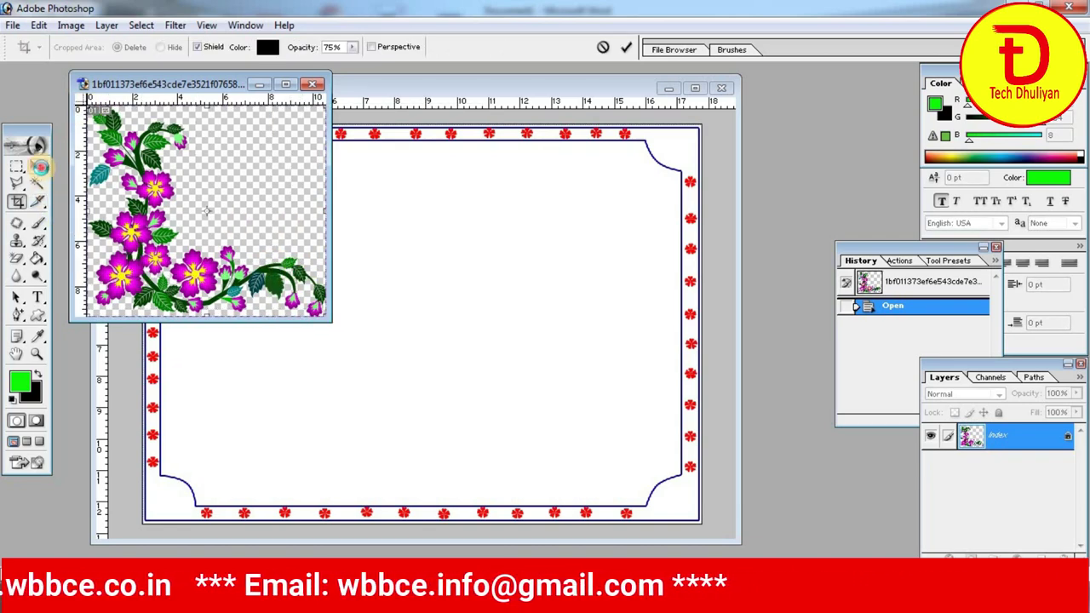
left_click(36, 166)
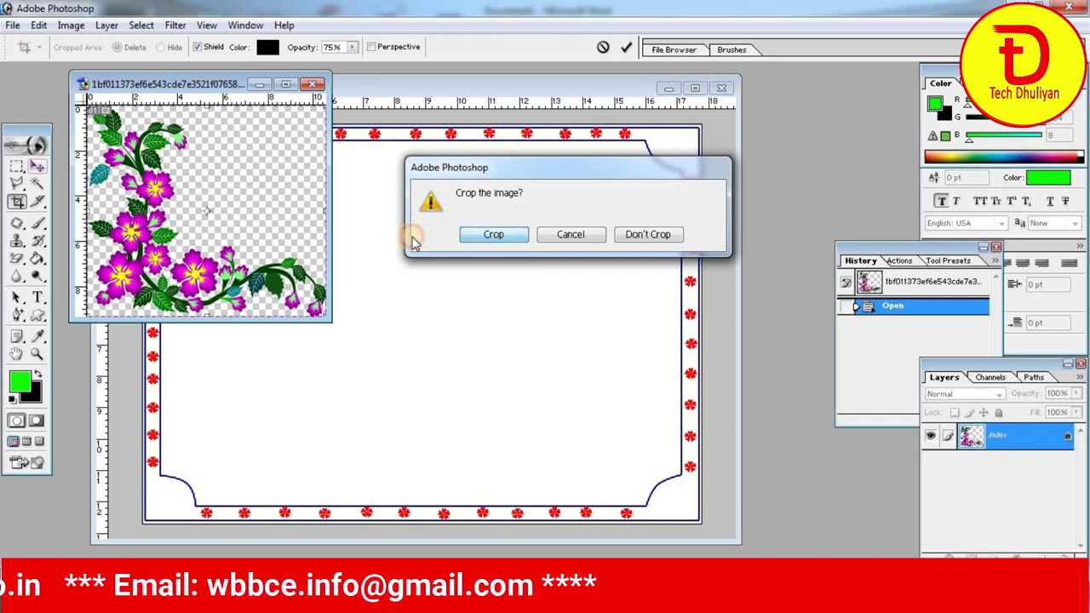
left_click(511, 238)
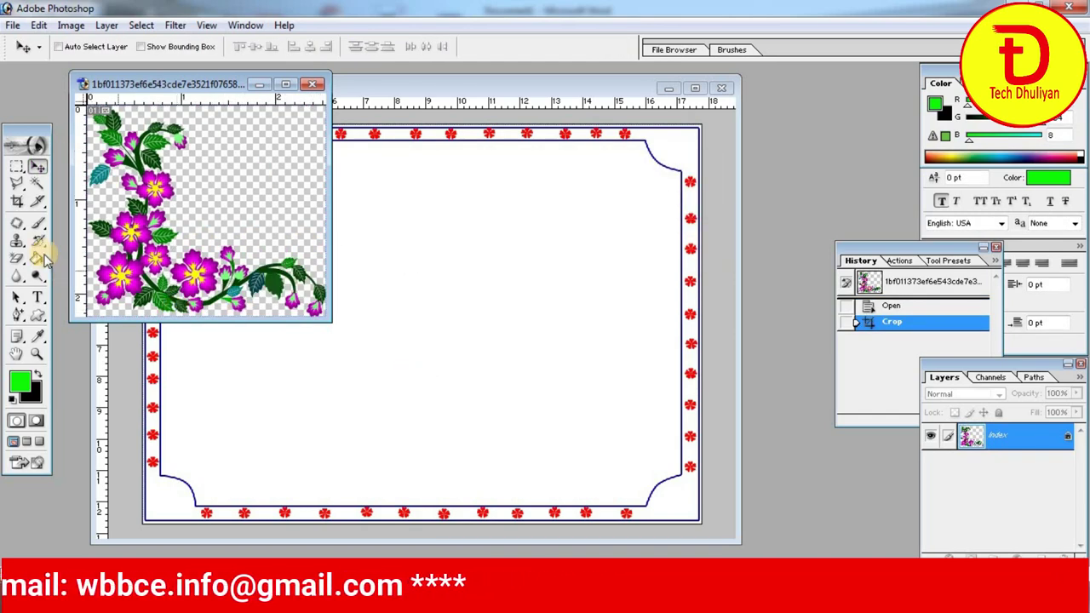
left_click(16, 168)
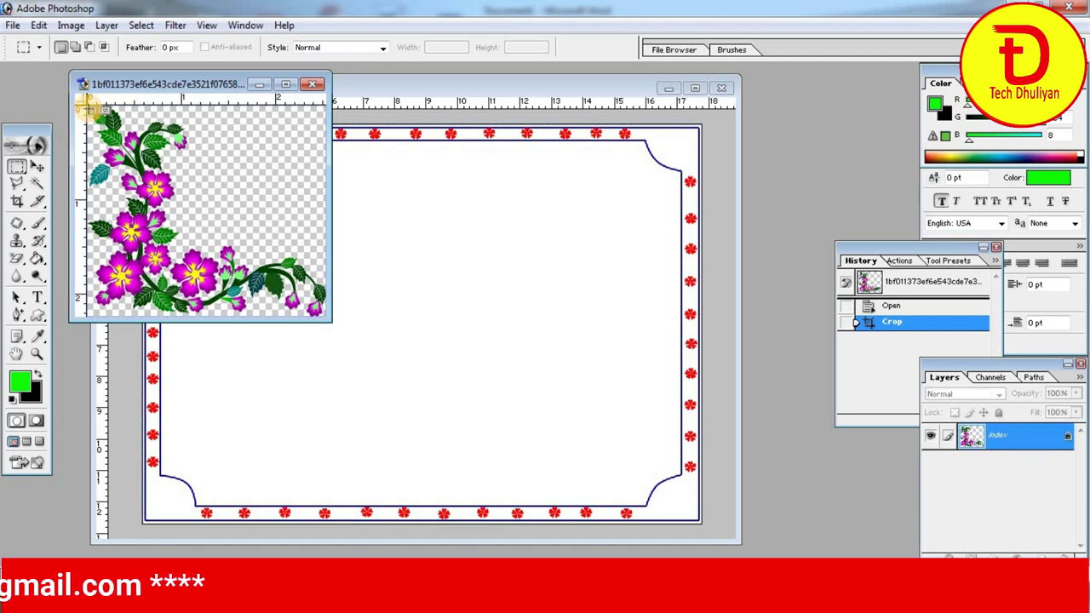
Marquee-select the whole flower image and drag it into the invitation as Layer 1
left_click_drag(86, 108, 85, 105)
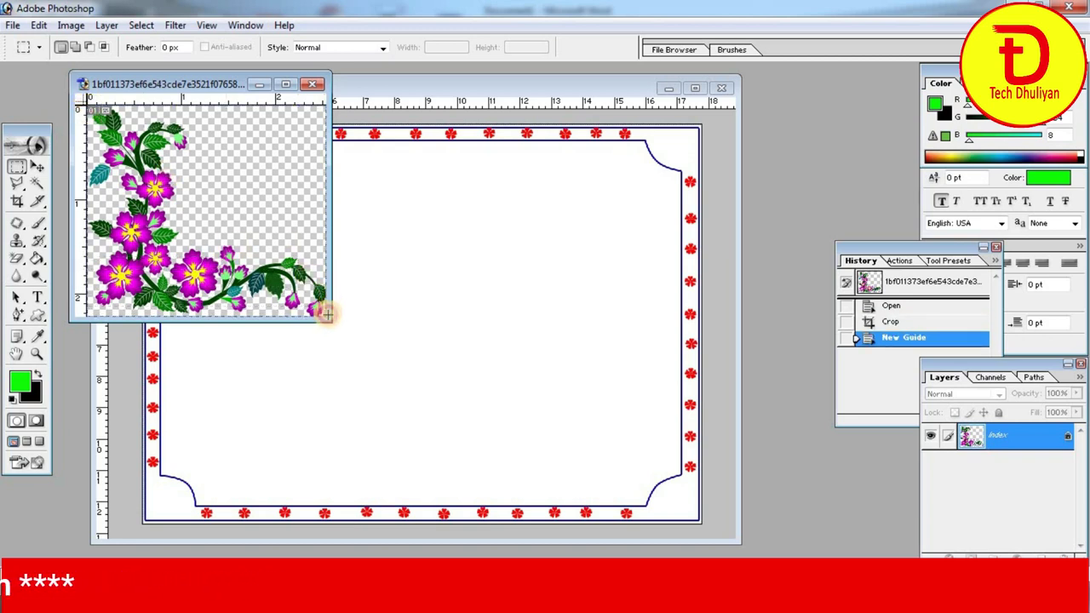
left_click_drag(327, 315, 85, 106)
left_click(37, 167)
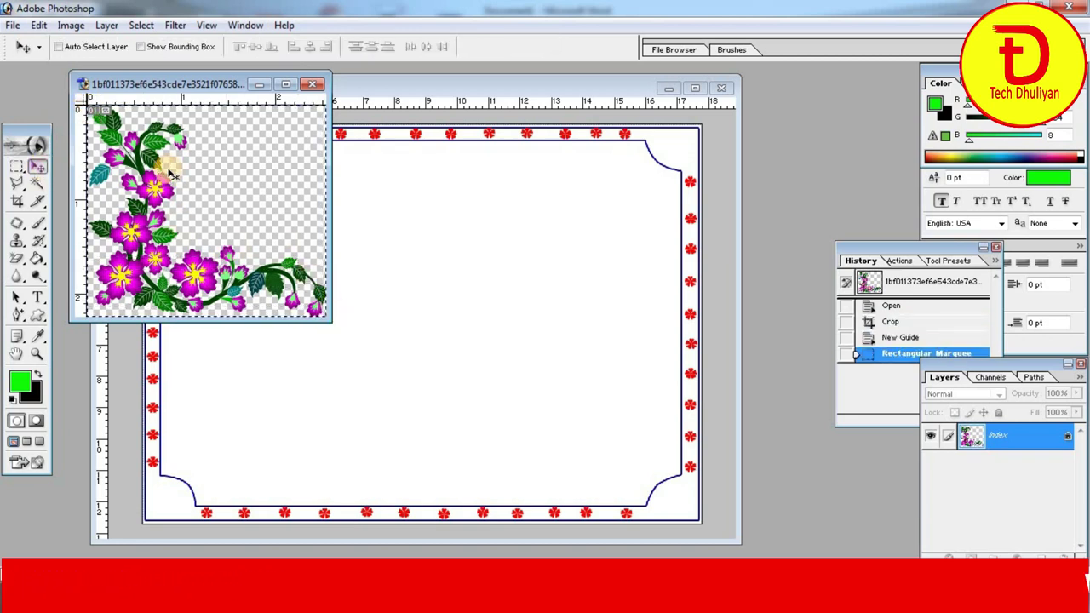
left_click_drag(170, 175, 335, 352)
Scale the flower to about 27%, place it bottom-left, and duplicate a copy
key("ctrl+t")
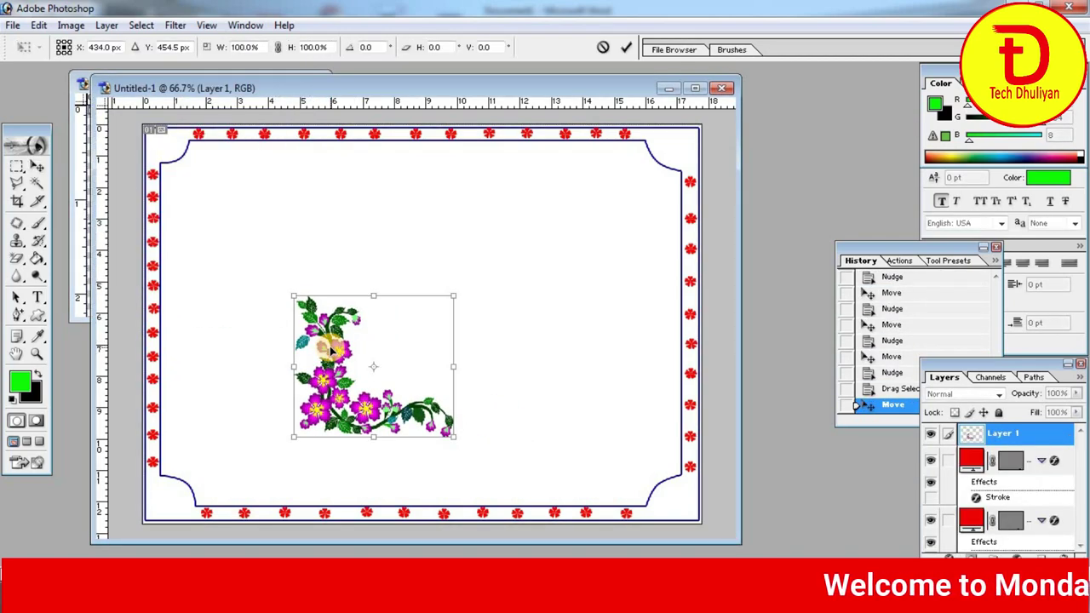
left_click_drag(350, 338, 324, 435)
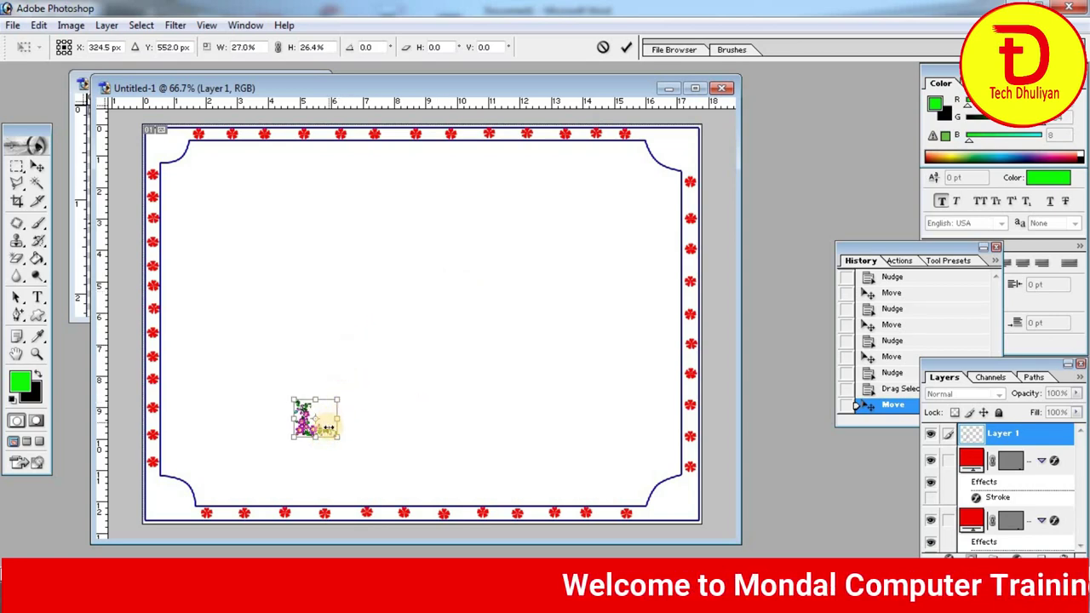
key("Return")
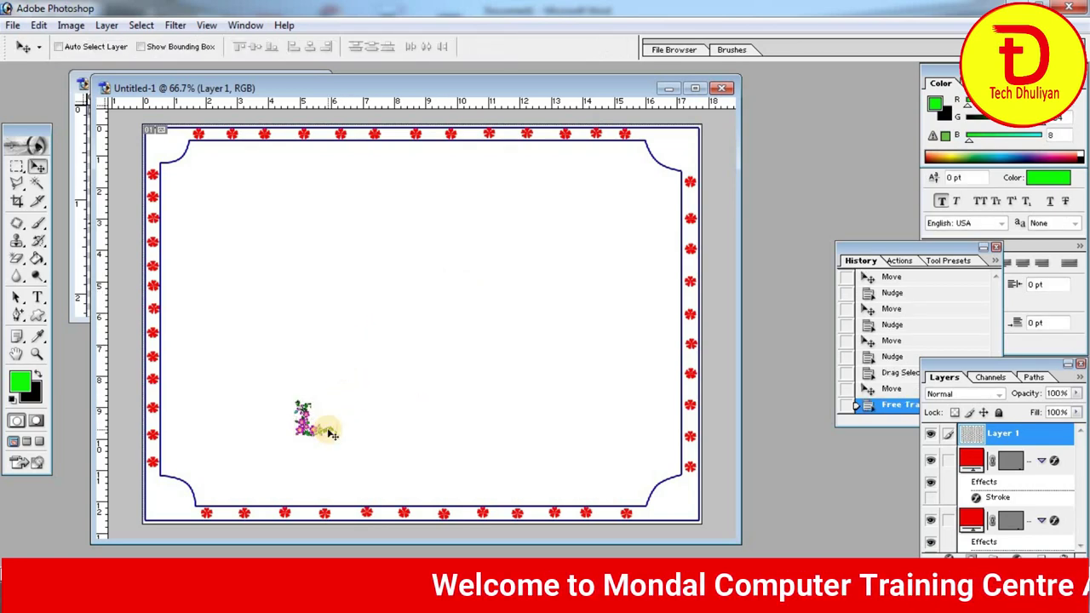
left_click_drag(327, 430, 168, 492)
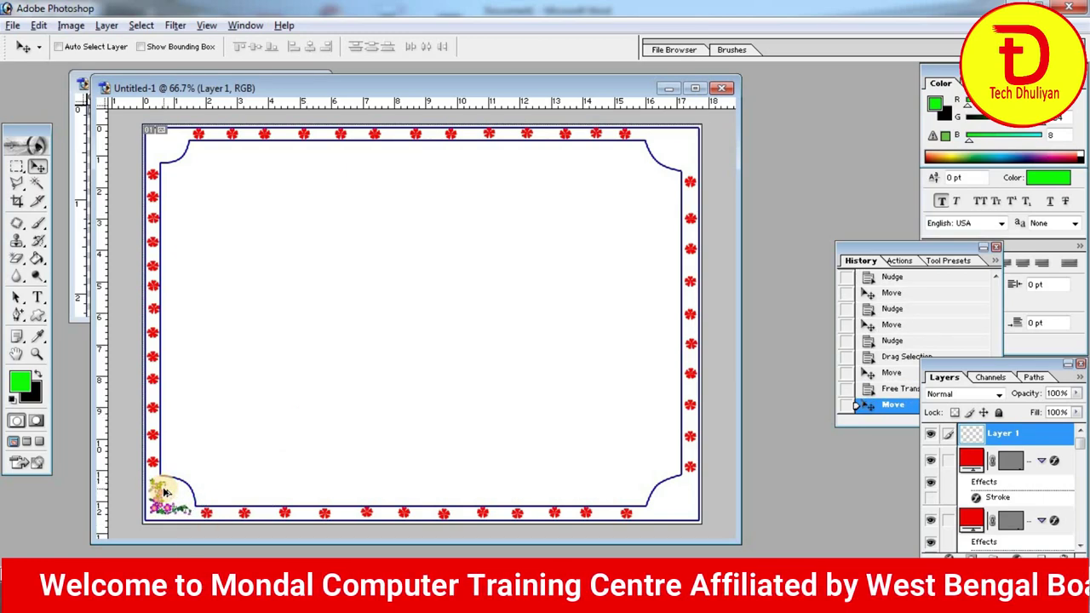
left_click_drag(166, 492, 544, 292)
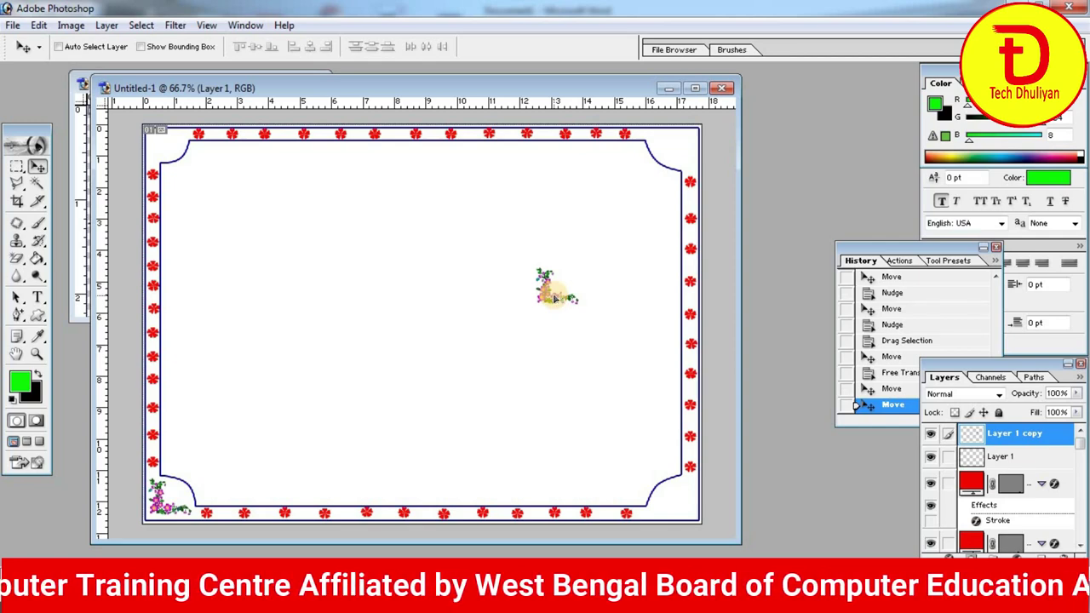
Rotate the flower copy into the top-right corner and nudge it into place
key("ctrl+t")
left_click_drag(618, 202, 649, 146)
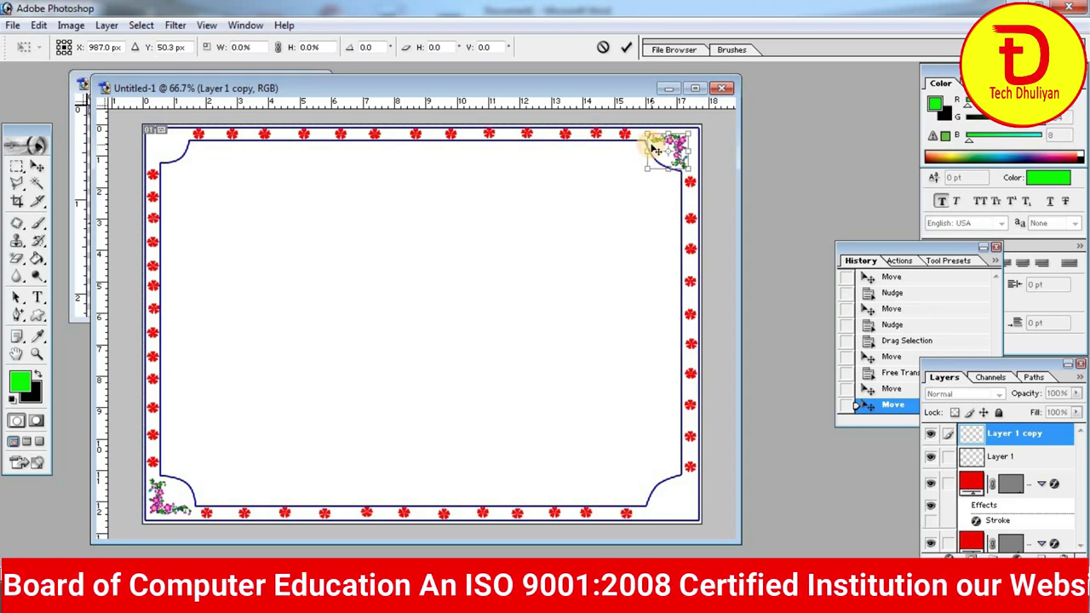
key("Return")
key("Right")
key("Right")
key("Right")
key("Right")
key("Right")
key("Right")
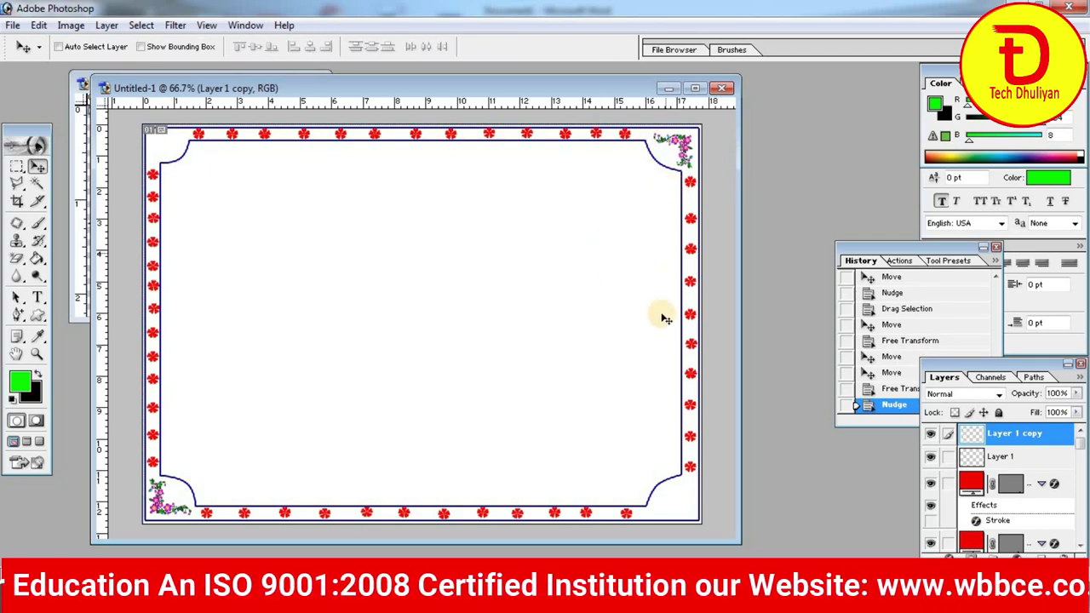
Duplicate the top-right flower, flip it, and move it into the bottom-right corner
left_click_drag(183, 474, 511, 191)
key("Escape")
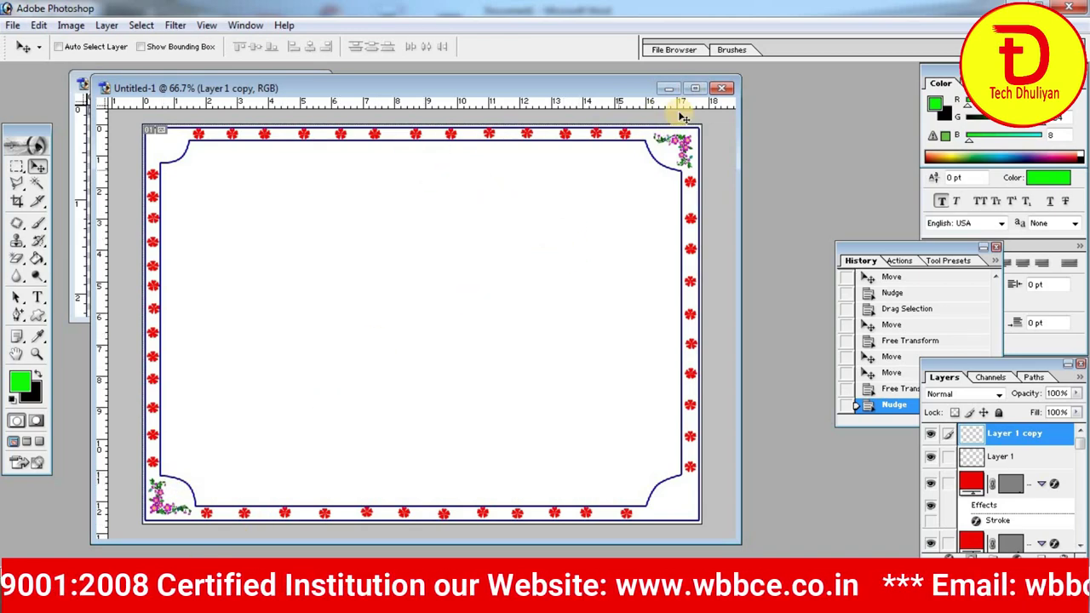
left_click_drag(672, 157, 282, 243)
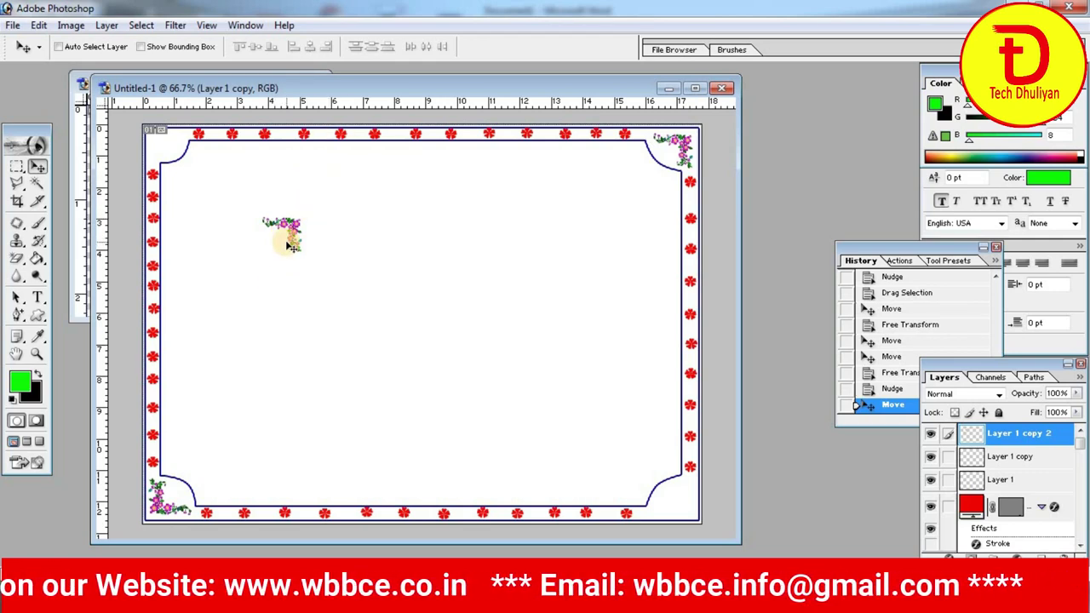
key("ctrl+t")
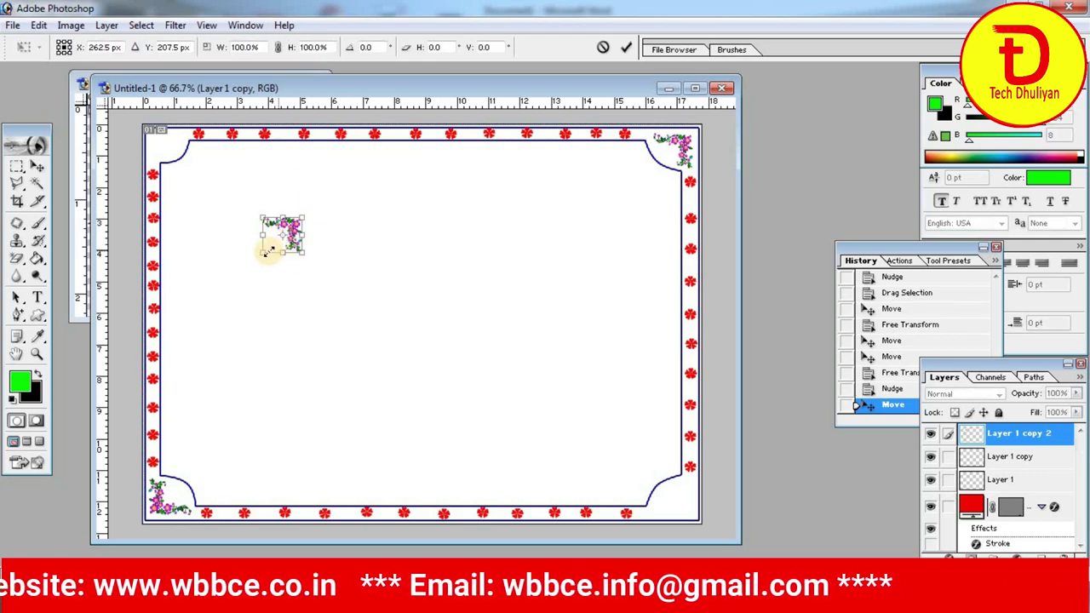
left_click_drag(262, 251, 263, 215)
key("Return")
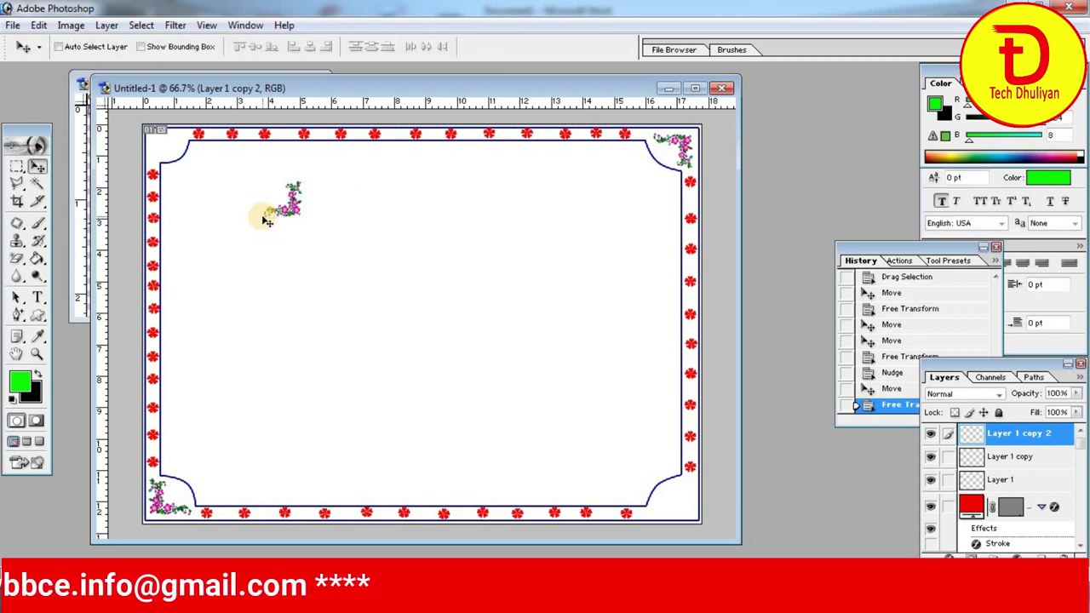
left_click_drag(348, 209, 388, 229)
Duplicate, resize and flip another flower copy into the top-left corner, nudging it into alignment
left_click(387, 243, "alt")
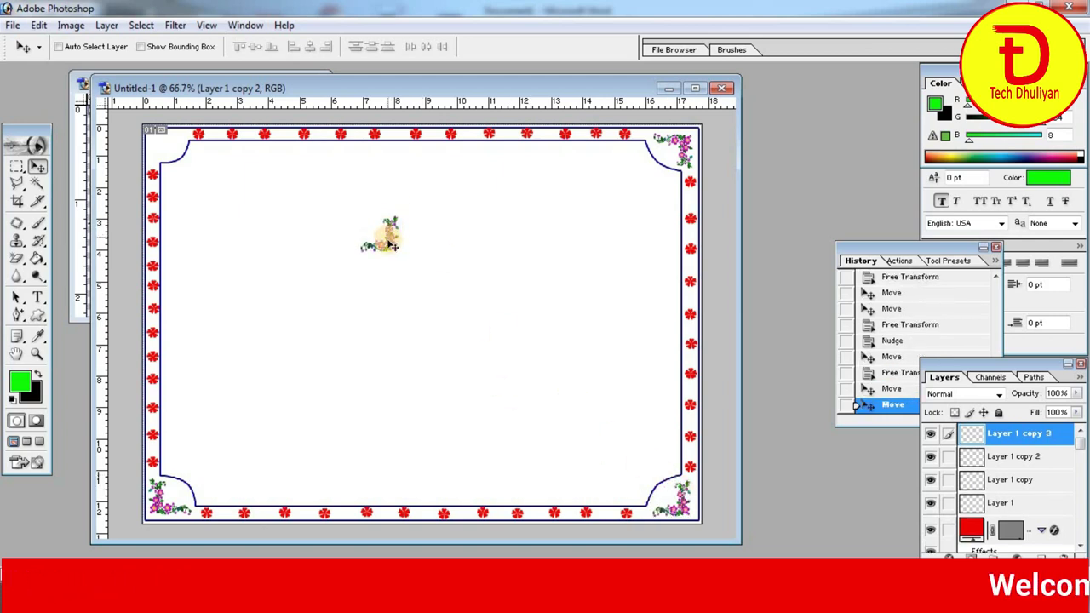
key("ctrl+t")
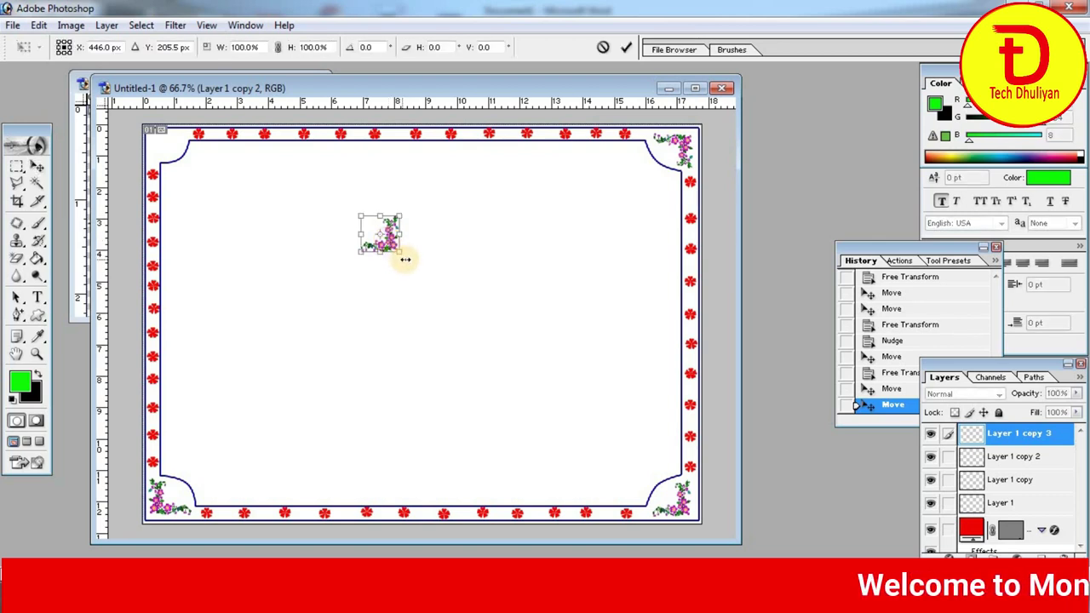
left_click_drag(399, 254, 312, 175)
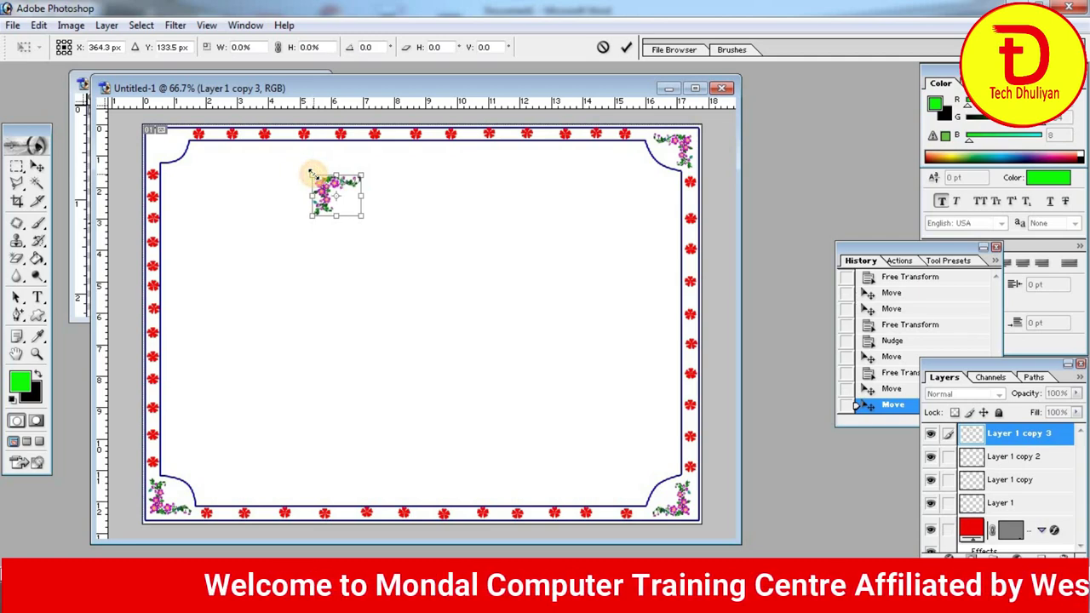
key("Return")
left_click_drag(245, 185, 187, 165)
key("ctrl+t")
key("Return")
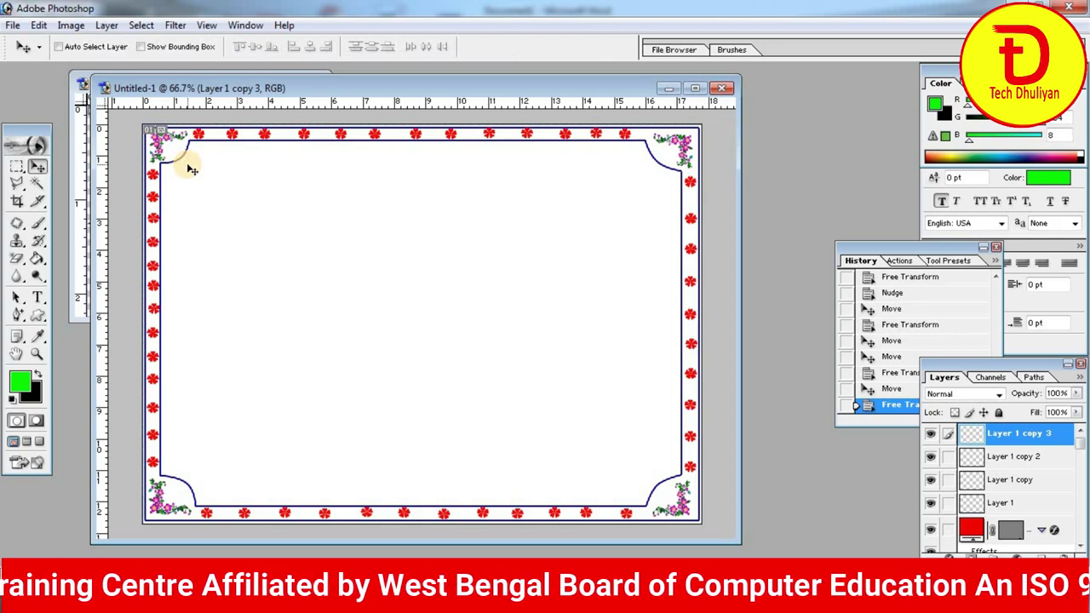
key("Up")
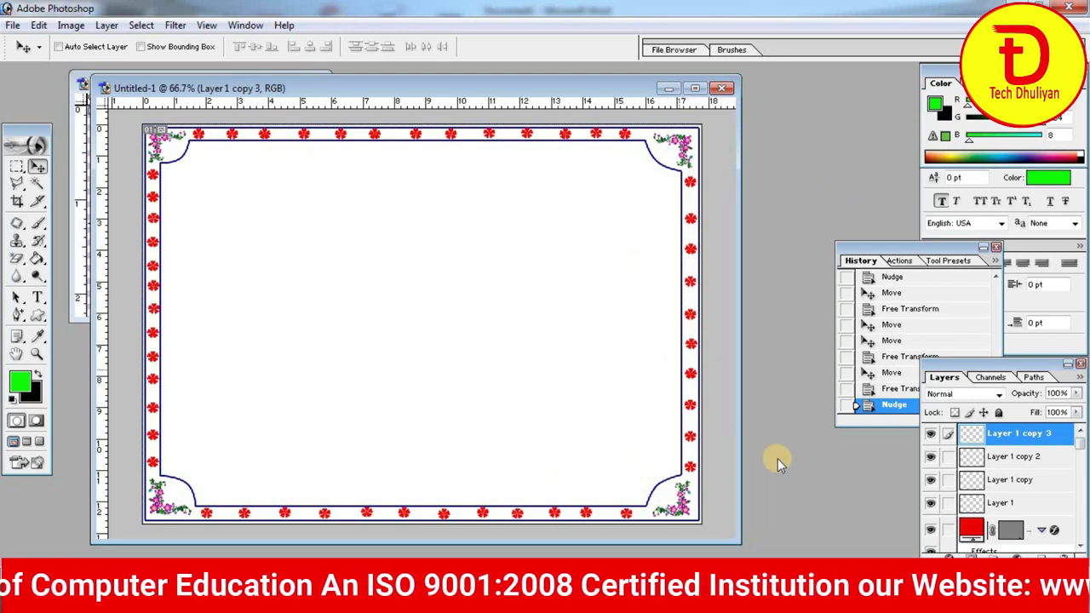
left_click_drag(1083, 460, 1082, 545)
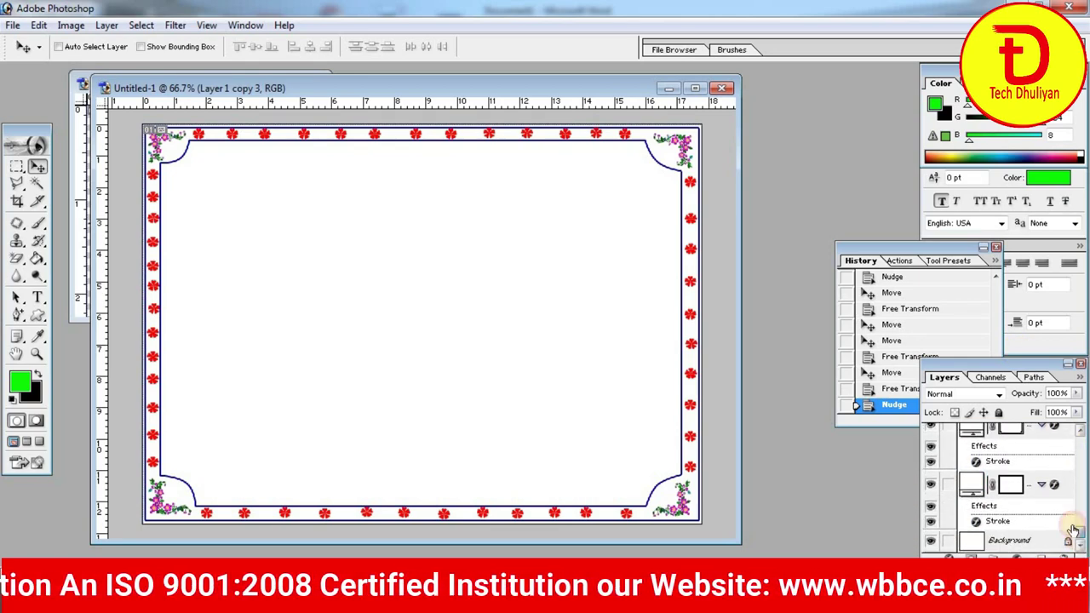
Change the Shape 1 border fill colour to bright yellow FCFF00
left_click(1009, 487)
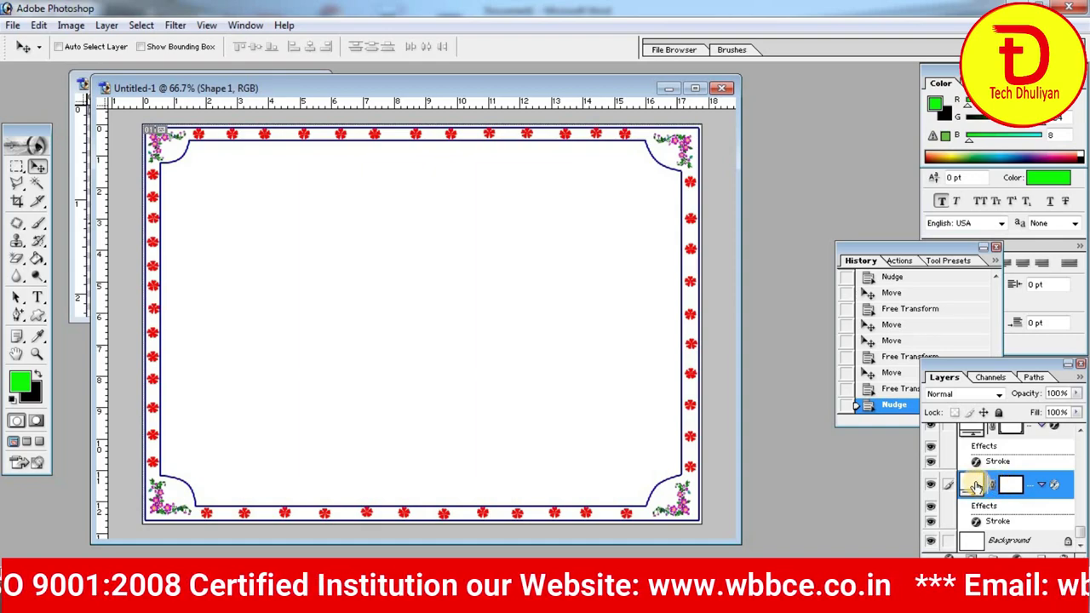
double_click(977, 484)
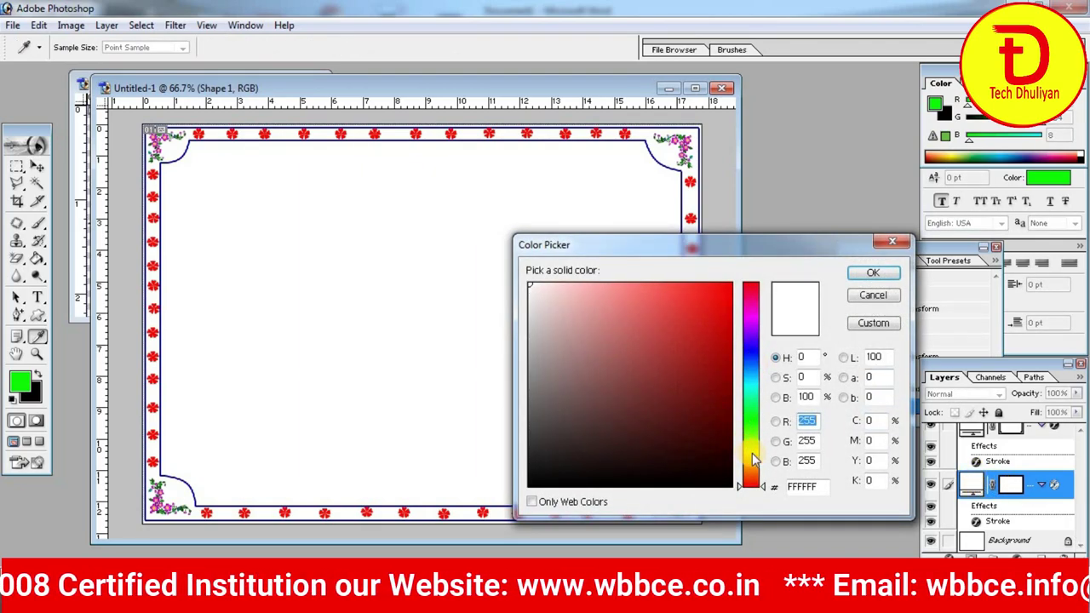
left_click(731, 282)
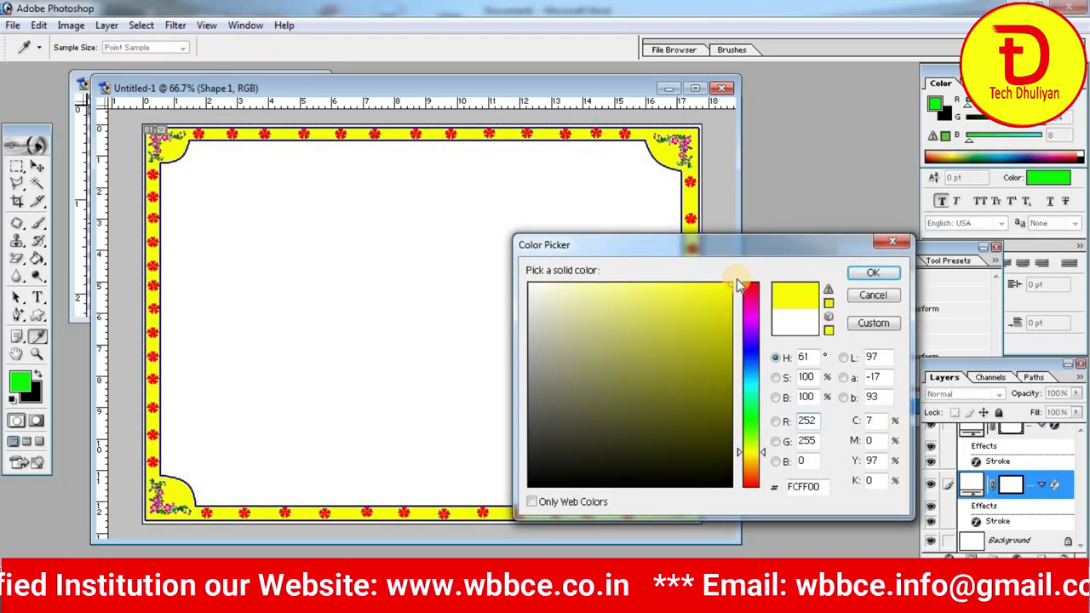
left_click(874, 275)
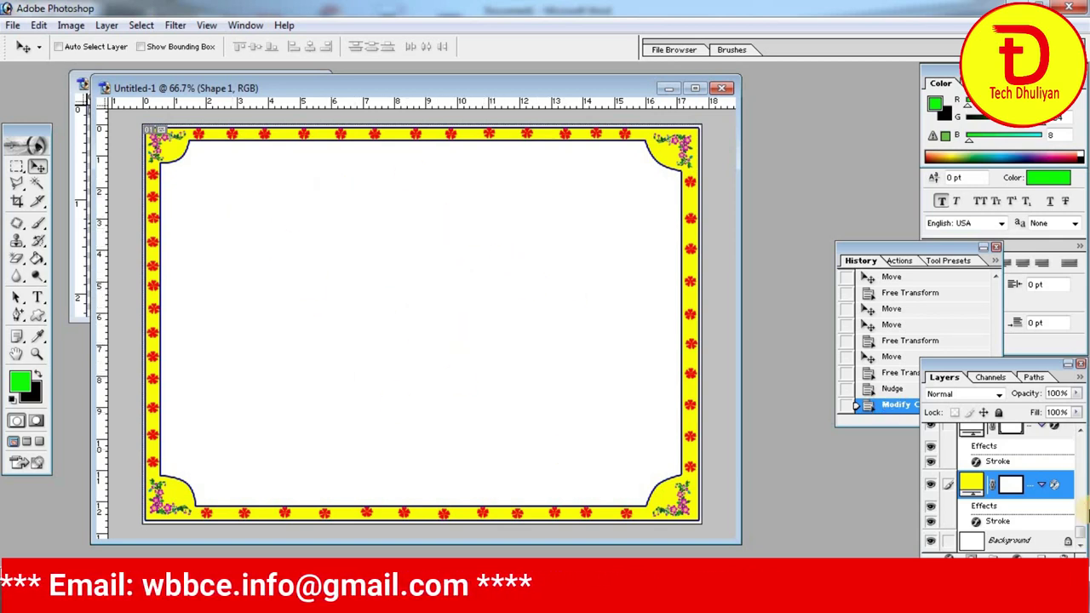
left_click_drag(1081, 541, 1071, 423)
Select Layer 1 copy 3, then cut শ্রী শ্রী গণেশায় নমঃ from Word and return to Photoshop
left_click(1002, 436)
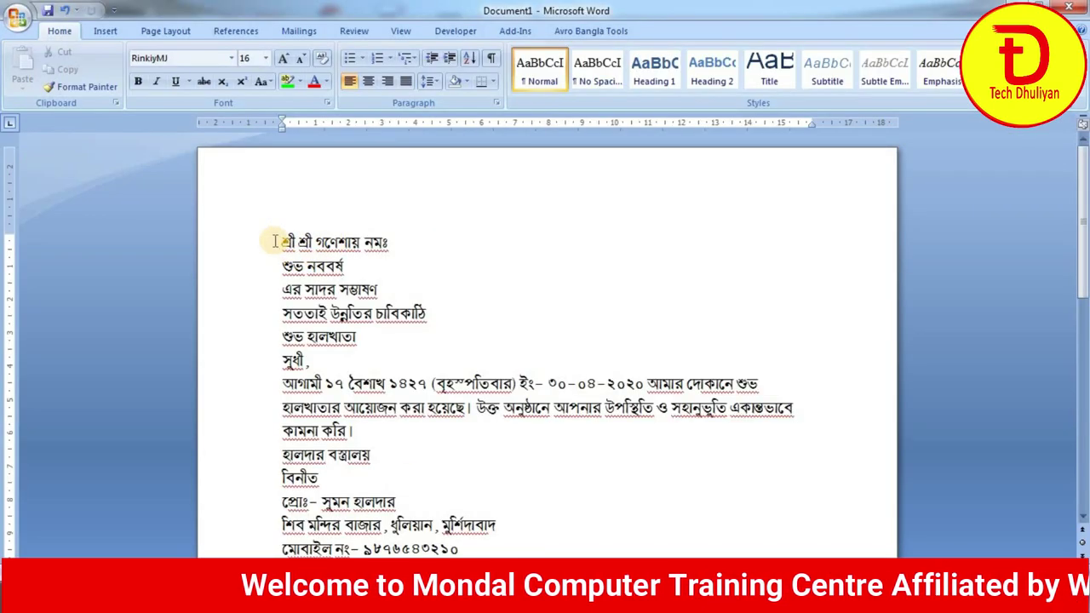
left_click(274, 241)
left_click_drag(349, 235, 390, 241)
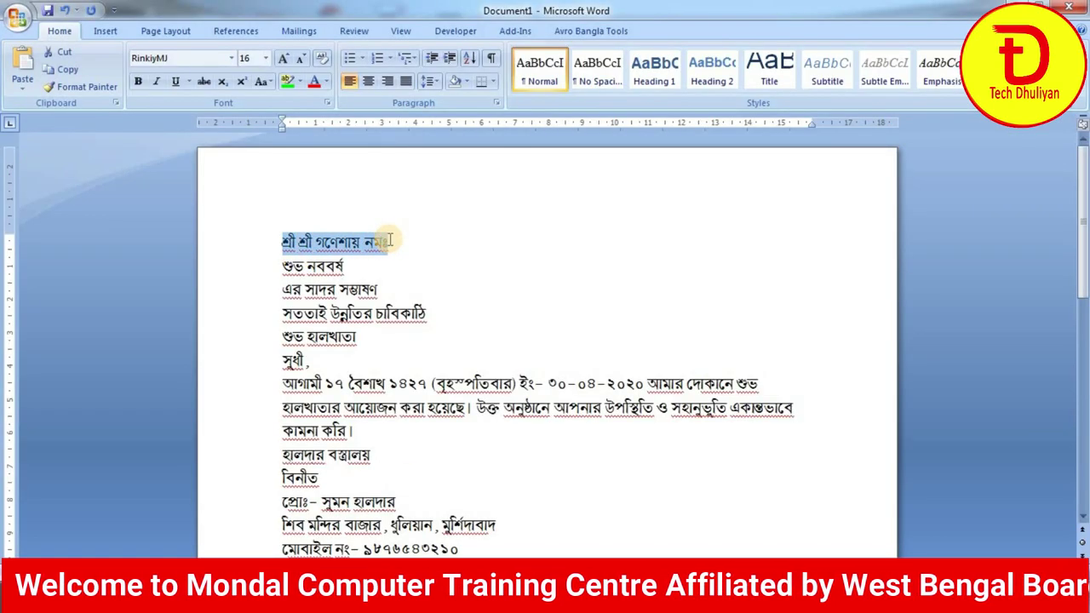
key("ctrl+x")
key("alt+Tab")
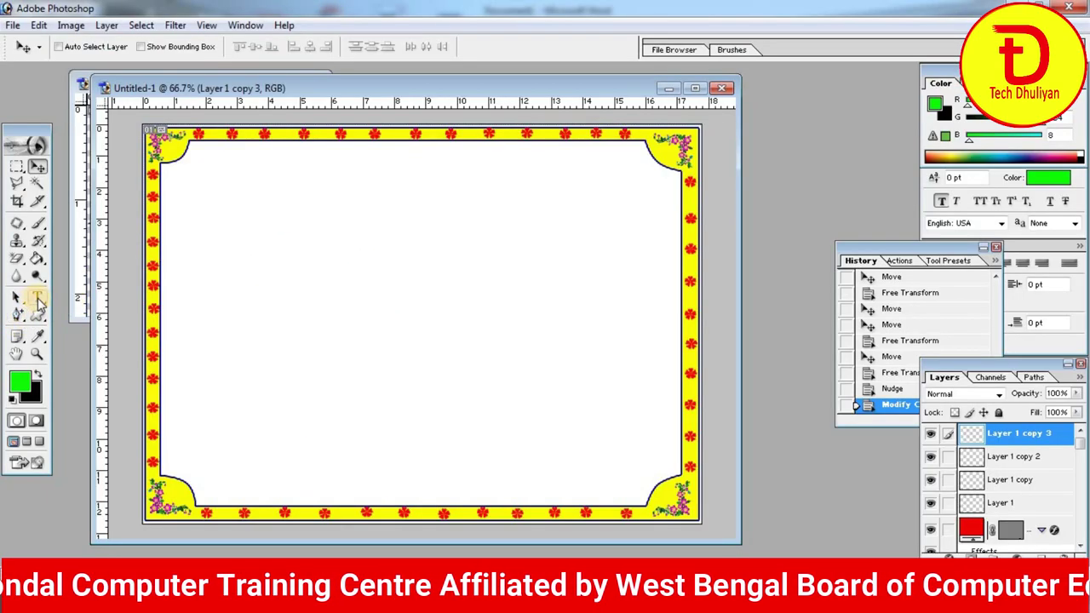
Paste the heading শ্রী শ্রী গণেশায় নমঃ as text and set it in the RinkiyMJ font
left_click(37, 299)
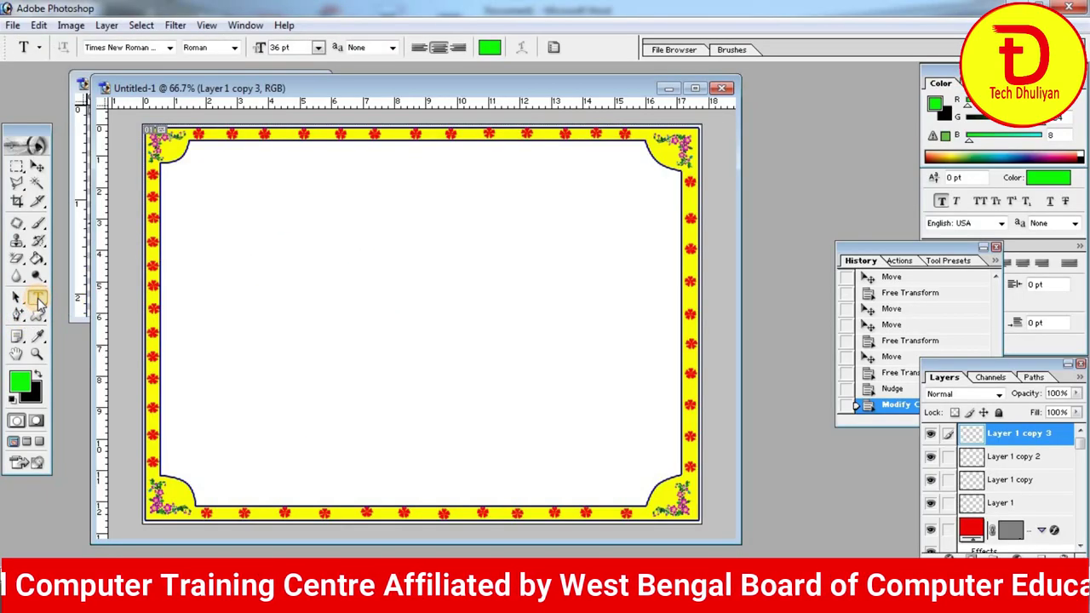
left_click(198, 221)
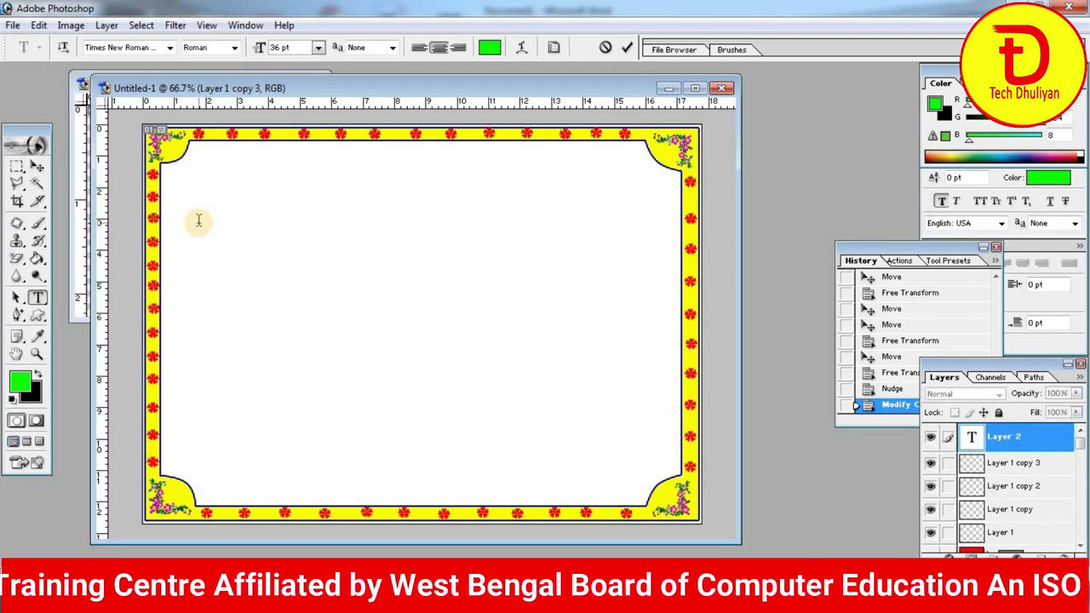
key("ctrl+v")
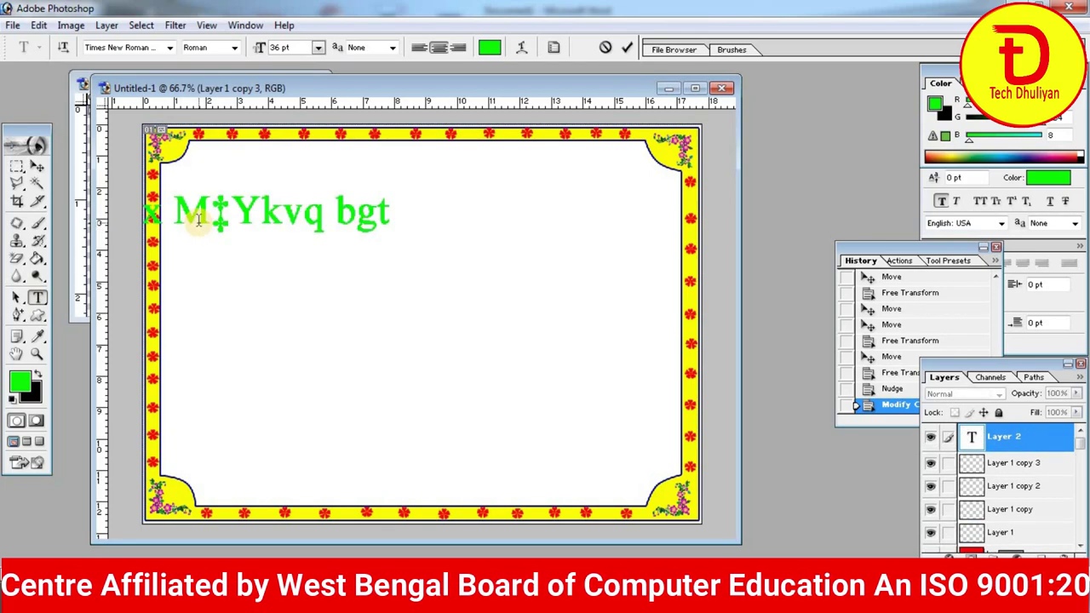
left_click_drag(315, 316, 435, 321)
left_click_drag(216, 250, 465, 309)
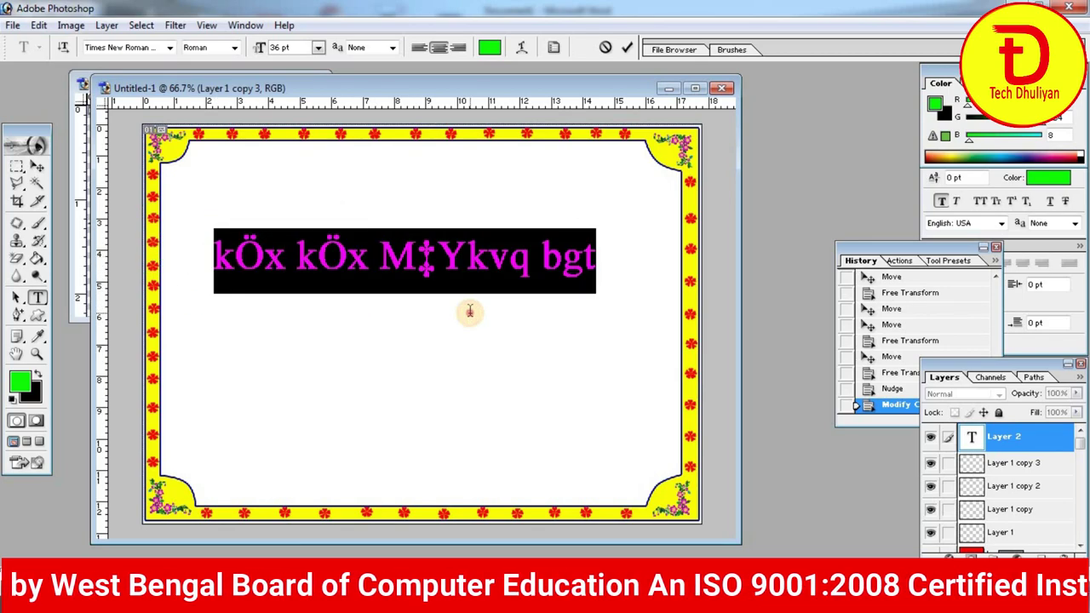
left_click(170, 47)
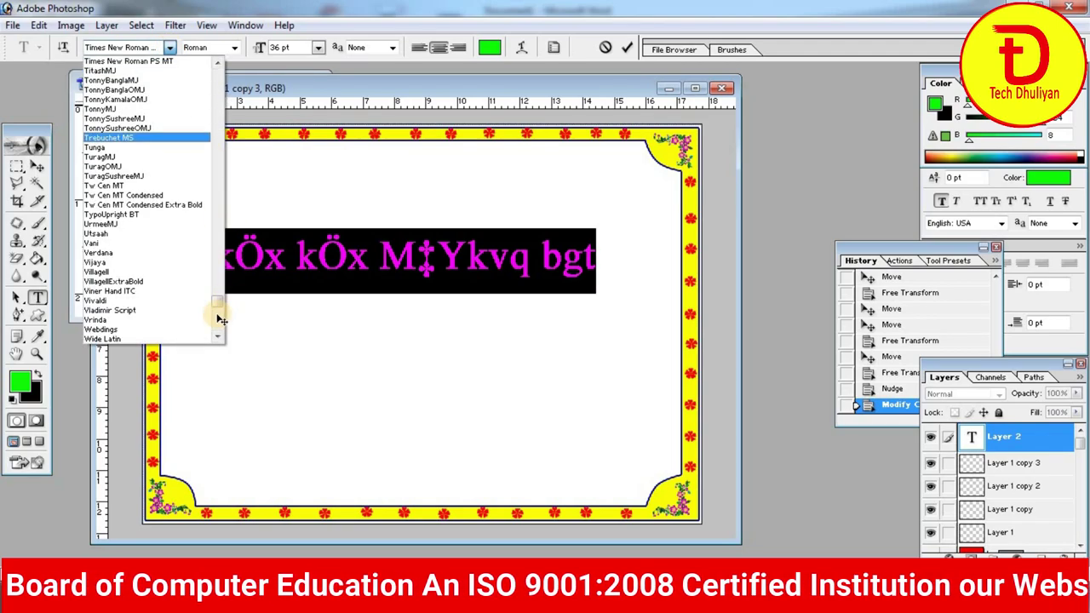
left_click_drag(217, 302, 218, 245)
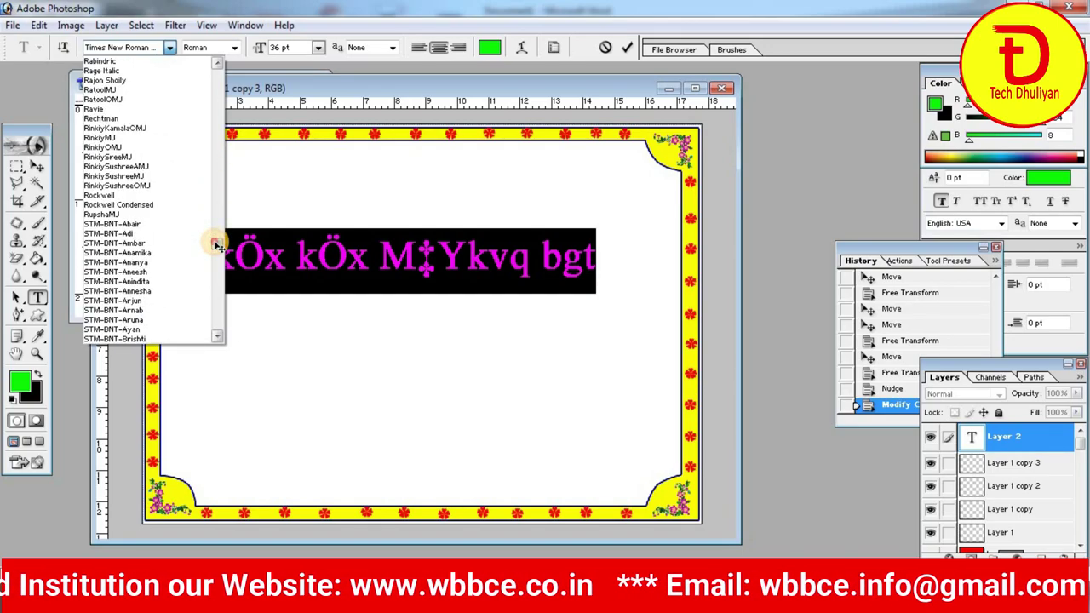
left_click(132, 140)
left_click(323, 256)
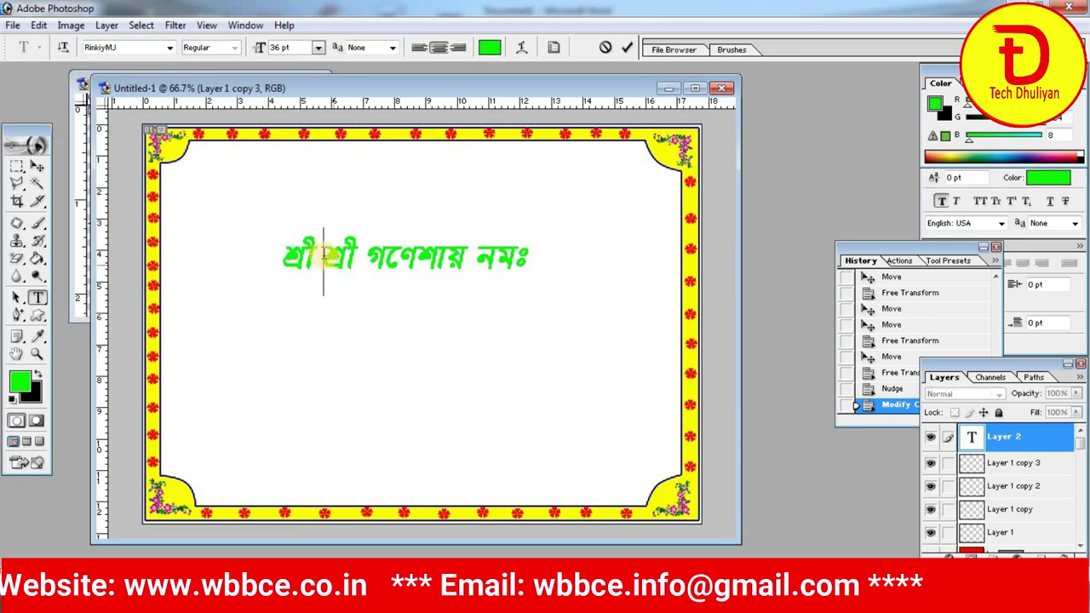
Colour the heading dark blue 0211DD and turn off Faux Bold
left_click_drag(291, 264, 565, 204)
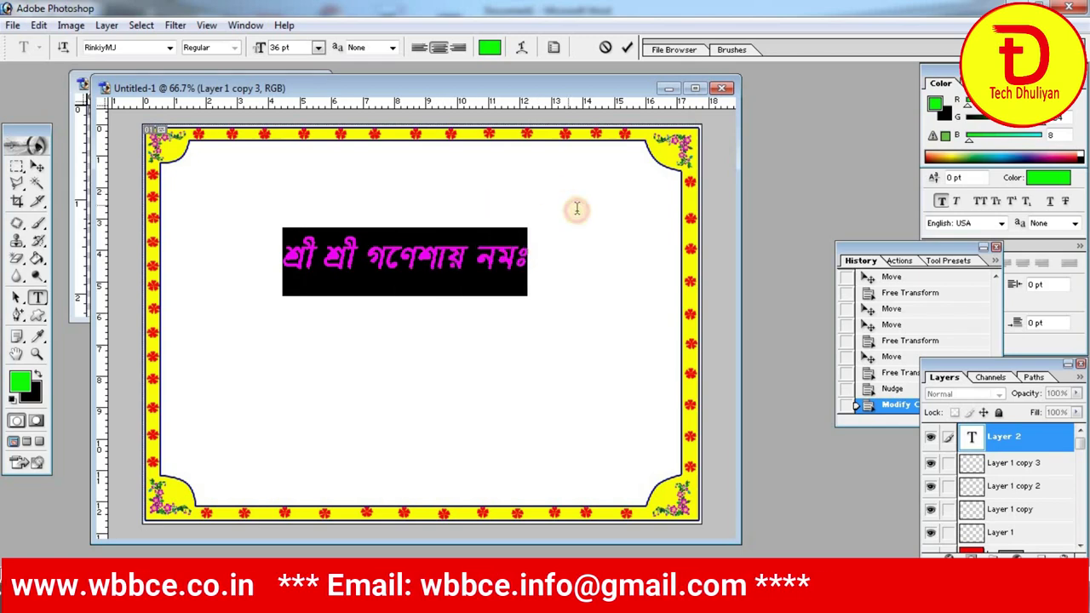
left_click(491, 48)
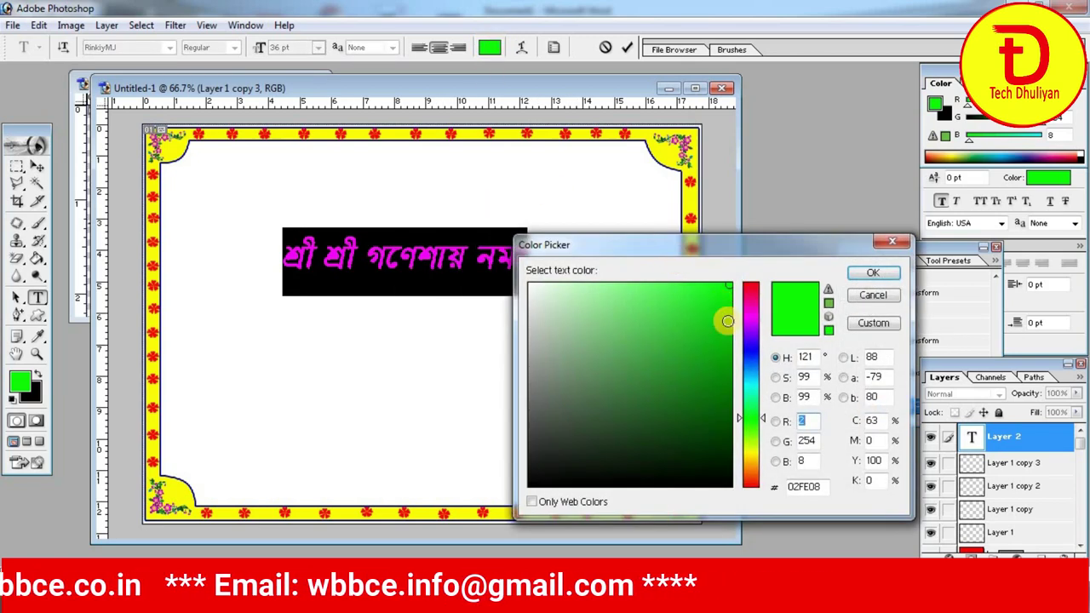
left_click(752, 354)
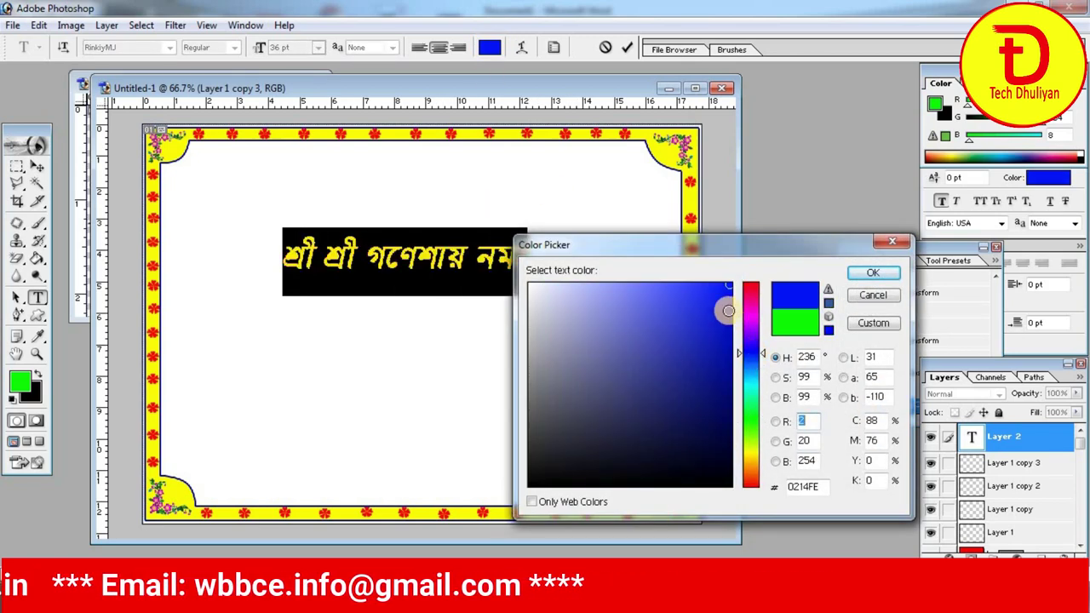
left_click(730, 310)
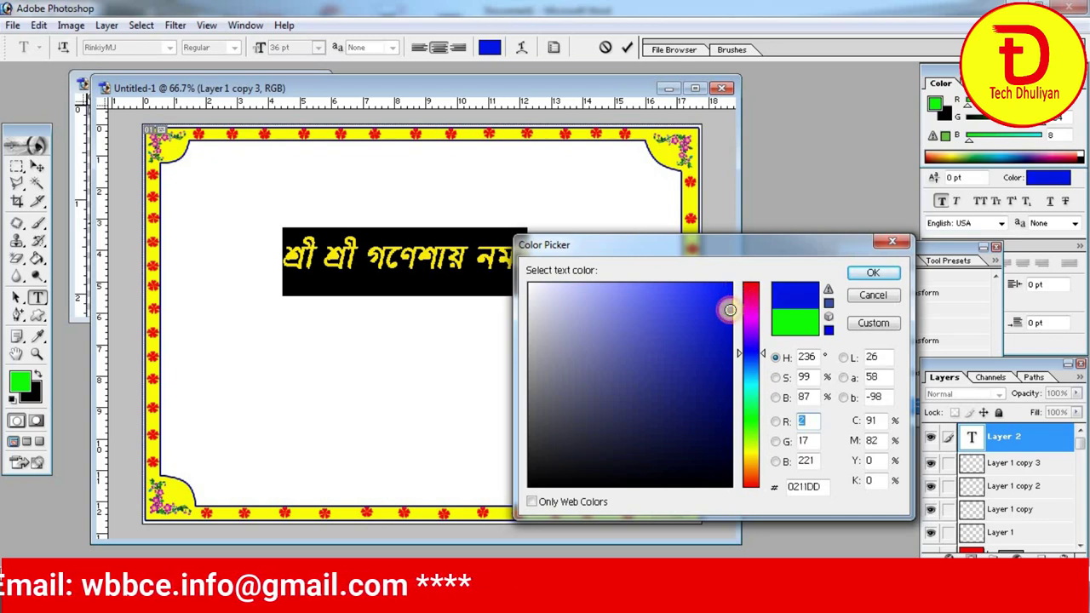
left_click(864, 274)
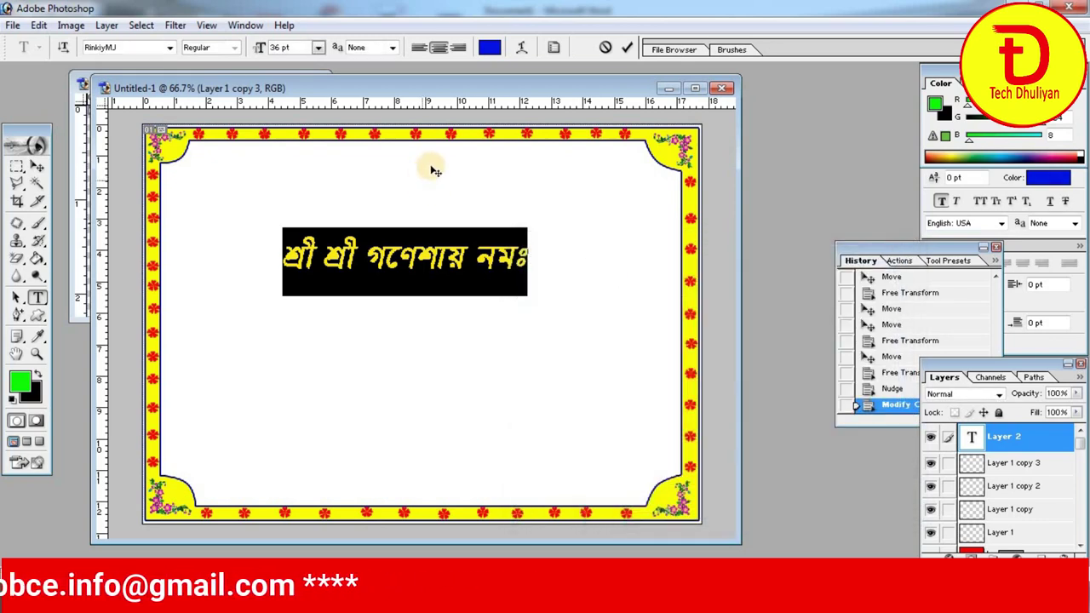
left_click(941, 203)
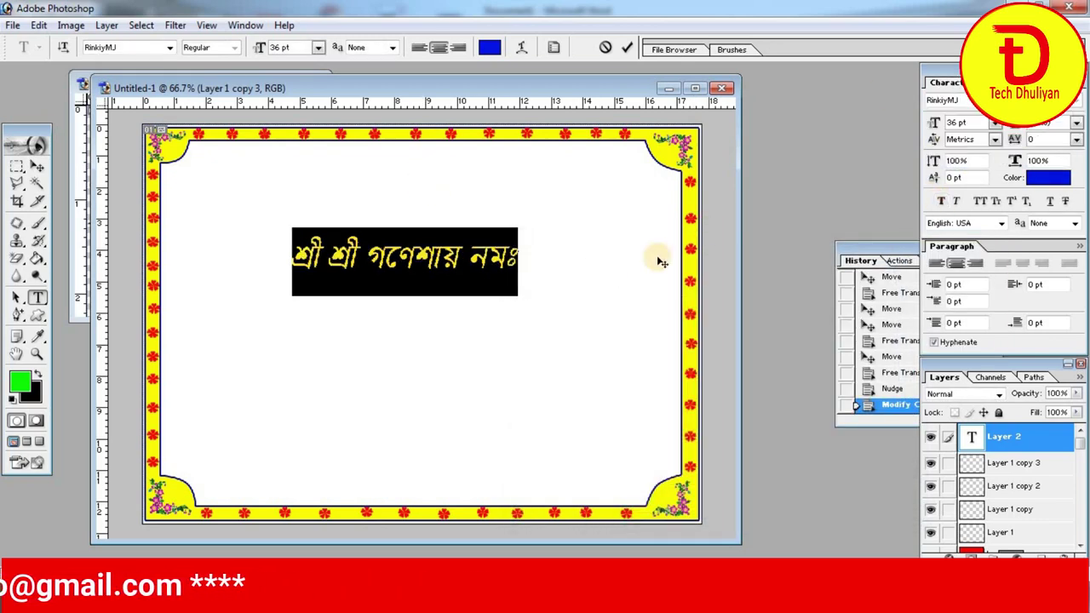
left_click(428, 271)
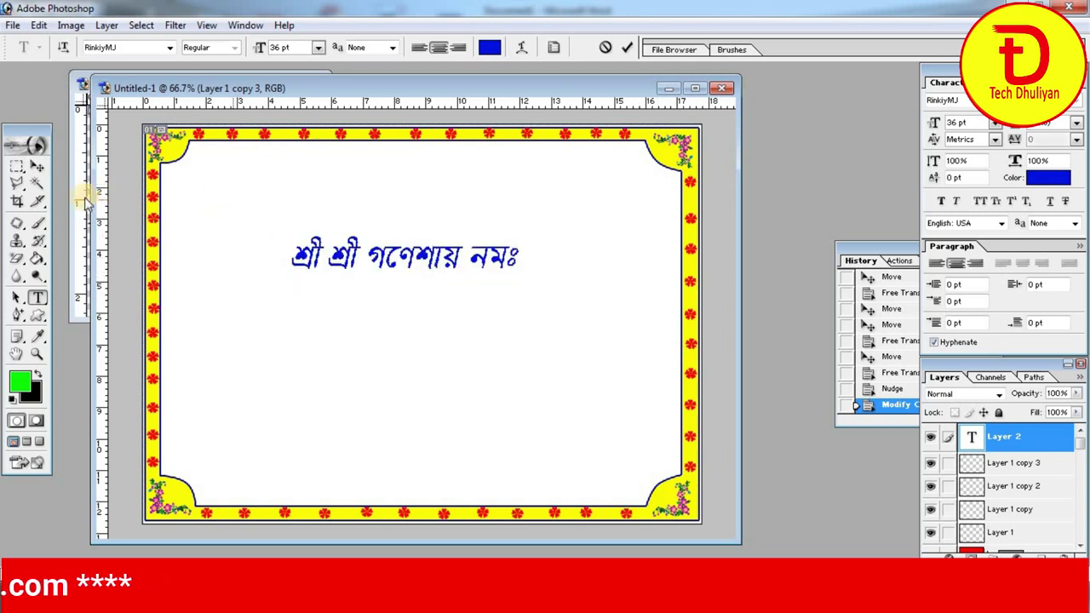
Drag the blue heading up under the top border and shrink it with Free Transform
left_click(38, 166)
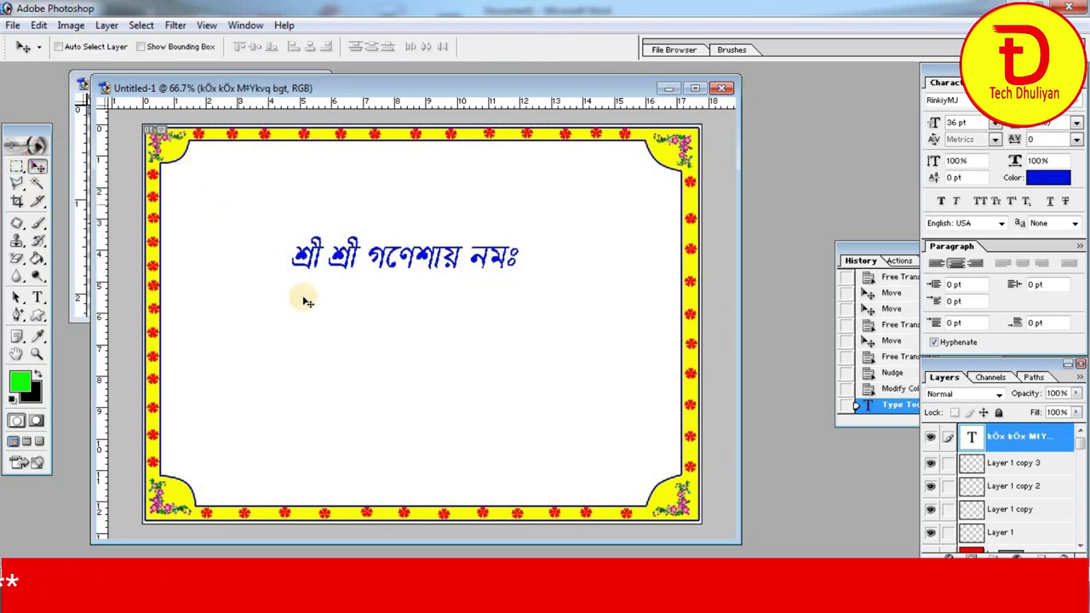
left_click_drag(399, 271, 407, 195)
key("ctrl+t")
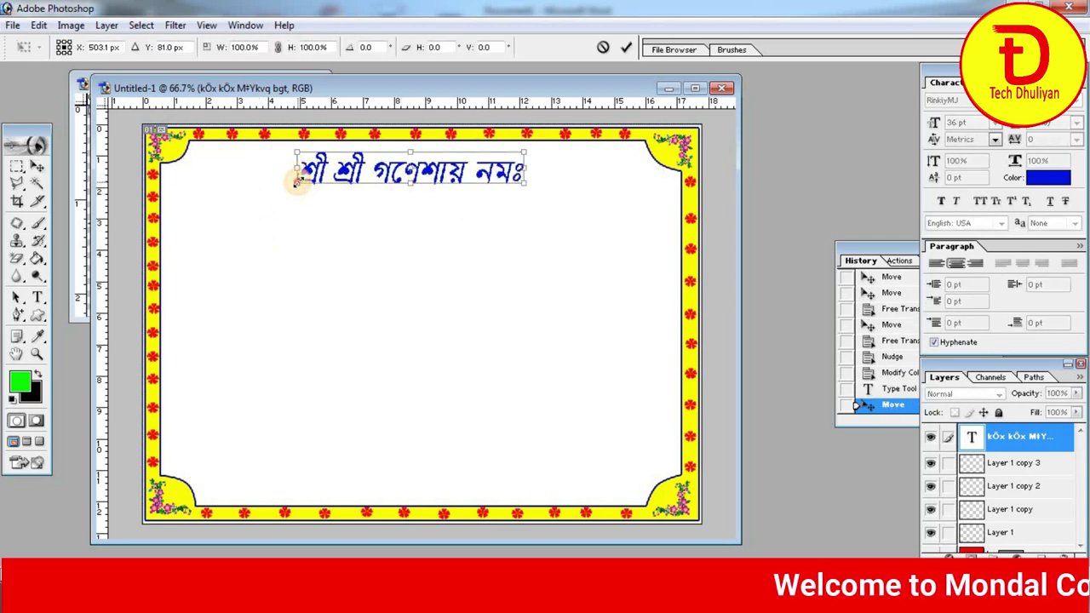
left_click_drag(297, 180, 401, 159)
key("Return")
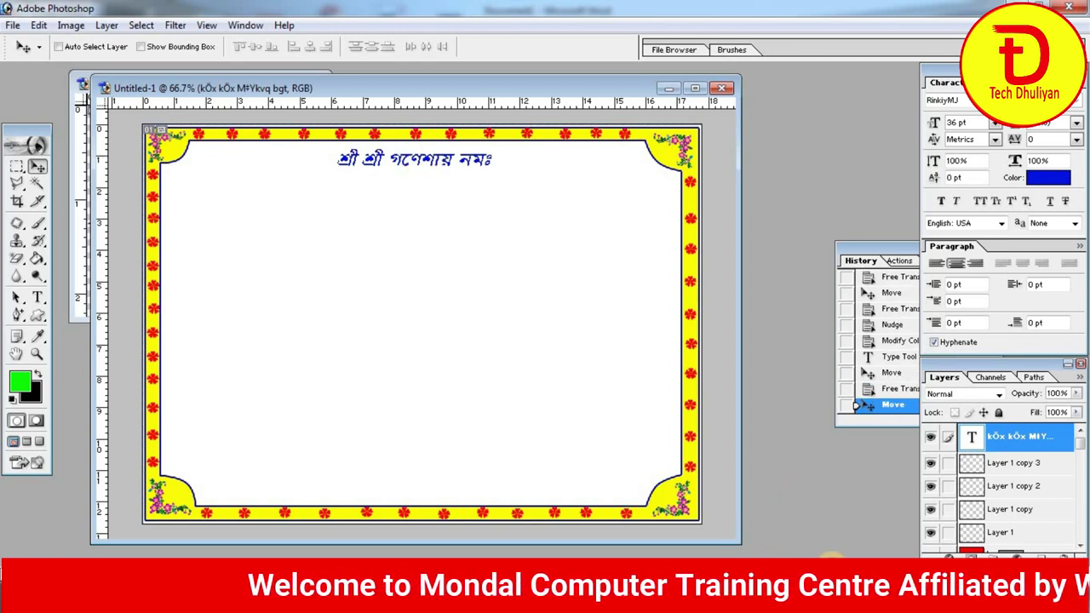
Enlarge the document window and zoom the canvas to 100%
left_click_drag(830, 558, 864, 553)
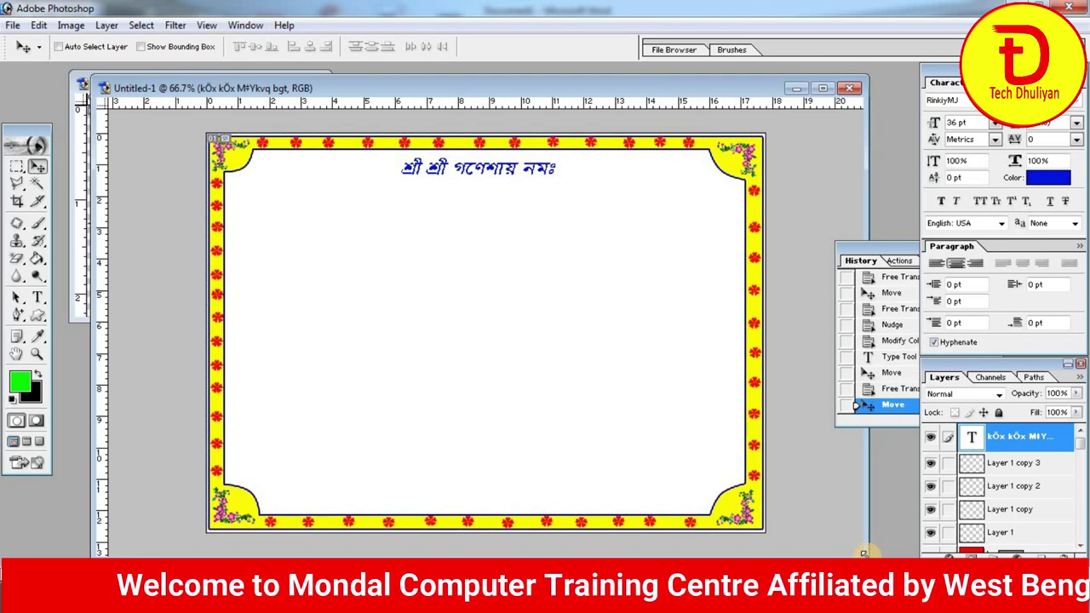
key("ctrl+plus")
left_click_drag(871, 228, 870, 136)
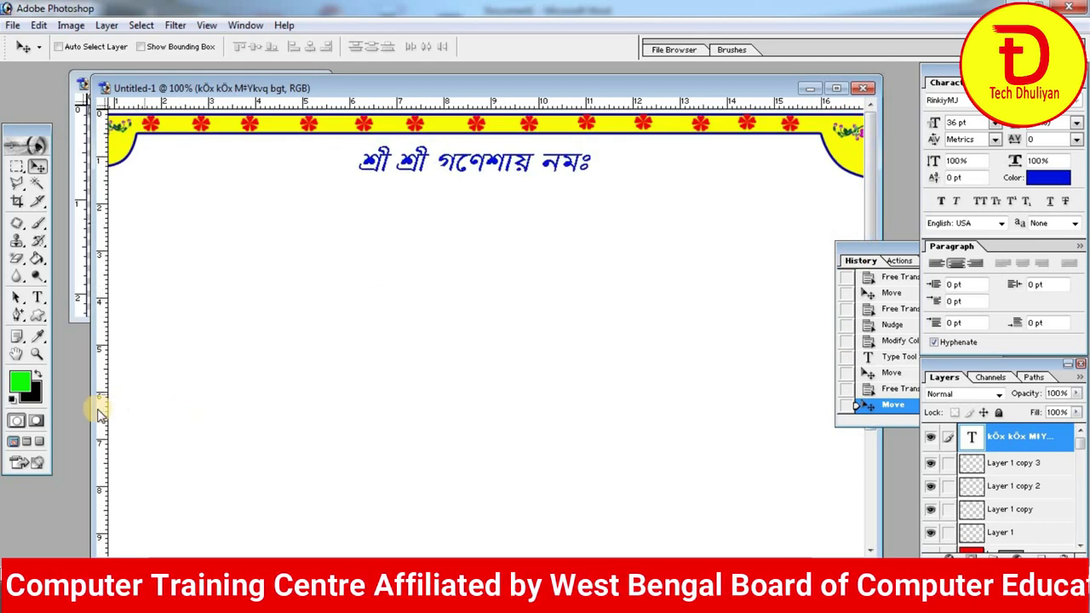
left_click_drag(91, 391, 44, 383)
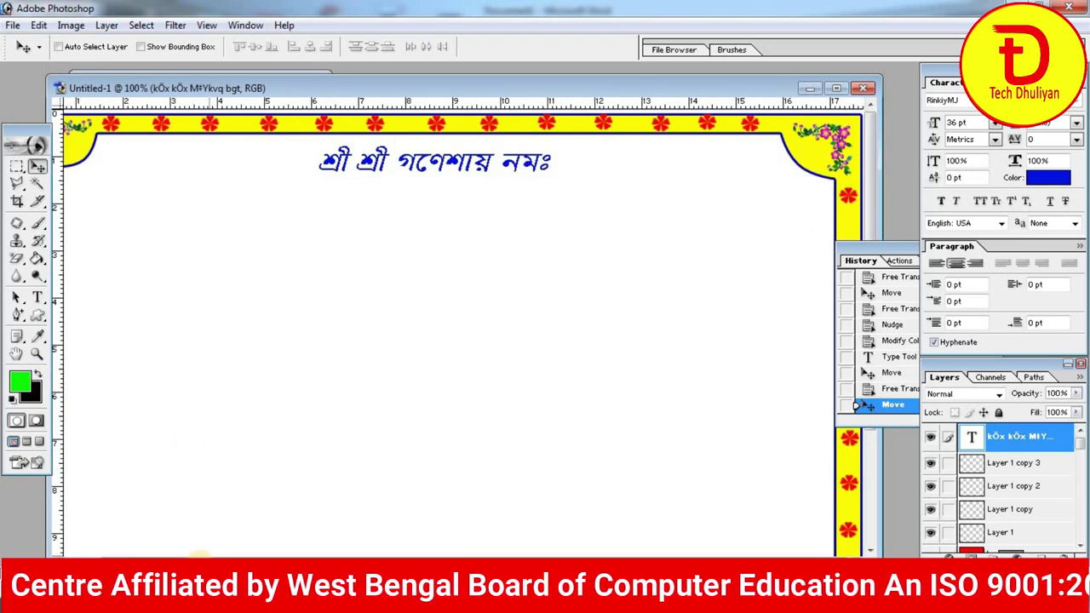
scroll(460, 340, "left", 2)
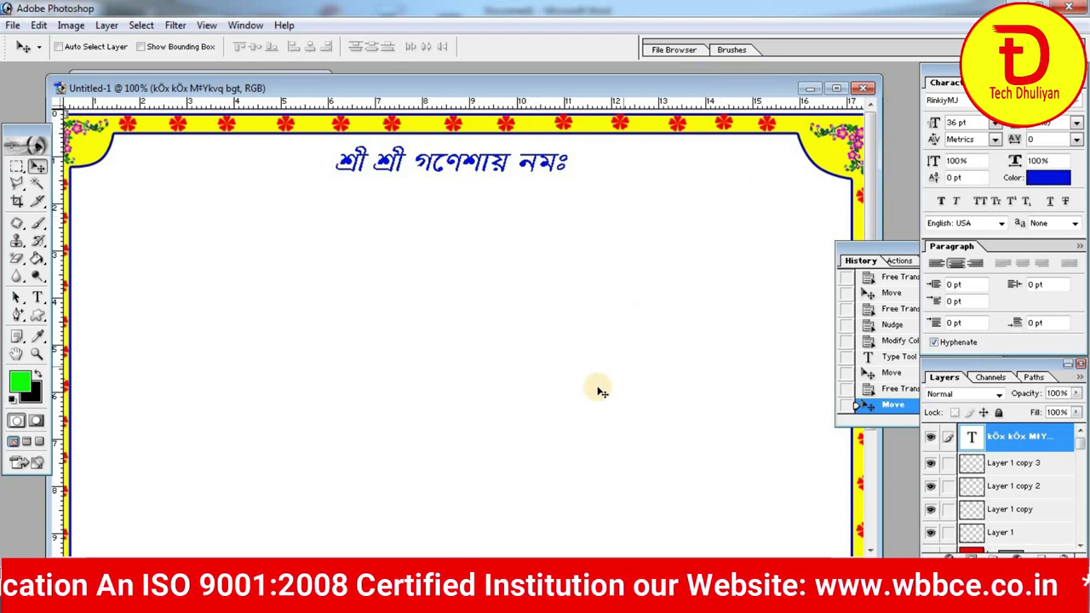
Remove the শুভ নববর্ষ first line from the Word text, then return to Photoshop
key("alt+Tab")
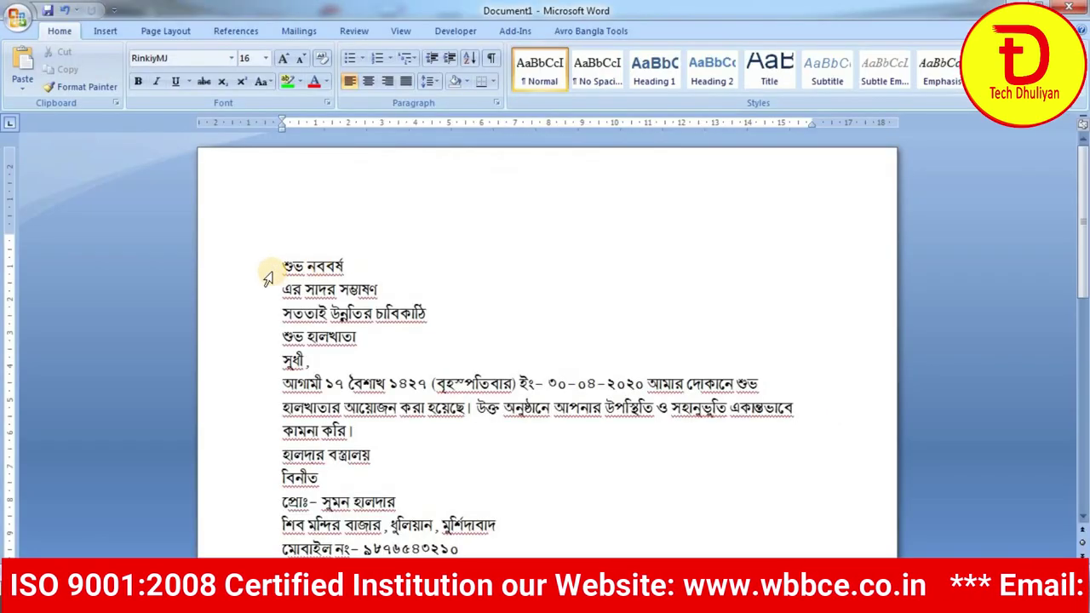
left_click_drag(285, 267, 377, 255)
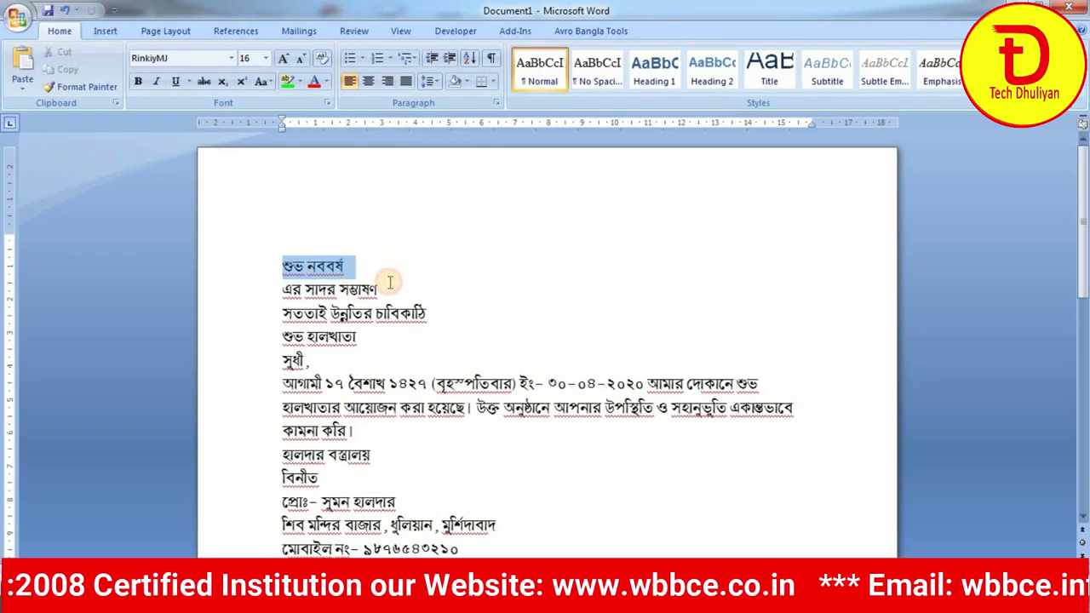
left_click(367, 254)
left_click(352, 266, "shift")
key("ctrl+c")
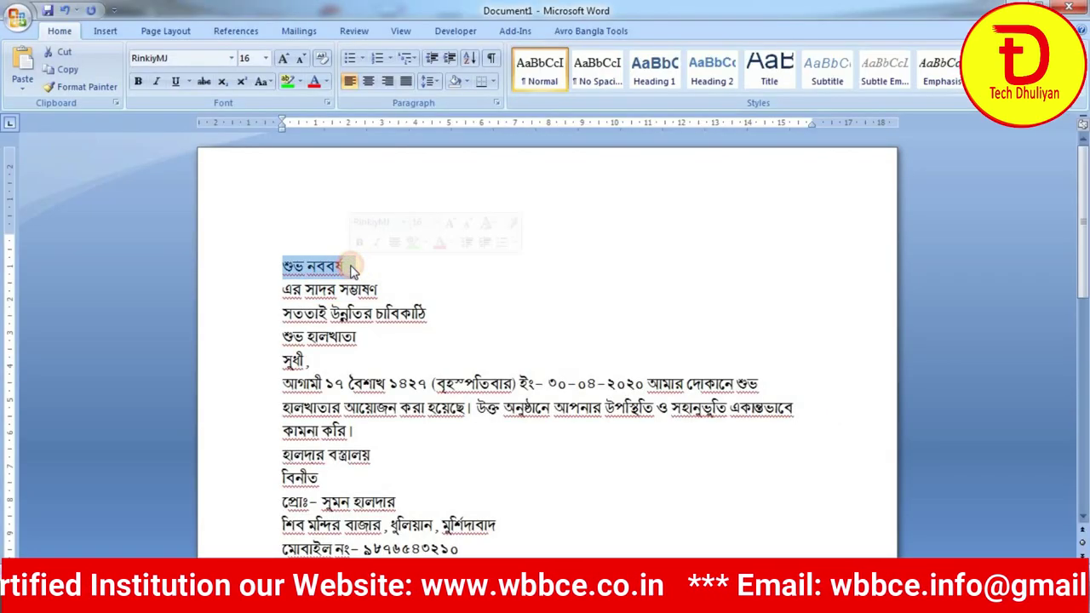
key("Delete")
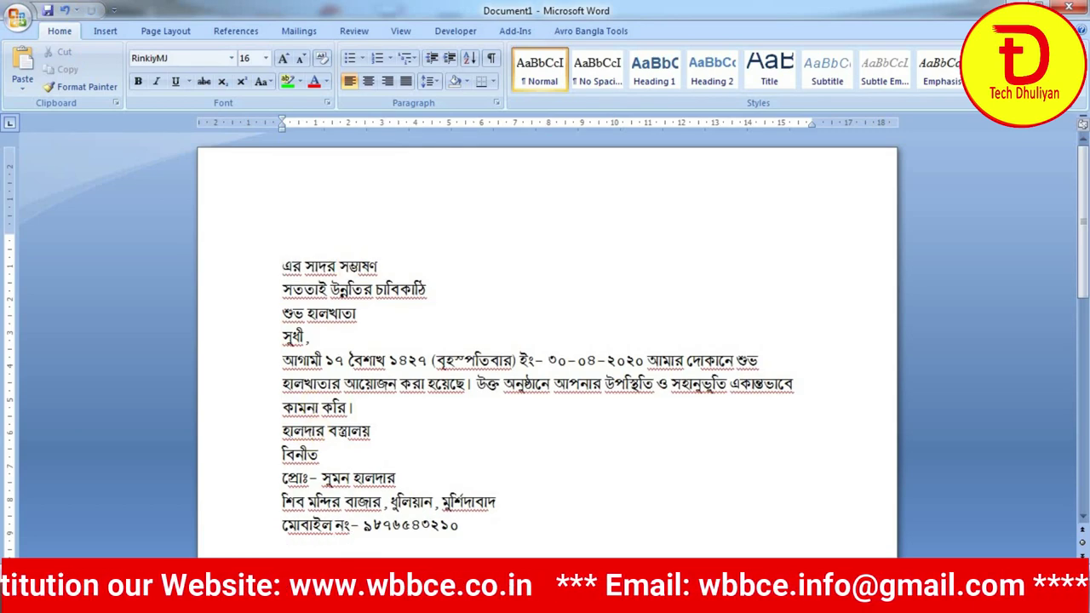
key("alt+Tab")
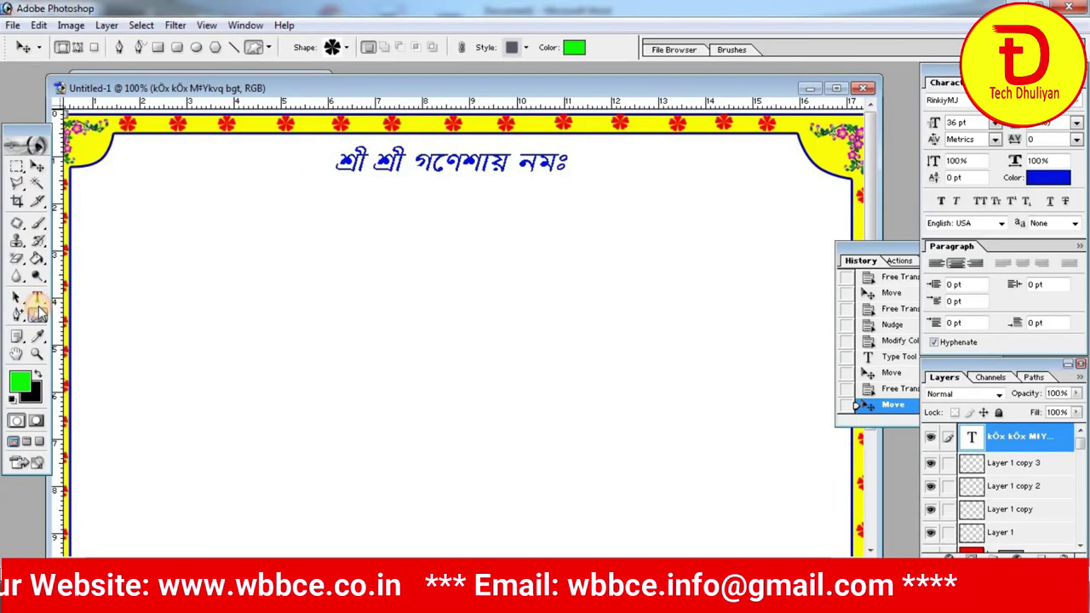
Paste শুভ নববর্ষ as a new text layer and move it top right beside the heading
left_click(37, 298)
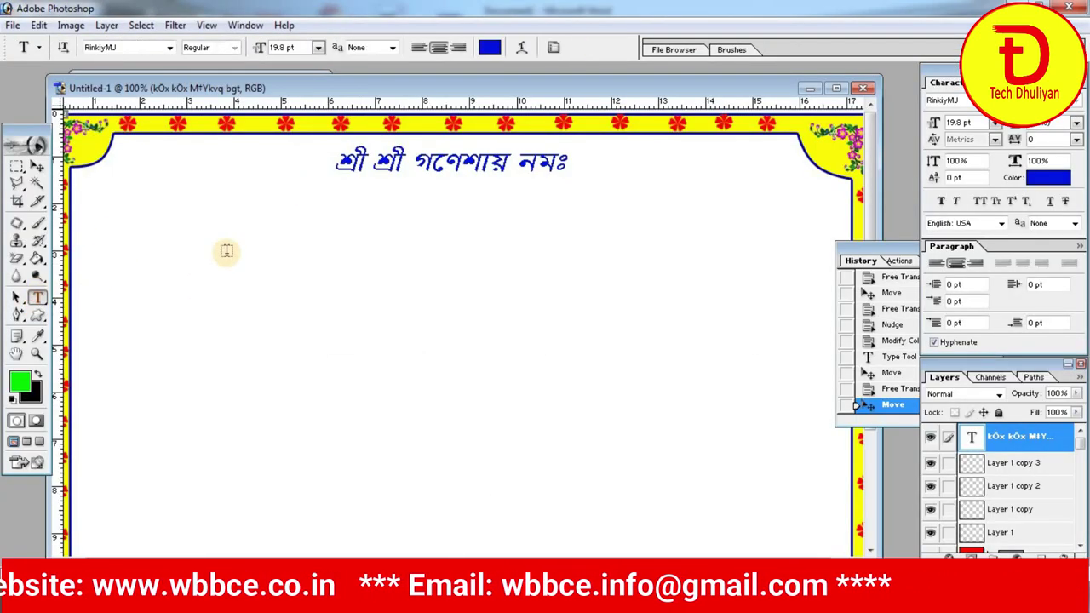
left_click(174, 285)
key("ctrl+v")
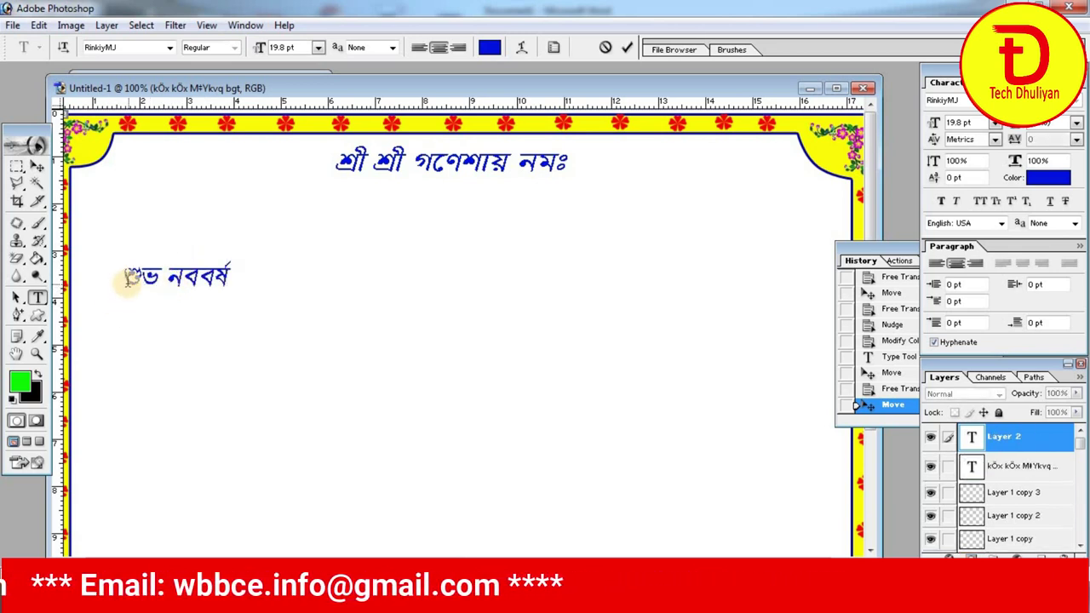
left_click(37, 166)
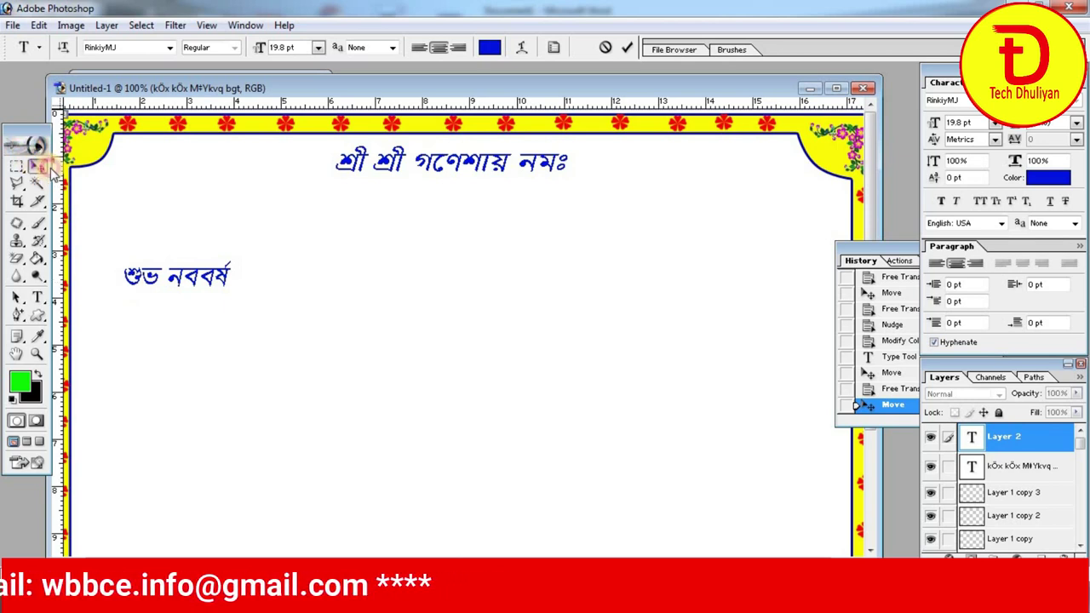
left_click_drag(173, 283, 722, 176)
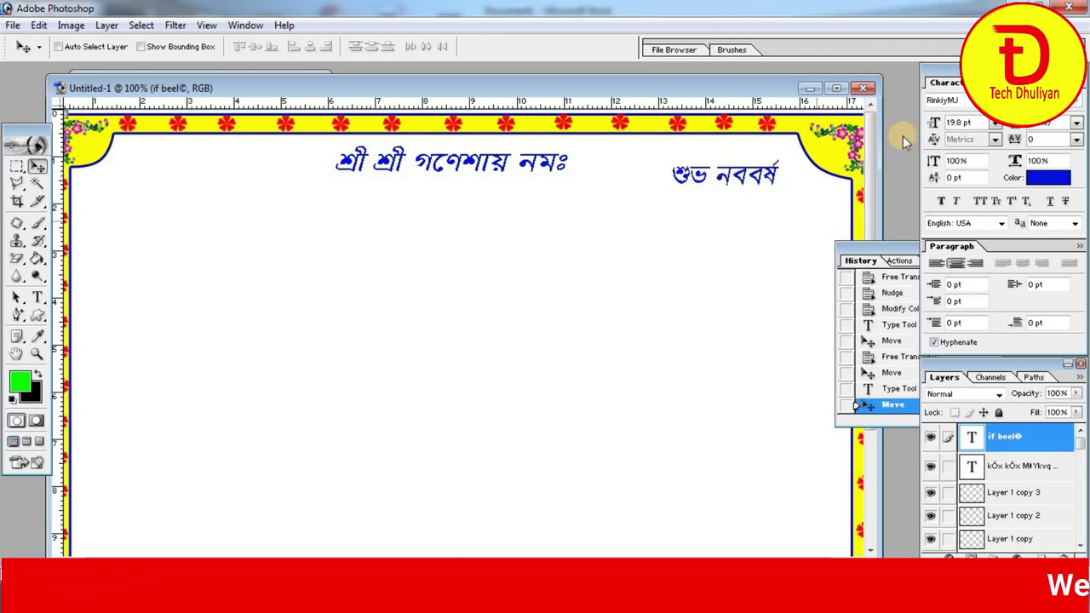
Apply Faux Bold to শুভ নববর্ষ, enlarge it slightly and nudge it up-left
left_click(939, 203)
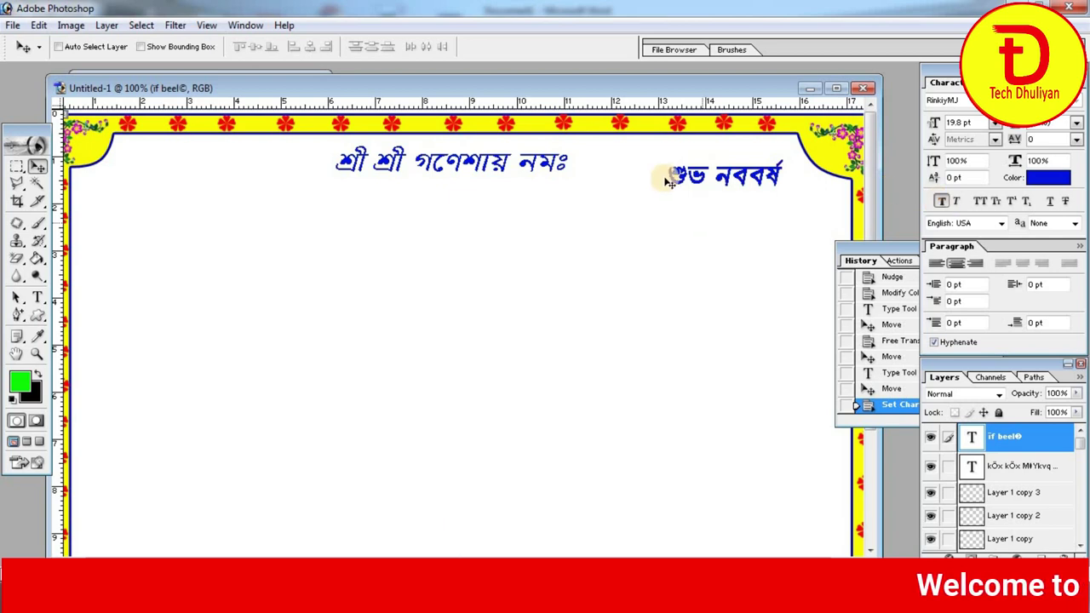
key("ctrl+t")
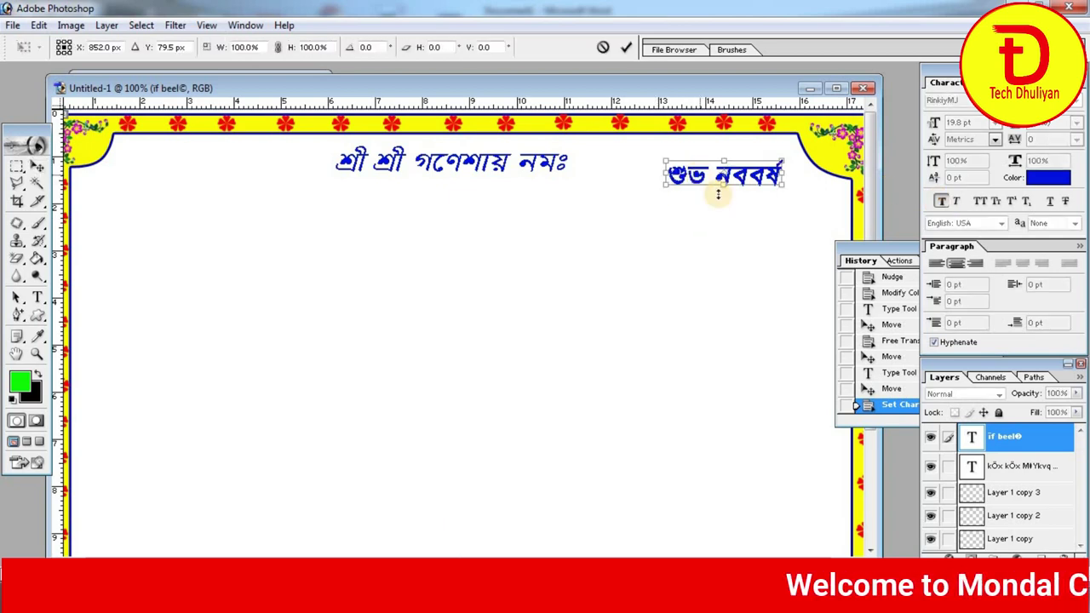
left_click_drag(778, 180, 799, 191)
key("Return")
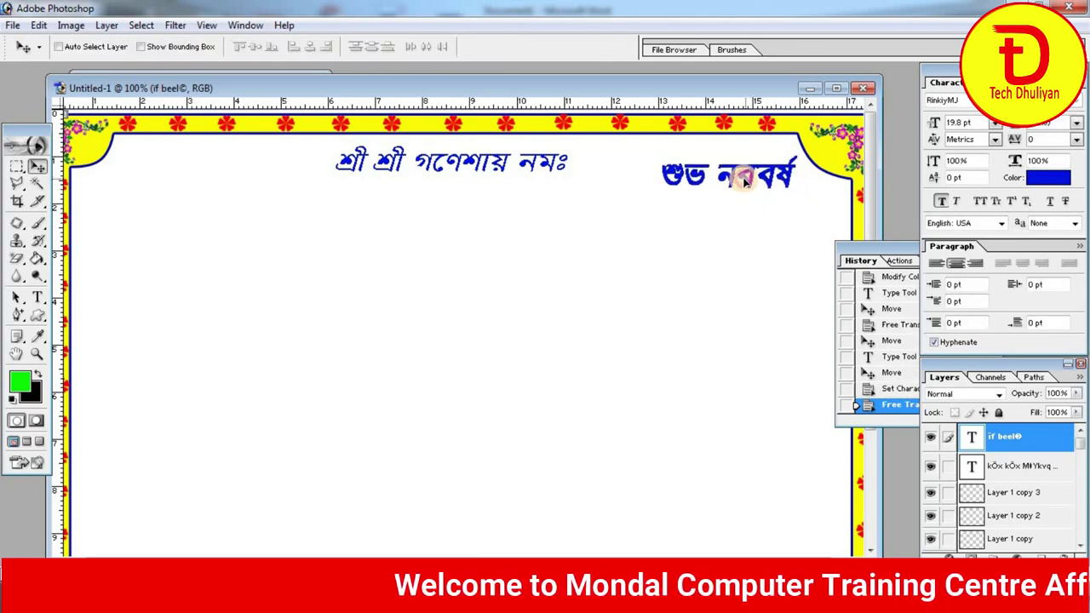
left_click_drag(745, 182, 739, 175)
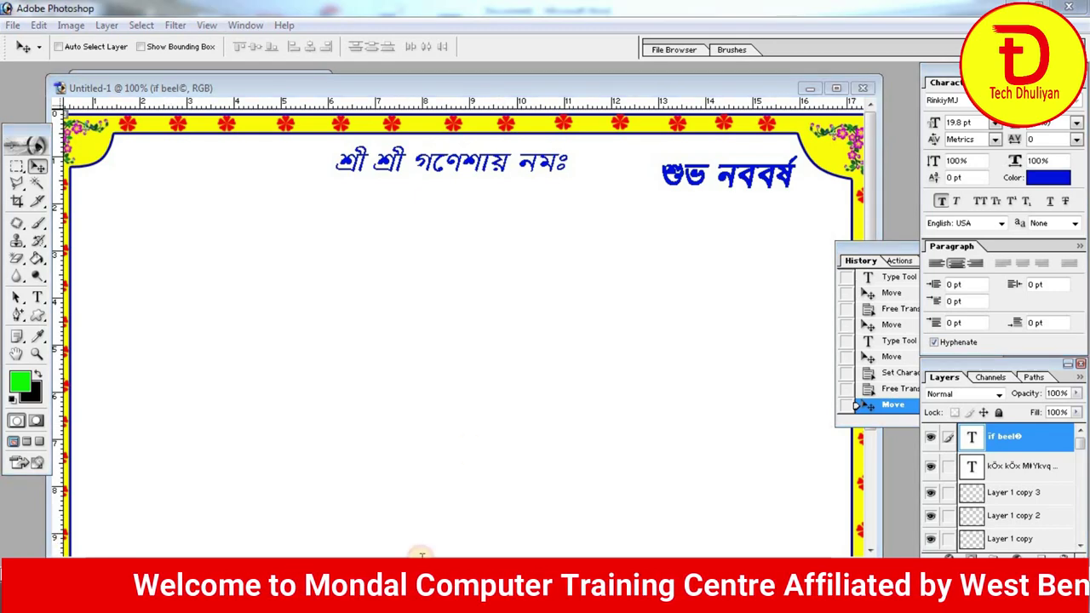
Cut the line এর সাদর সম্ভাষণ from the Word invitation text
key("alt+Tab")
left_click_drag(282, 264, 377, 259)
key("ctrl+c")
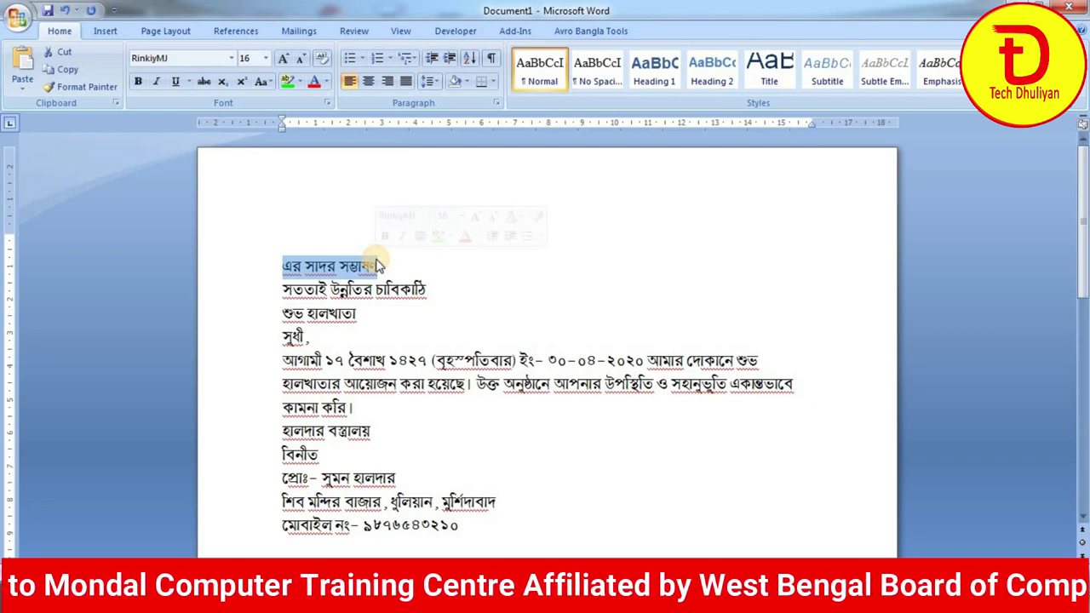
key("Delete")
key("alt+Tab")
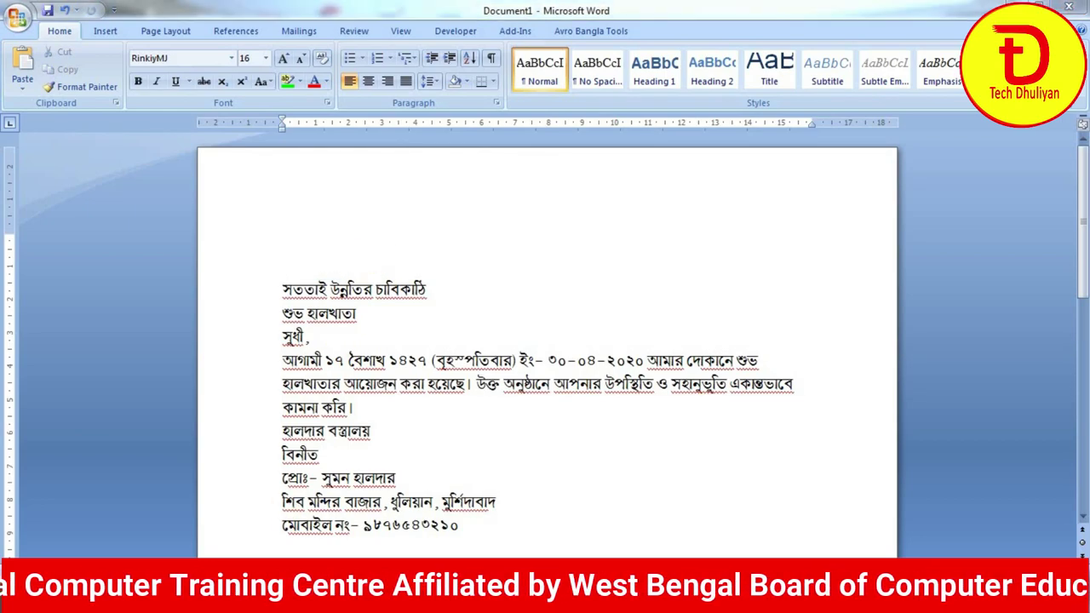
Paste এর সাদর সম্ভাষণ as a new text layer with Faux Bold turned off
left_click(37, 298)
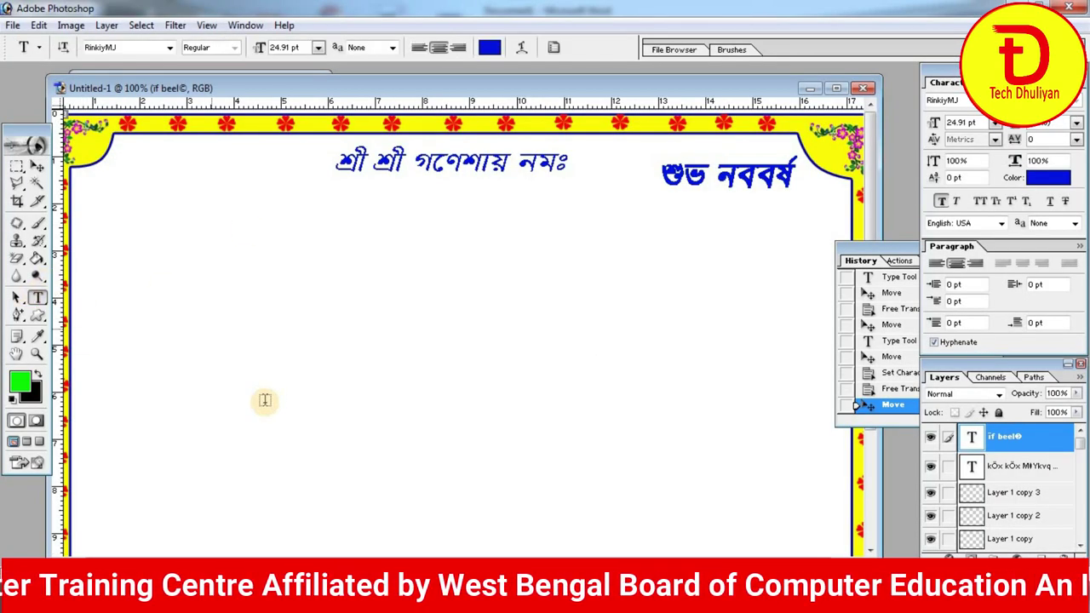
left_click(265, 400)
key("ctrl+v")
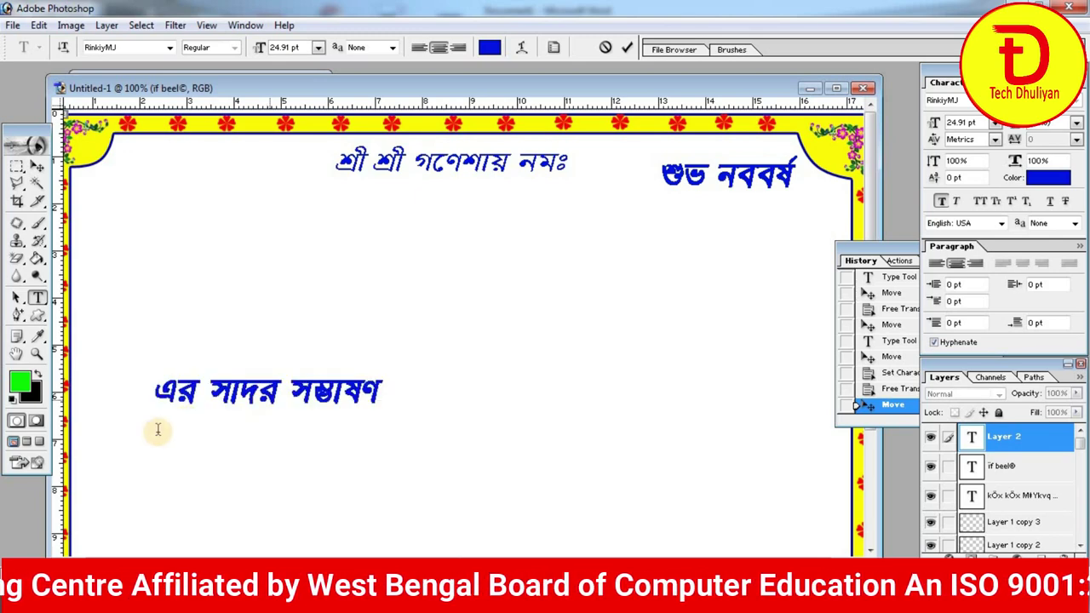
left_click_drag(153, 390, 379, 391)
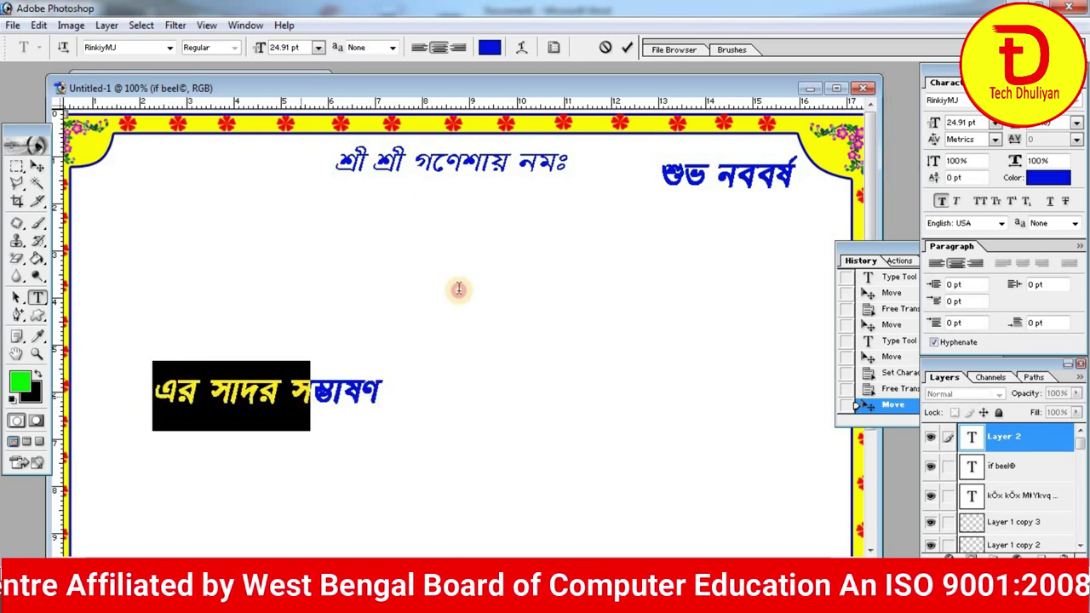
left_click(941, 203)
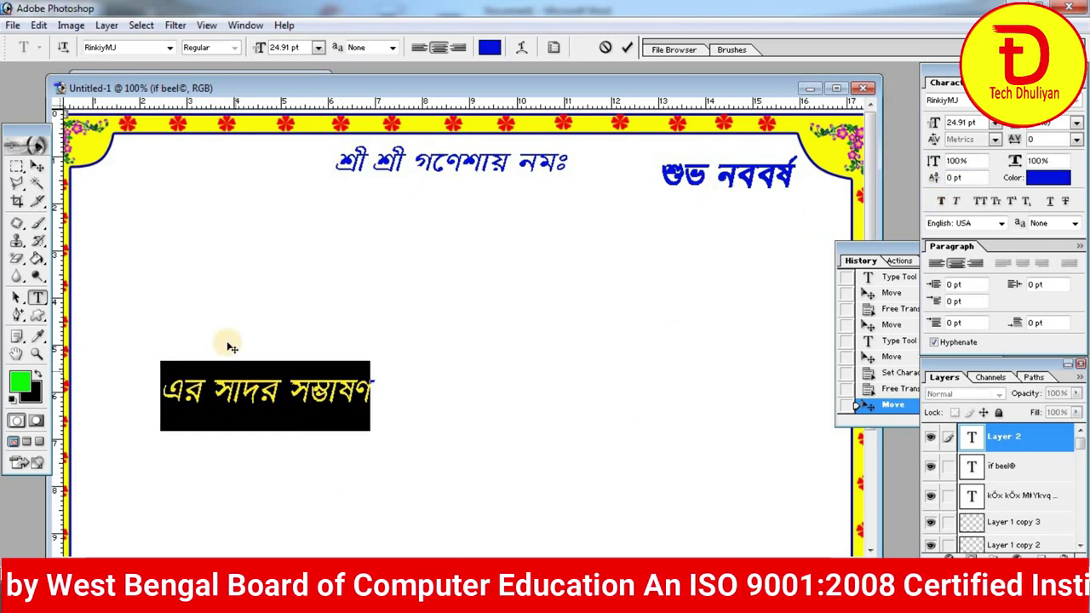
left_click(35, 167)
Shrink এর সাদর সম্ভাষণ to about 58% width and fit it beneath শুভ নববর্ষ
key("ctrl+t")
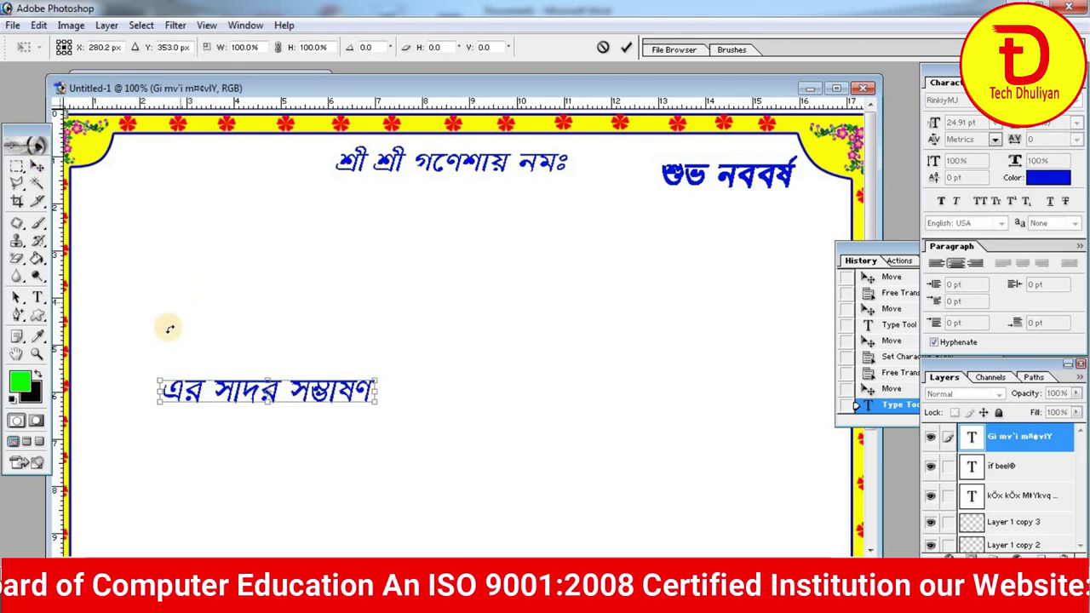
left_click_drag(160, 404, 740, 200)
key("Return")
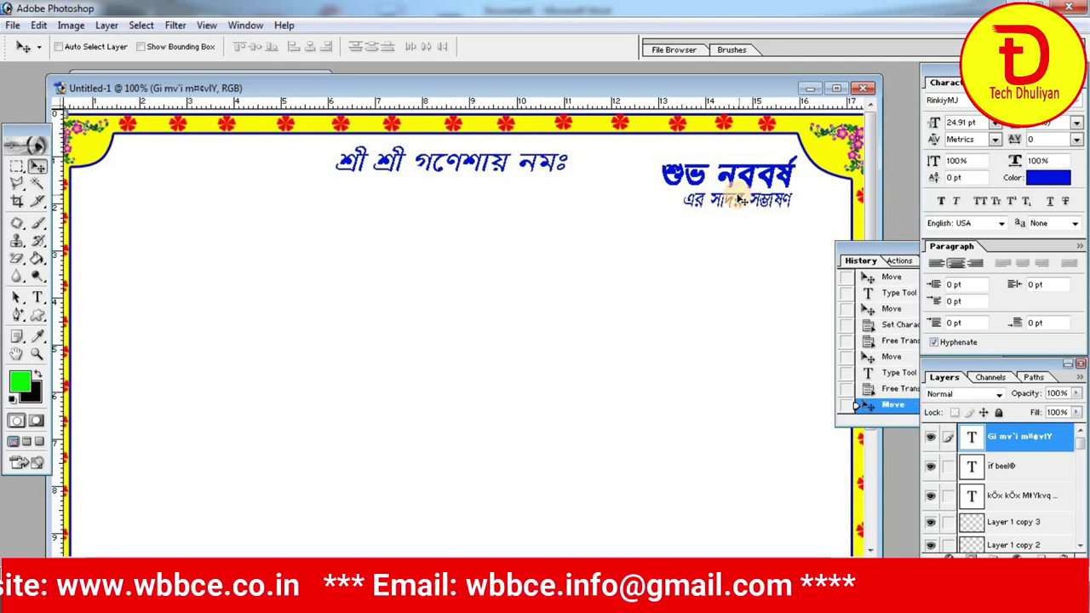
key("ctrl+t")
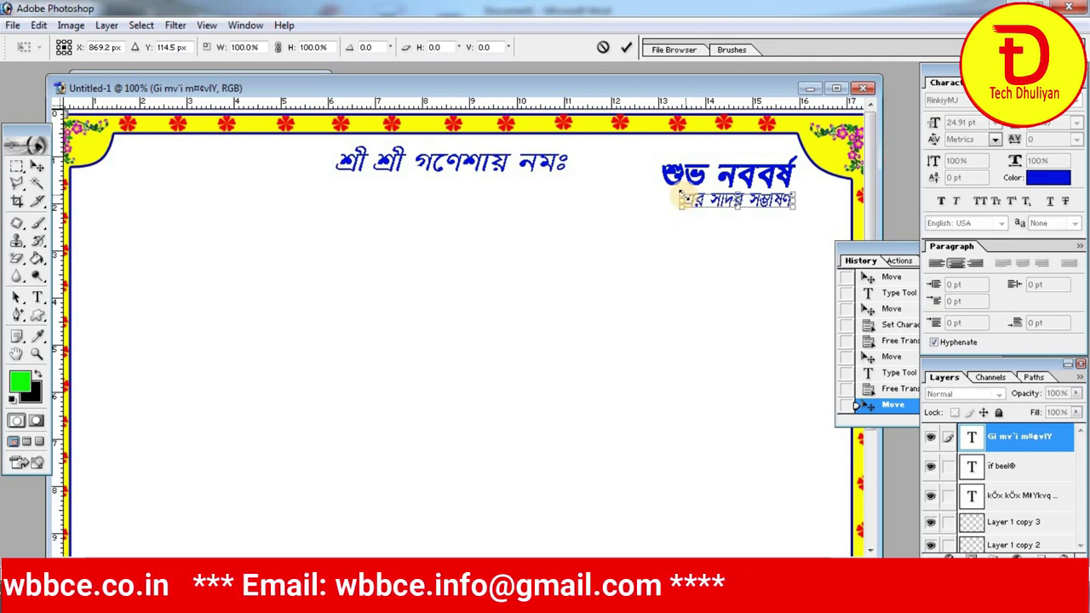
left_click_drag(679, 195, 670, 197)
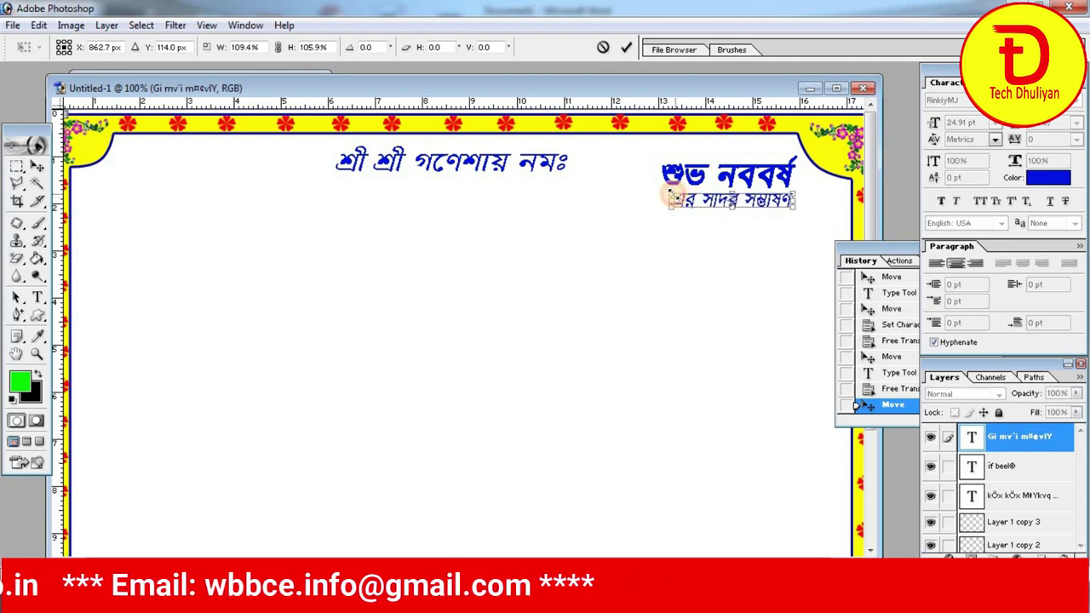
key("Return")
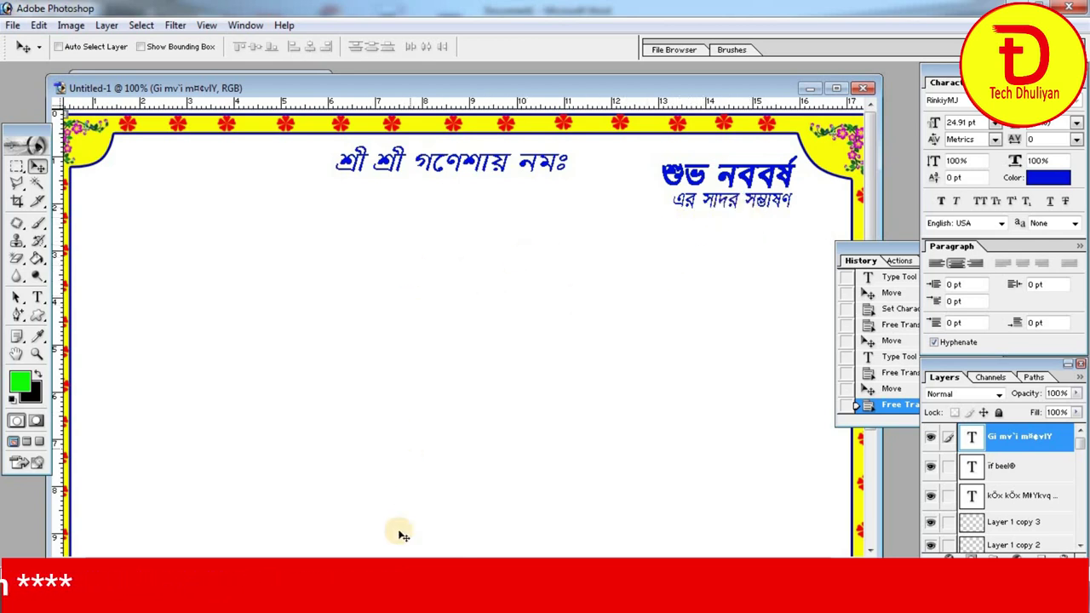
key("alt+Tab")
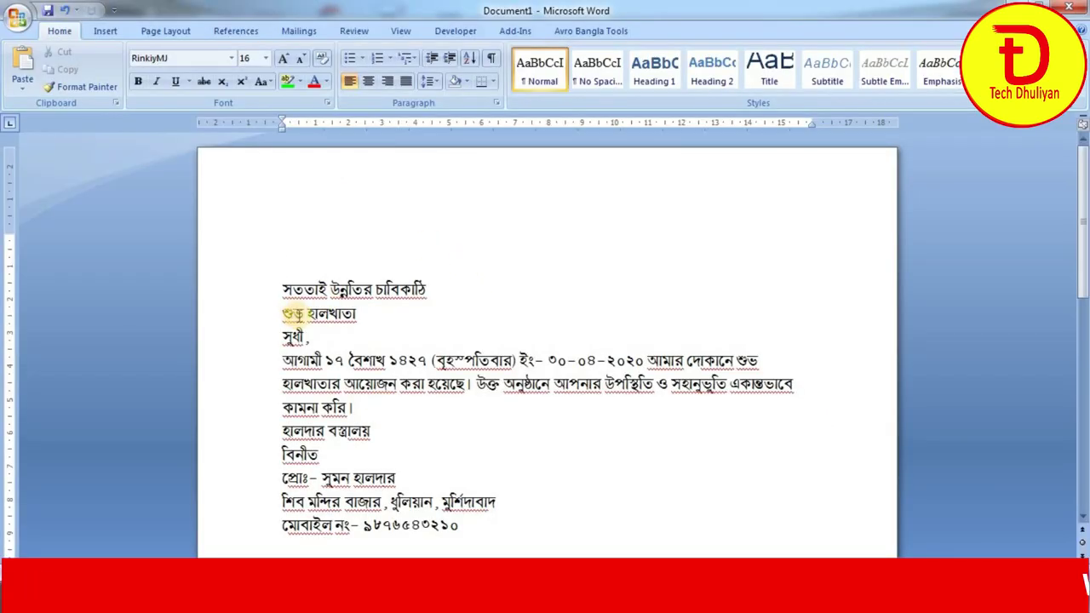
Cut the word শুভ from the শুভ হালখাতা line in Word
mouse_move(286, 315)
left_mouse_down()
mouse_move(349, 313)
mouse_move(304, 318)
left_mouse_up()
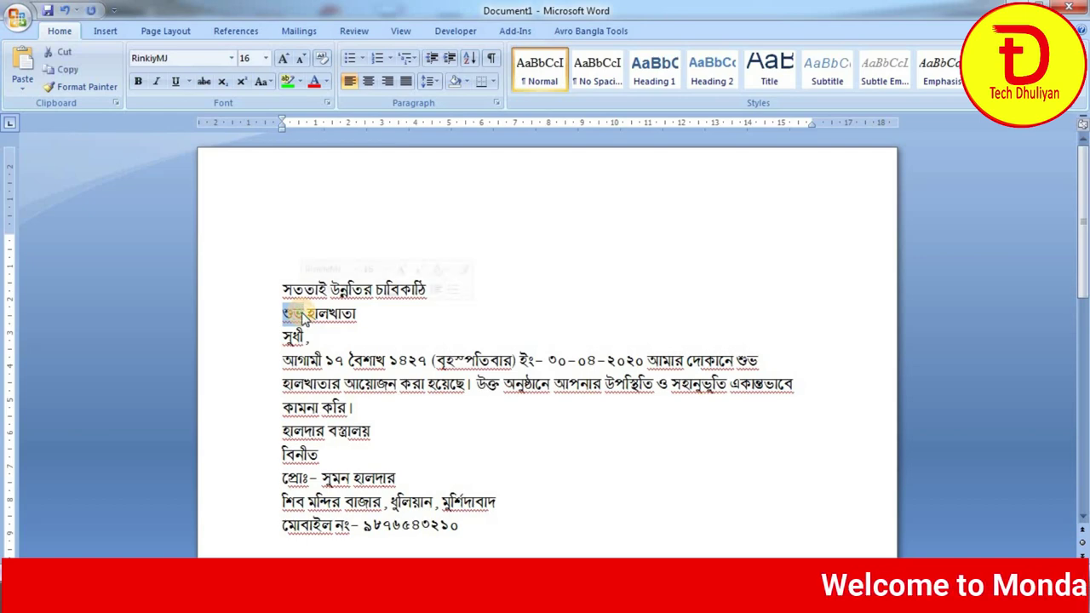
key("ctrl+x")
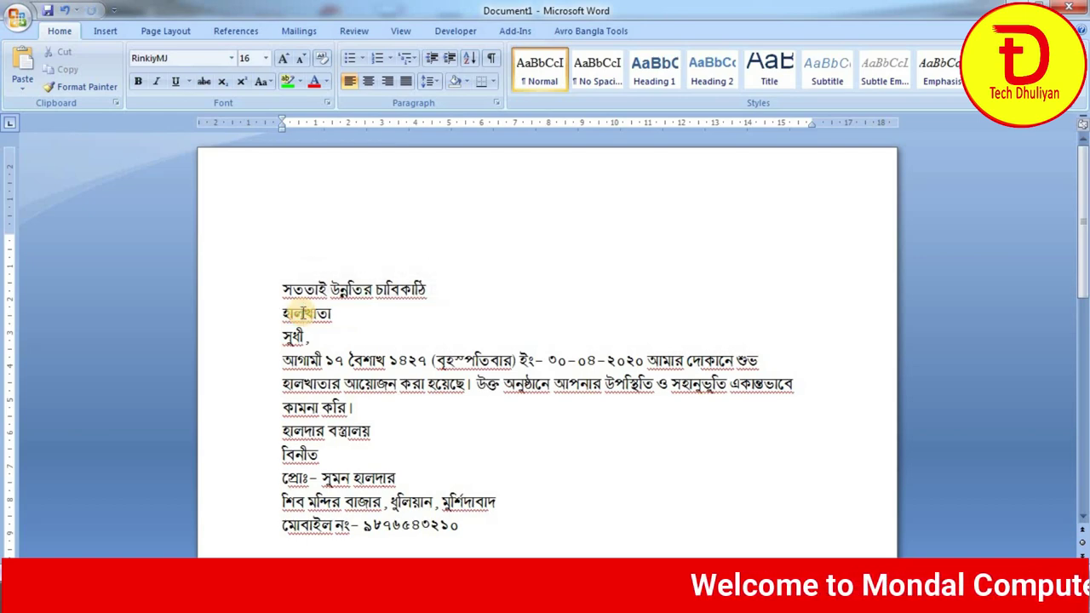
Create the শুভ text layer in Photoshop, move it right and rescale it
key("alt+Tab")
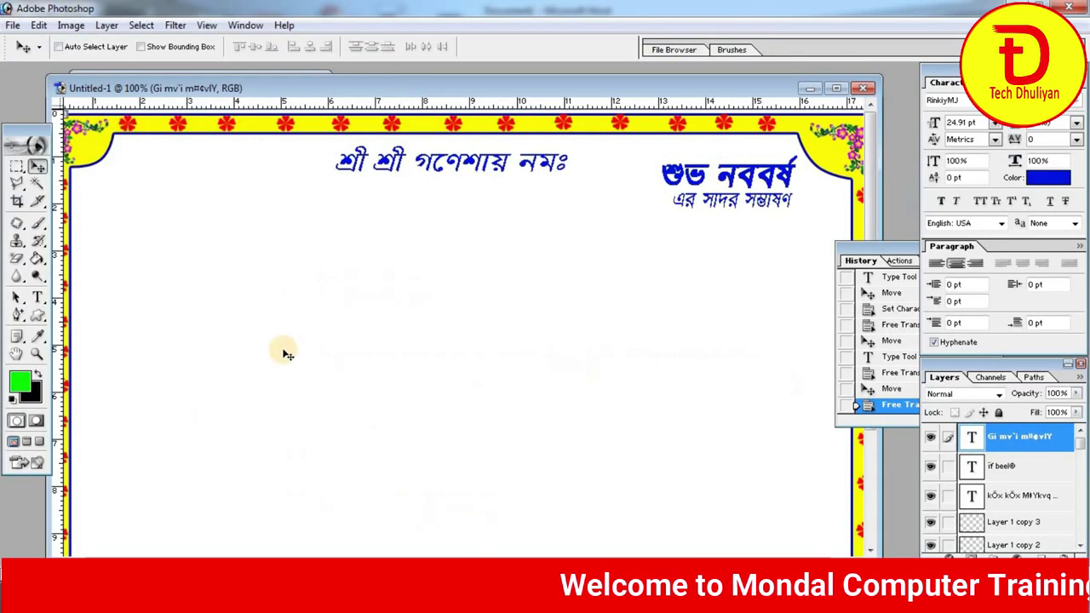
left_click(38, 302)
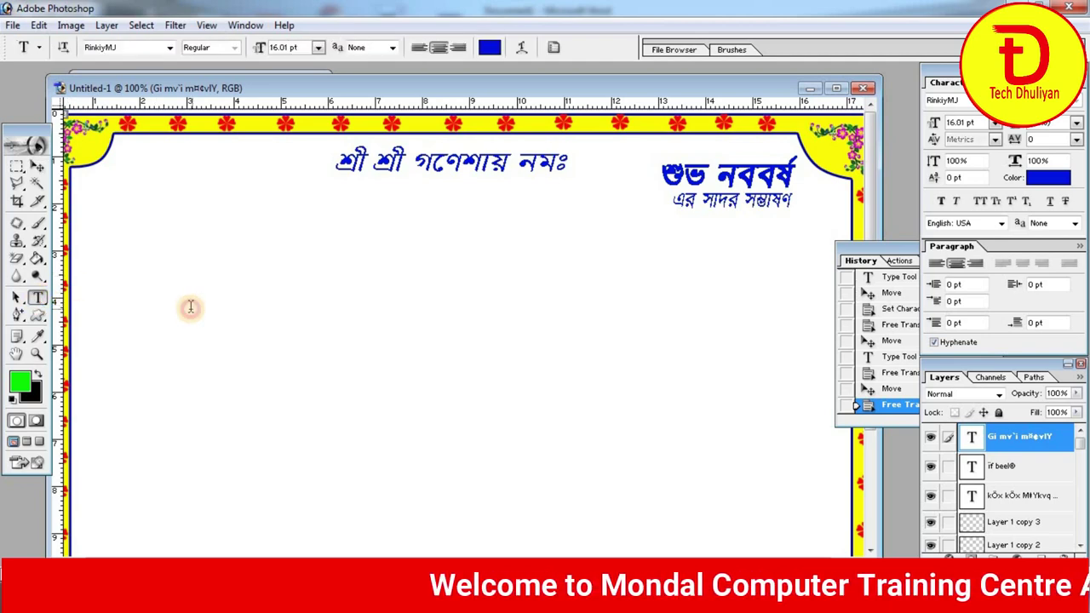
left_click(191, 307)
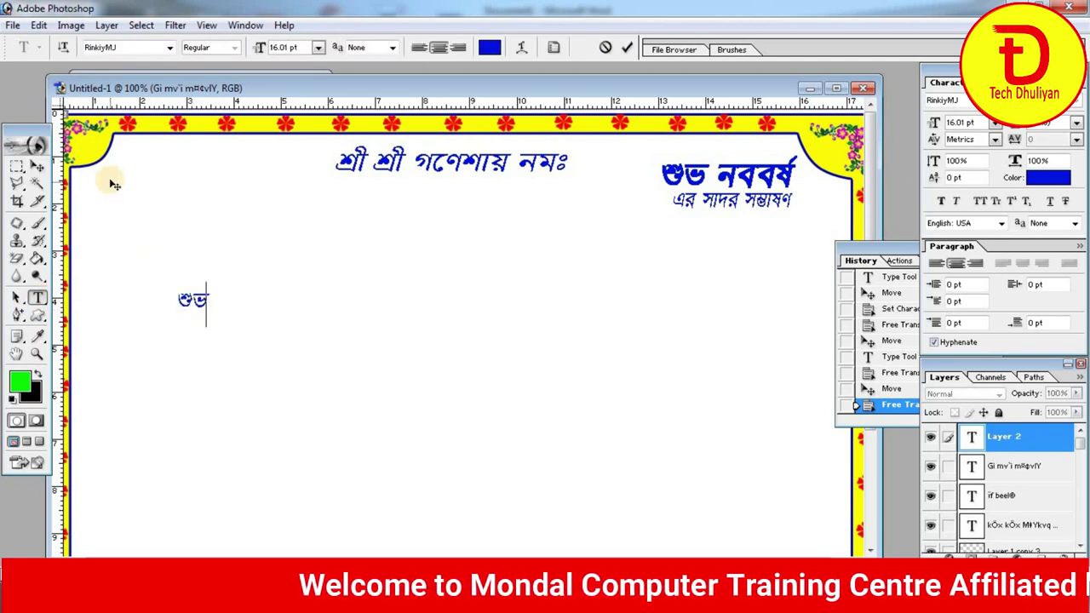
left_click(38, 168)
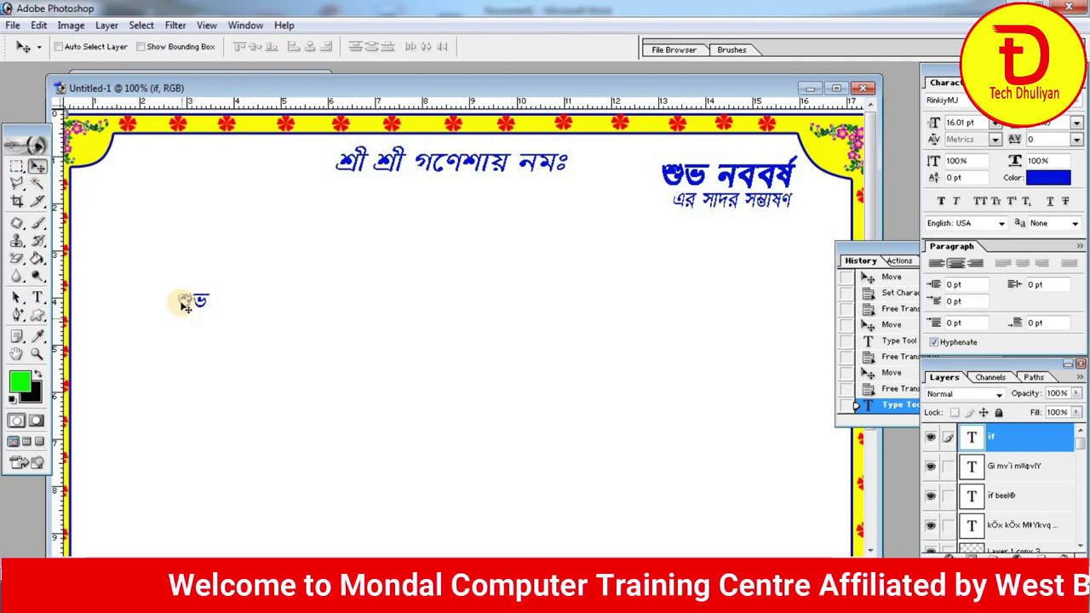
left_click_drag(178, 304, 494, 311)
key("ctrl+t")
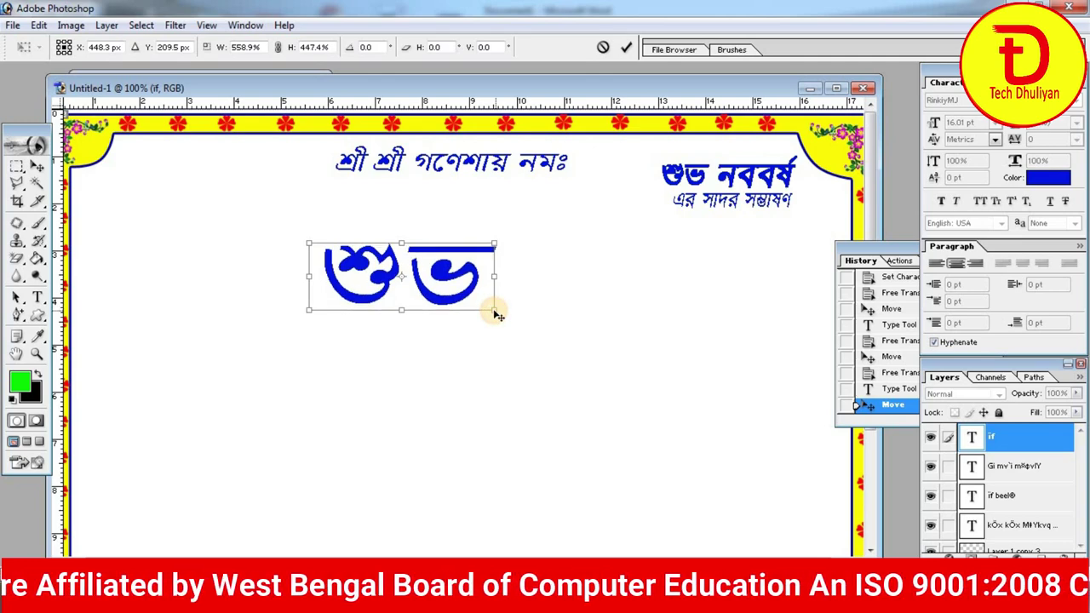
key("Return")
Apply Faux Bold to শুভ, position it below the heading and shrink it slightly
left_click_drag(460, 240, 475, 200)
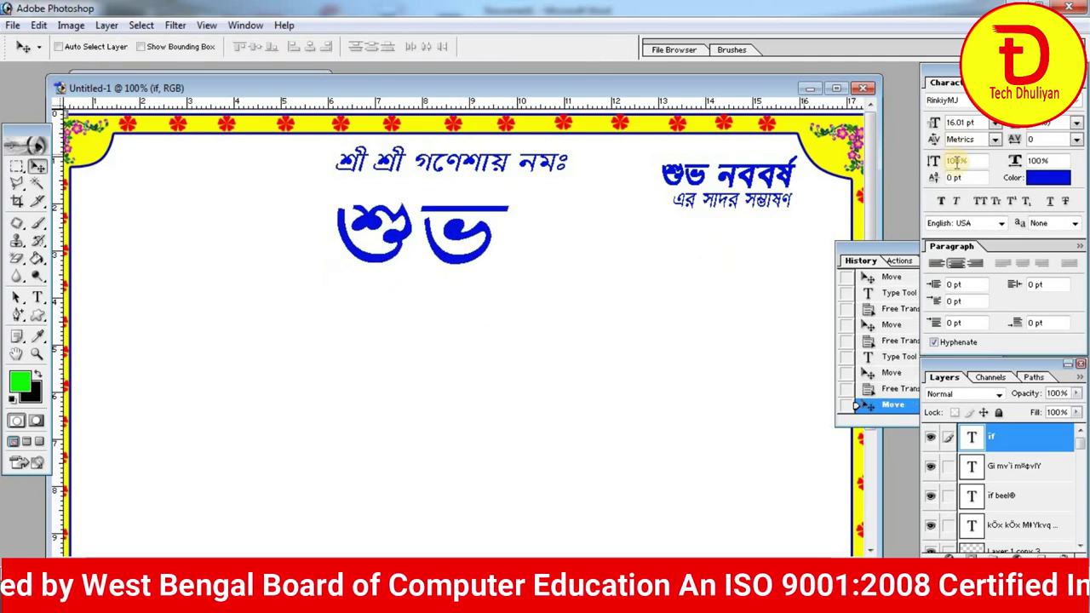
left_click(941, 201)
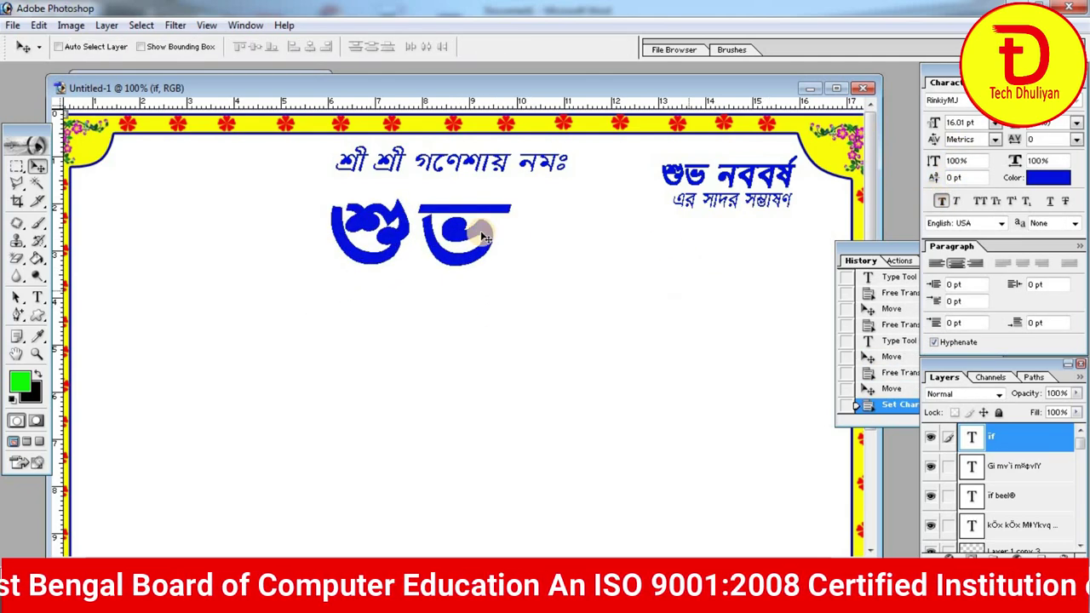
mouse_move(457, 239)
left_mouse_down()
mouse_move(451, 225)
mouse_move(467, 225)
left_mouse_up()
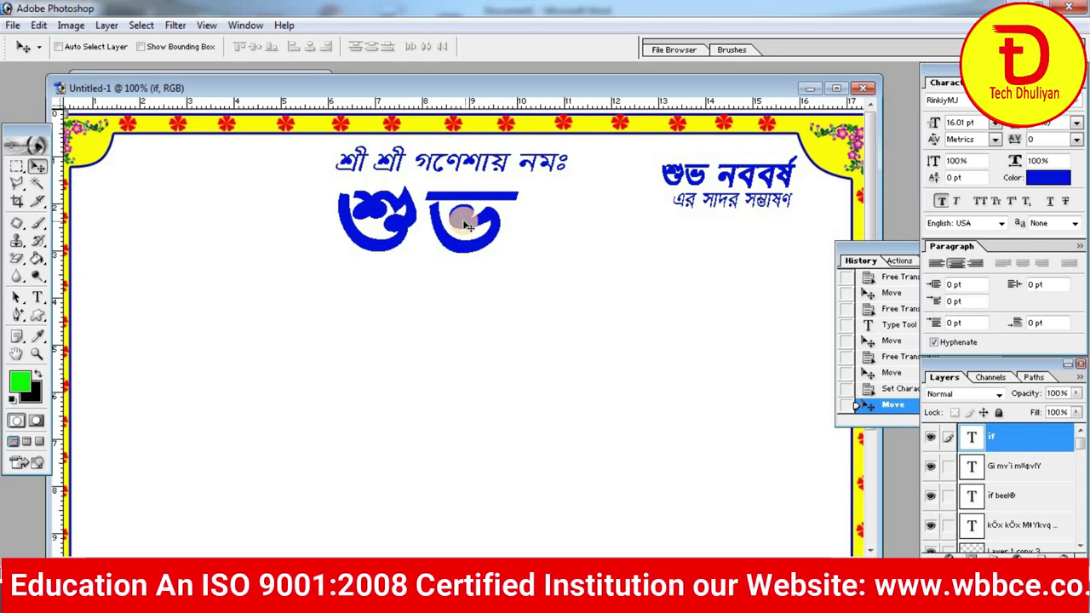
key("ctrl+t")
left_click_drag(324, 257, 343, 245)
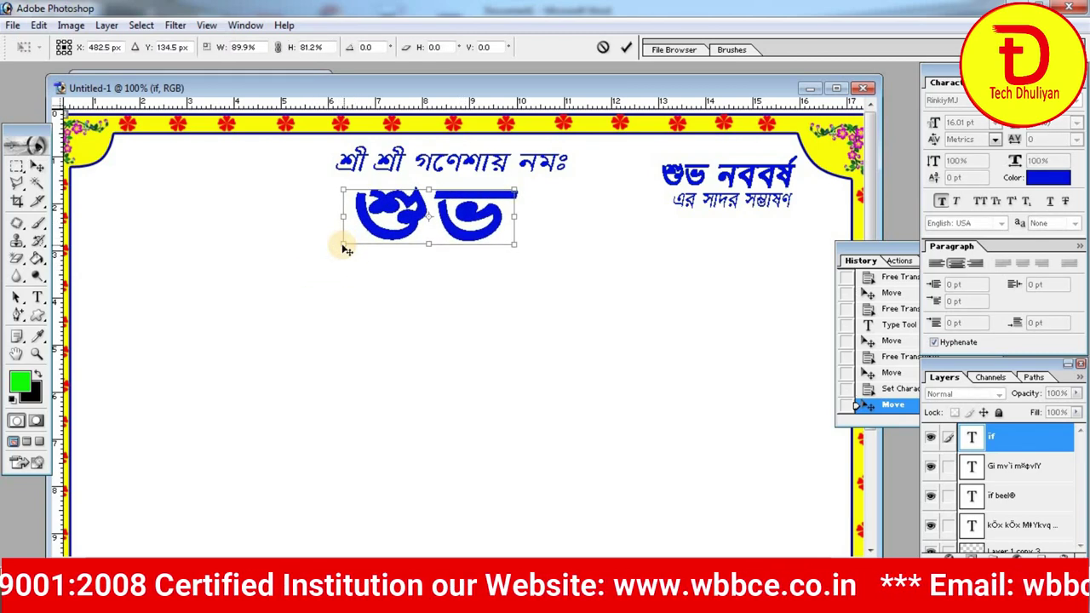
key("Return")
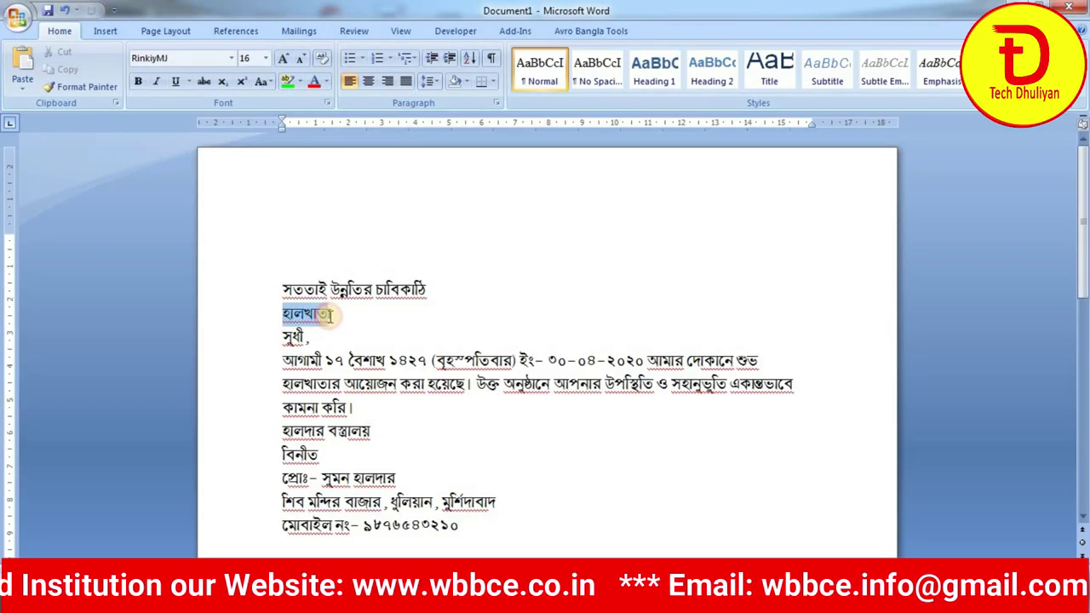
Cut the হালখাতা line from Word and paste it as new Photoshop text
key("Delete")
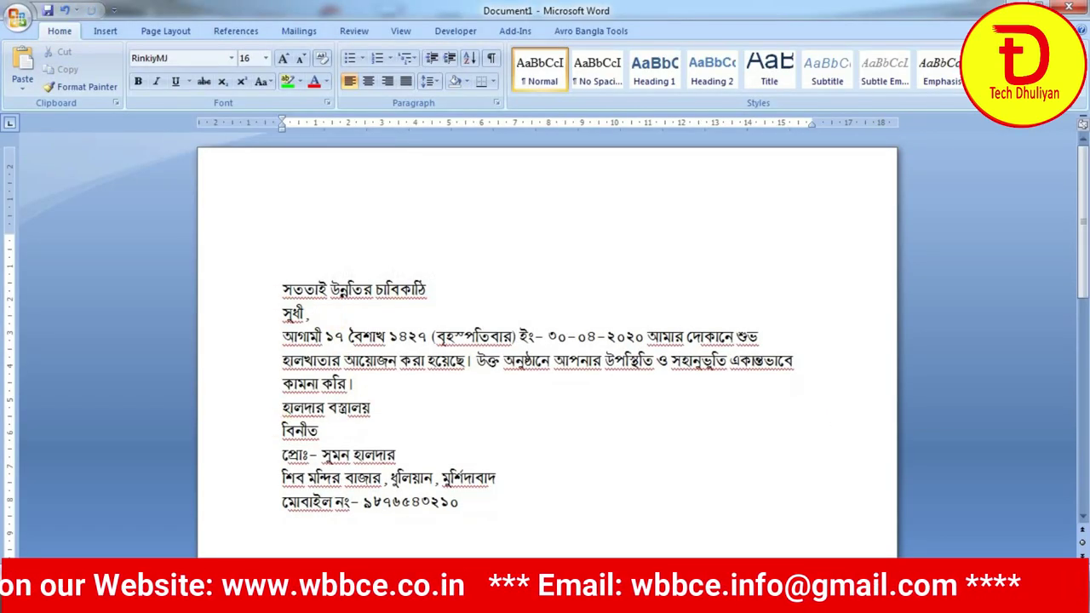
key("alt+Tab")
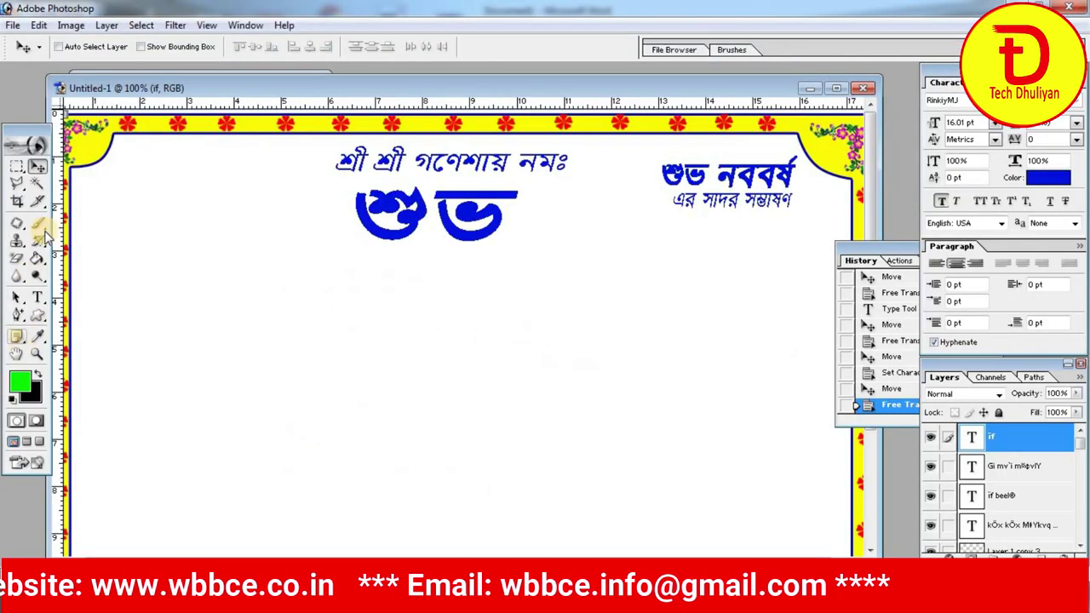
left_click(38, 296)
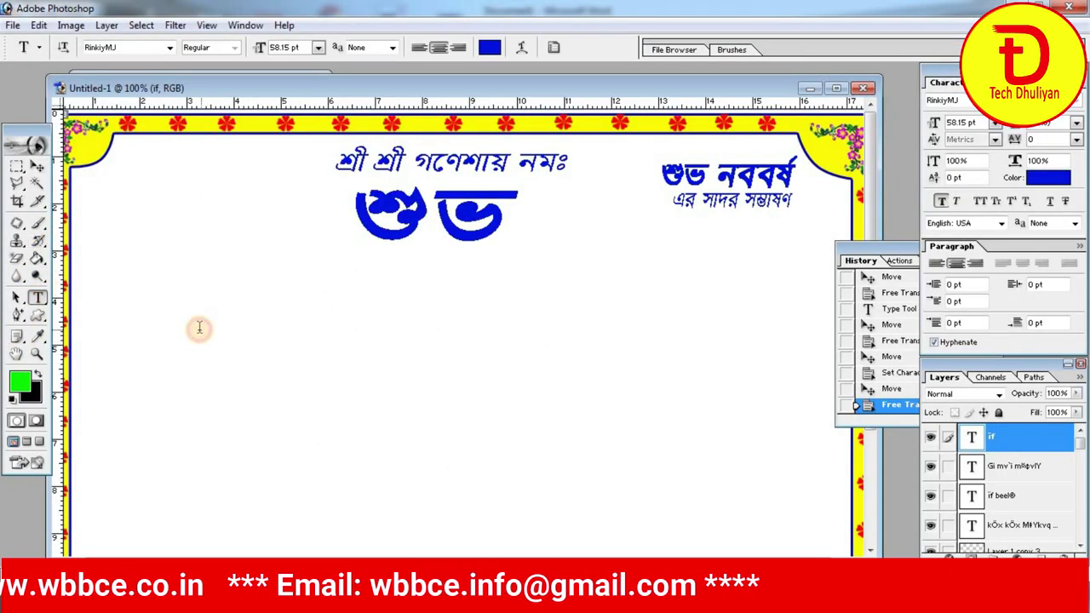
left_click(200, 327)
key("ctrl+v")
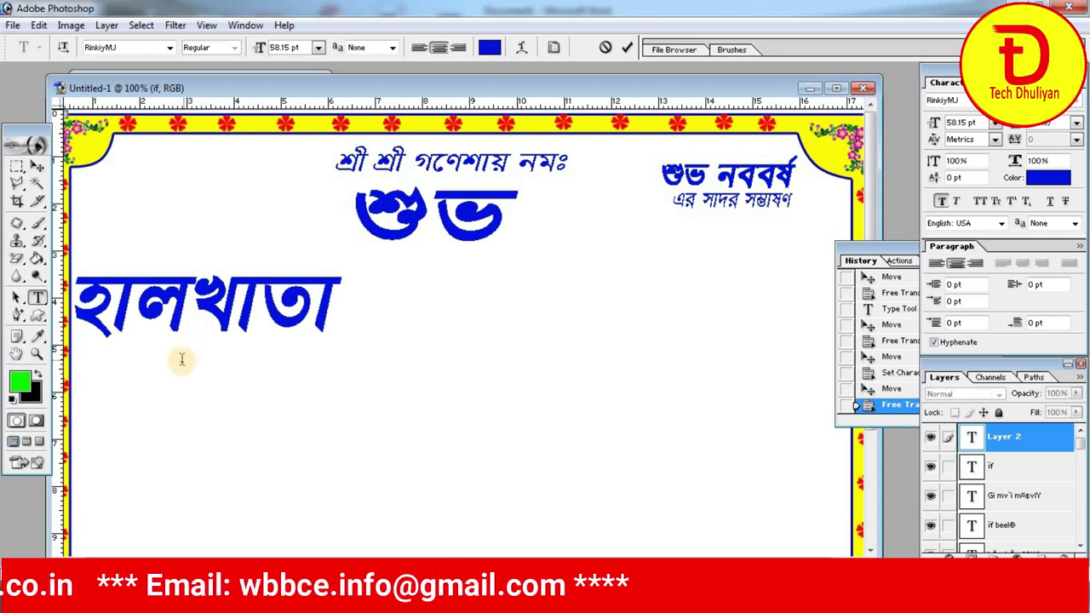
left_click_drag(178, 361, 238, 393)
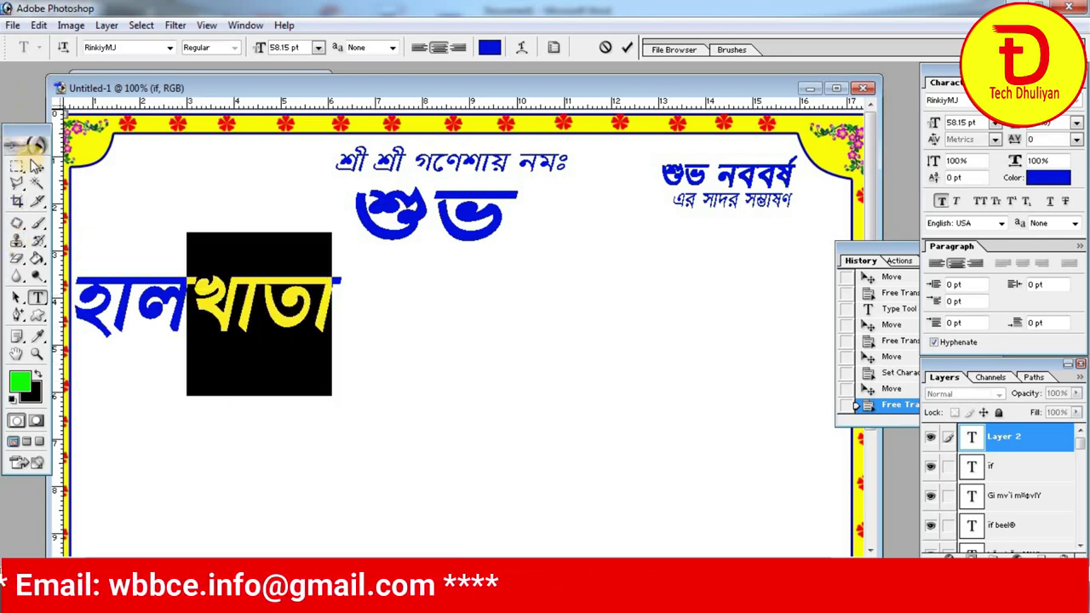
left_click(36, 167)
Move হালখাতা under শুভ and enlarge it wide and slightly flattened
left_click_drag(335, 305, 456, 276)
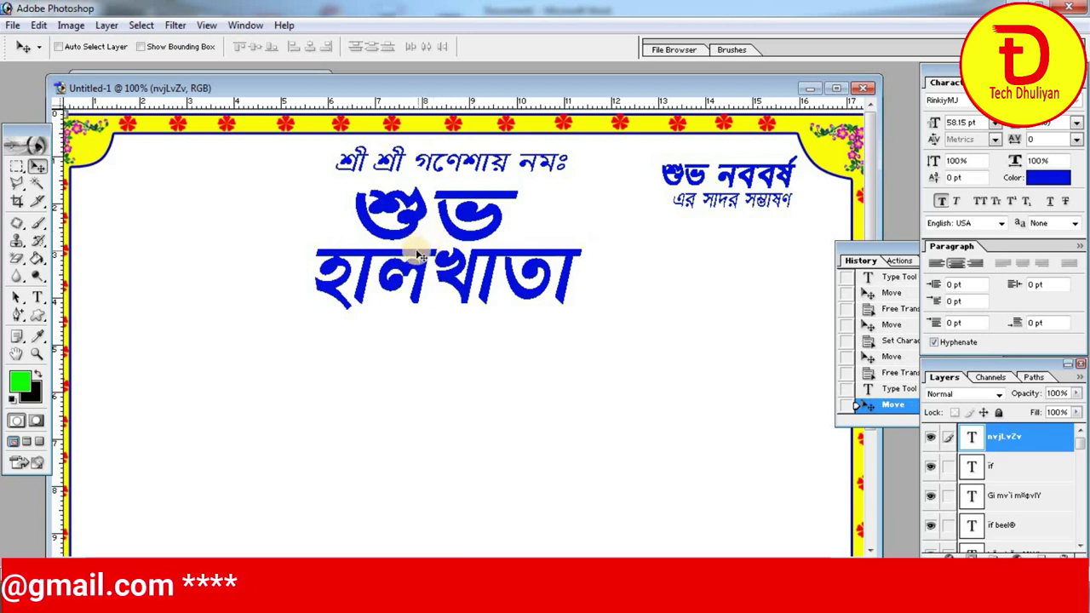
key("ctrl+t")
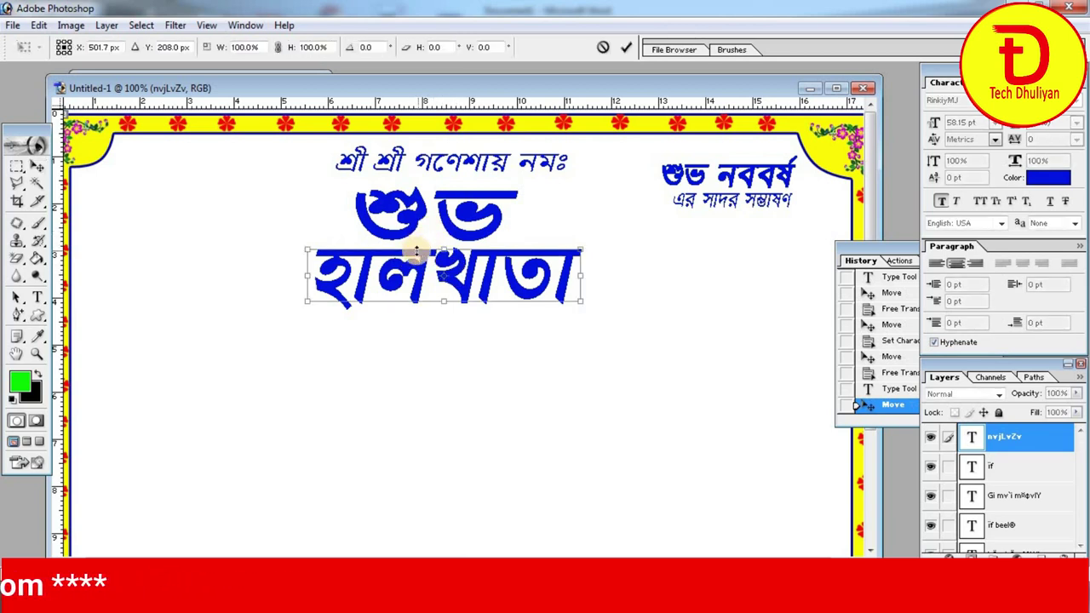
left_click_drag(581, 301, 739, 320)
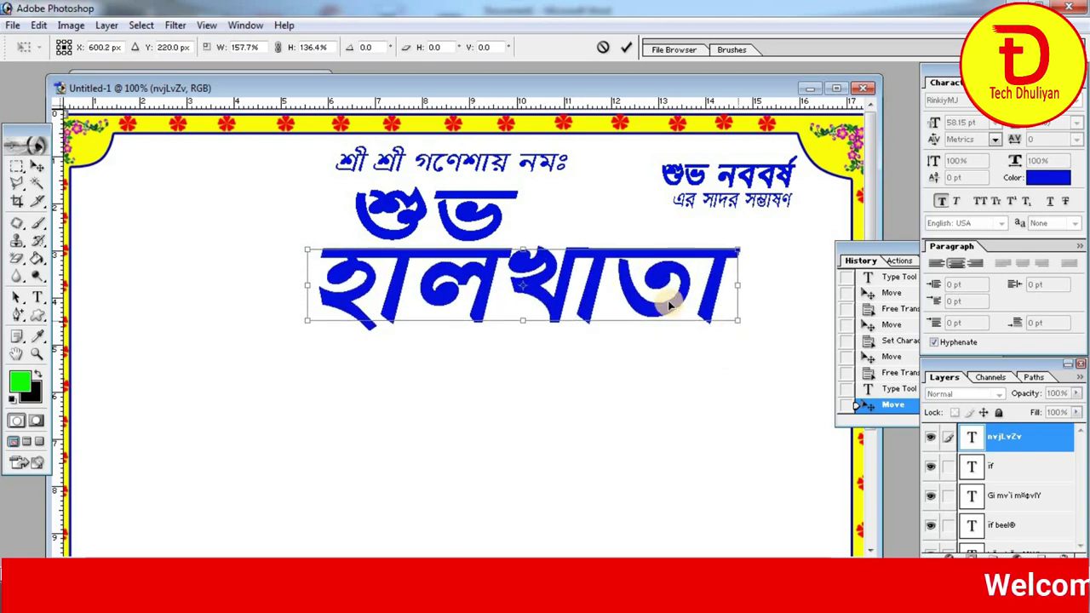
left_click_drag(603, 318, 569, 303)
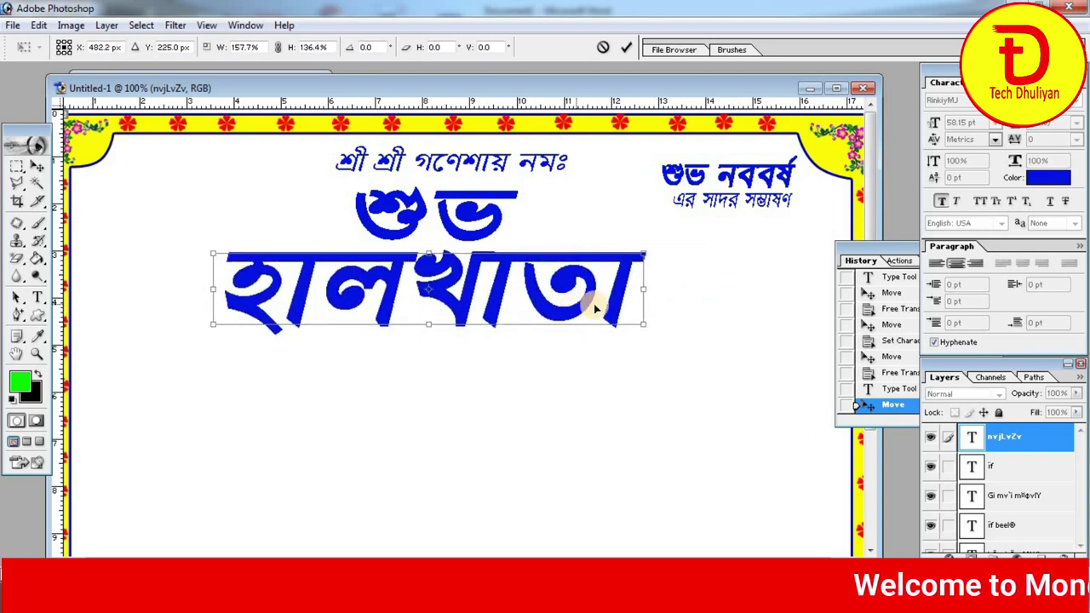
left_click_drag(647, 325, 718, 320)
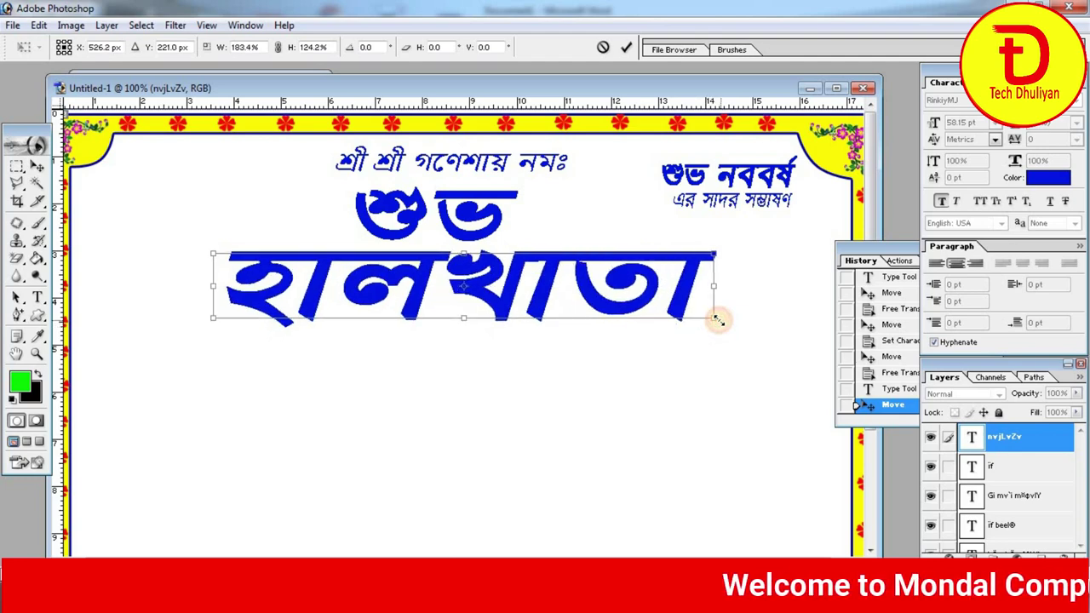
left_click_drag(870, 217, 880, 247)
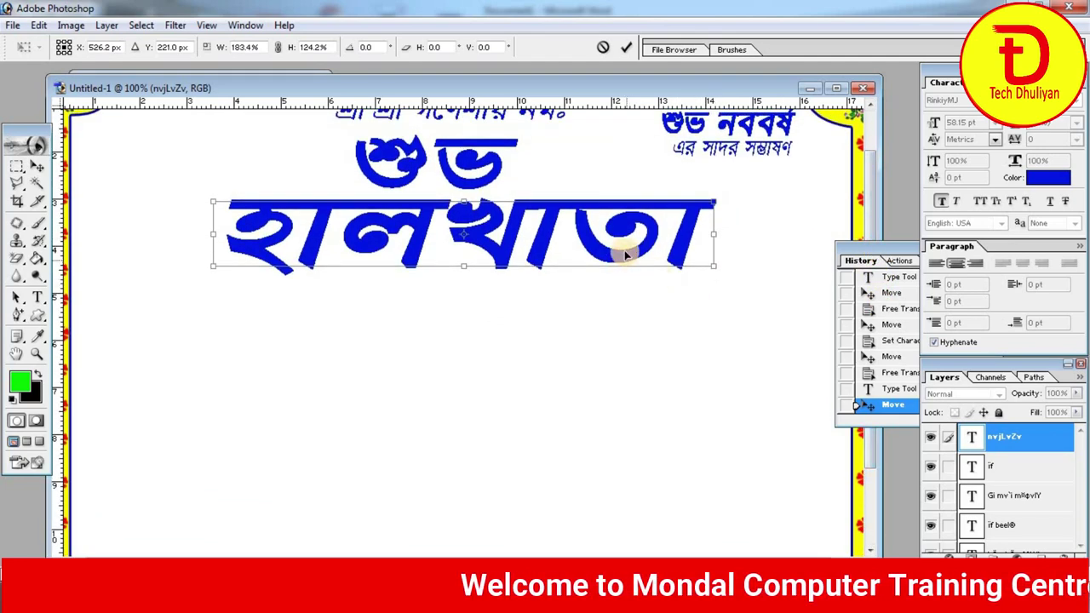
key("Return")
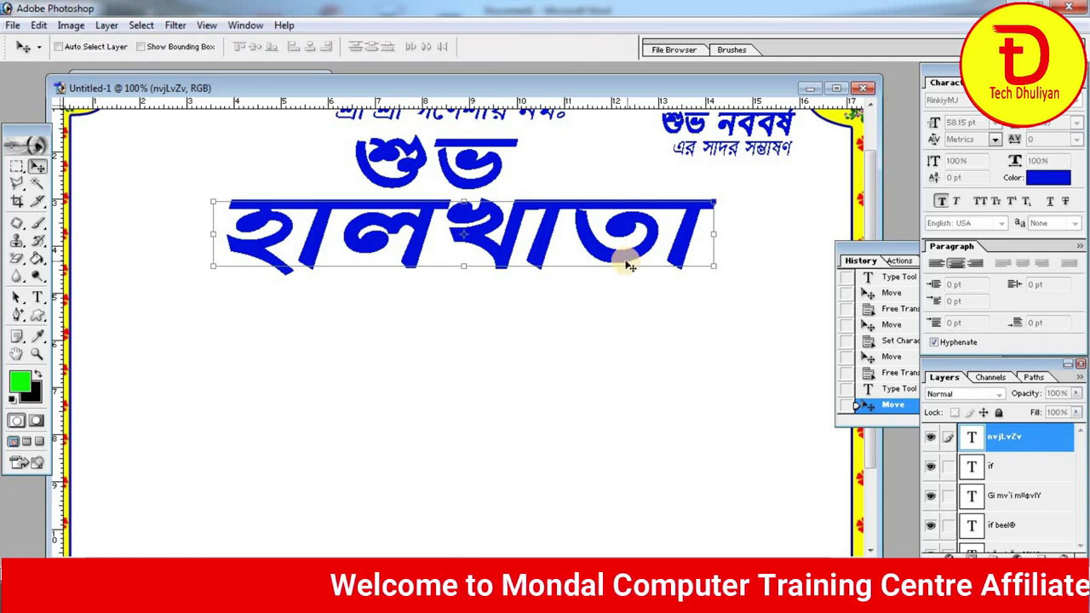
Fine-tune হালখাতা: narrow it, reduce its height and centre it beneath শুভ
left_click_drag(589, 242, 577, 246)
left_click_drag(460, 246, 458, 253)
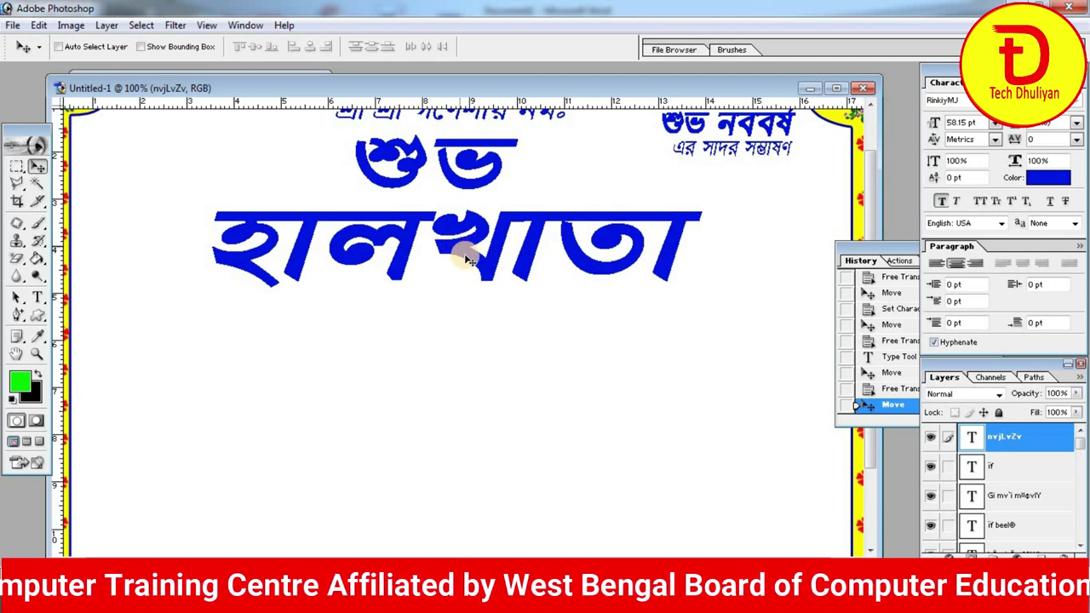
key("ctrl+t")
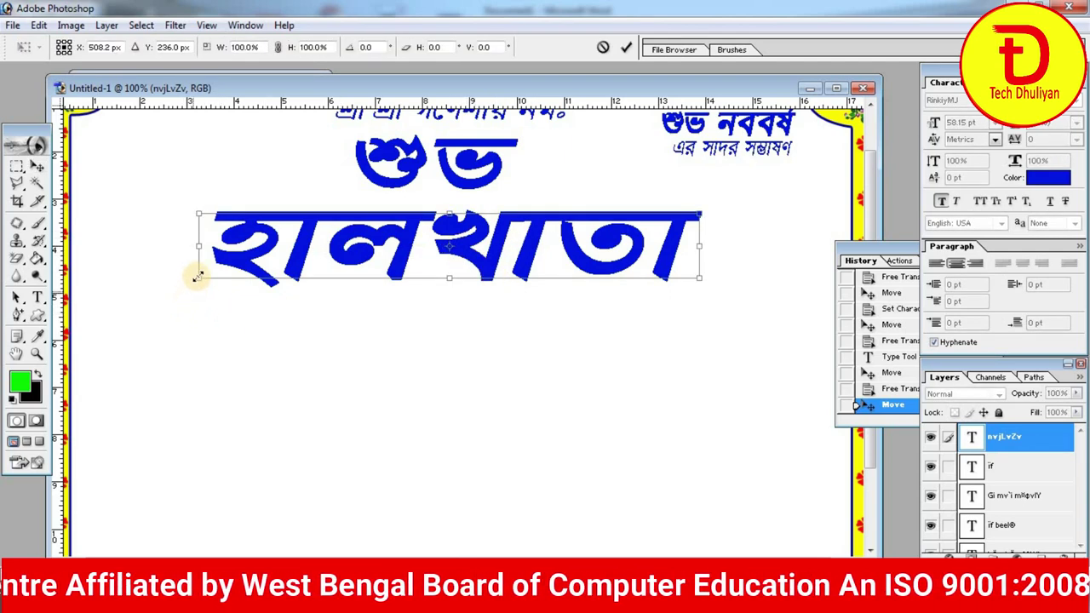
left_click_drag(198, 278, 235, 279)
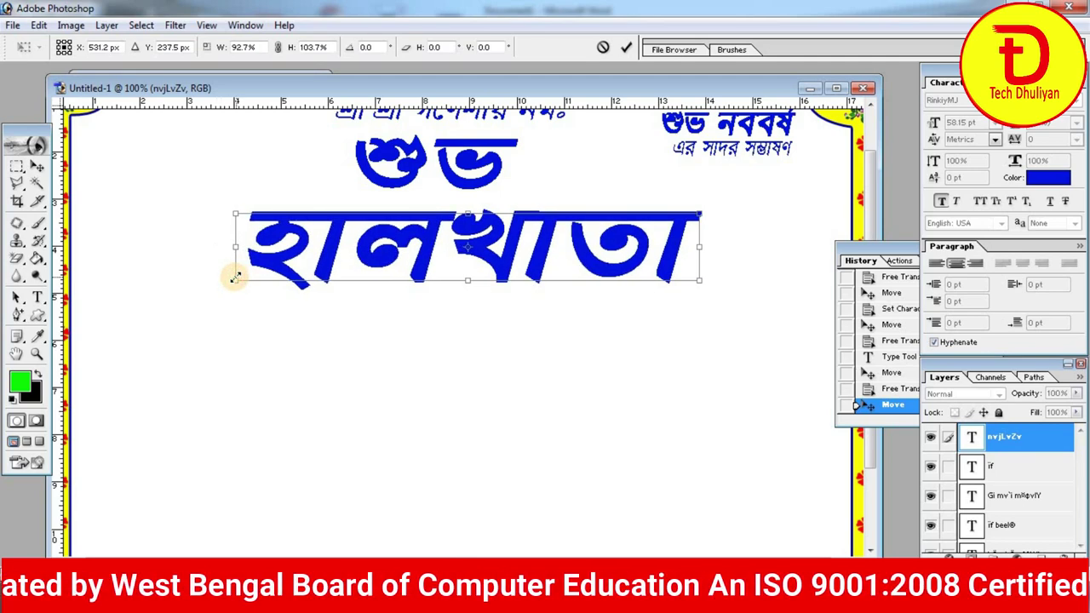
key("Return")
left_click_drag(393, 252, 387, 249)
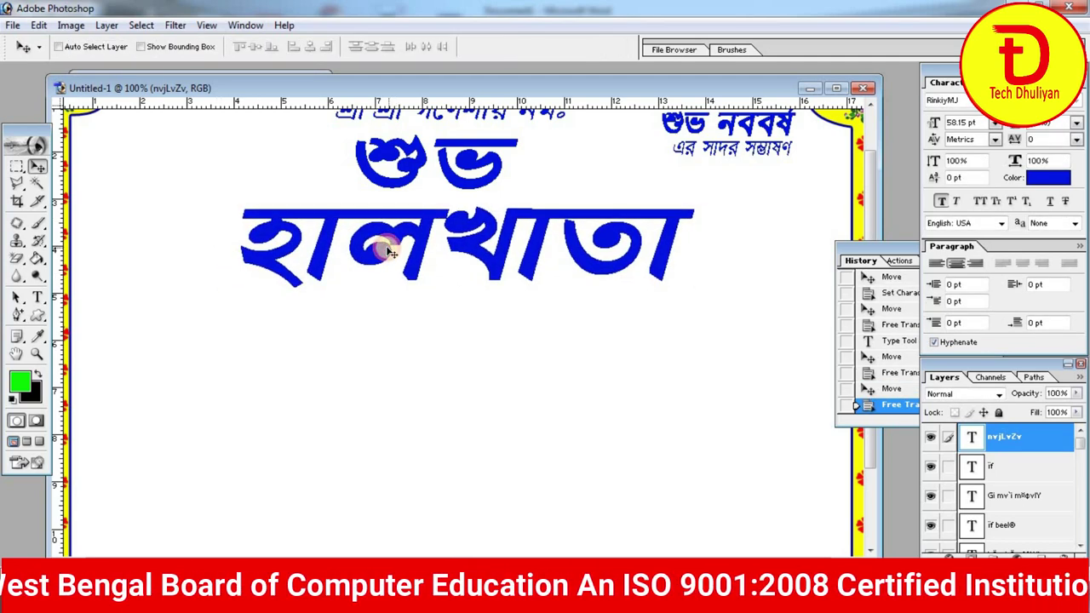
key("ctrl+t")
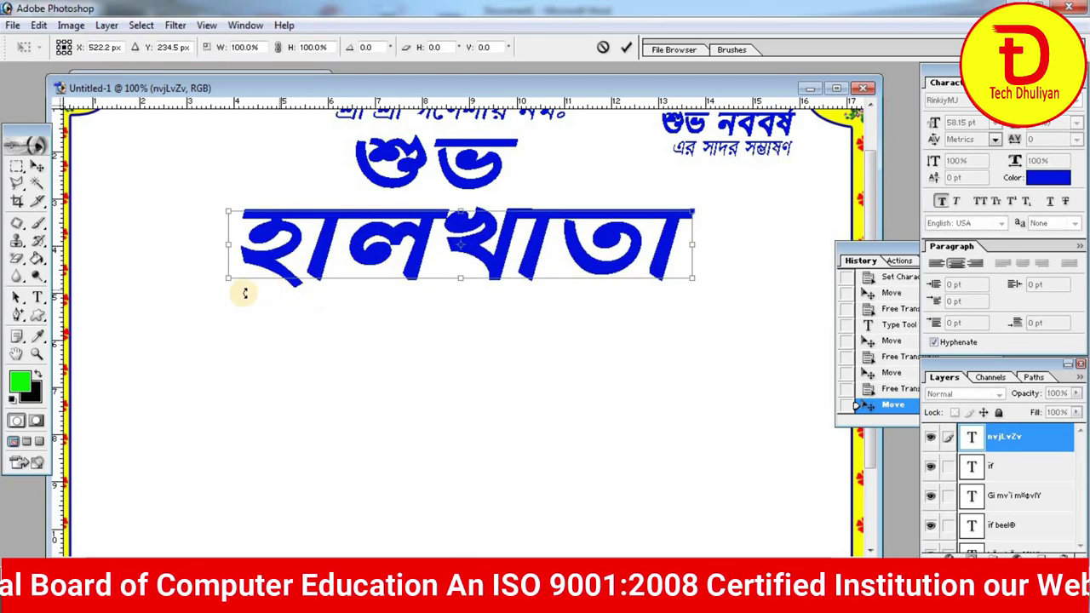
left_click_drag(227, 282, 250, 269)
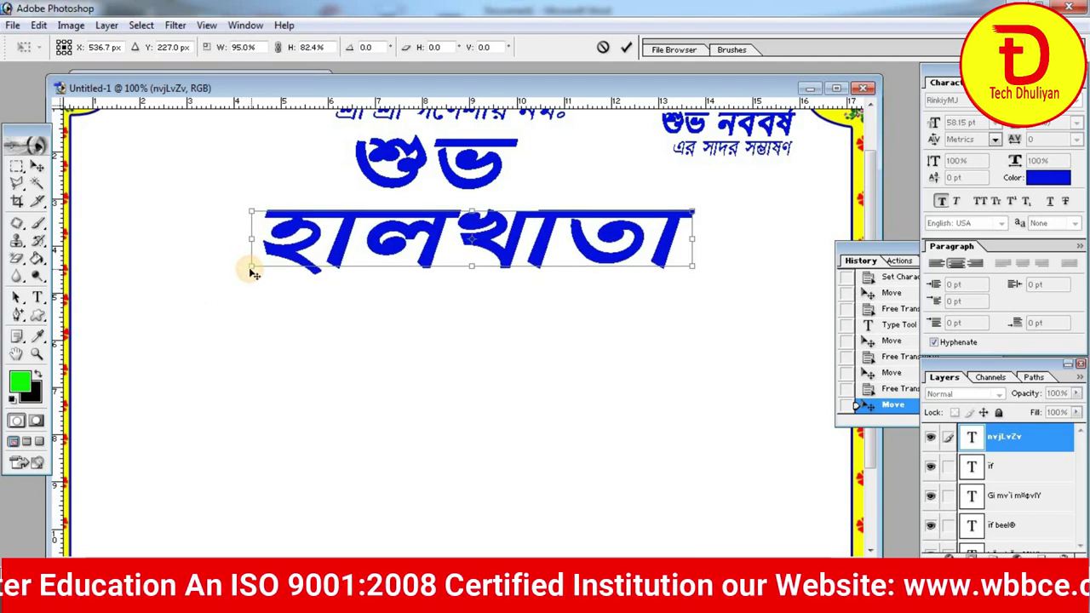
key("Return")
left_click_drag(460, 223, 452, 225)
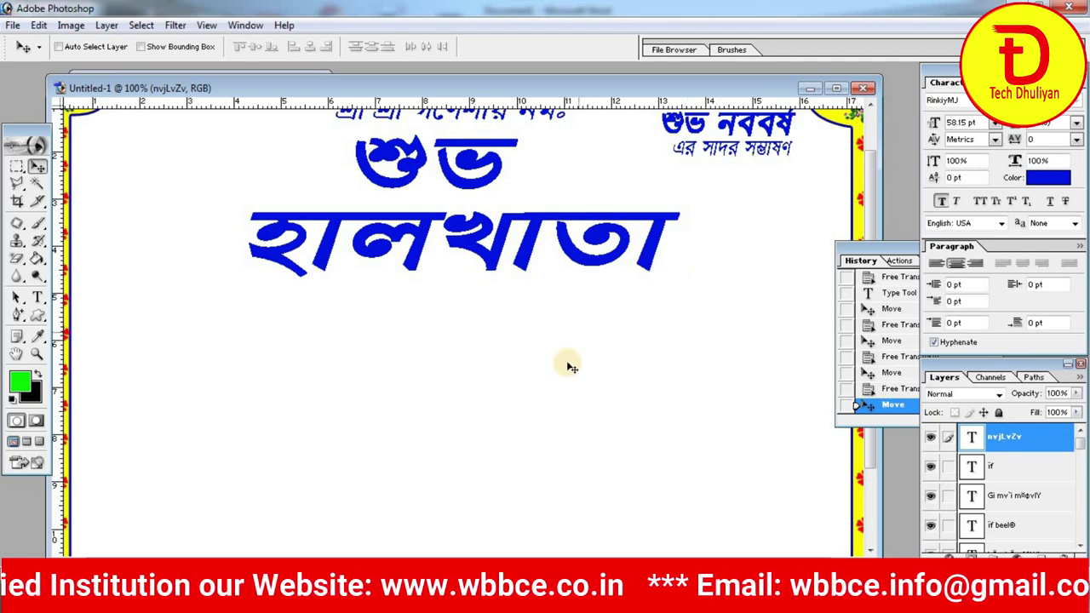
Open the Sri-Ganesh clip-art and drag it into the invitation right of হালখাতা
double_click(24, 509)
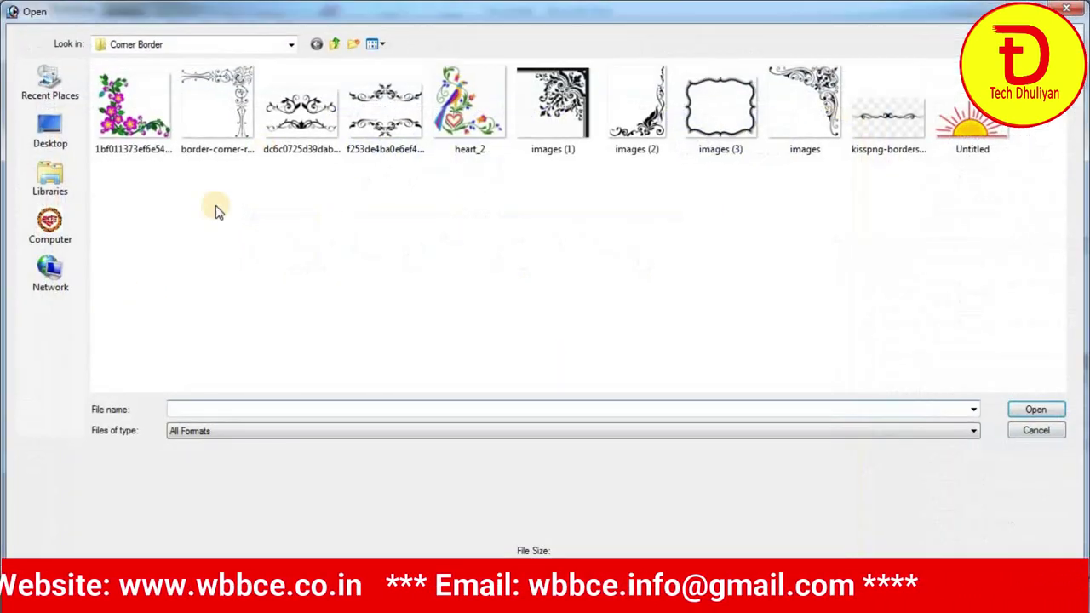
left_click(335, 44)
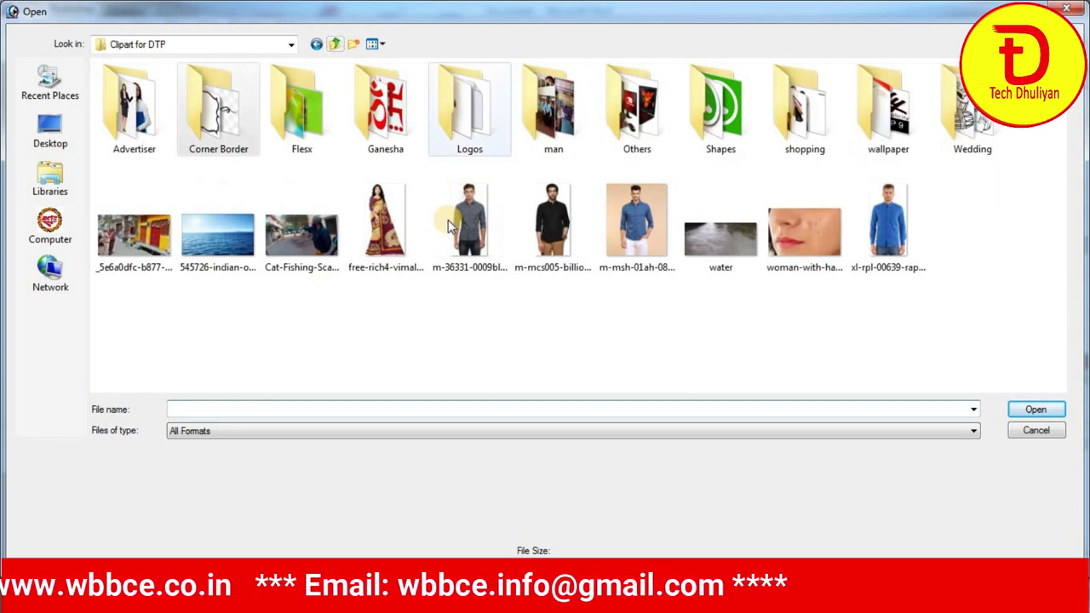
double_click(380, 111)
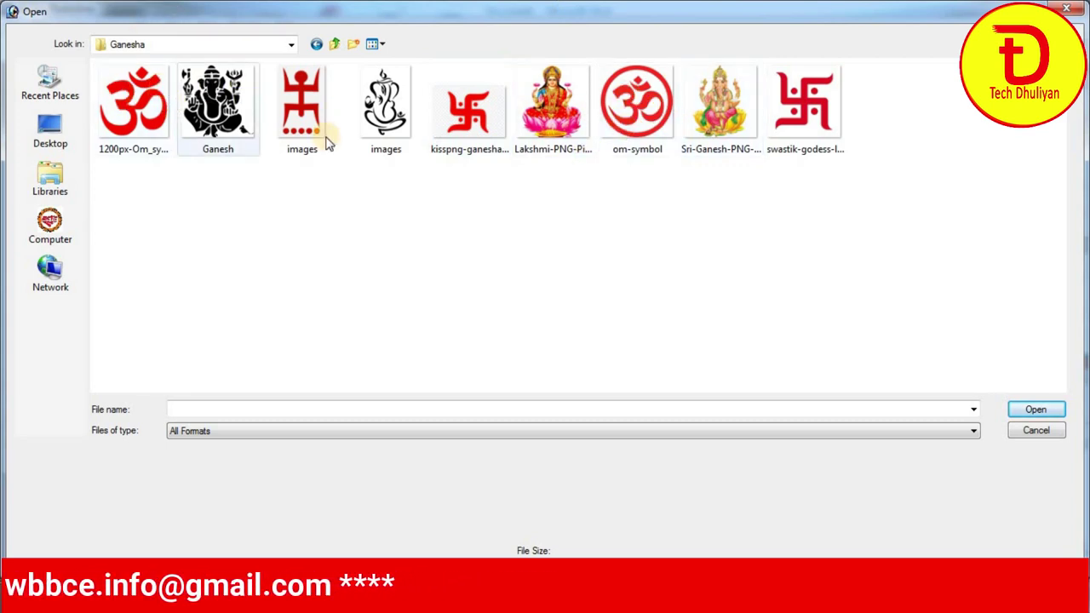
left_click(703, 124)
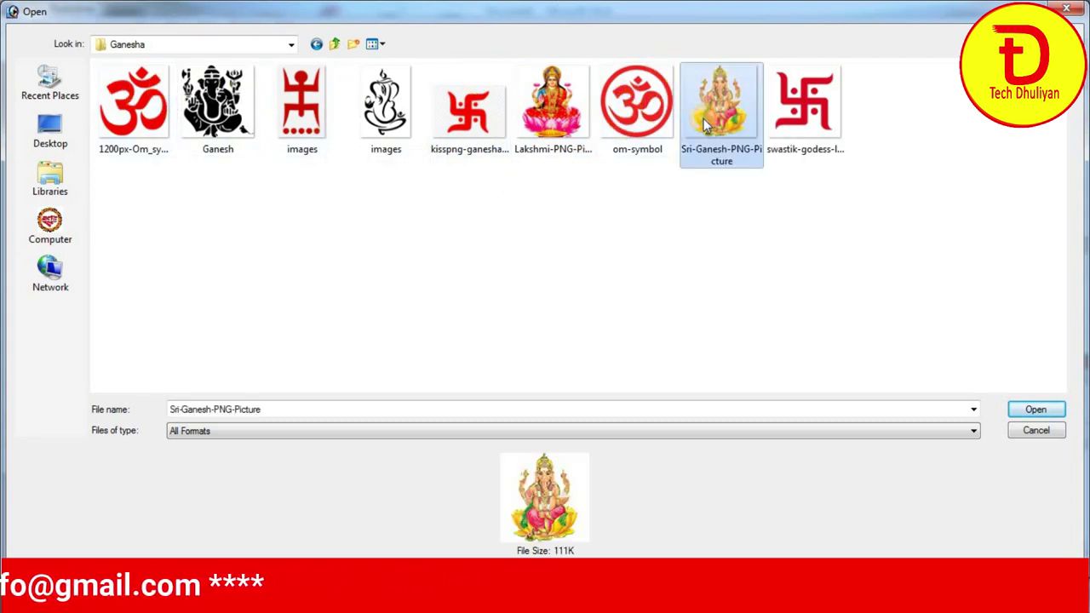
left_click(1032, 411)
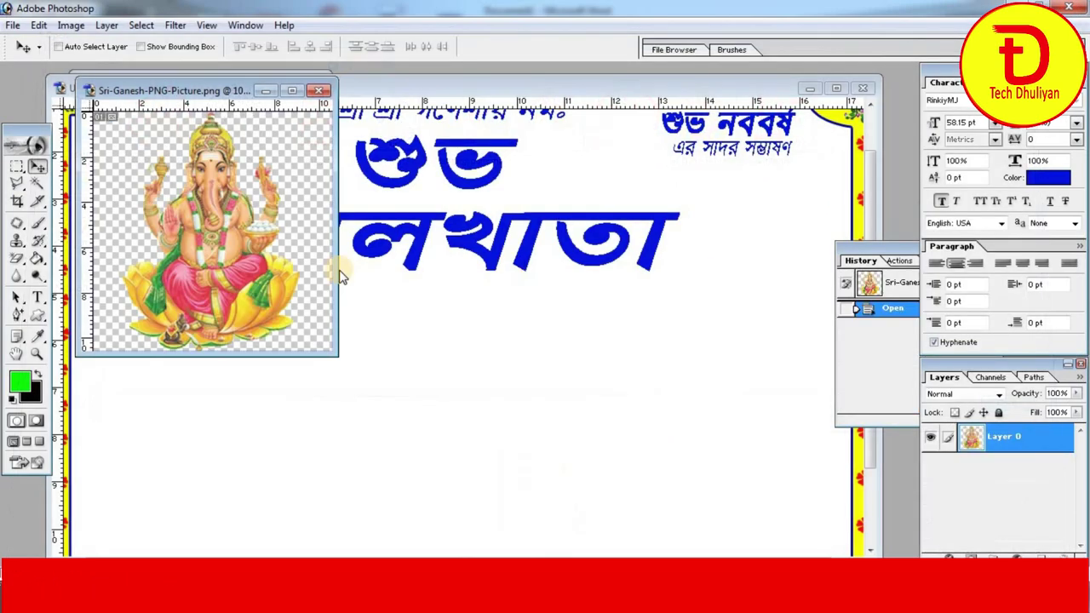
left_click_drag(217, 212, 753, 302)
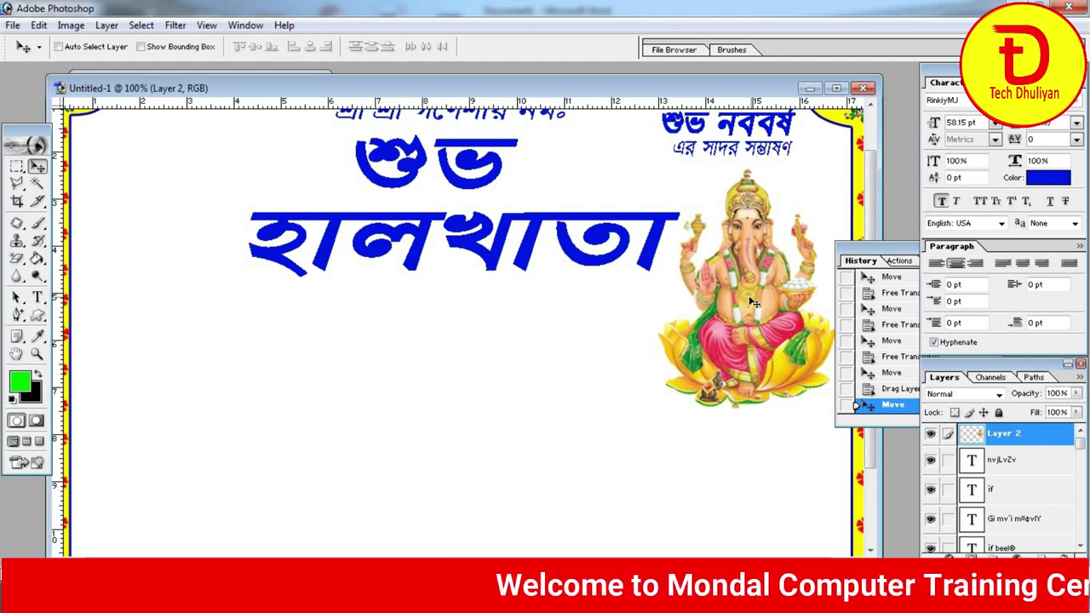
Shrink the Ganesh image and nudge it slightly up and left
key("ctrl+t")
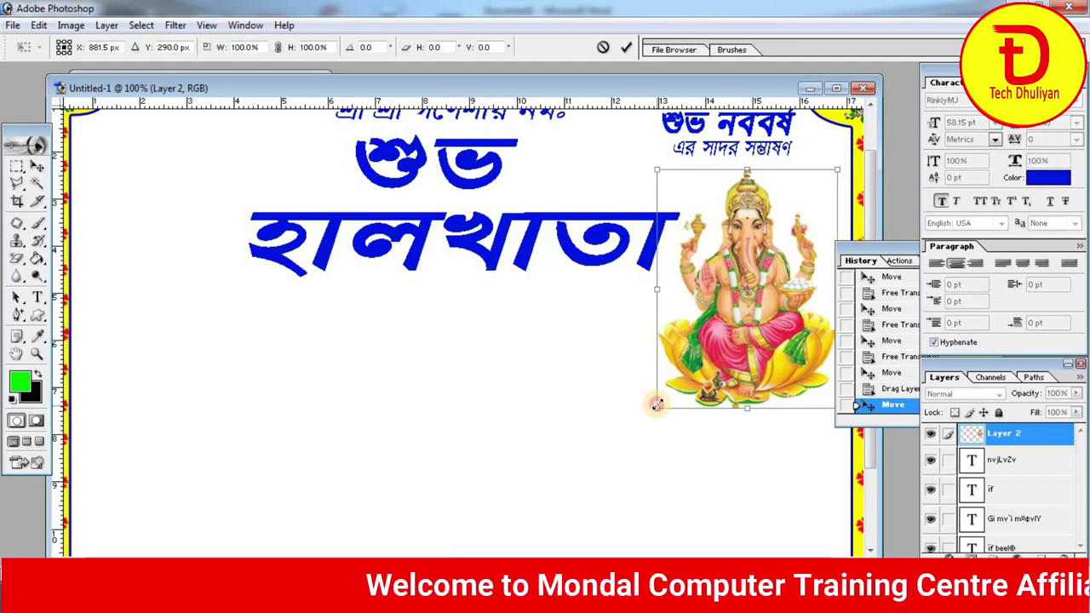
left_click_drag(656, 405, 697, 355)
key("Return")
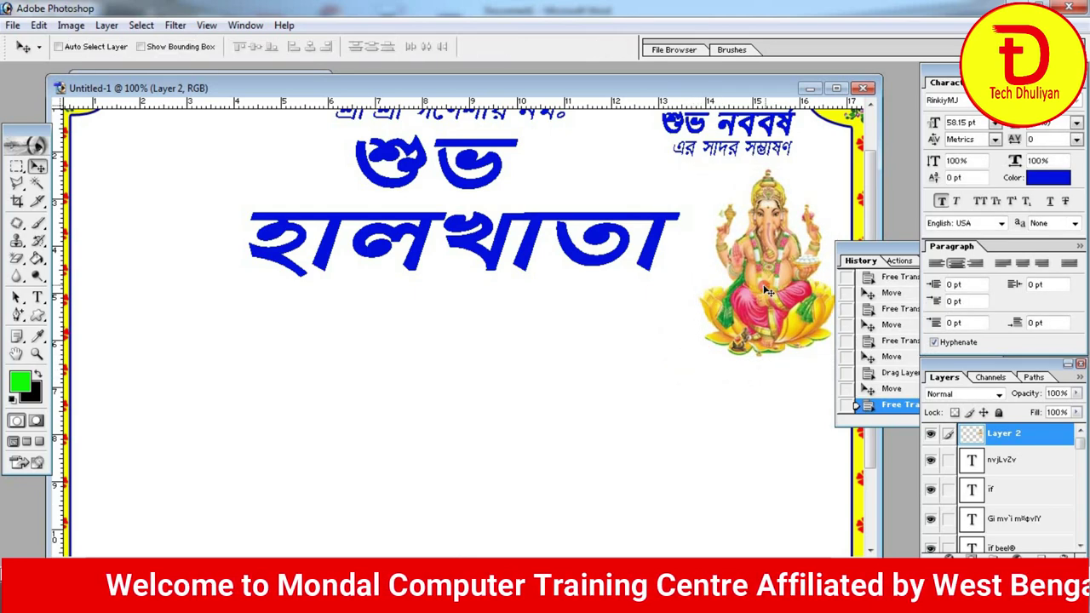
left_click_drag(766, 290, 763, 282)
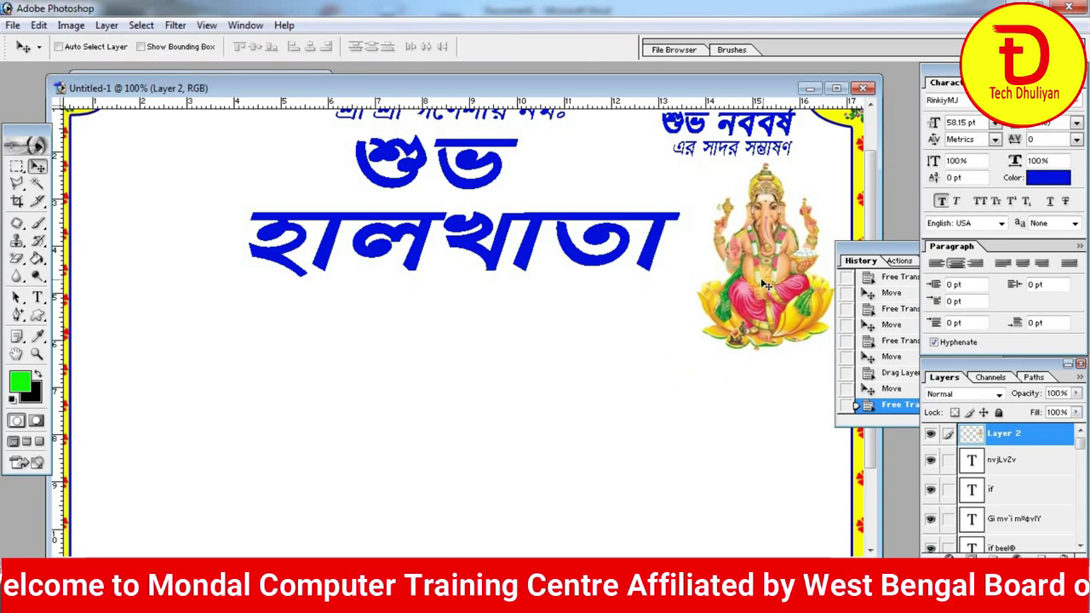
Open the red swastika image, copy it into the invitation and shrink it to about half
double_click(40, 505)
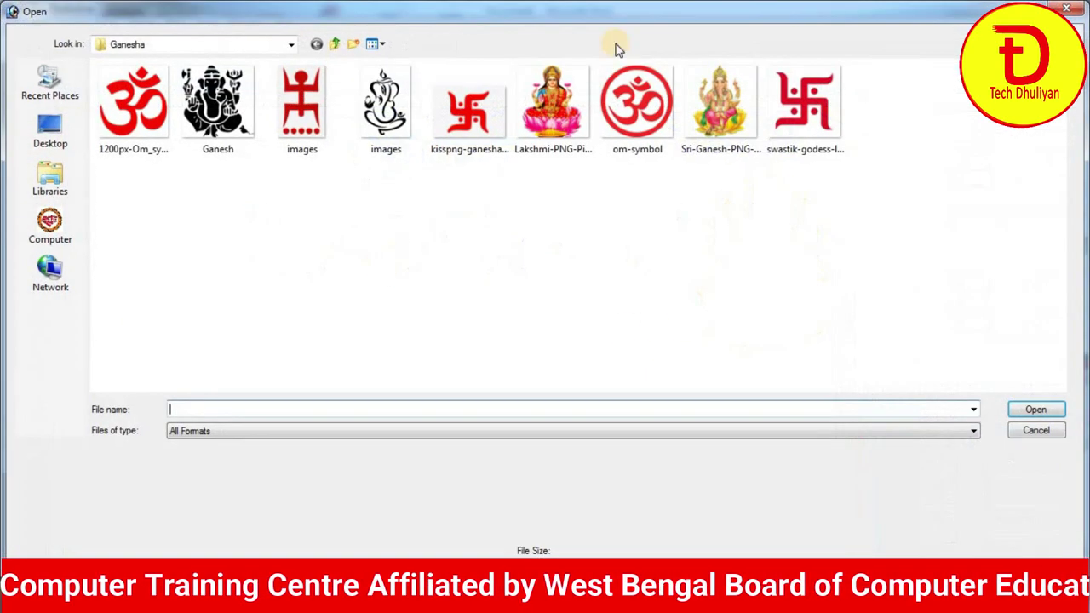
left_click(465, 109)
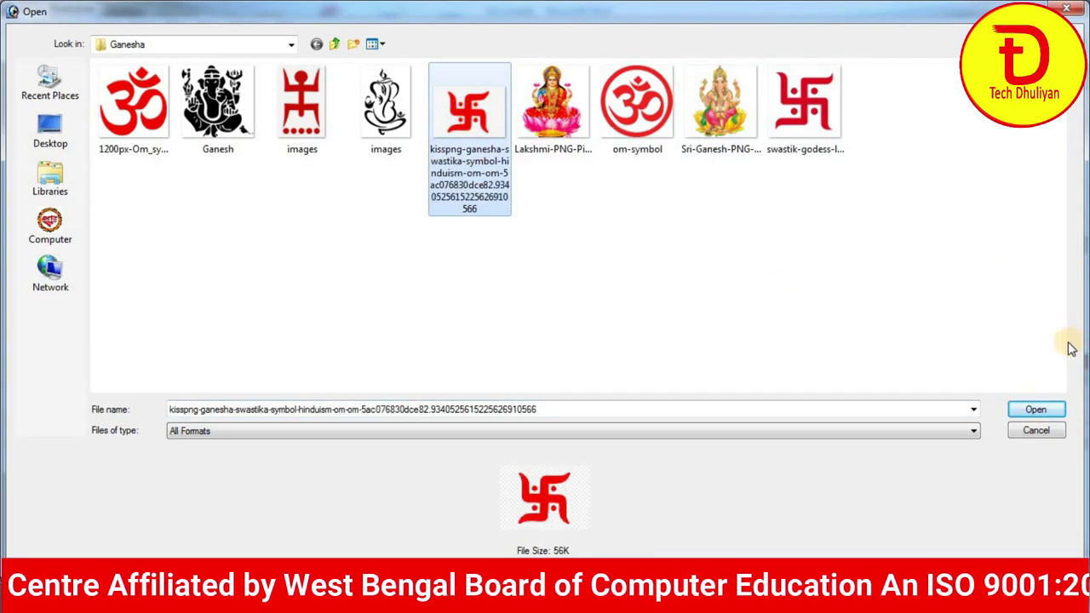
left_click(1034, 412)
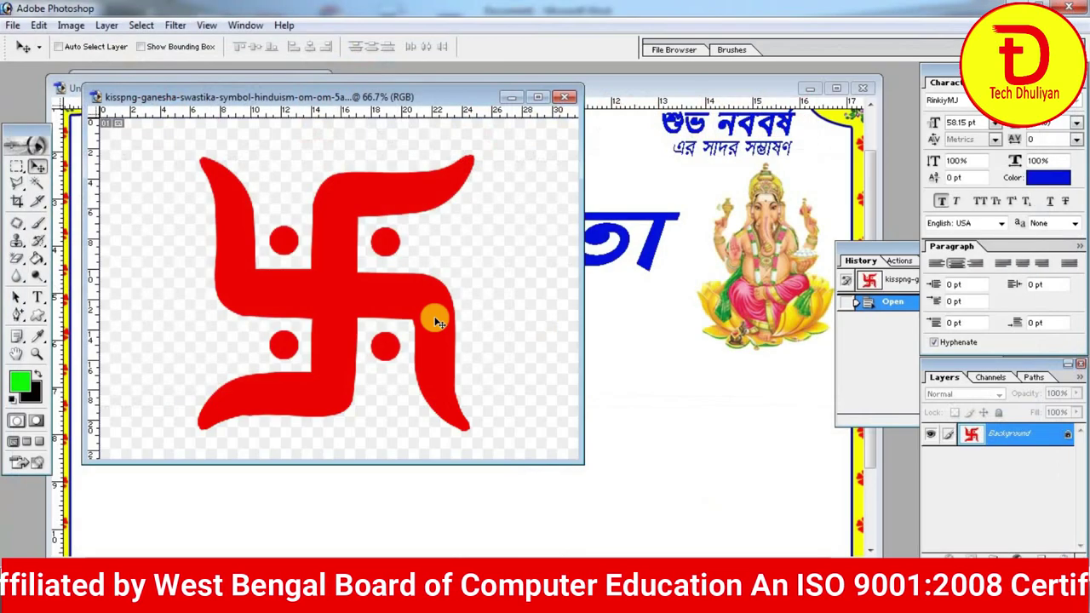
left_click_drag(598, 411, 523, 382)
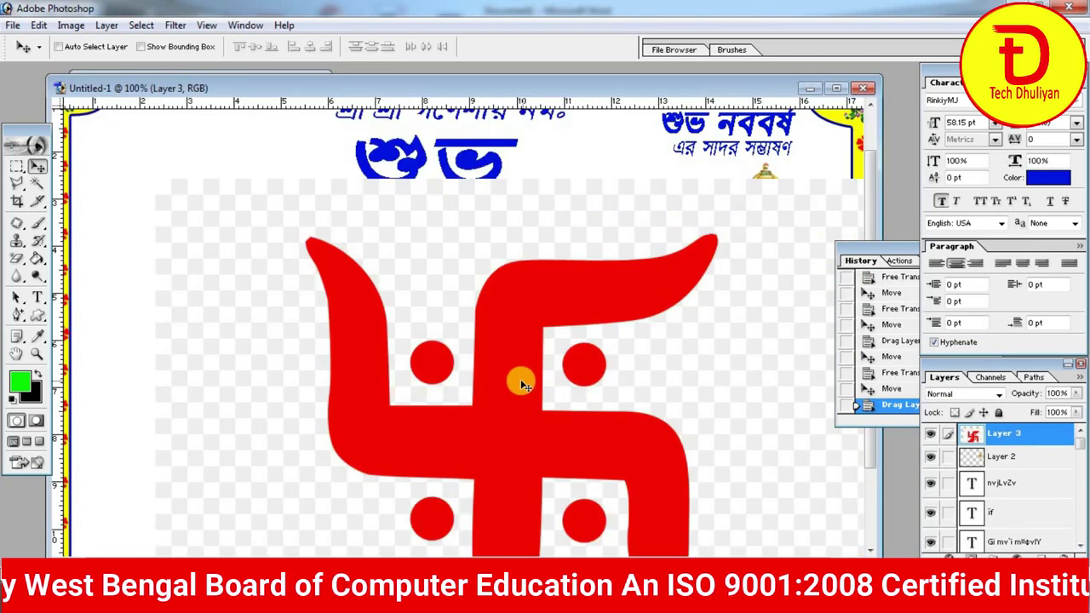
key("ctrl+t")
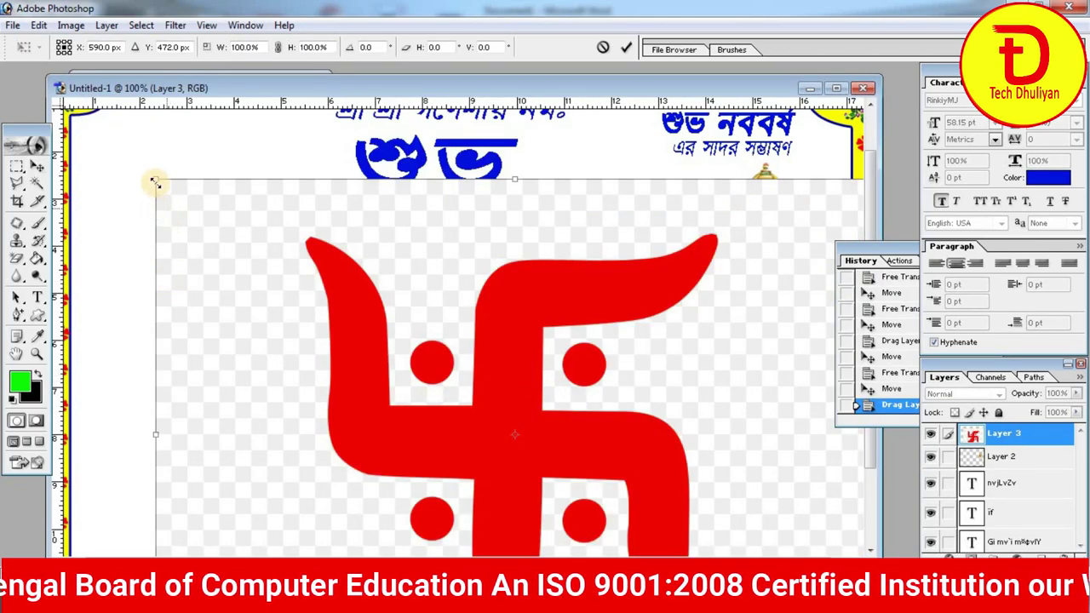
left_click_drag(155, 179, 403, 242)
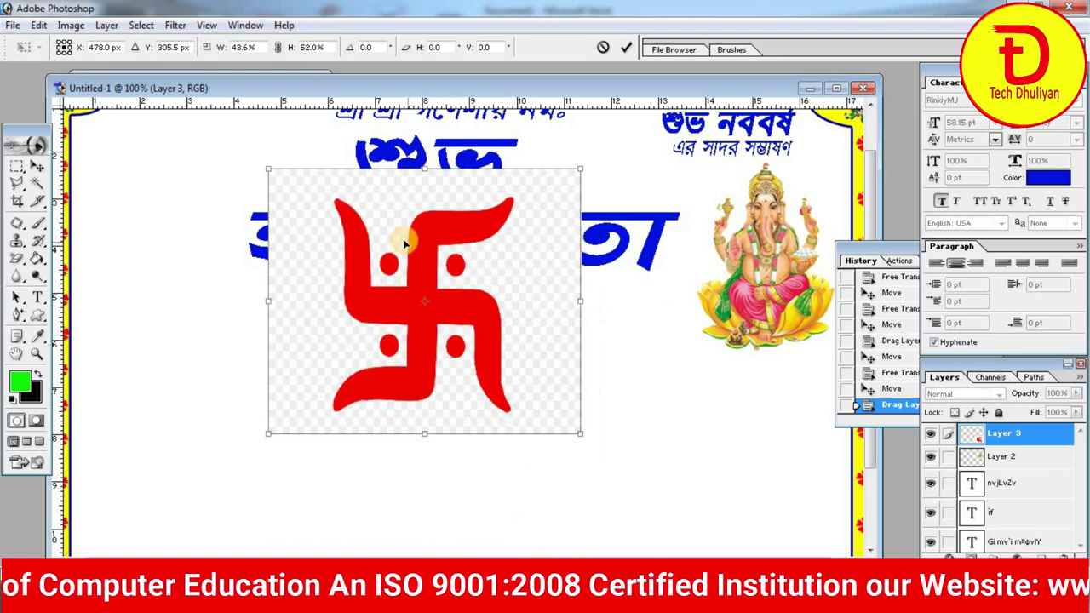
double_click(394, 344)
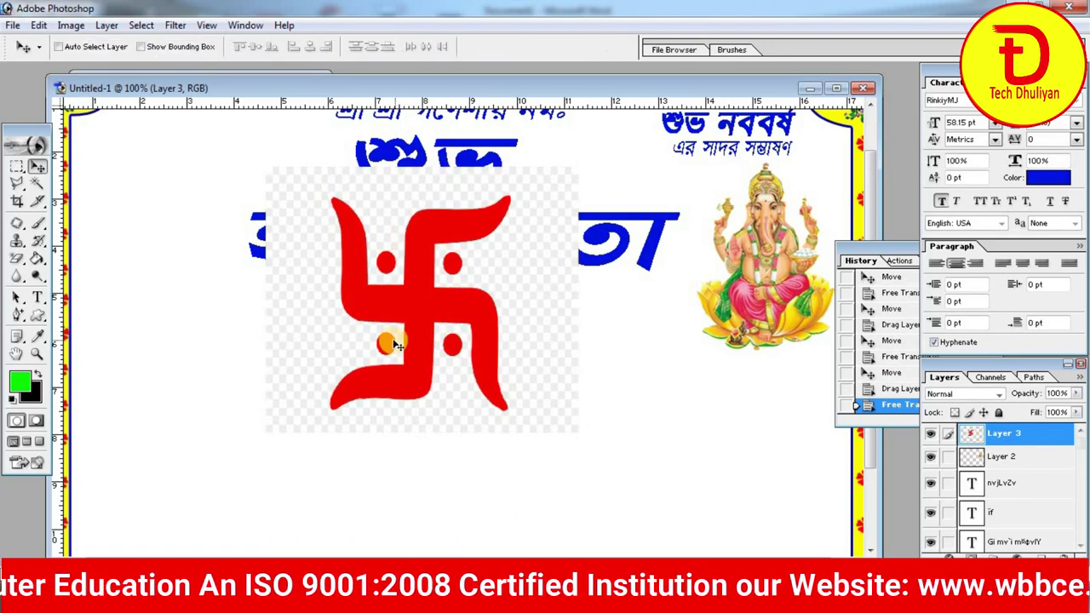
Magic-erase the swastika's checkerboard background, move it left of হালখাতা and shrink it further
left_click(24, 259)
left_click(281, 206)
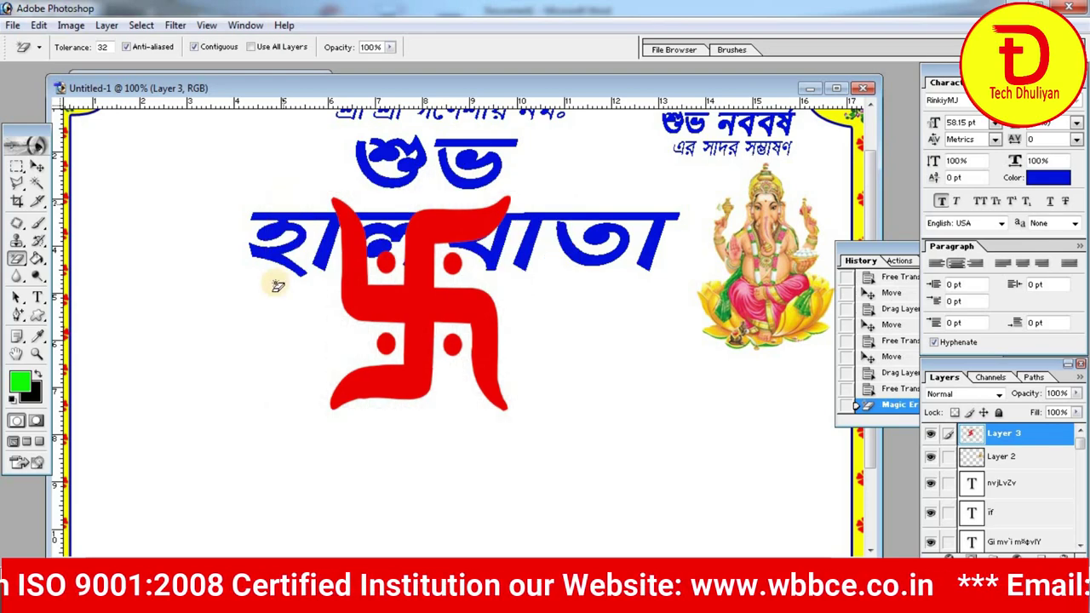
left_click(37, 167)
left_click_drag(438, 317, 305, 340)
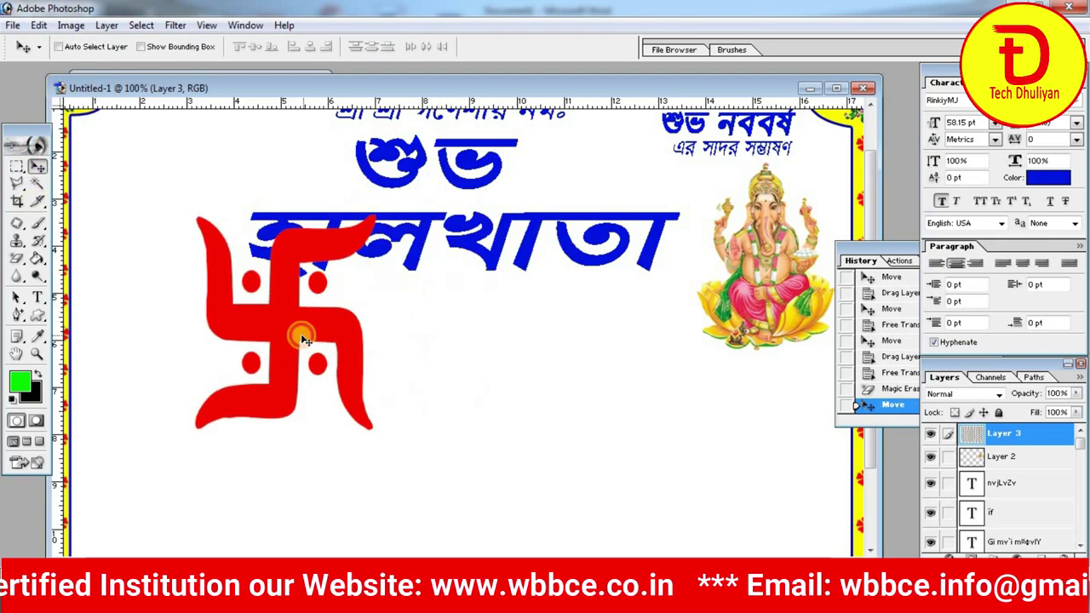
key("ctrl+t")
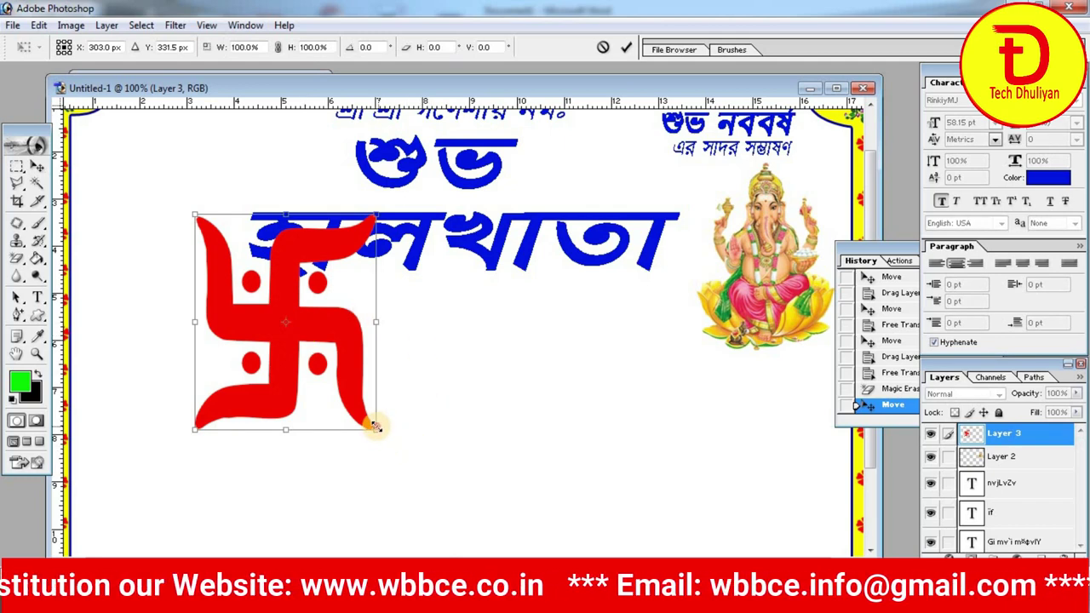
left_click_drag(375, 426, 194, 284)
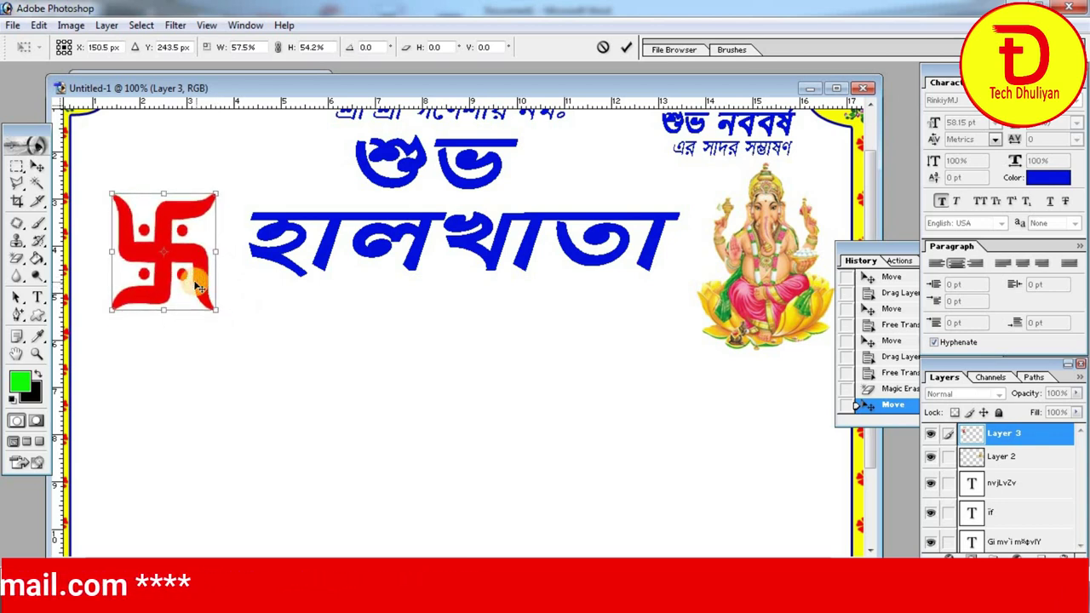
key("Return")
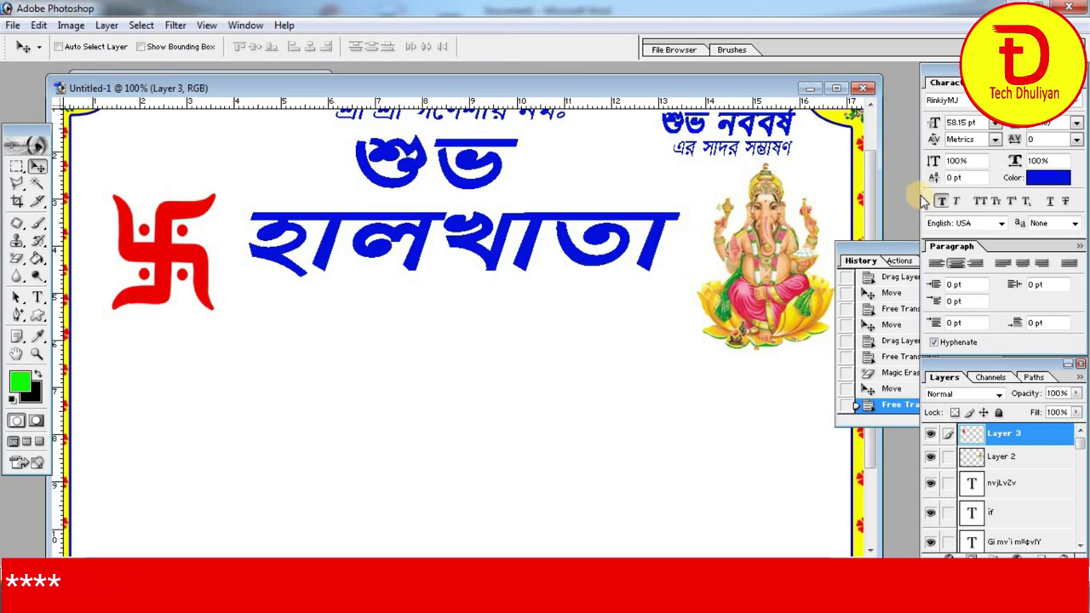
left_click_drag(870, 217, 870, 290)
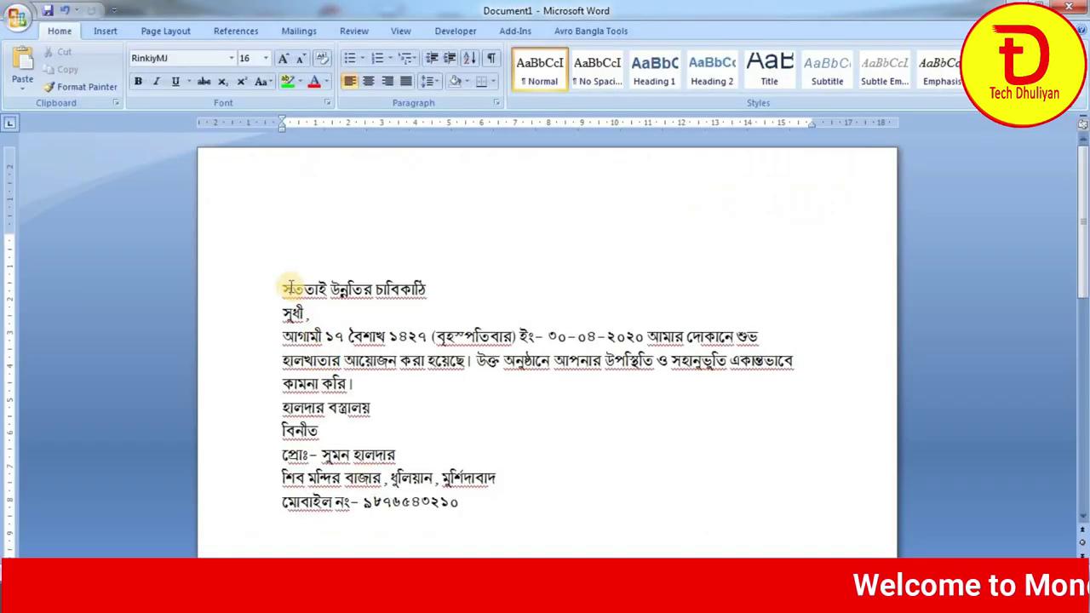
Cut সততাই উন্নতির চাবিকাঠি from Word and paste it as a blue text line below হালখাতা
left_click_drag(290, 288, 408, 290)
key("ctrl+c")
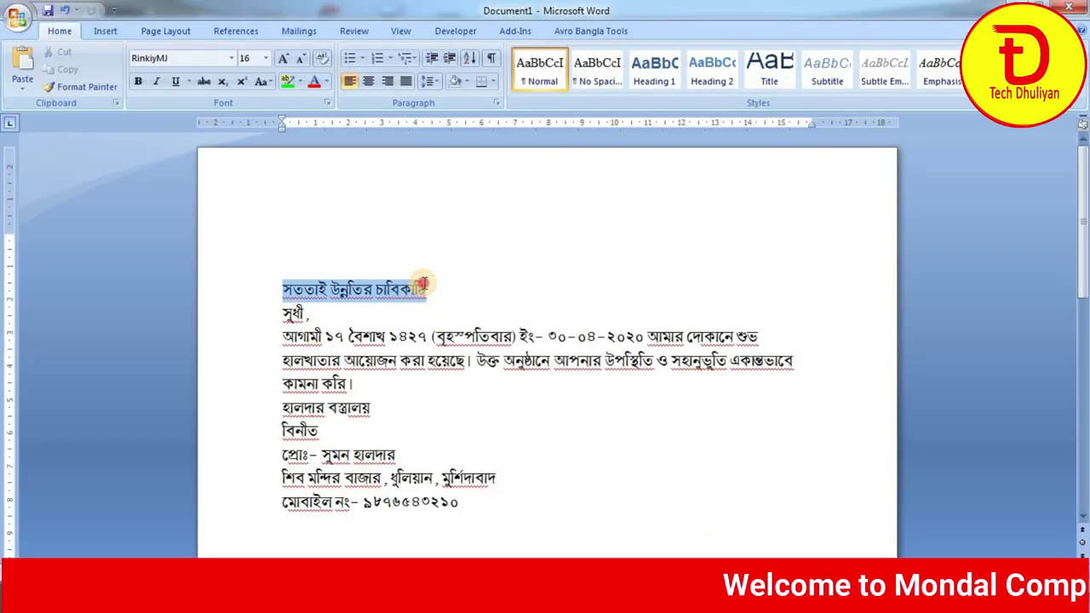
key("Delete")
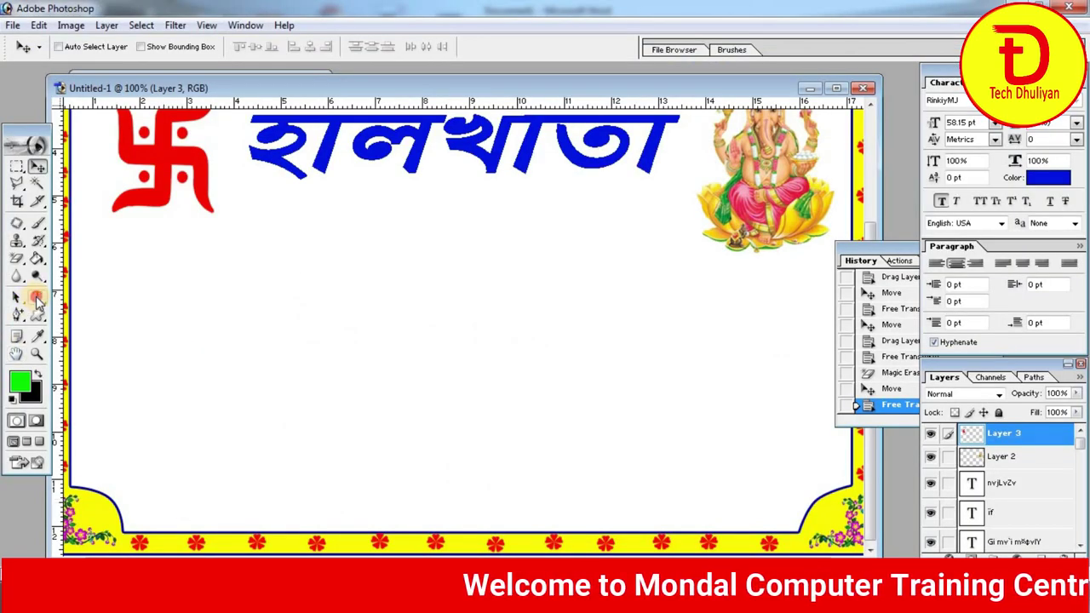
left_click(36, 297)
left_click(136, 334)
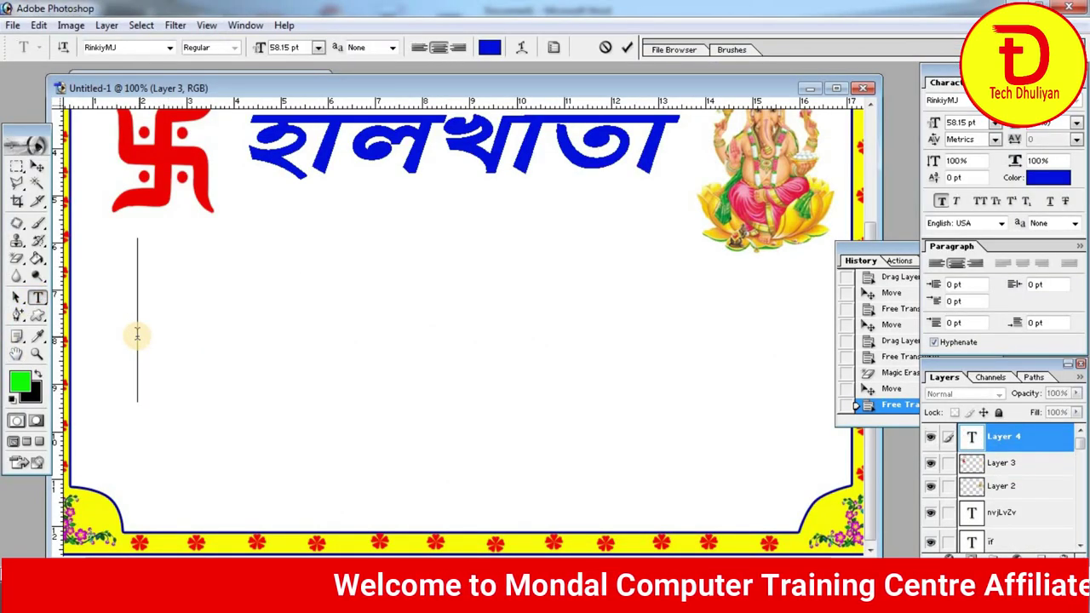
key("ctrl+v")
left_click_drag(165, 403, 465, 411)
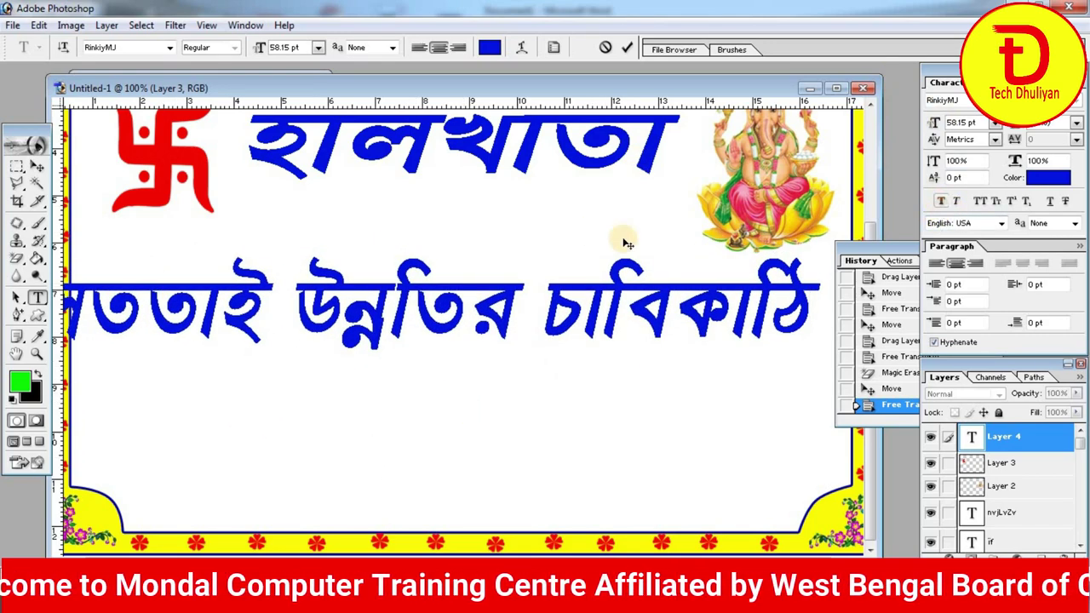
left_click(36, 168)
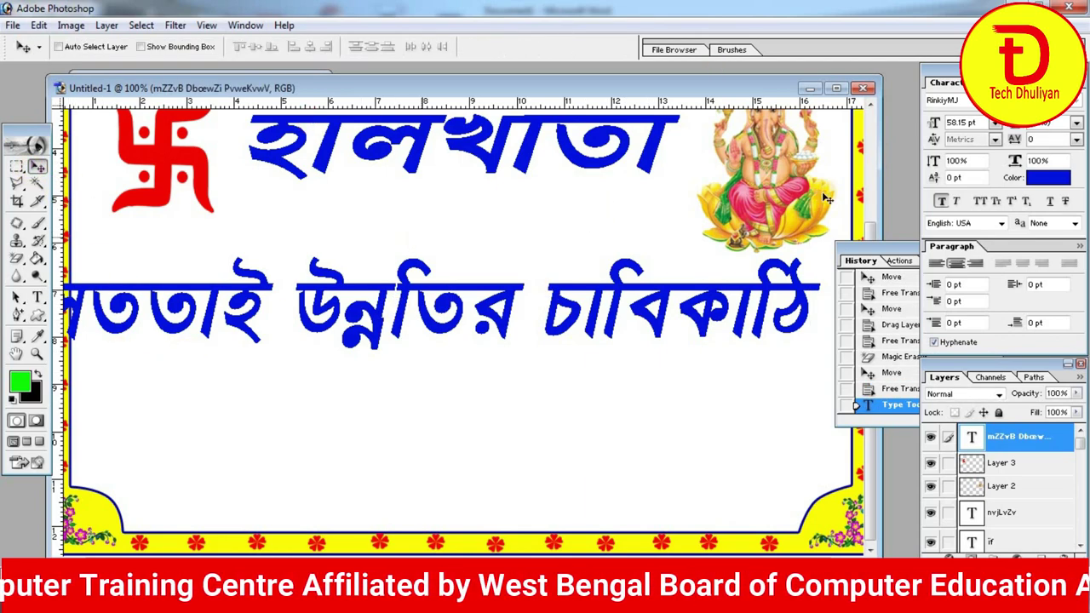
Remove Faux Bold from the সততাই উন্নতির চাবিকাঠি tagline, then shrink and squash it beneath হালখাতা
left_click(943, 201)
key("ctrl+t")
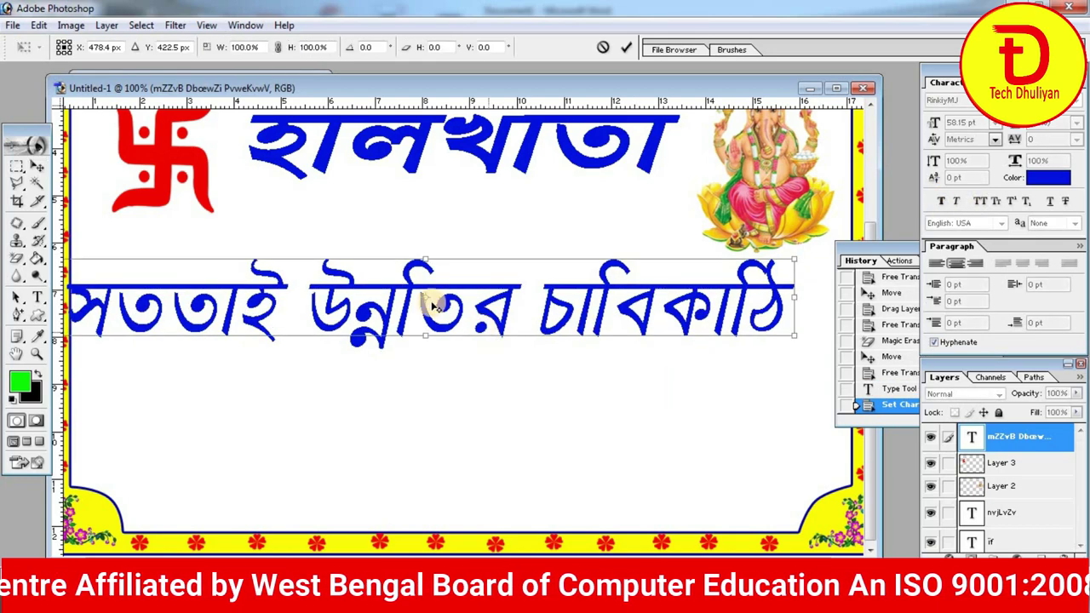
left_click_drag(287, 312, 358, 319)
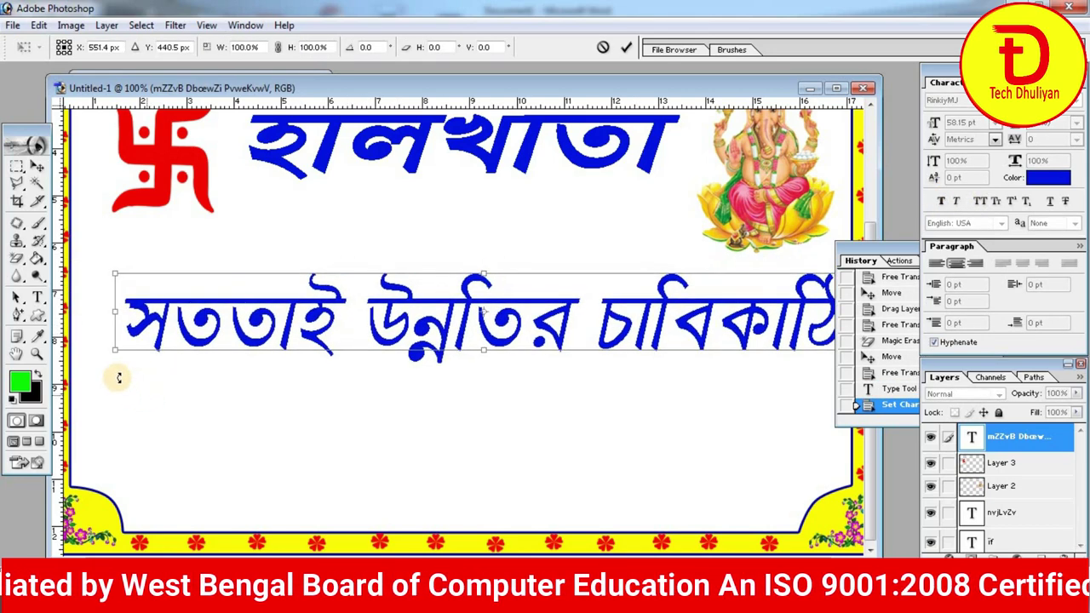
left_click_drag(115, 349, 492, 303)
left_click_drag(301, 334, 278, 285)
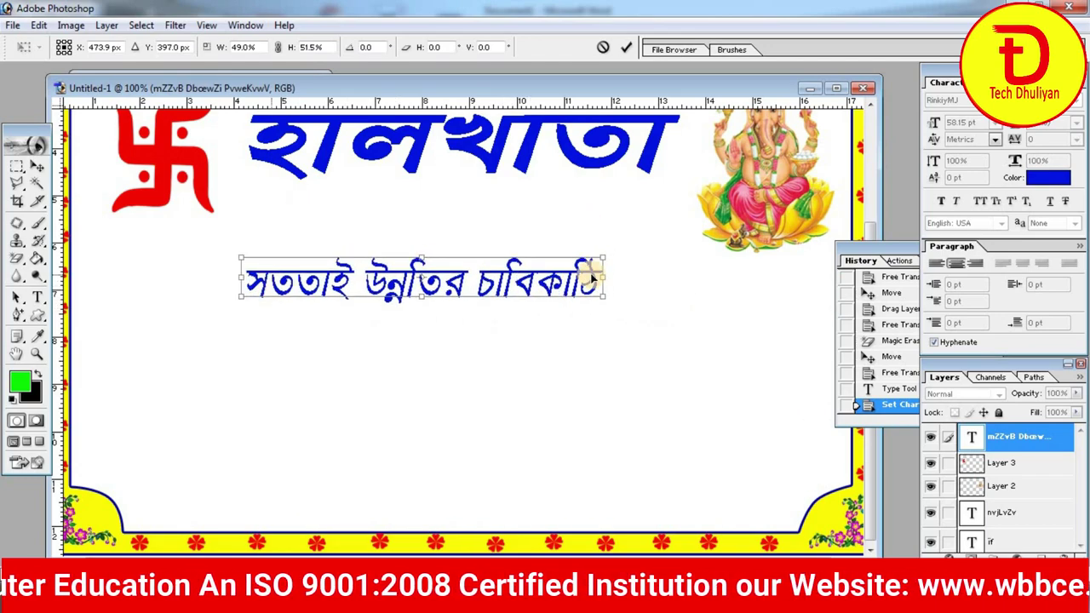
left_click_drag(870, 234, 870, 128)
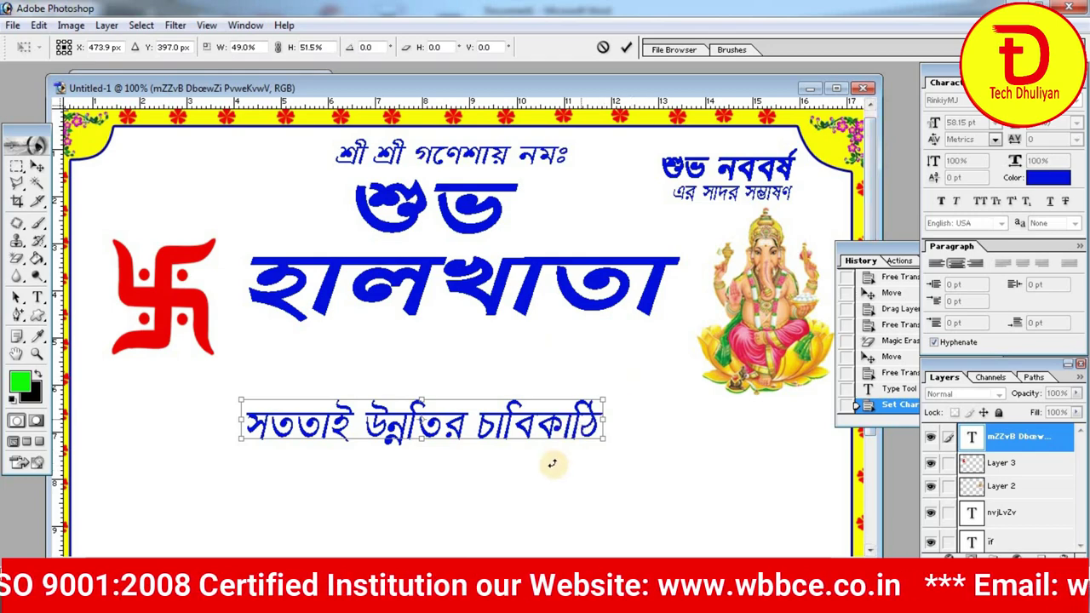
left_click_drag(601, 441, 482, 407)
key("Return")
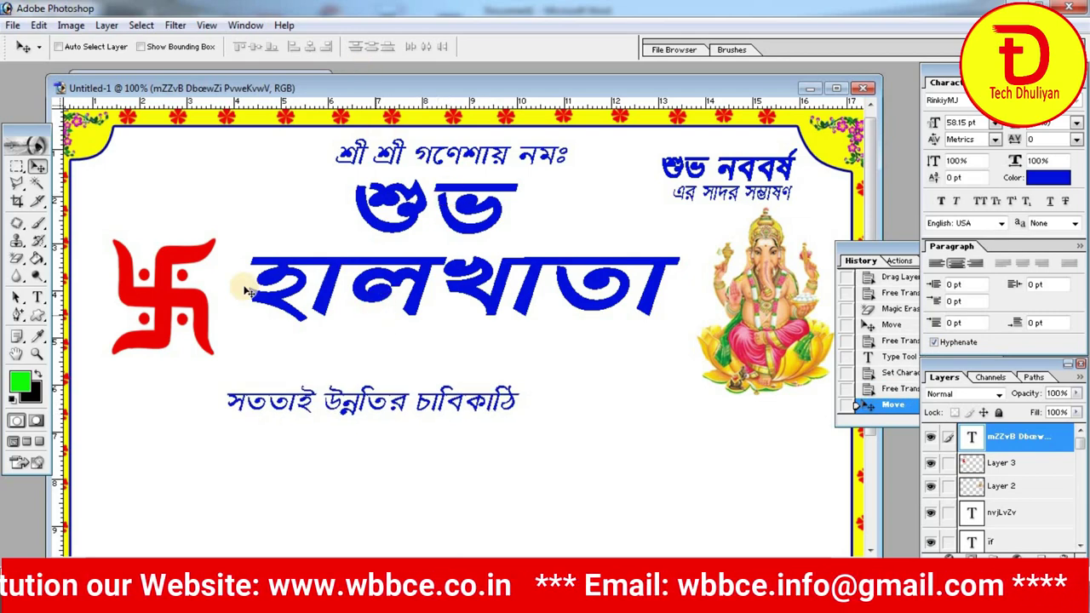
Warp the tagline text with the Arch style at a Bend of +39
left_click(37, 296)
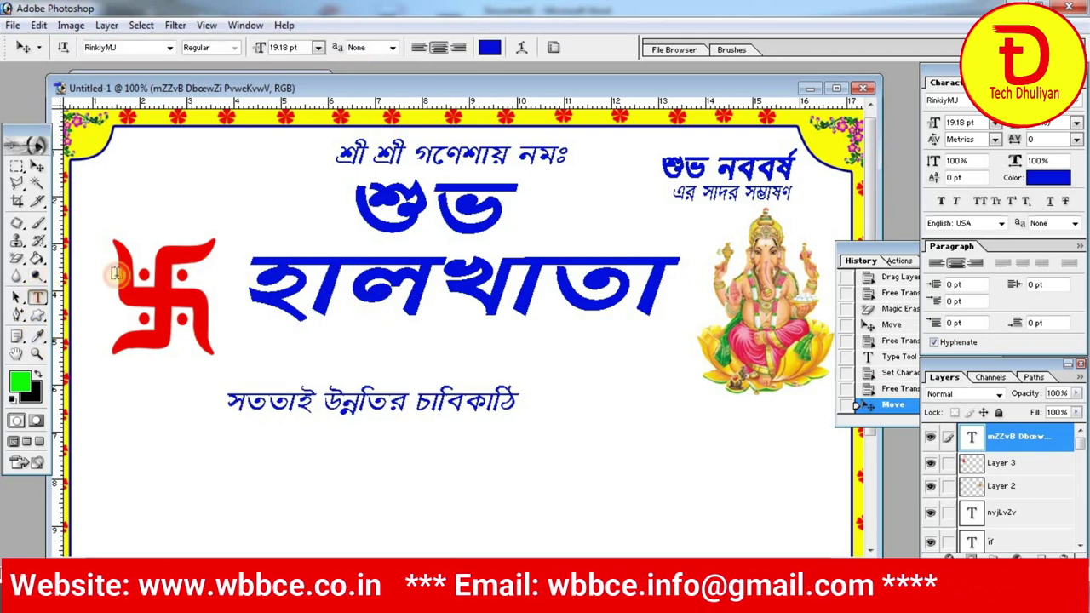
left_click_drag(224, 407, 601, 467)
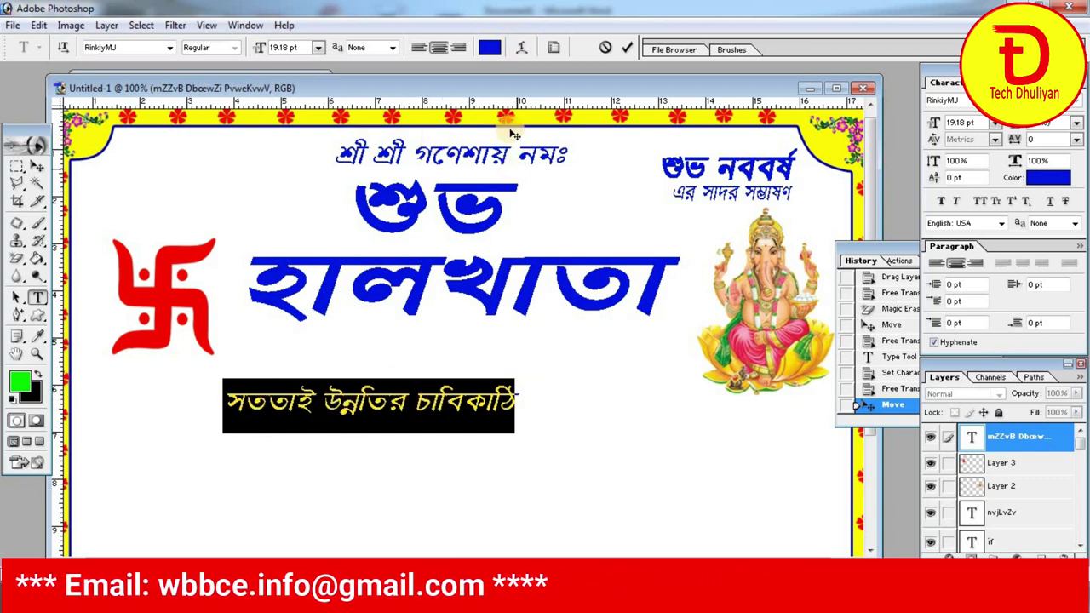
left_click(523, 47)
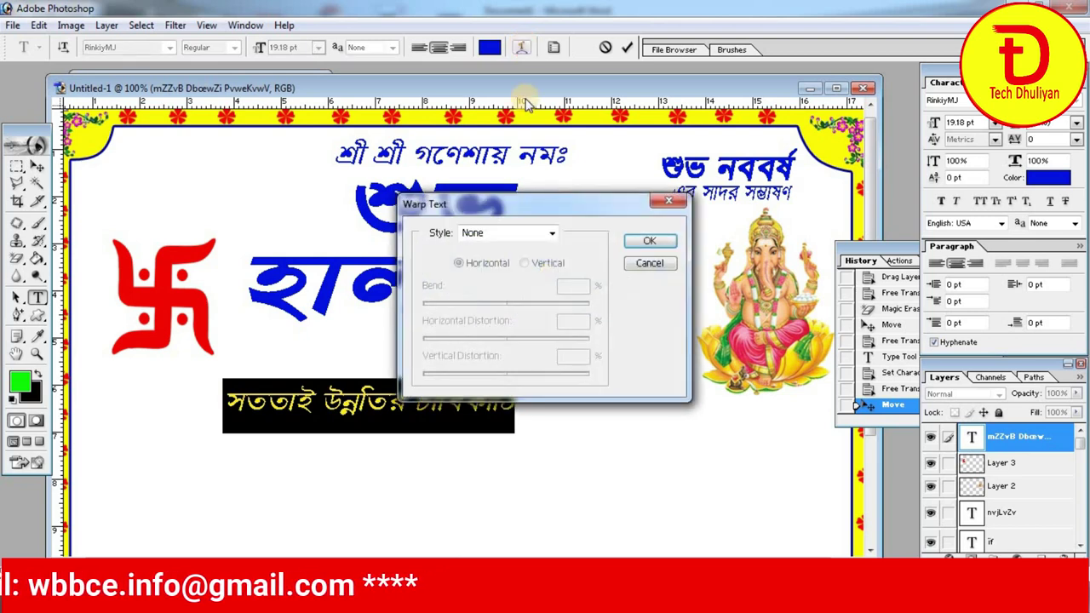
left_click(554, 233)
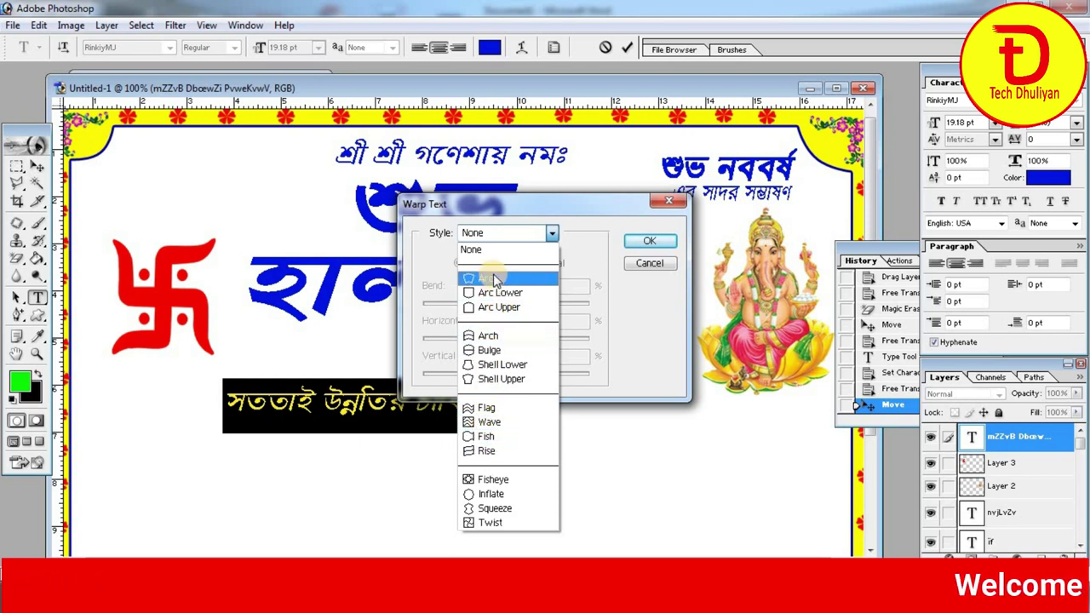
left_click(477, 341)
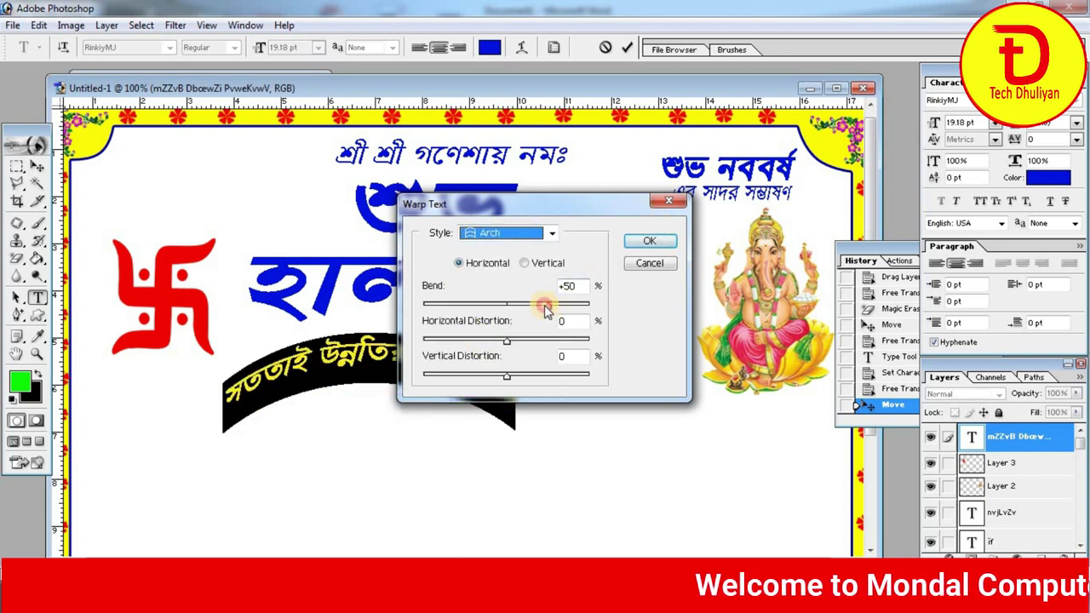
left_click_drag(545, 305, 539, 308)
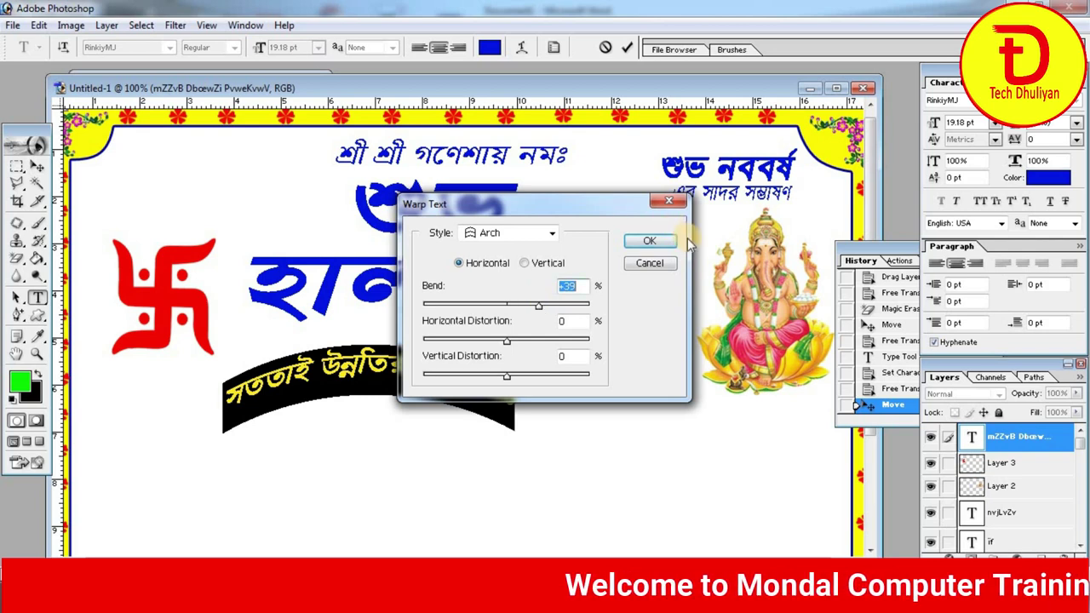
left_click(662, 243)
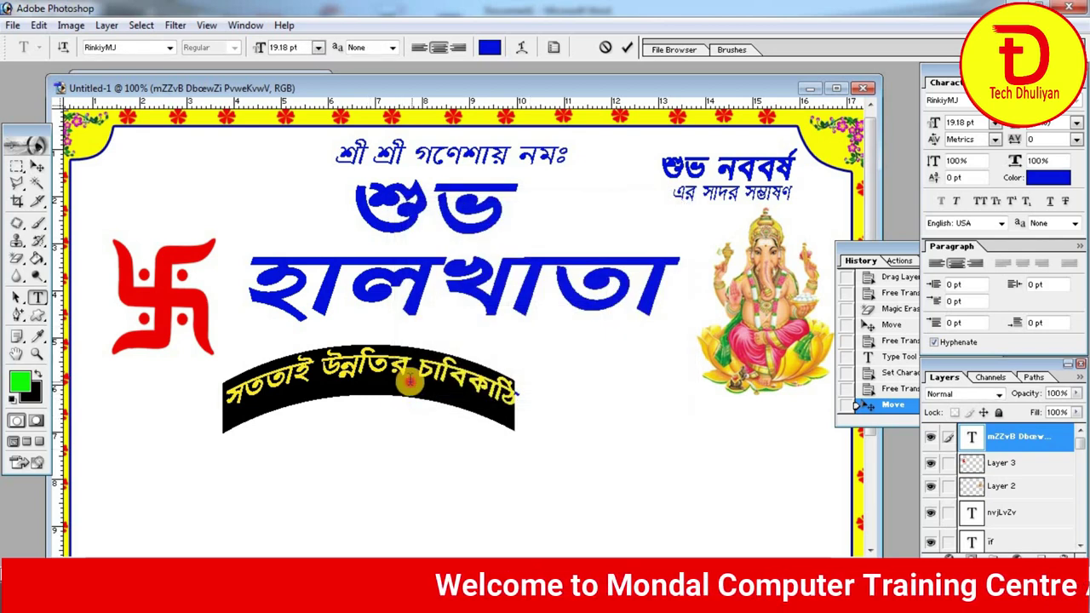
left_click(407, 379)
Move the arched tagline toward the upper left and set its font size to 18 pt
left_click_drag(482, 472, 339, 316)
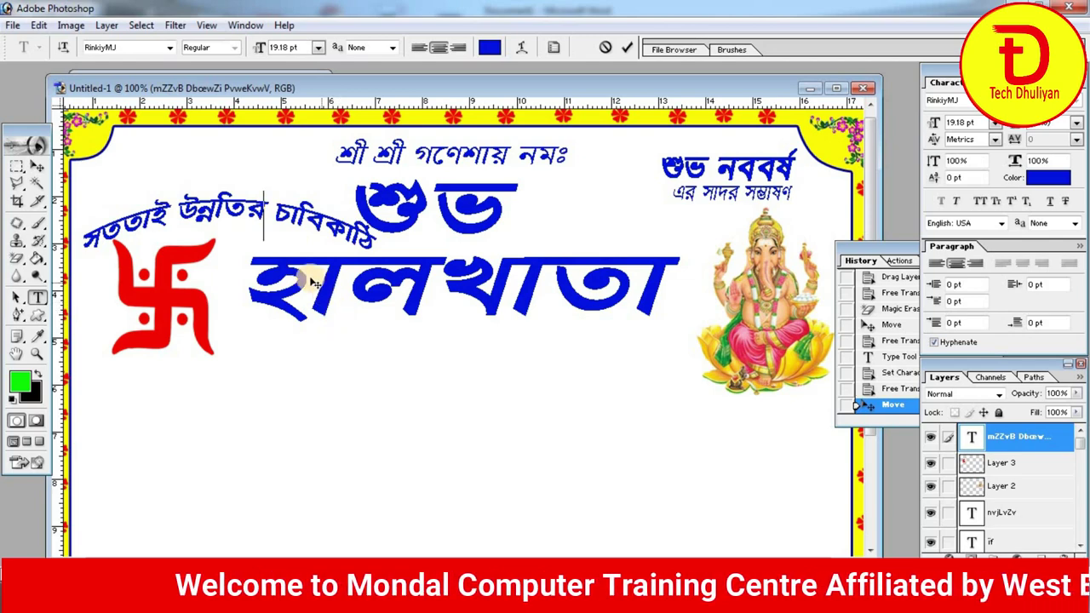
left_click_drag(84, 244, 394, 257)
left_click(318, 48)
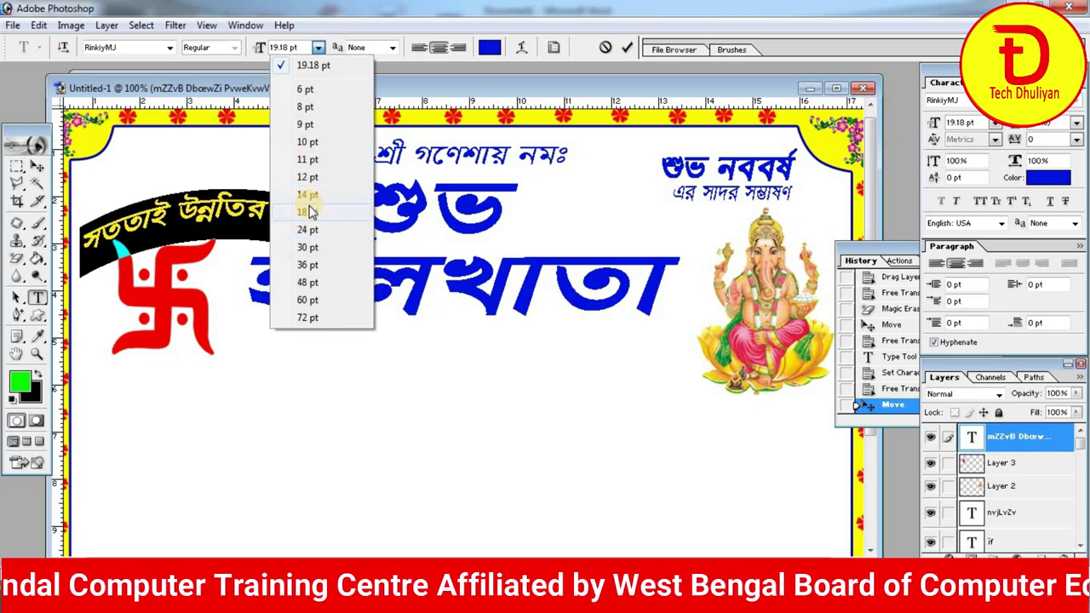
left_click(306, 211)
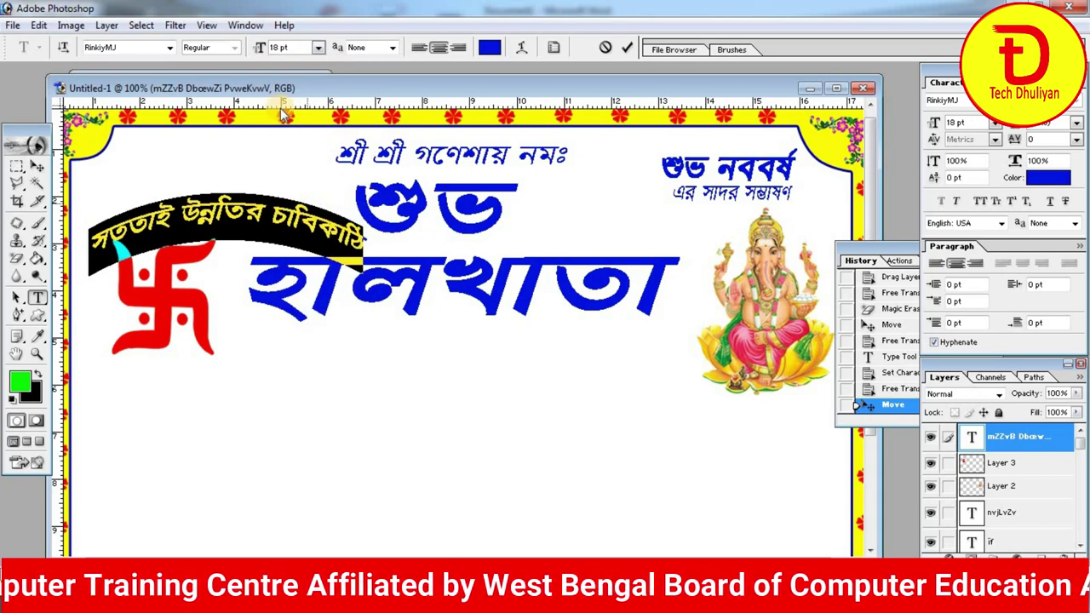
Rotate the tagline counter-clockwise, then move and shrink it into the card's top-left corner
left_click(38, 169)
key("ctrl+t")
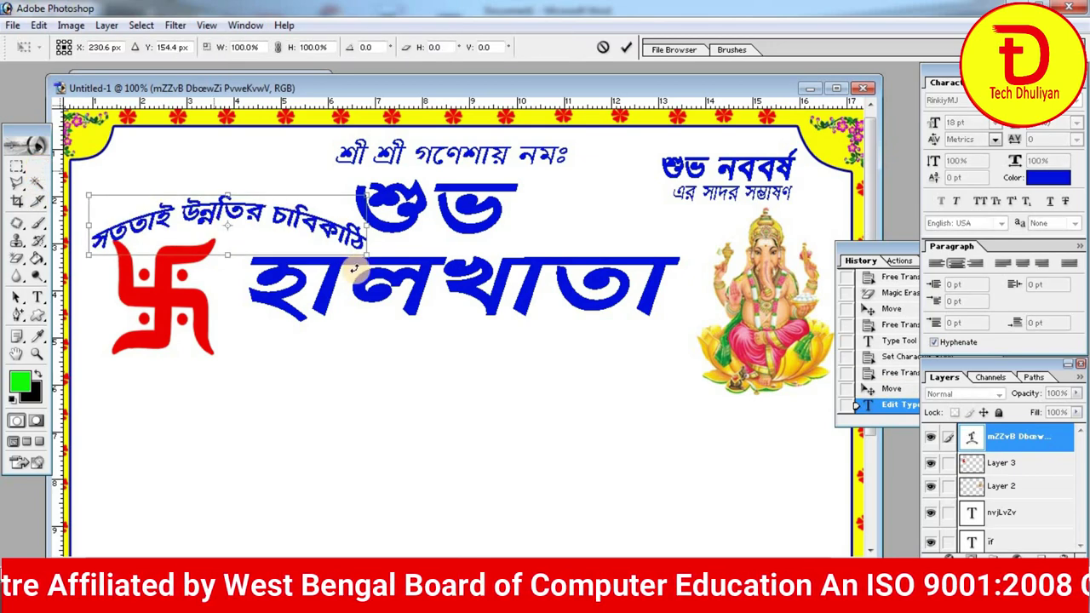
left_click_drag(426, 377, 422, 316)
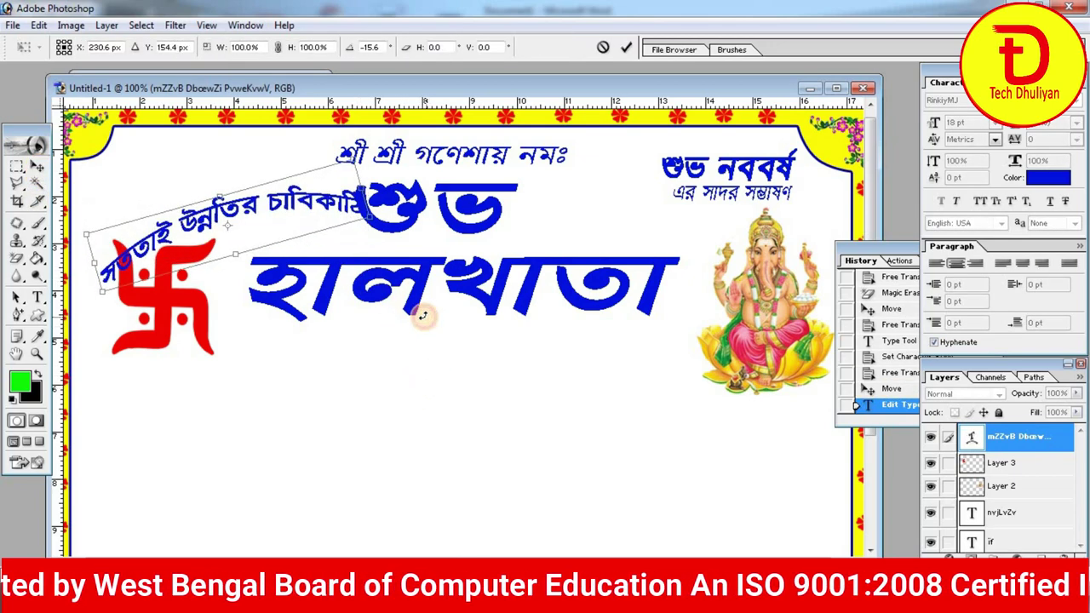
left_click_drag(288, 214, 263, 199)
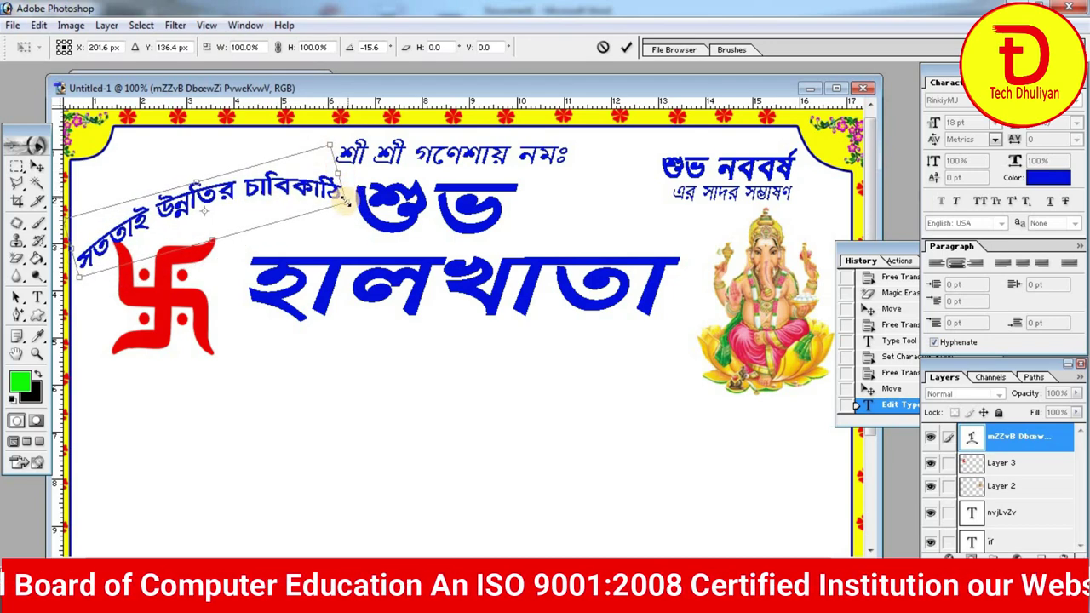
left_click_drag(345, 199, 275, 175)
key("Return")
Tilt the tagline further to −7.6° and nudge it into the corner above the swastika
key("ctrl+t")
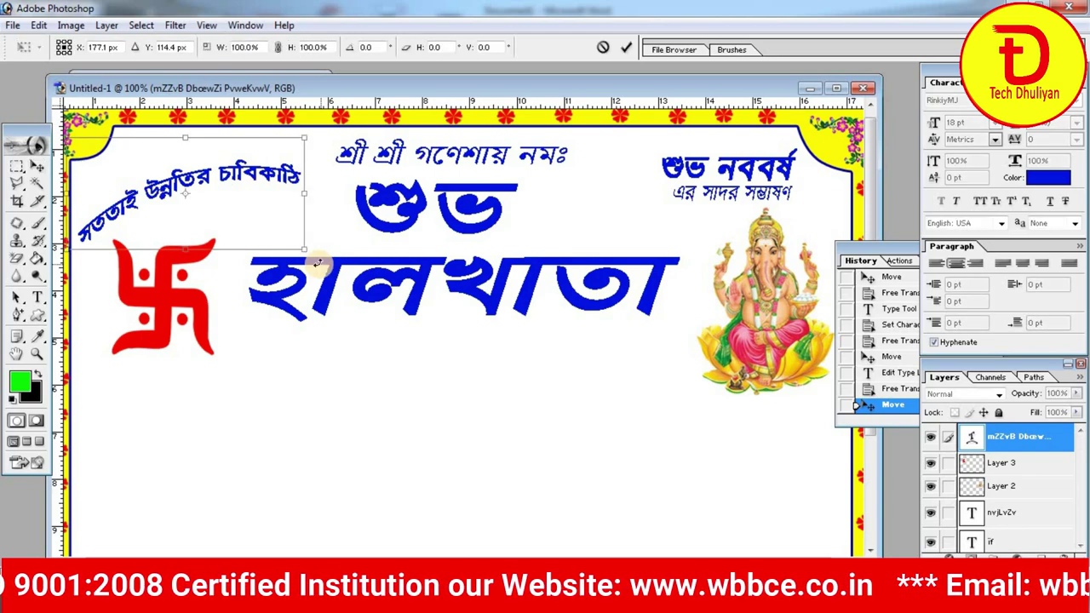
left_click_drag(322, 281, 324, 262)
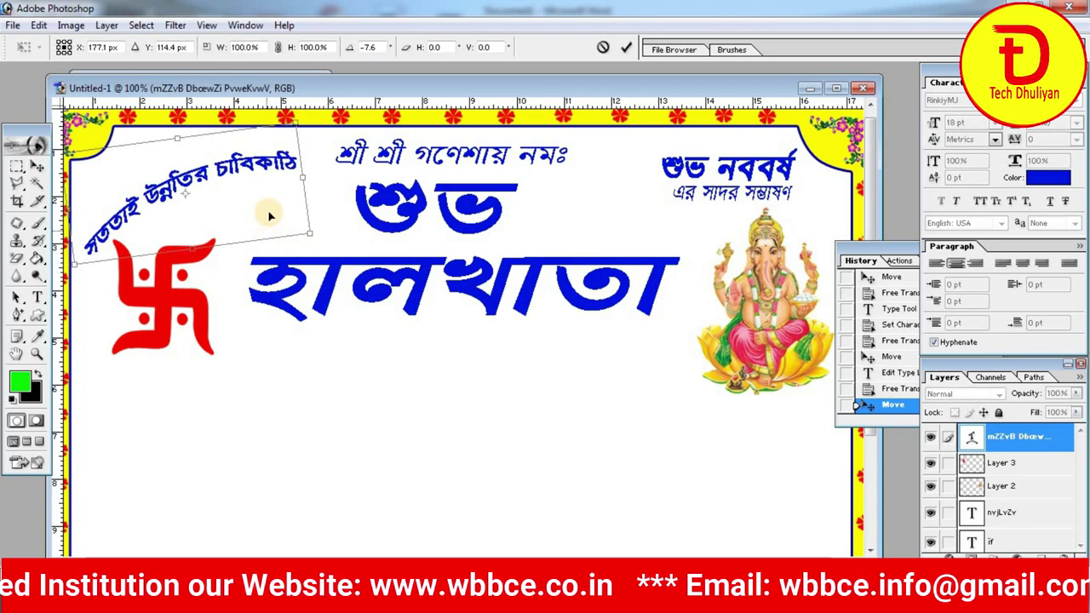
left_click_drag(268, 210, 259, 214)
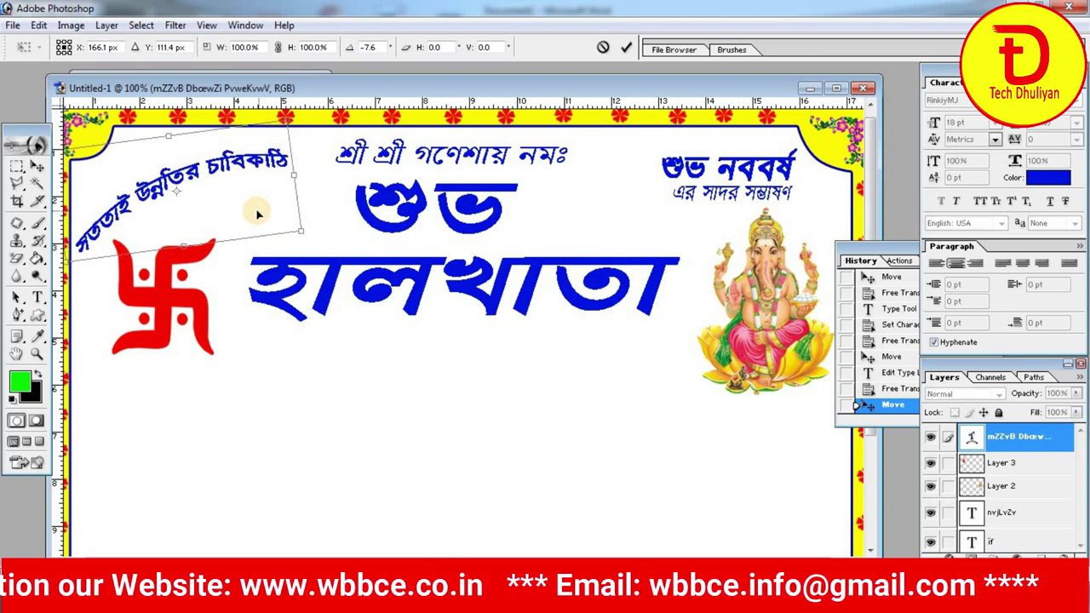
key("Return")
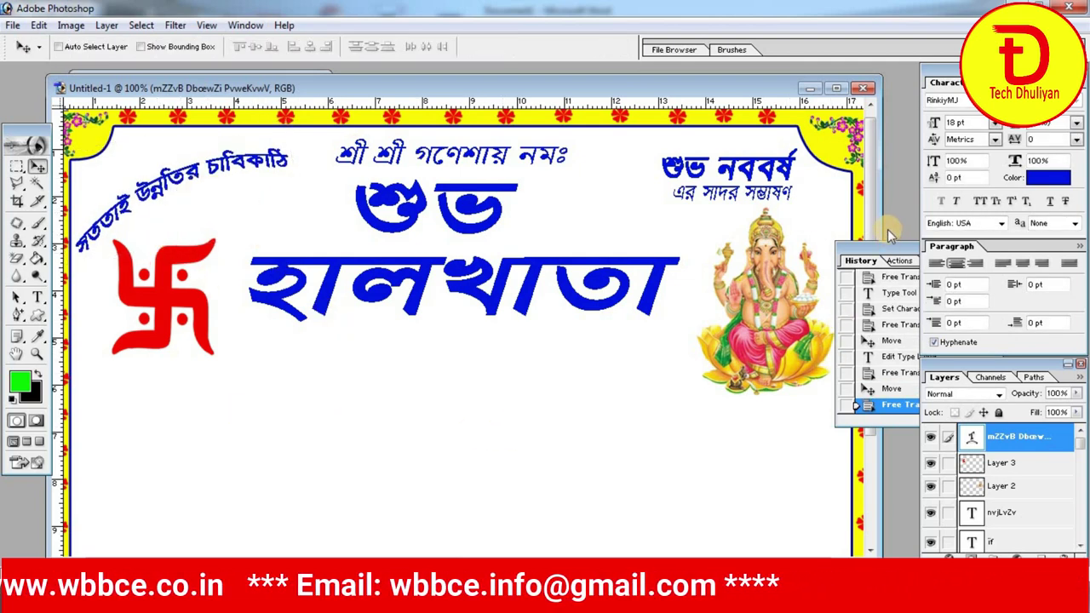
left_click_drag(870, 206, 871, 264)
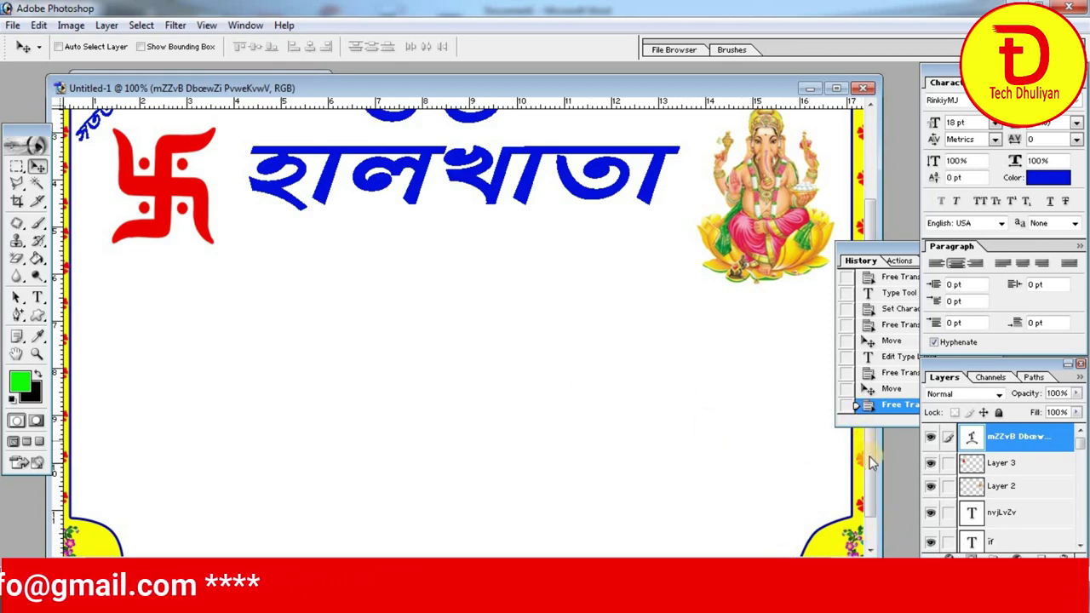
Cut the invitation paragraph from সুধী to কামনা করি। out of the Word document
scroll(870, 462, "down", 2)
key("ctrl+o")
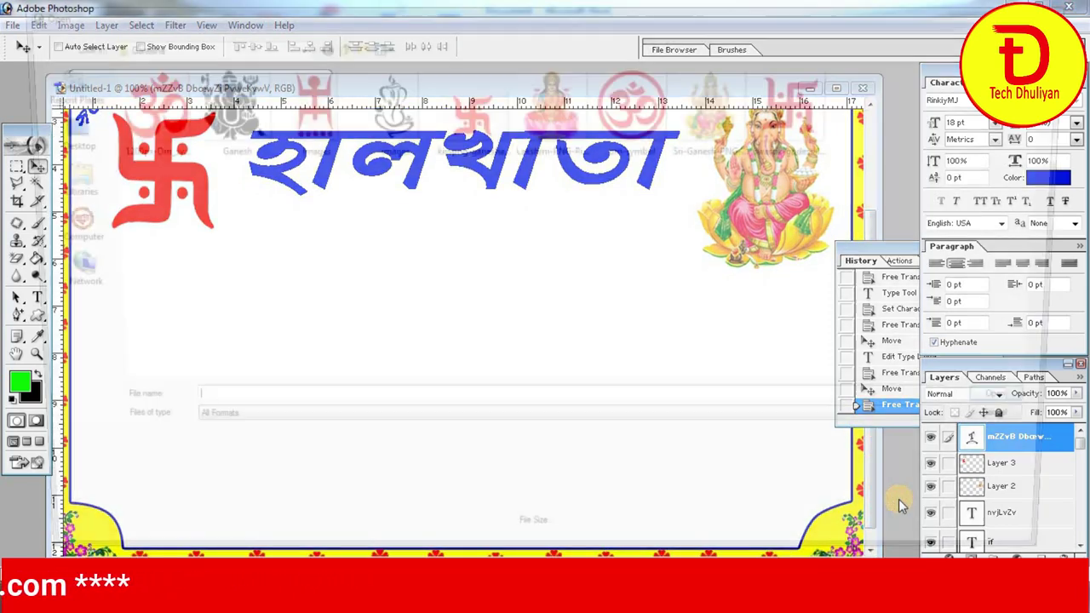
left_click(1078, 7)
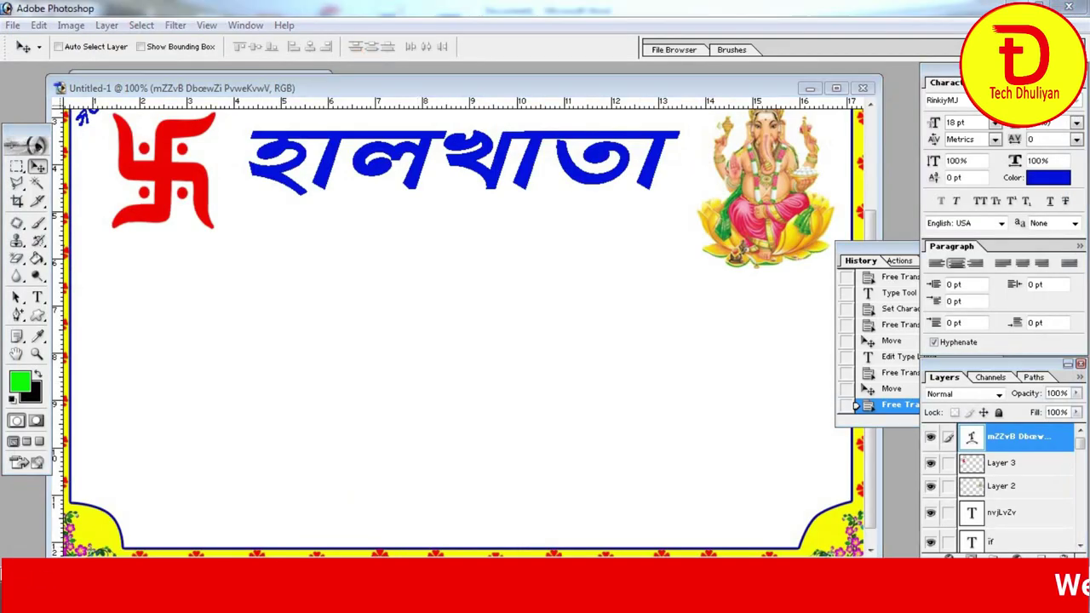
key("alt+Tab")
left_click_drag(287, 315, 436, 389)
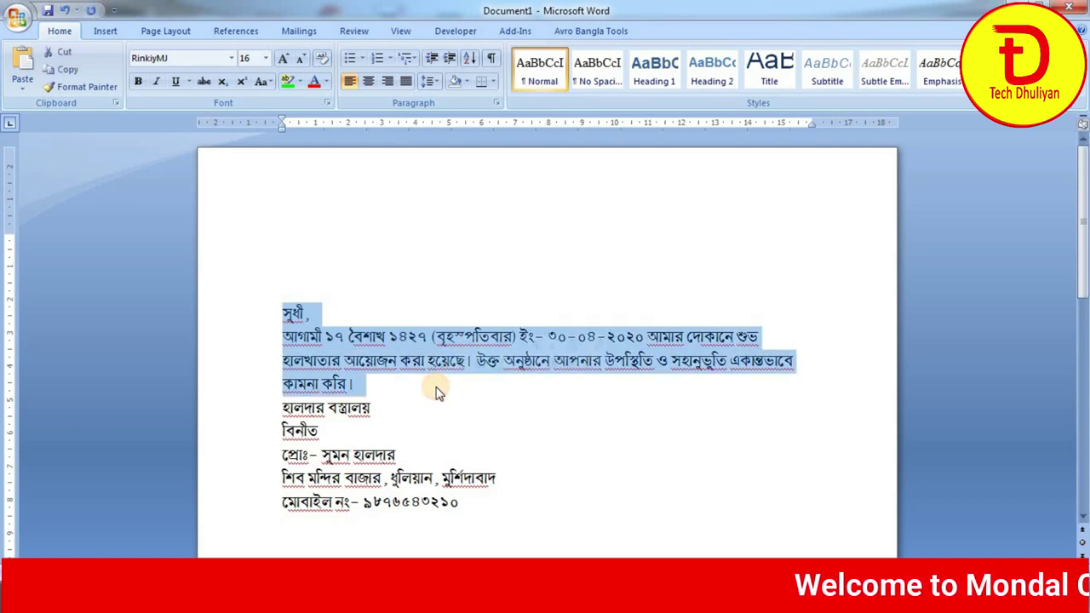
key("Delete")
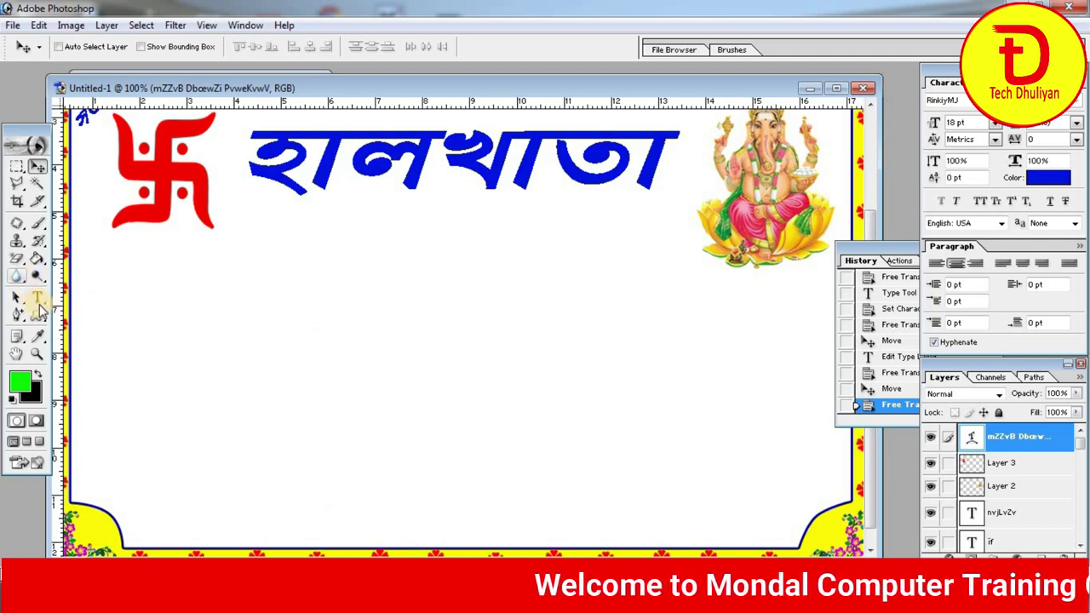
Paste the invitation paragraph as a new left-aligned text layer at the card's left edge below হালখাতা
left_click(38, 300)
left_click(121, 334)
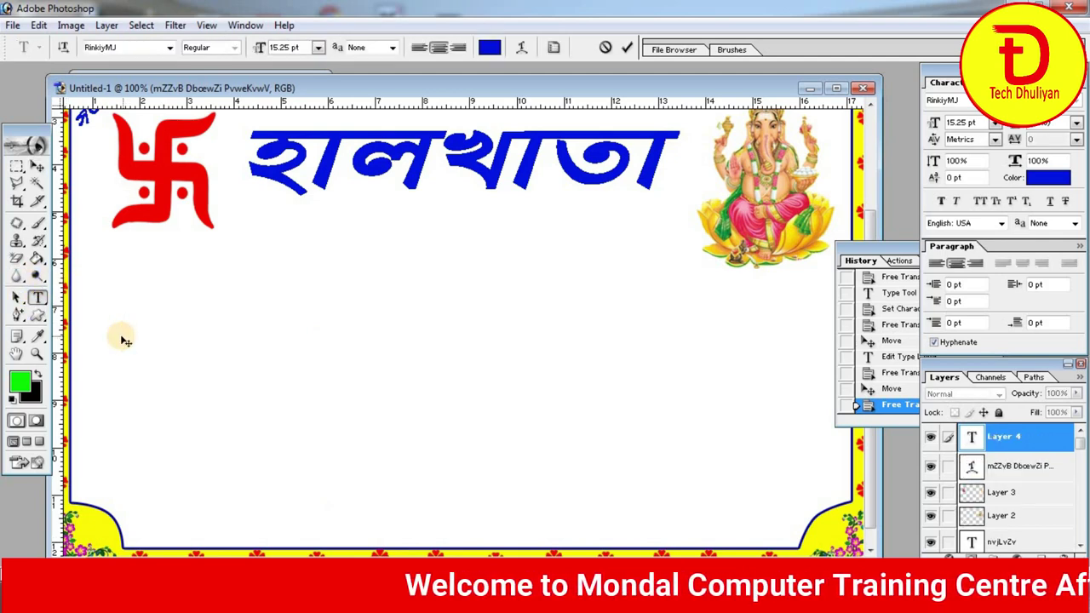
key("ctrl+v")
left_click_drag(230, 449, 457, 396)
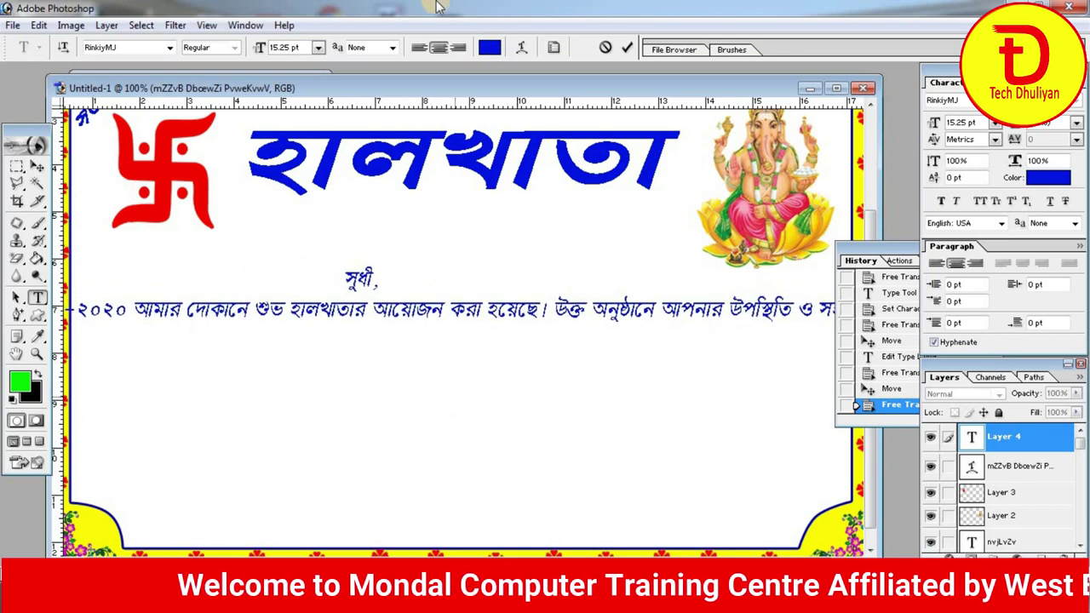
left_click(419, 48)
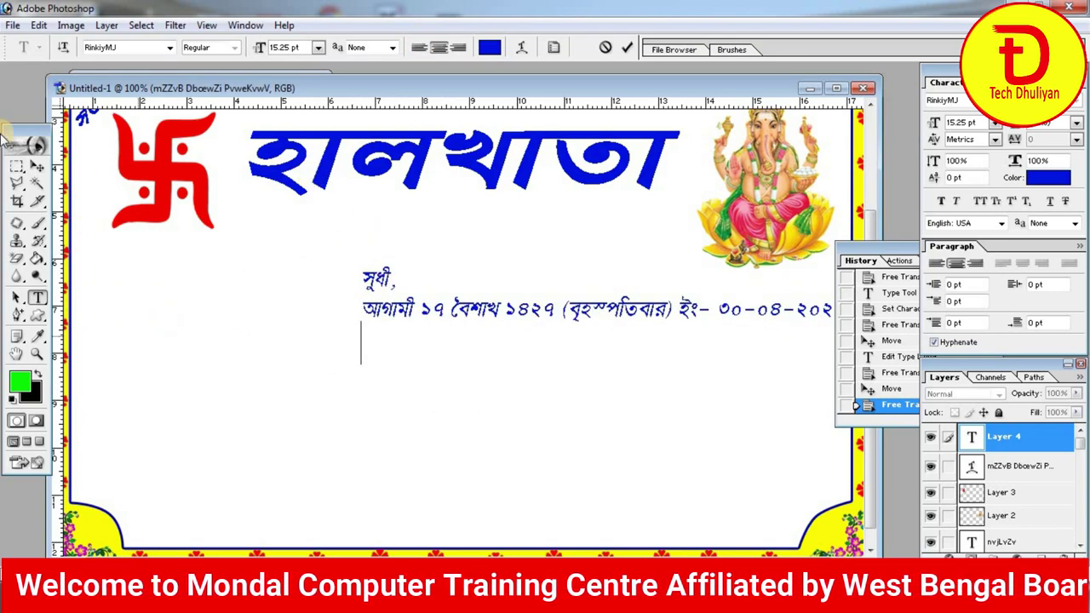
left_click(38, 167)
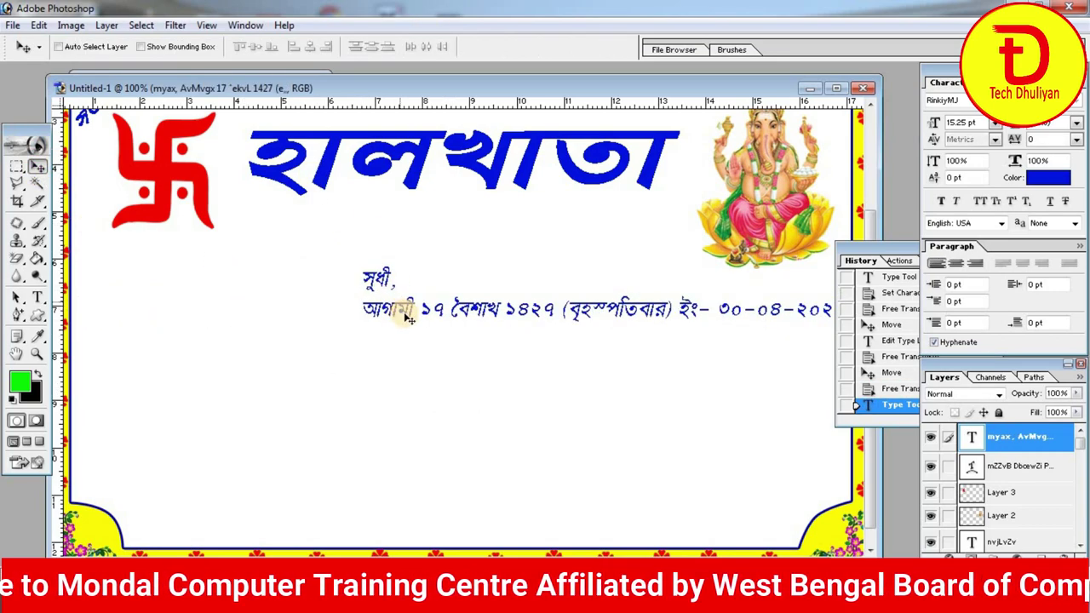
left_click_drag(383, 308, 92, 284)
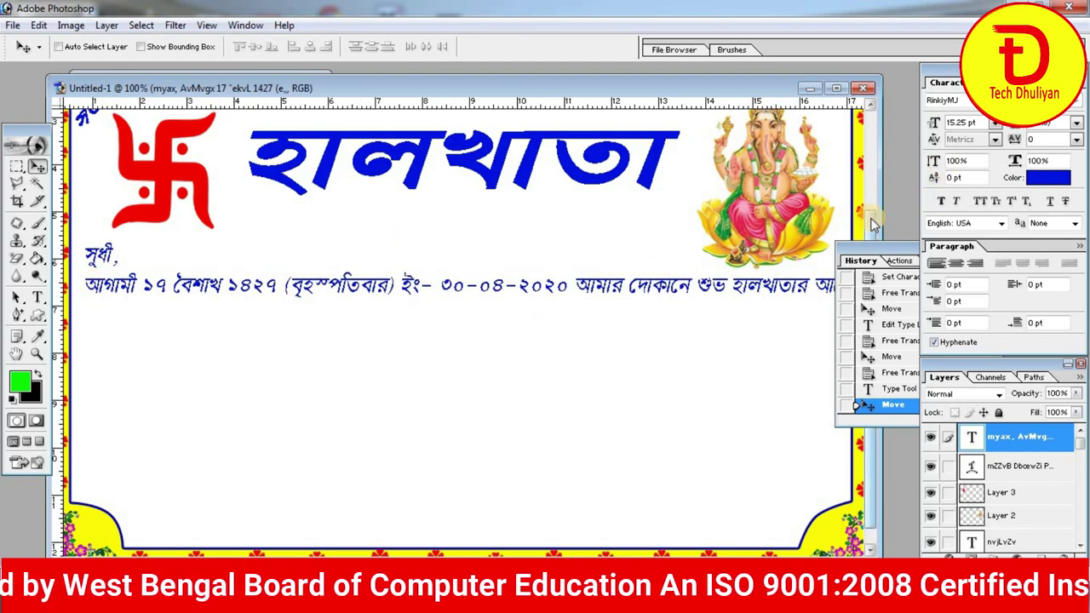
left_click_drag(872, 225, 871, 248)
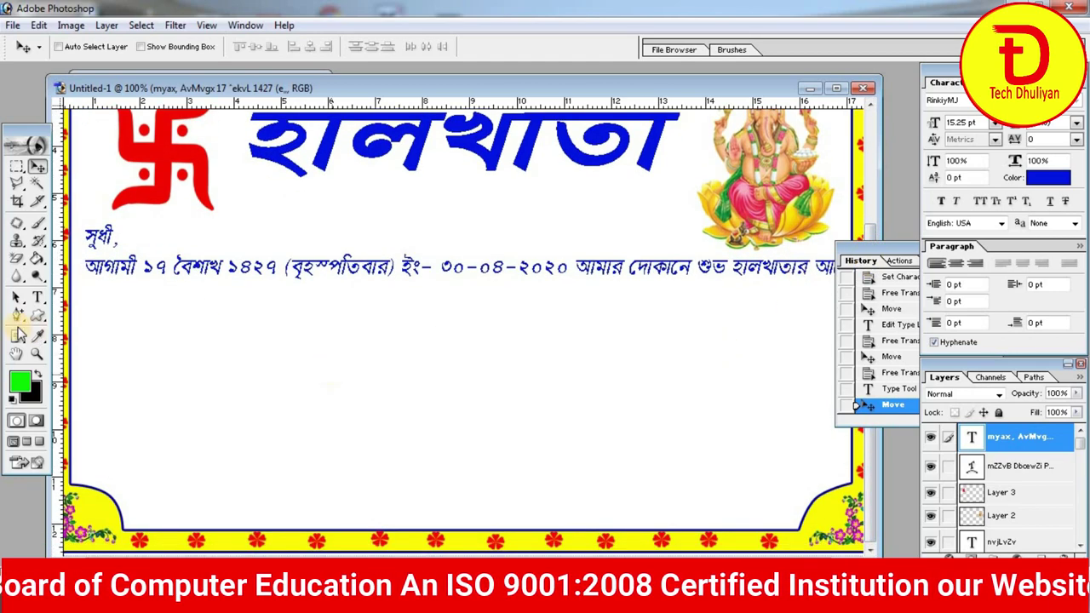
Break the invitation sentence before আয়োজন so the rest wraps onto a second line
left_click(39, 296)
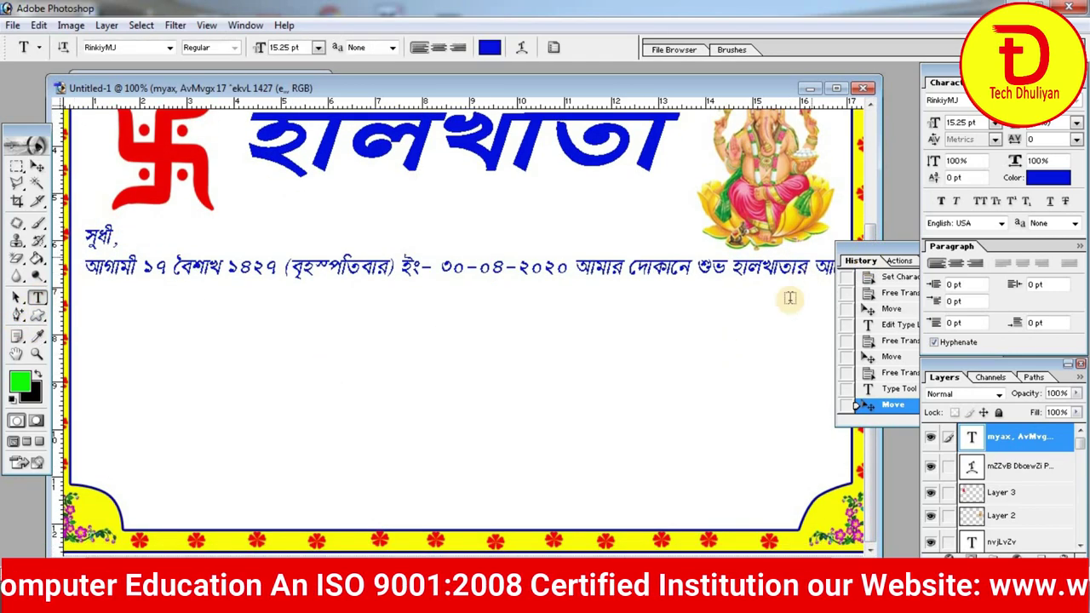
left_click(818, 266)
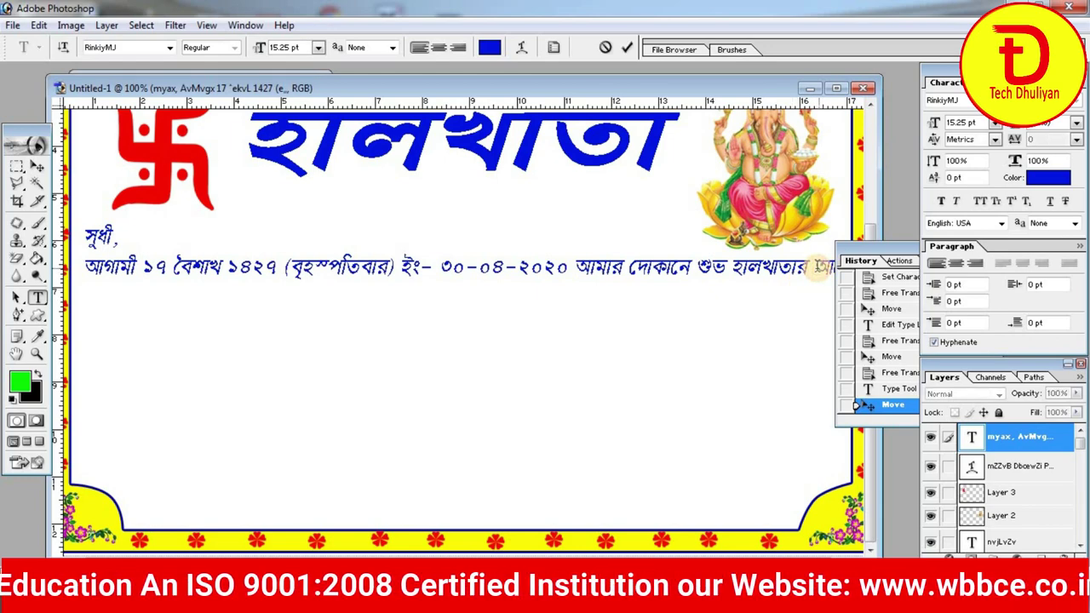
type("আয়োজন করা হয়েছে। উক্ত অনুষ্ঠানে আপনার উপস্থিতি ও সহানুভূতি একান্তভাবে কামনা করি।")
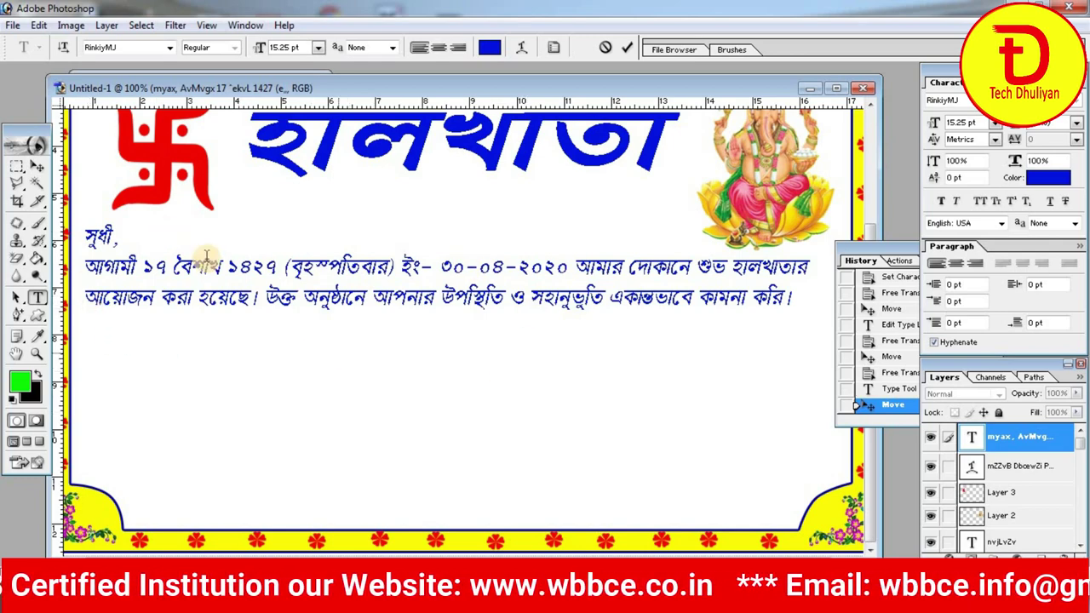
left_click(38, 168)
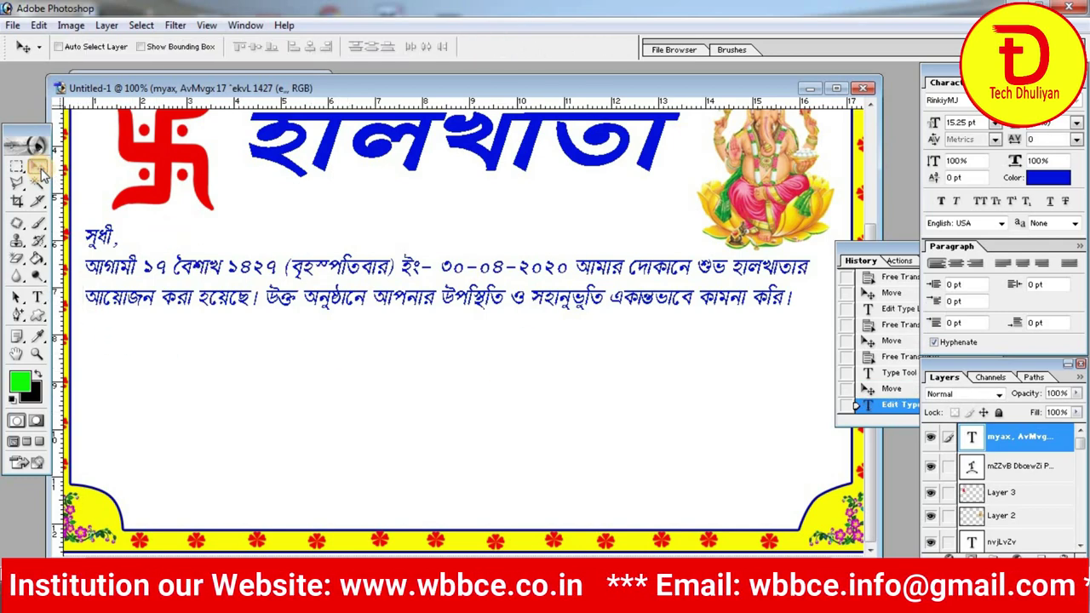
Scale the invitation text up to about 16 pt and nudge it slightly upward
key("ctrl+t")
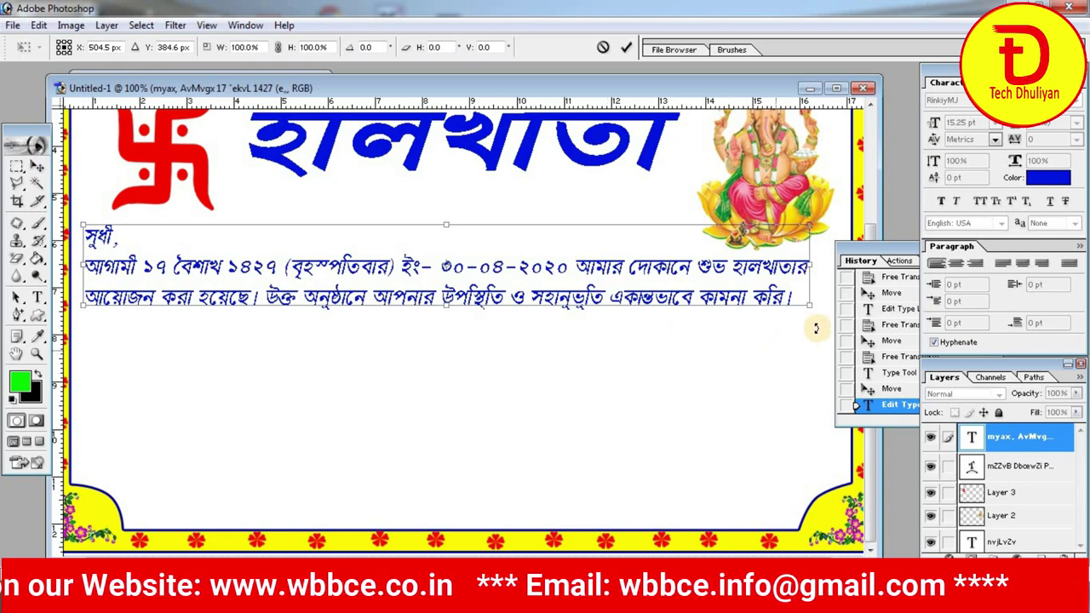
left_click_drag(811, 303, 834, 310)
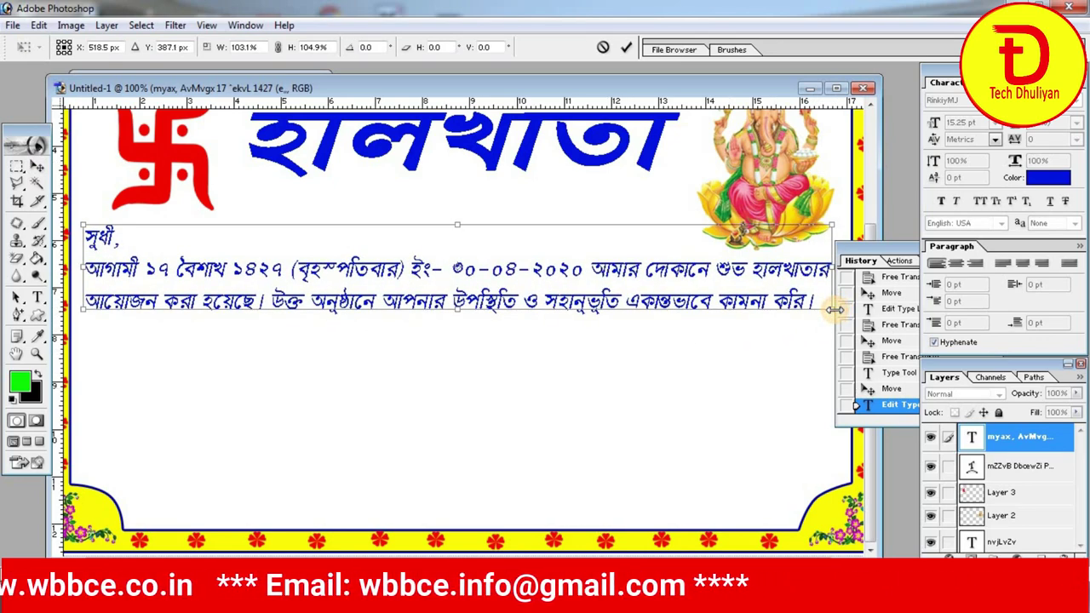
key("Return")
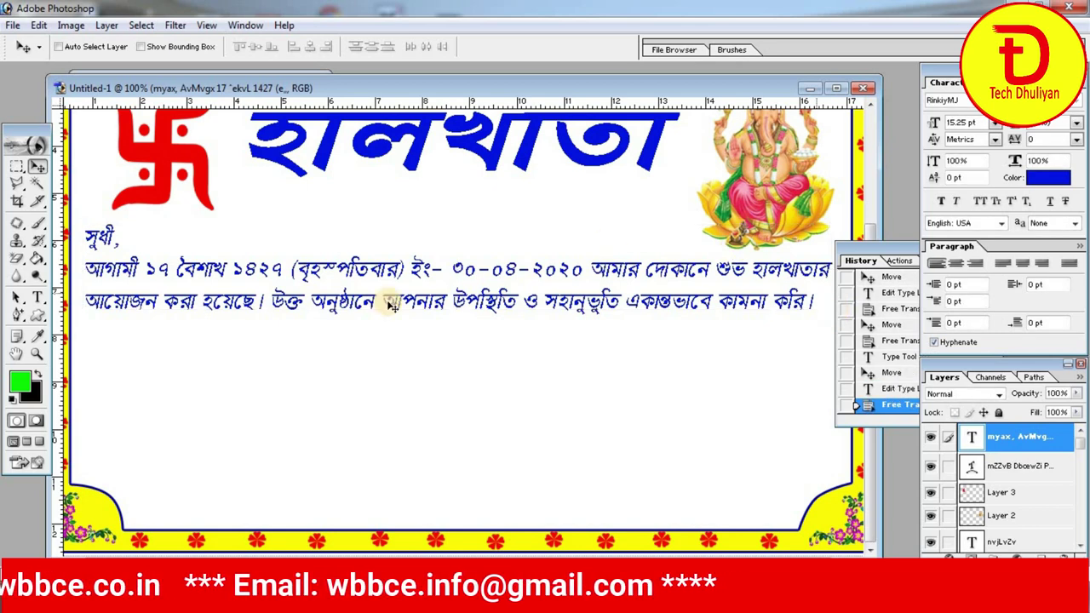
left_click(38, 298)
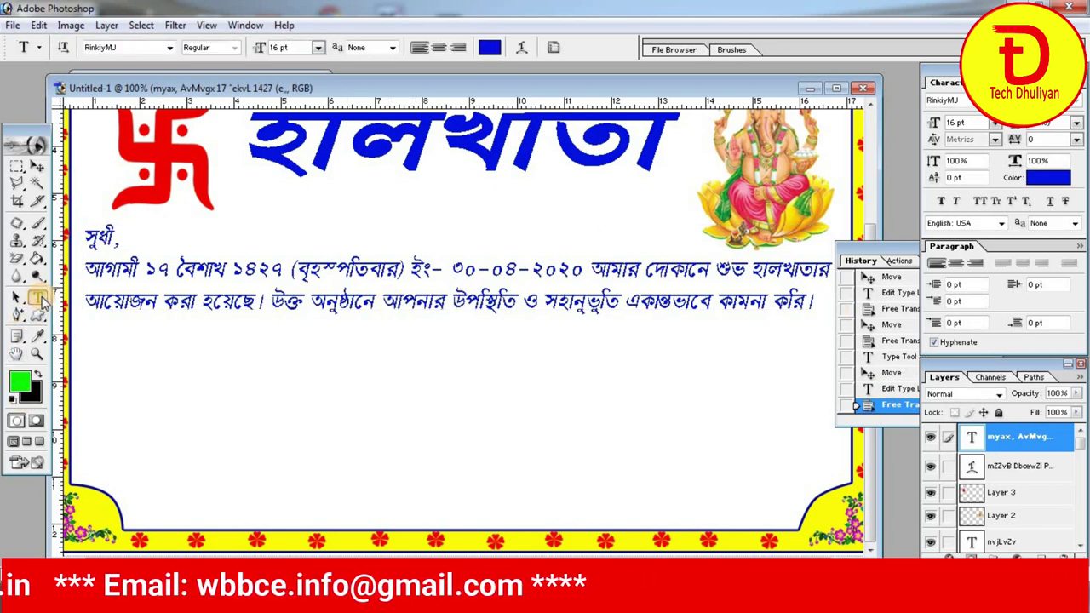
left_click(38, 166)
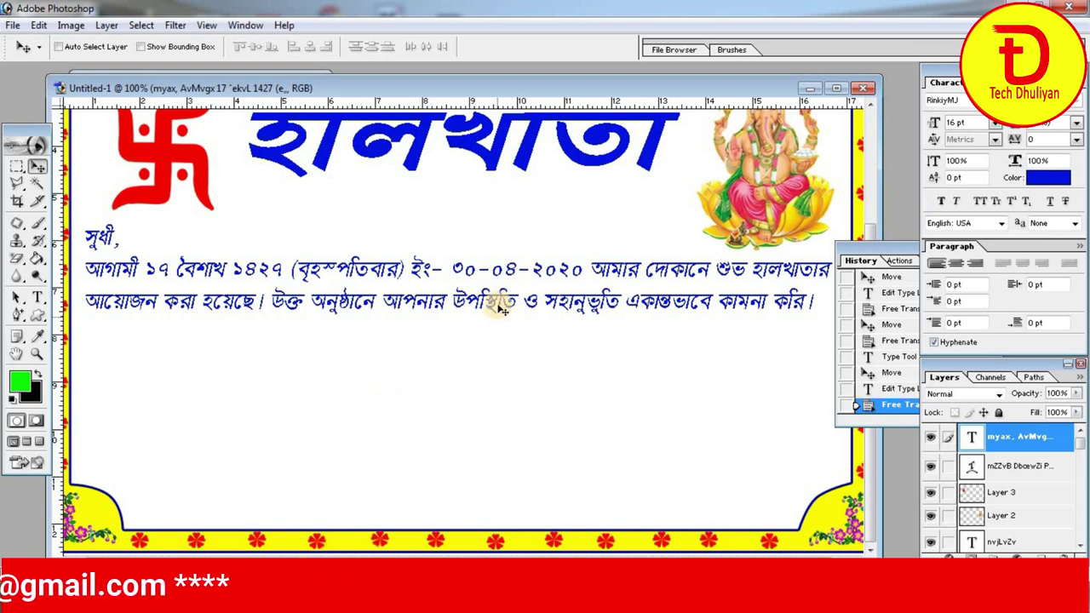
left_click_drag(498, 294, 500, 284)
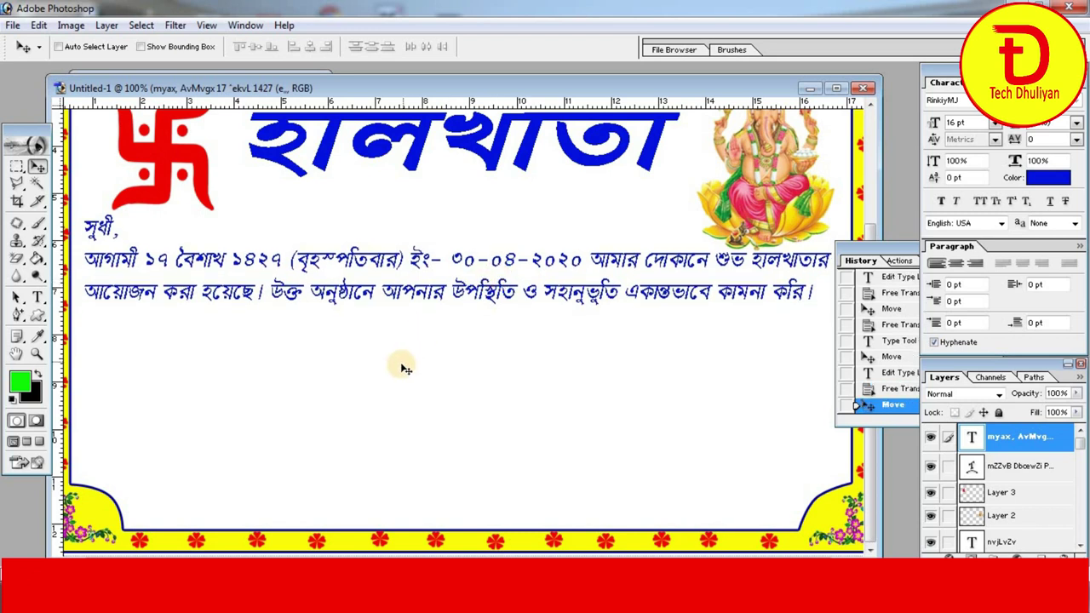
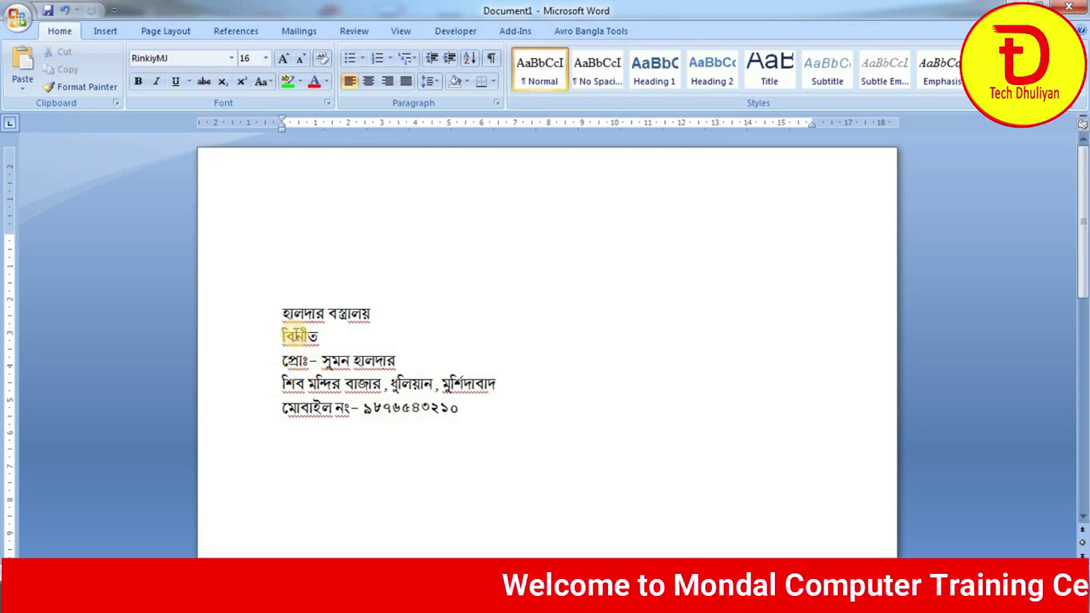
Select the first Word line হালদার বস্ত্রালয় and cut it from the address text
left_click_drag(282, 314, 376, 313)
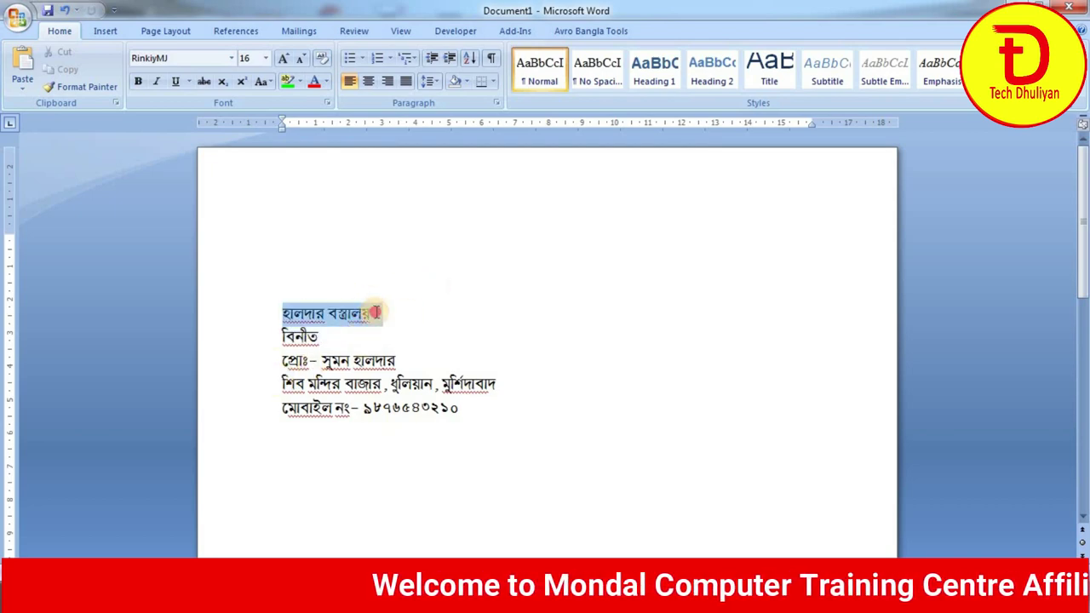
key("Delete")
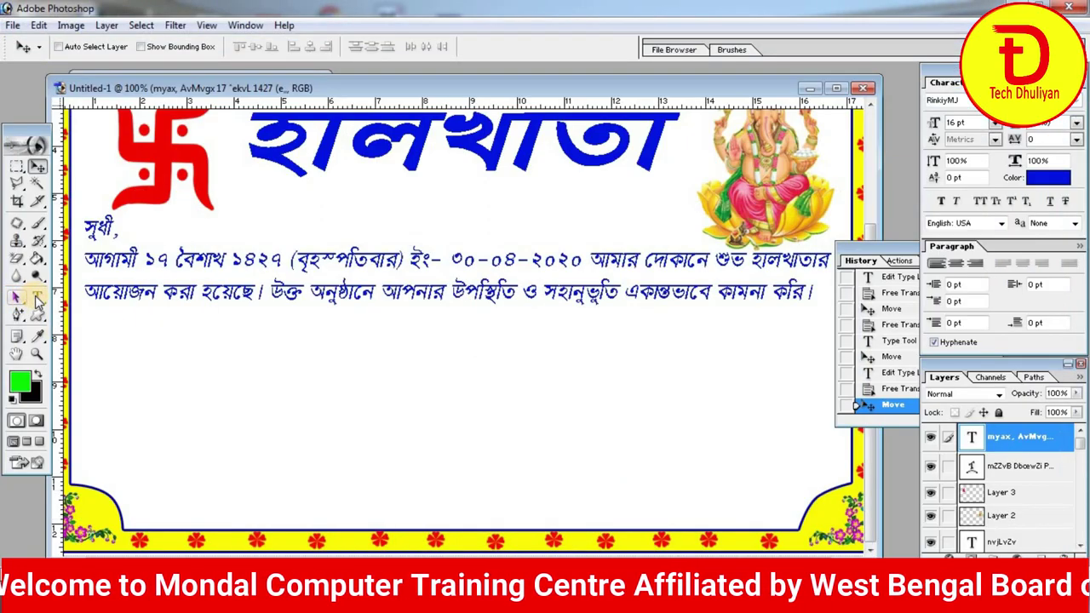
Paste হালদার বস্ত্রালয় as a text layer, enlarge it about 3.5 times, and move it under the paragraph
left_click(37, 298)
left_click(118, 381)
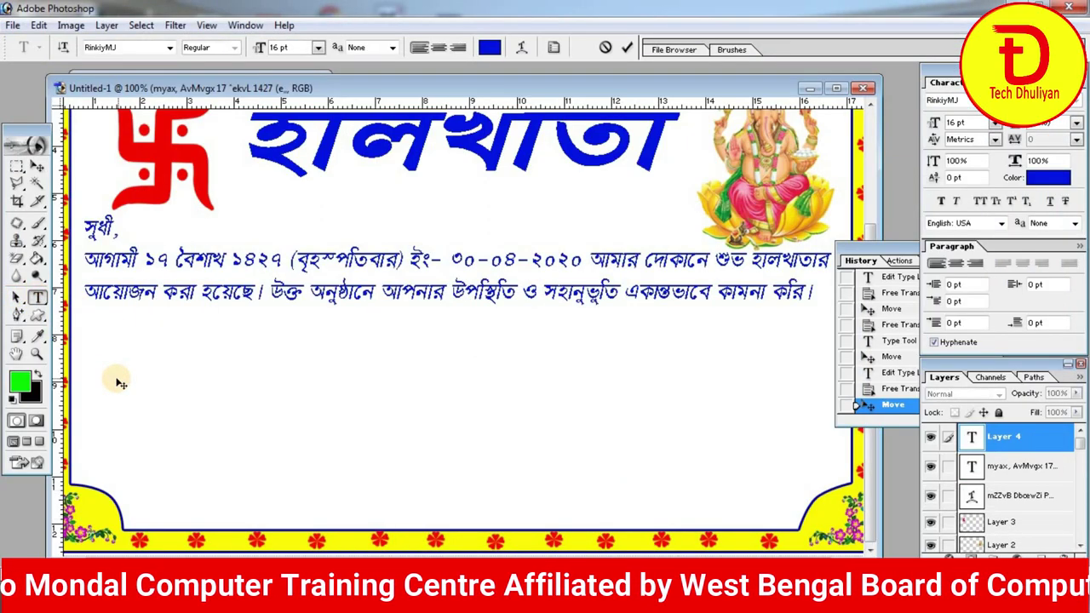
left_click(37, 168)
key("ctrl+t")
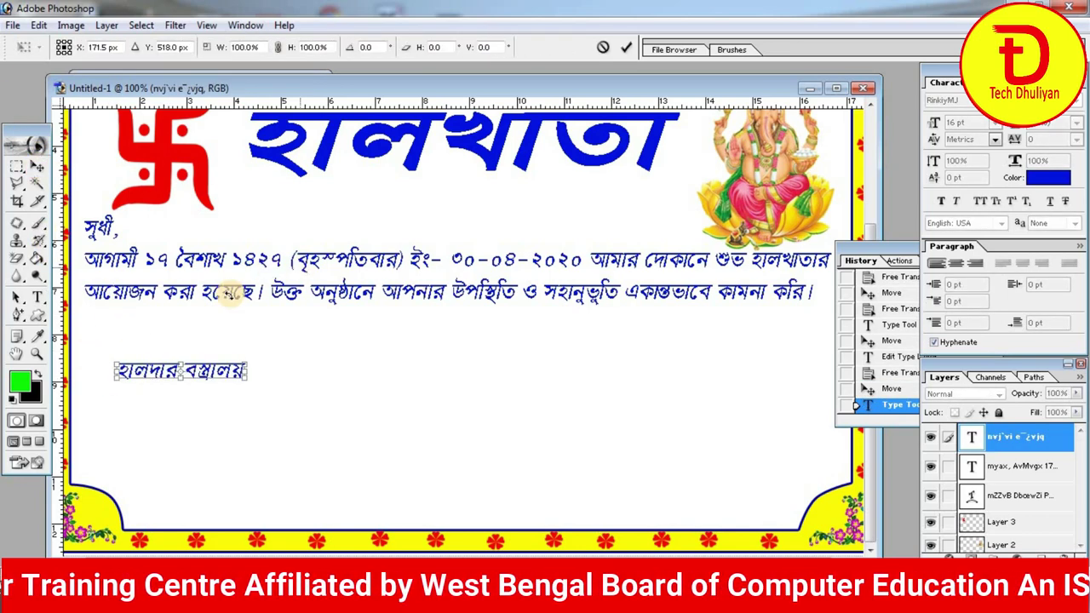
left_click_drag(245, 376, 699, 423)
key("Return")
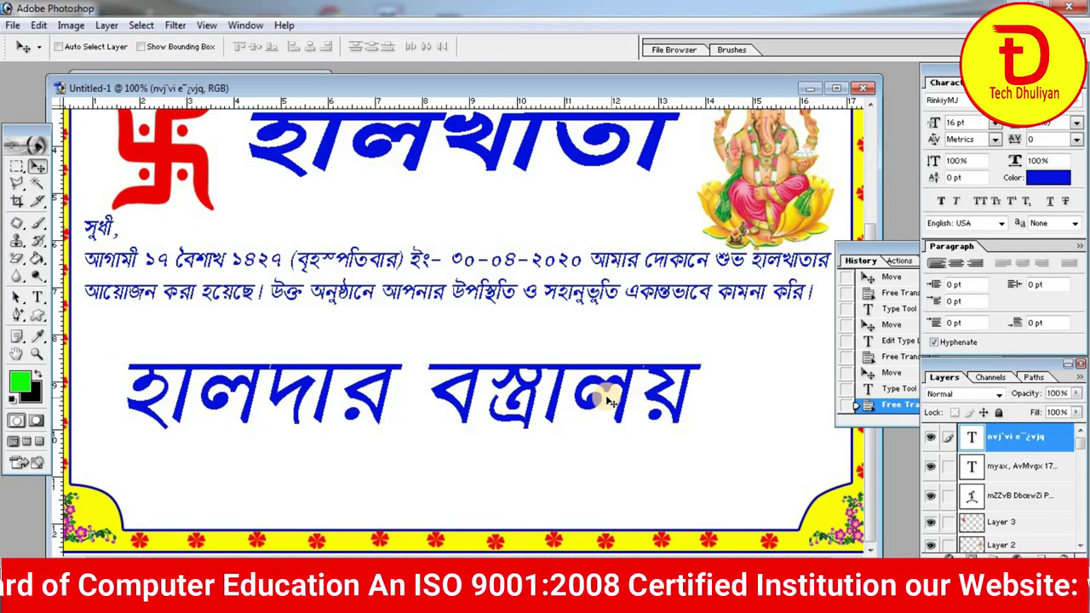
left_click_drag(620, 397, 756, 358)
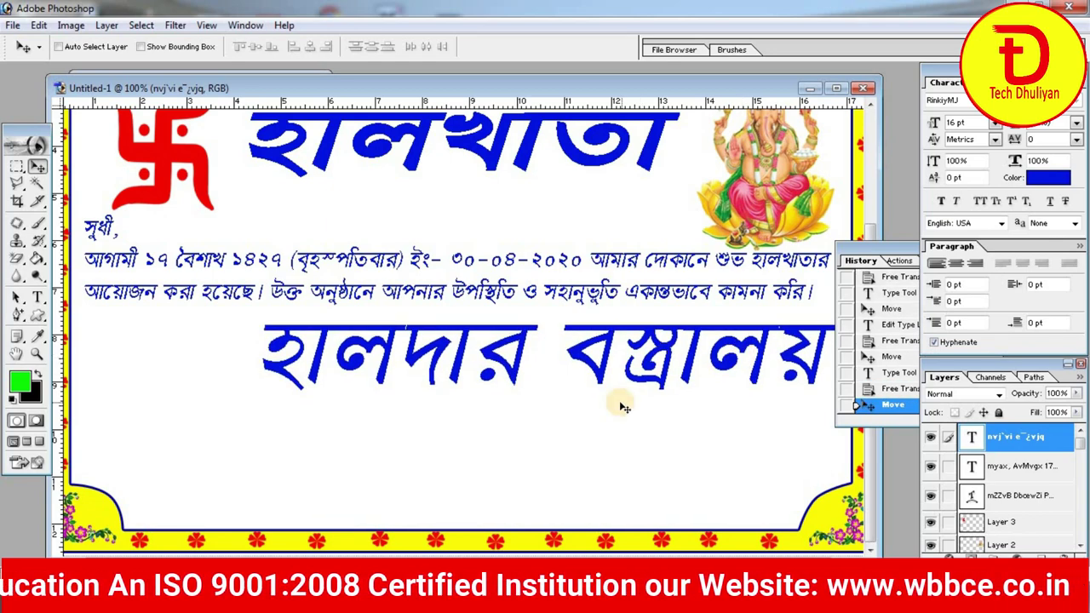
Stretch the shop name wider and taller, apply Faux Bold, and shift it slightly left and up
key("ctrl+t")
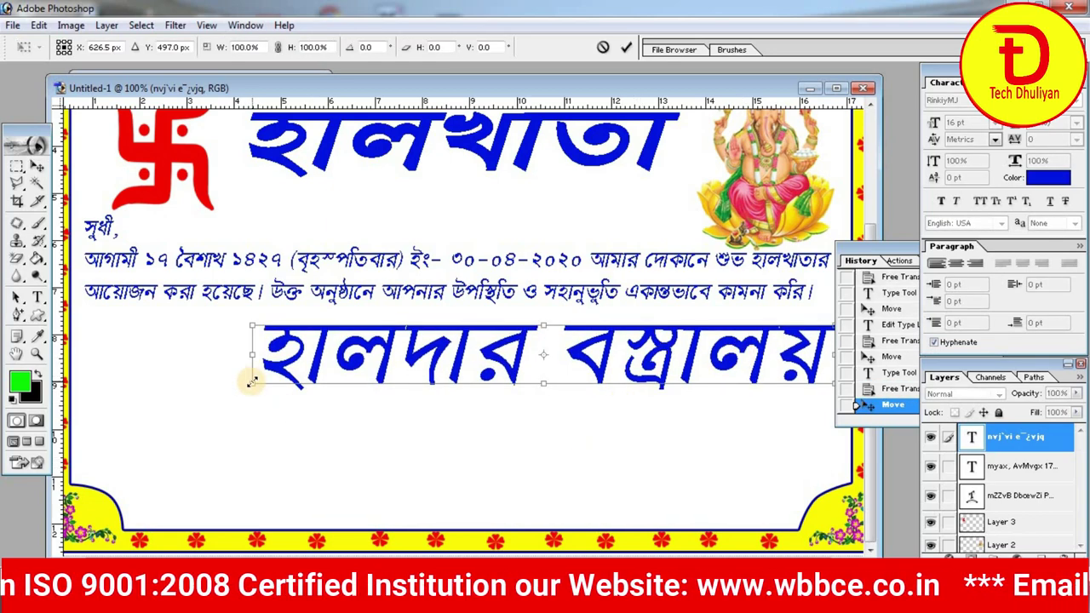
left_click_drag(252, 382, 114, 399)
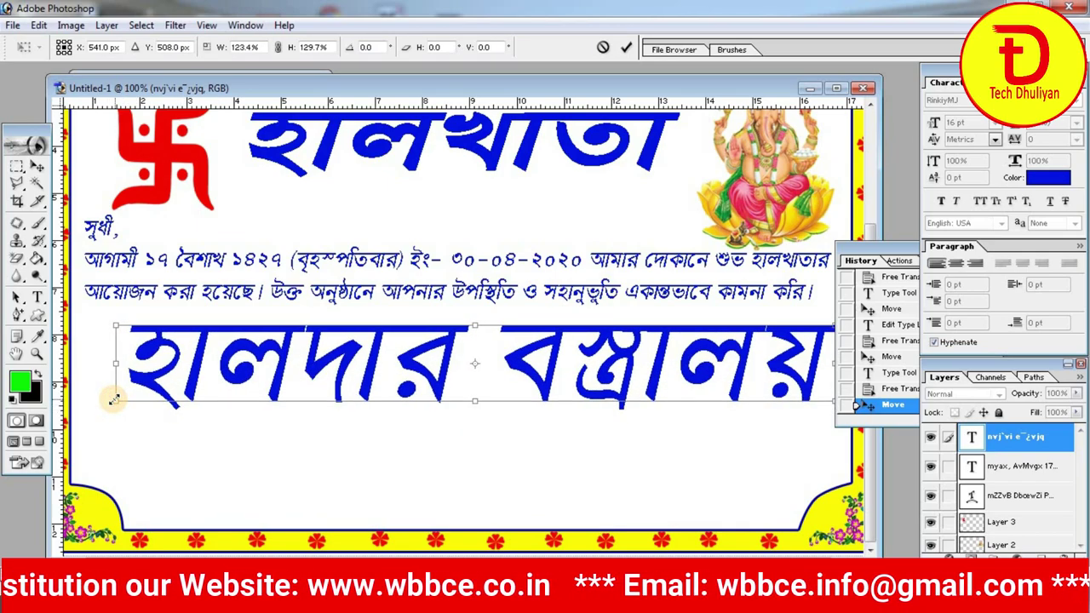
key("Return")
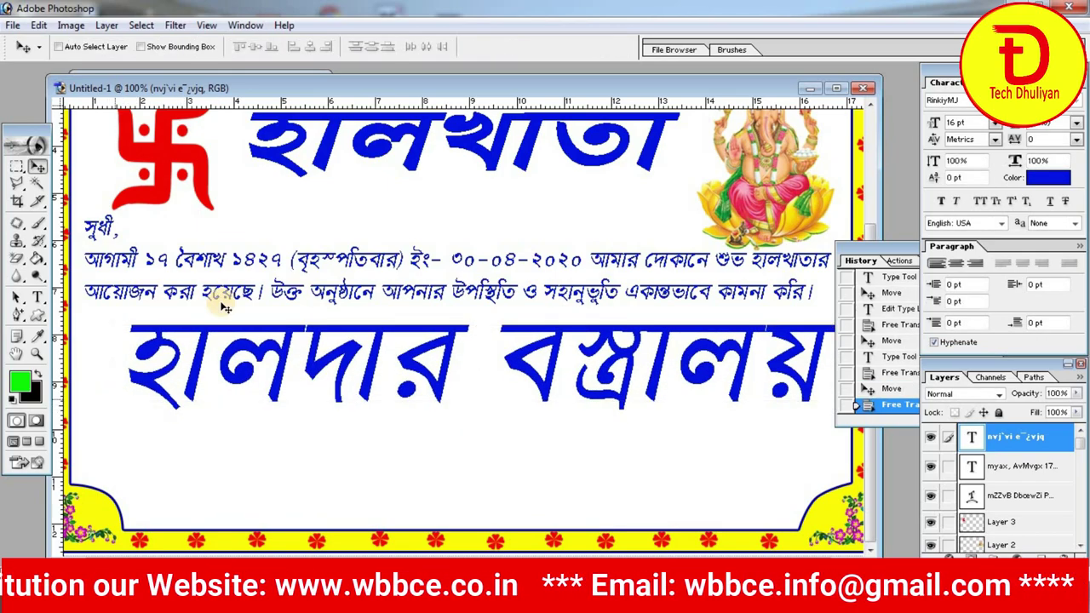
left_click(936, 202)
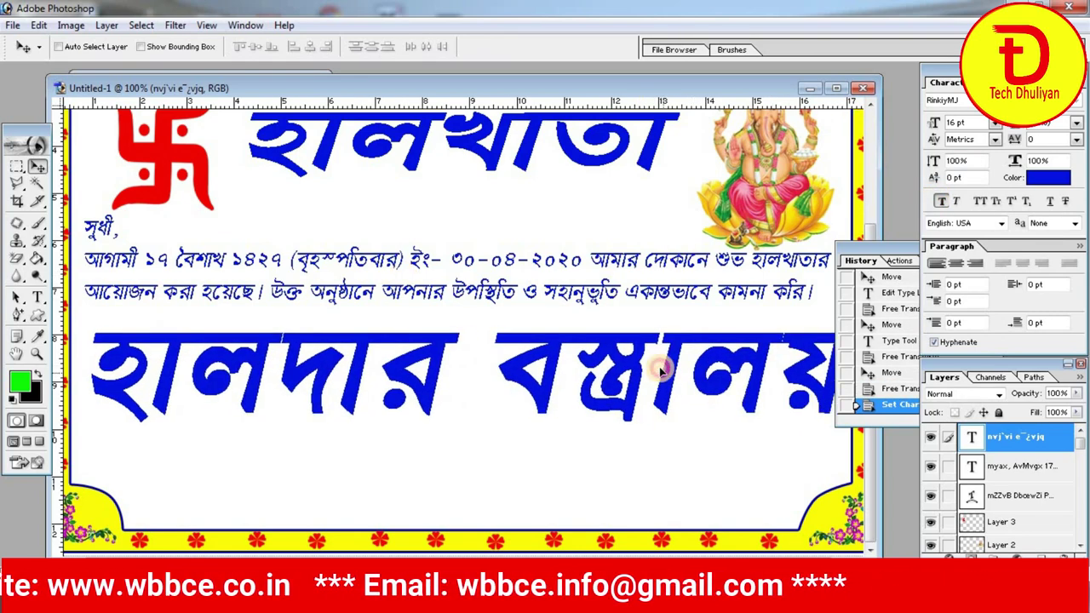
left_click_drag(660, 366, 654, 342)
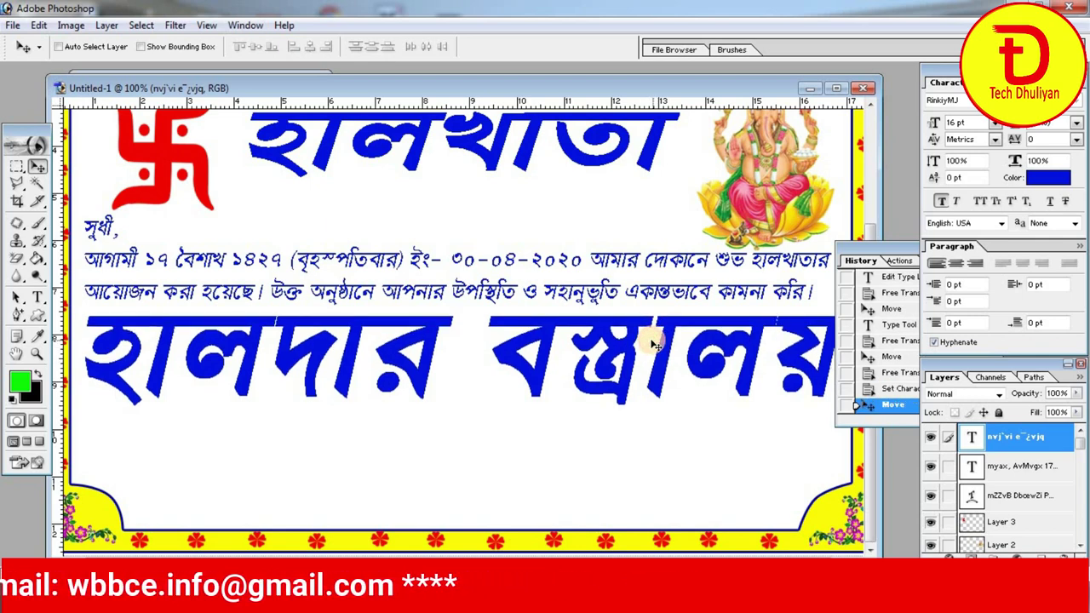
Shrink the shop name slightly to fit the card and nudge it into final position
key("ctrl+t")
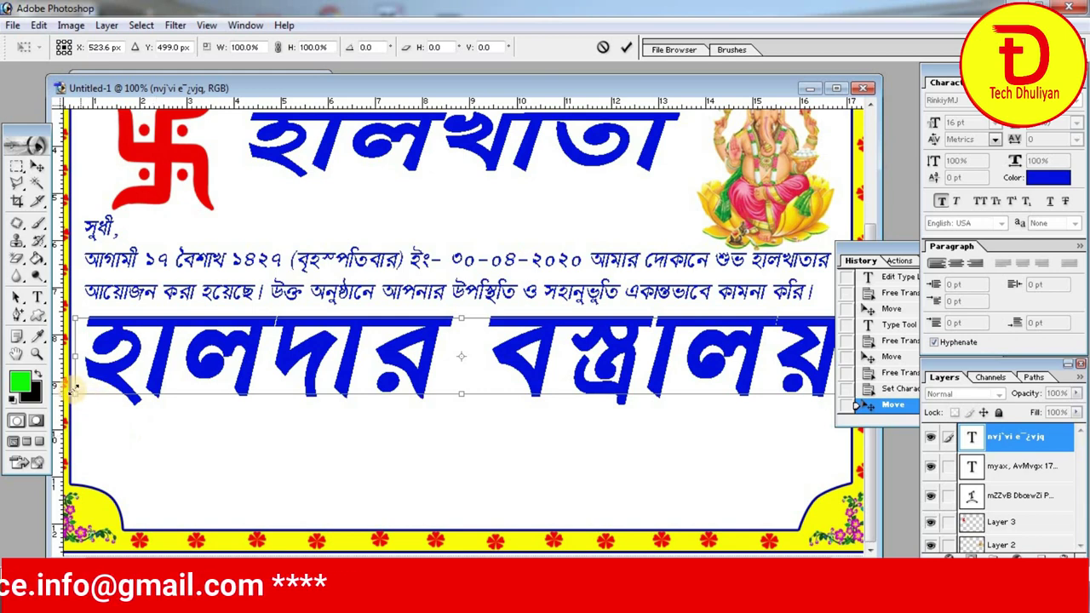
left_click_drag(75, 388, 99, 388)
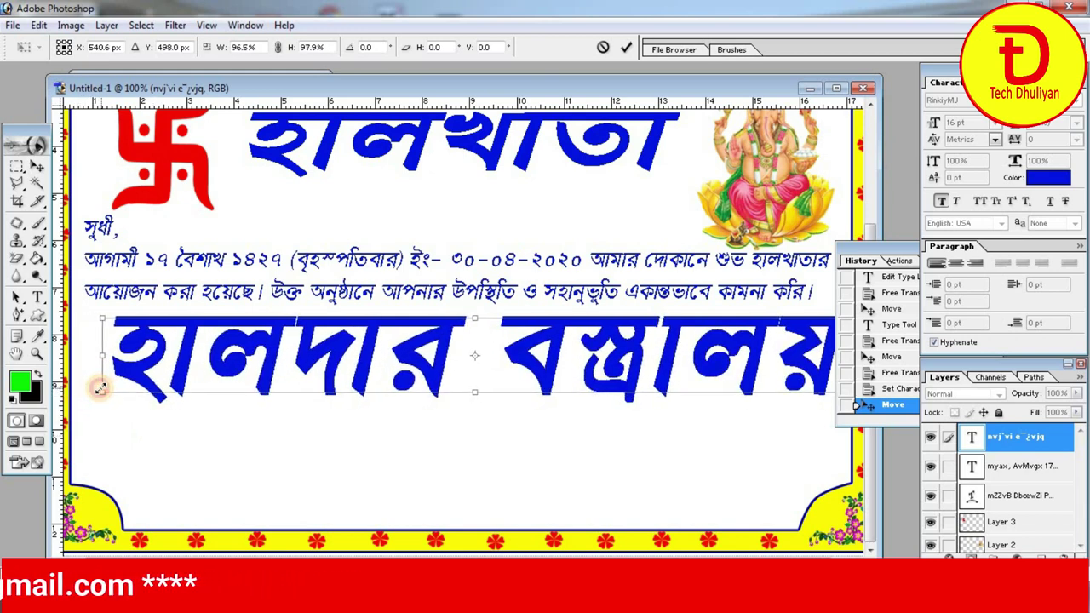
key("Return")
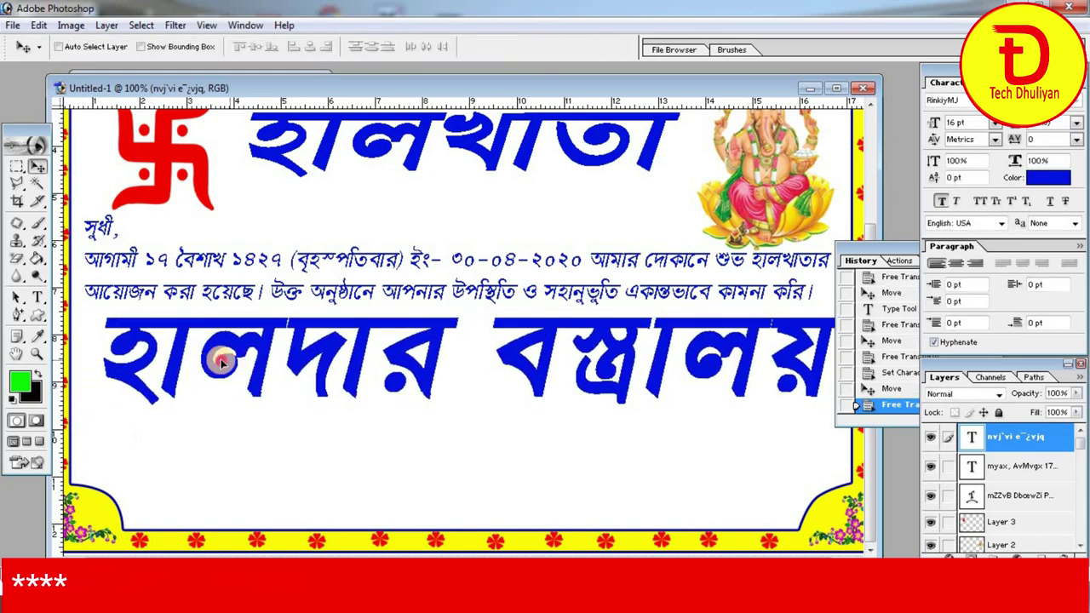
left_click_drag(220, 362, 215, 356)
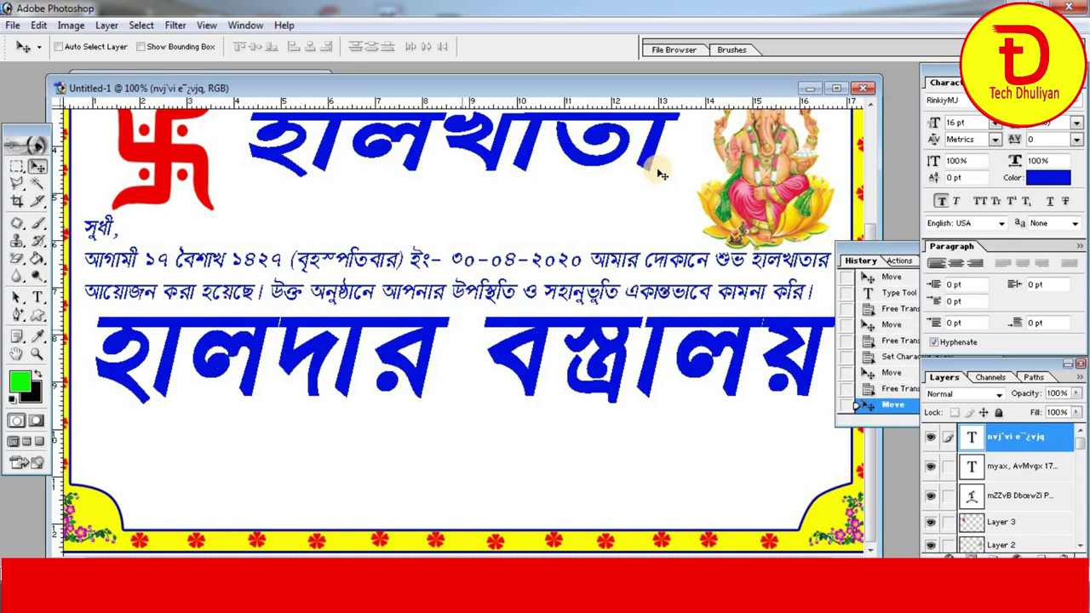
scroll(873, 243, "up", 3)
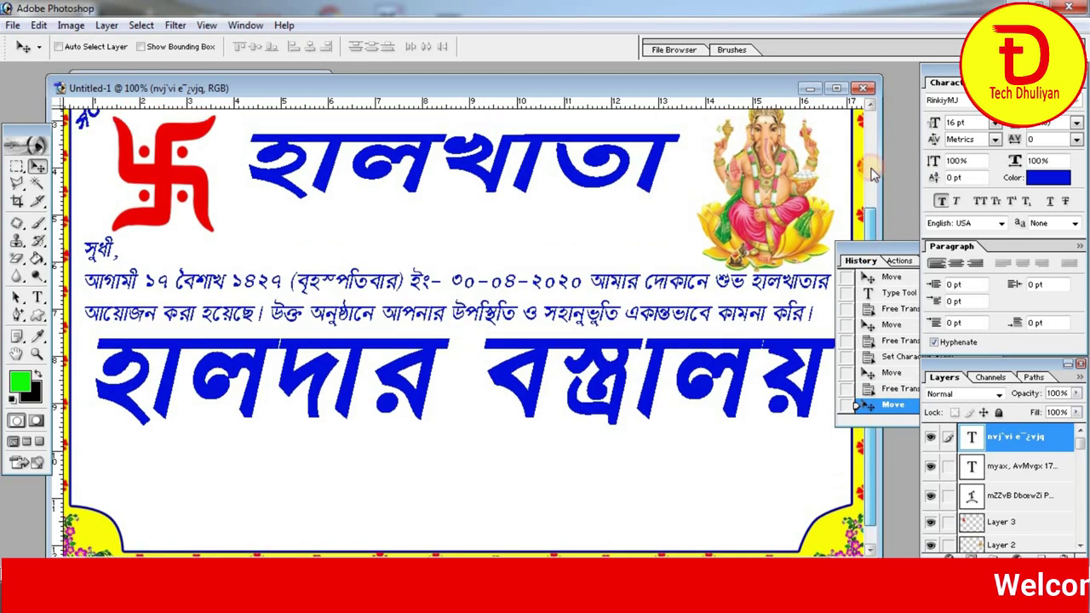
scroll(870, 327, "down", 3)
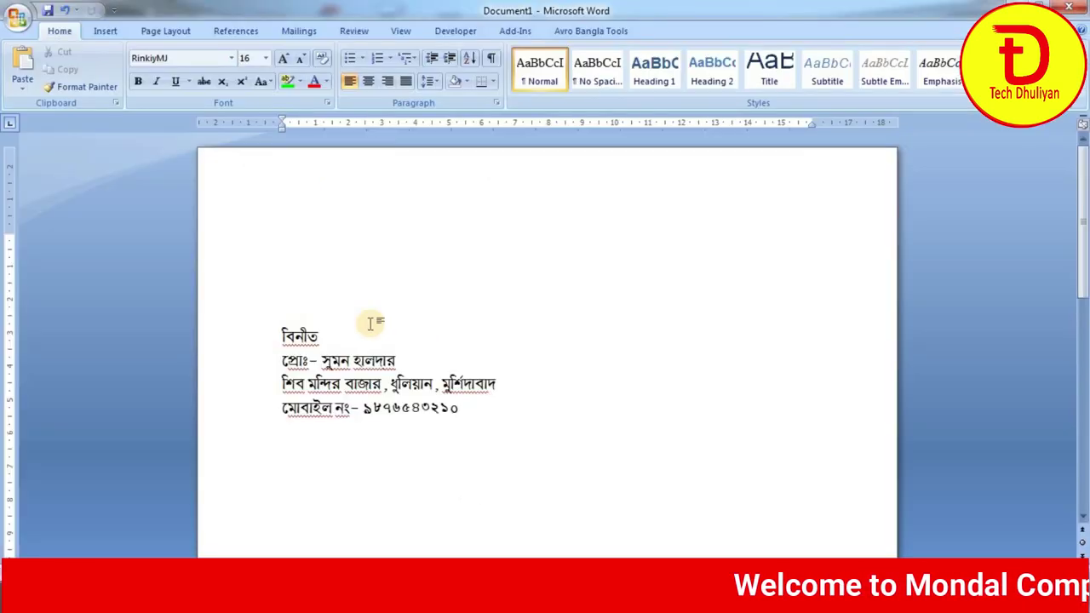
Select only the বিনীত line in the Word address block and cut it
left_click_drag(286, 337, 460, 406)
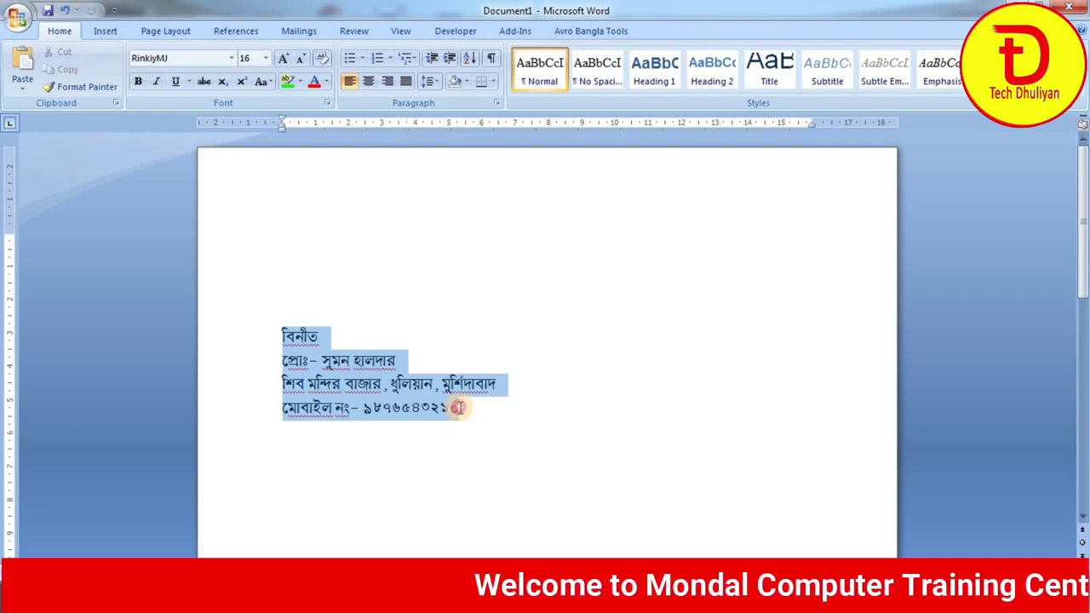
left_click(411, 366)
left_click_drag(299, 338, 358, 345)
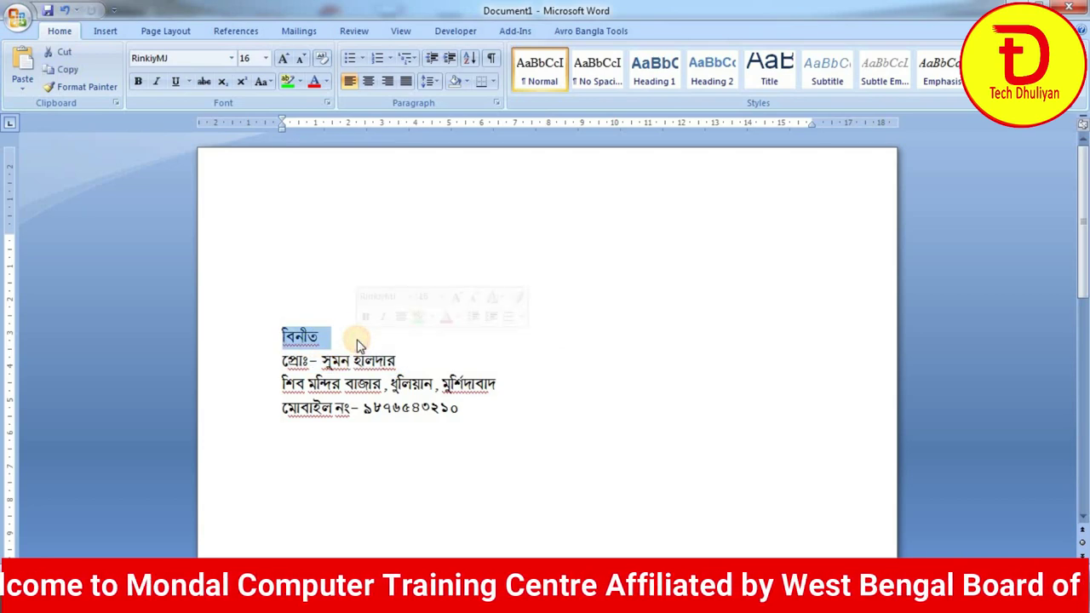
key("Delete")
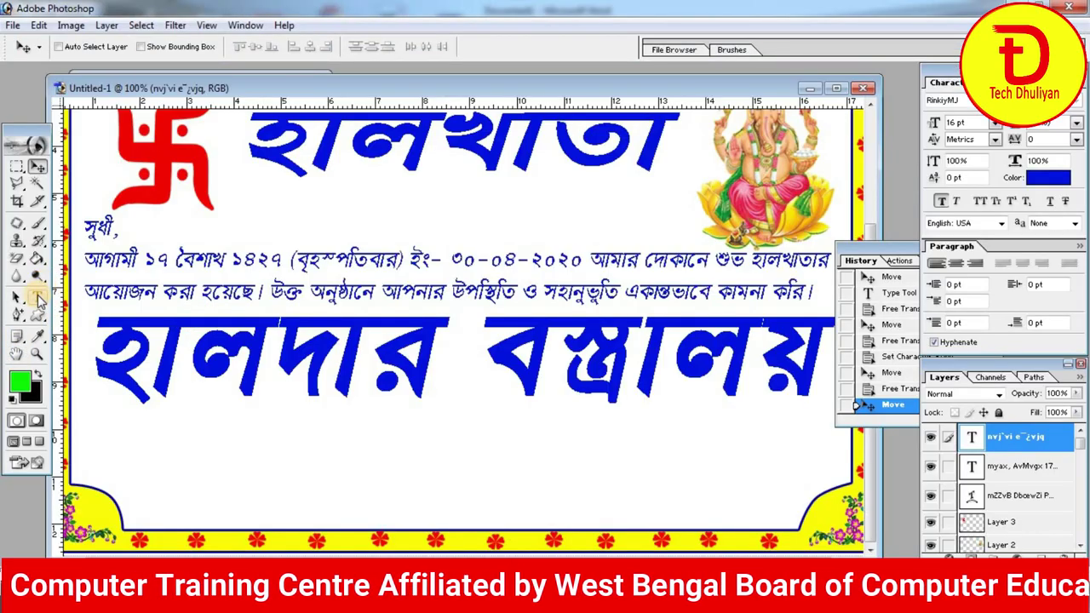
Add বিনীত as a new text layer near the card's bottom, not bold, at 36 pt
left_click(36, 297)
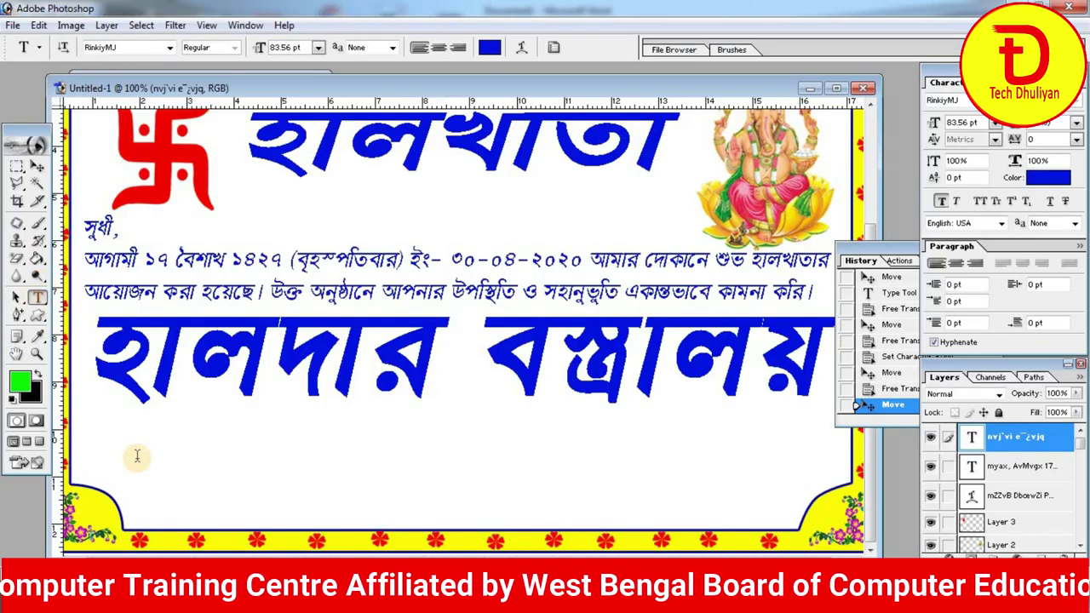
left_click(150, 477)
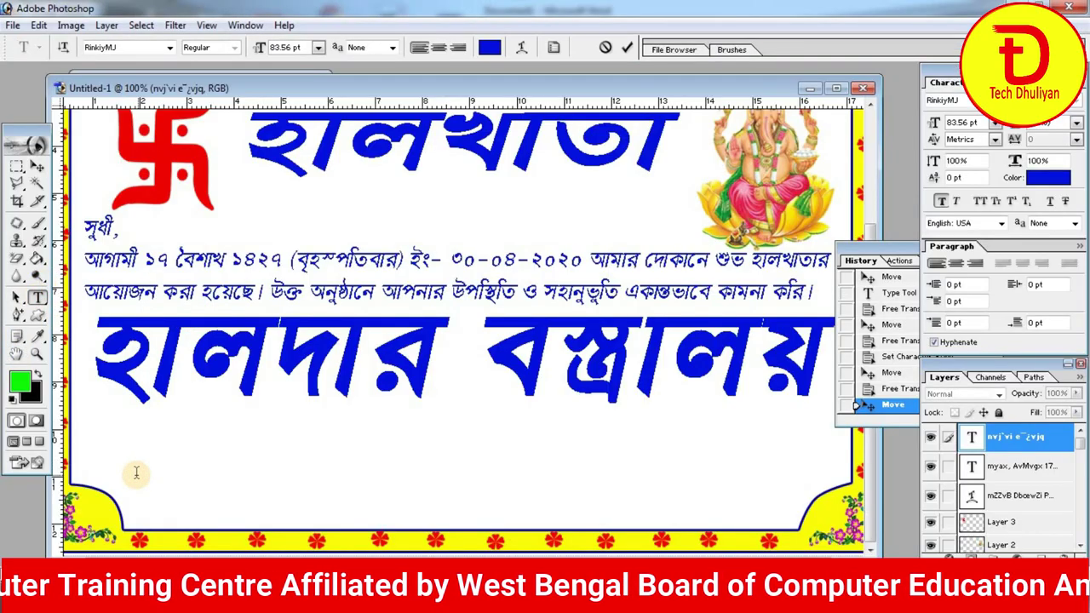
left_click(39, 177)
left_click(38, 167)
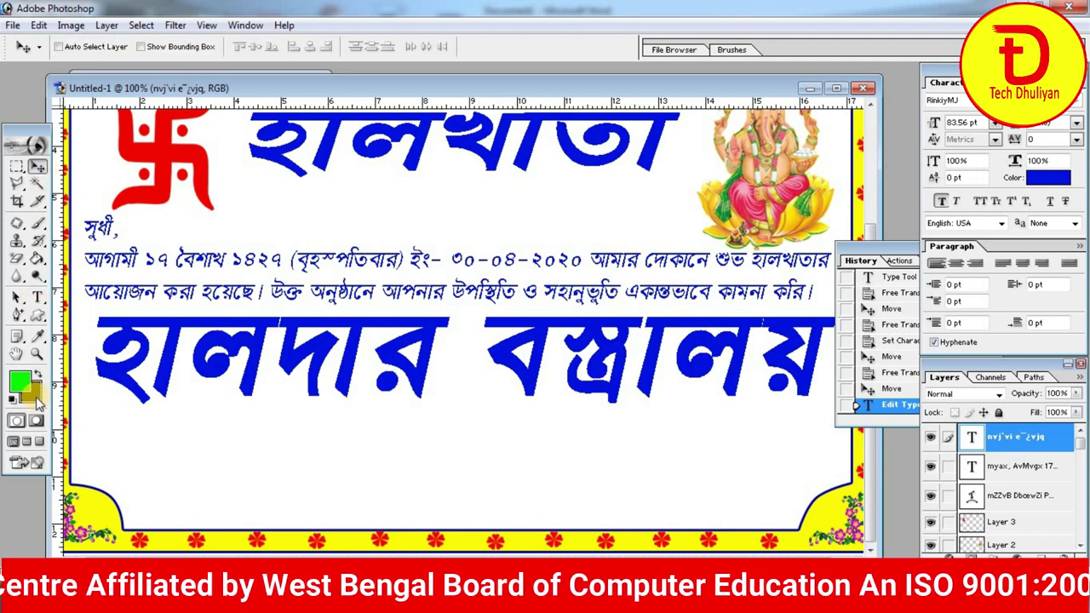
left_click(36, 299)
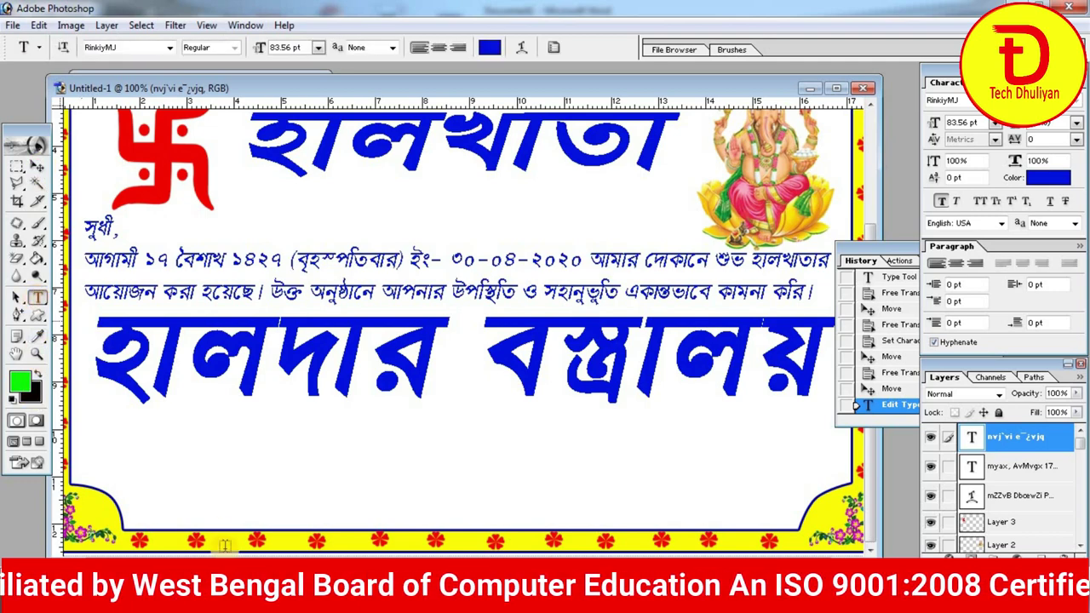
left_click(209, 515)
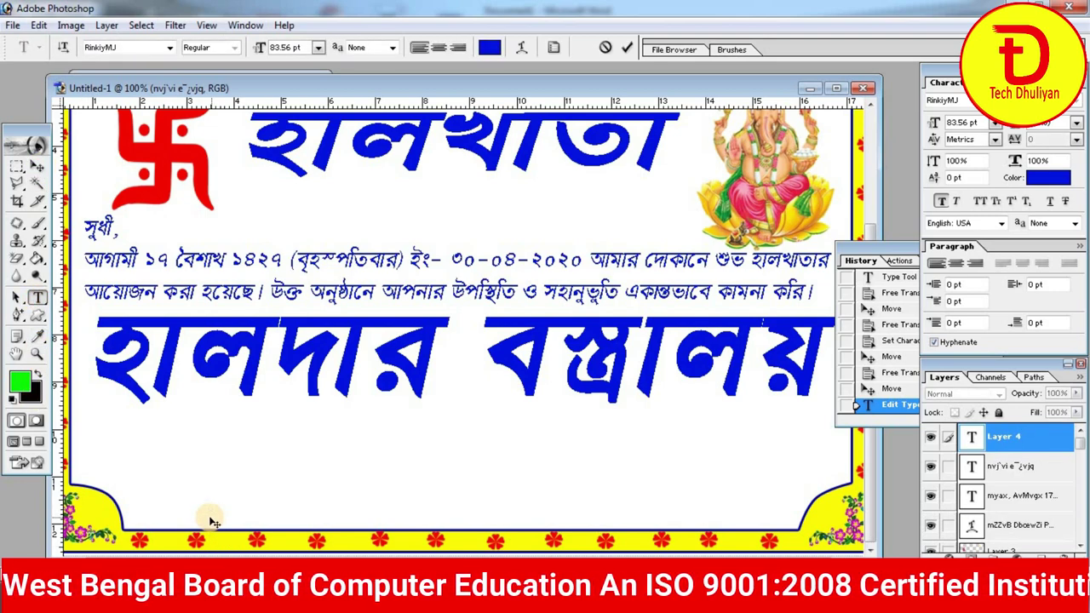
type("বিনীত")
left_click_drag(213, 464, 481, 481)
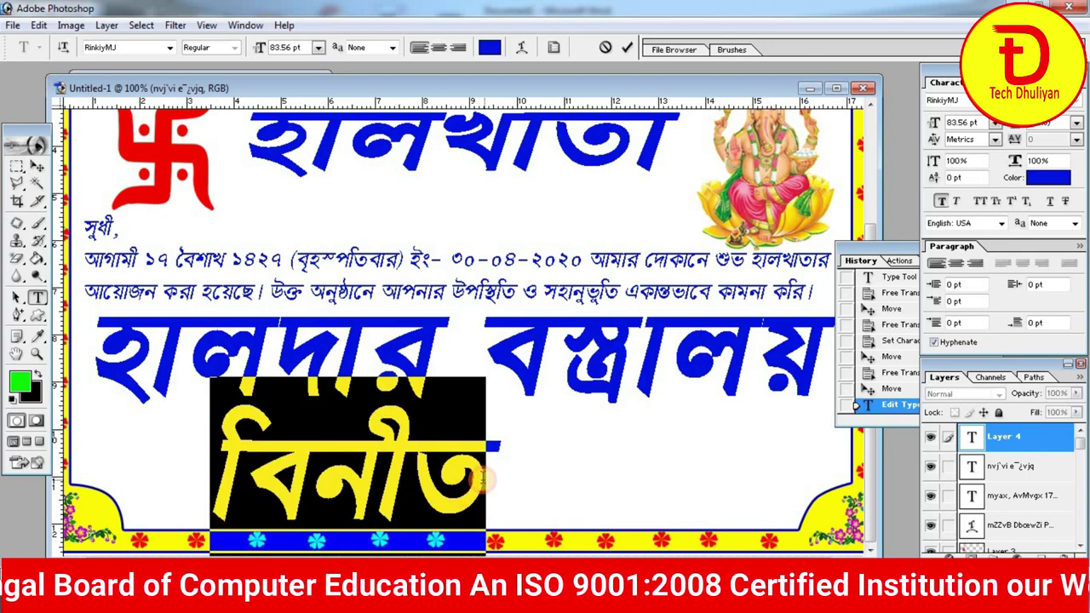
left_click(941, 201)
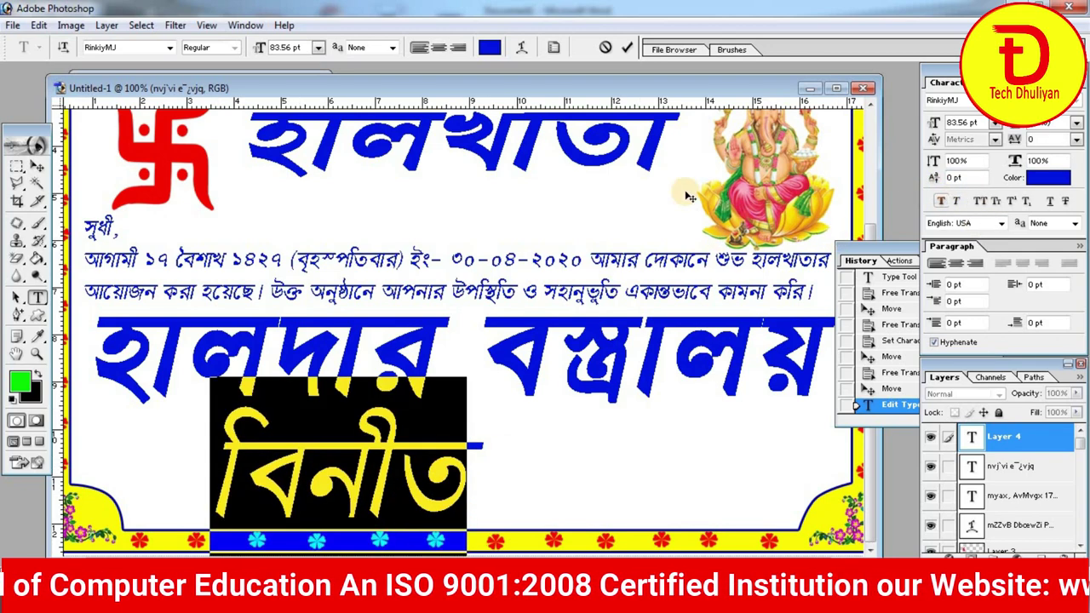
left_click(318, 49)
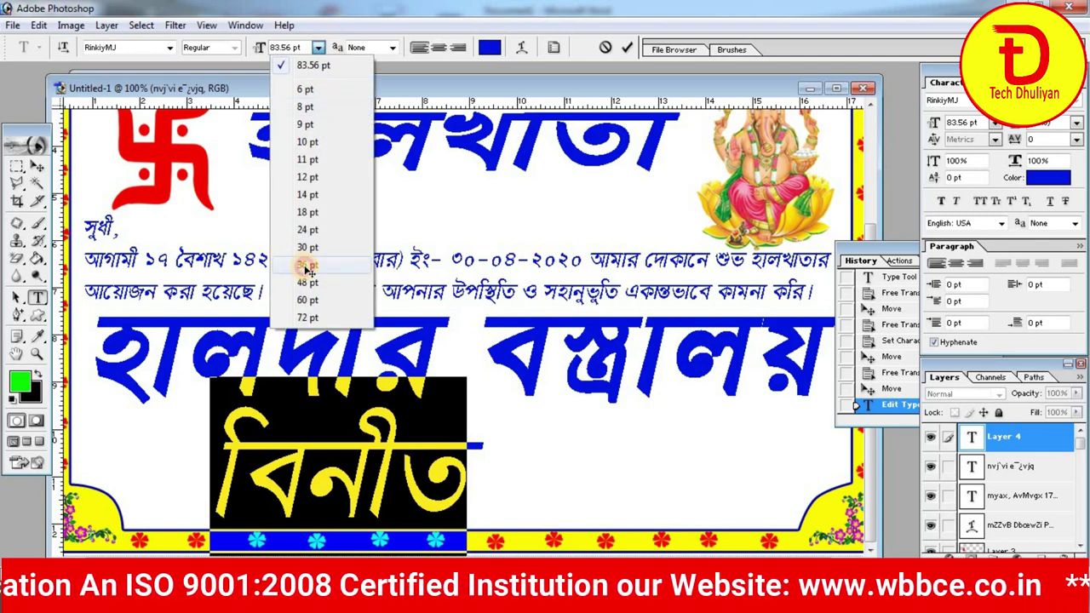
left_click(308, 267)
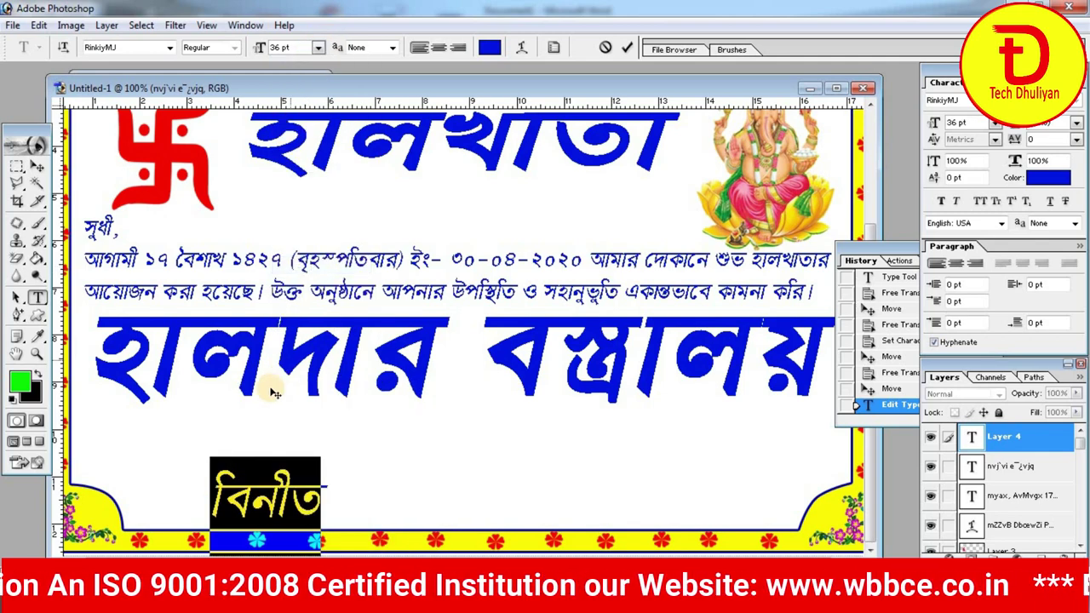
left_click(37, 168)
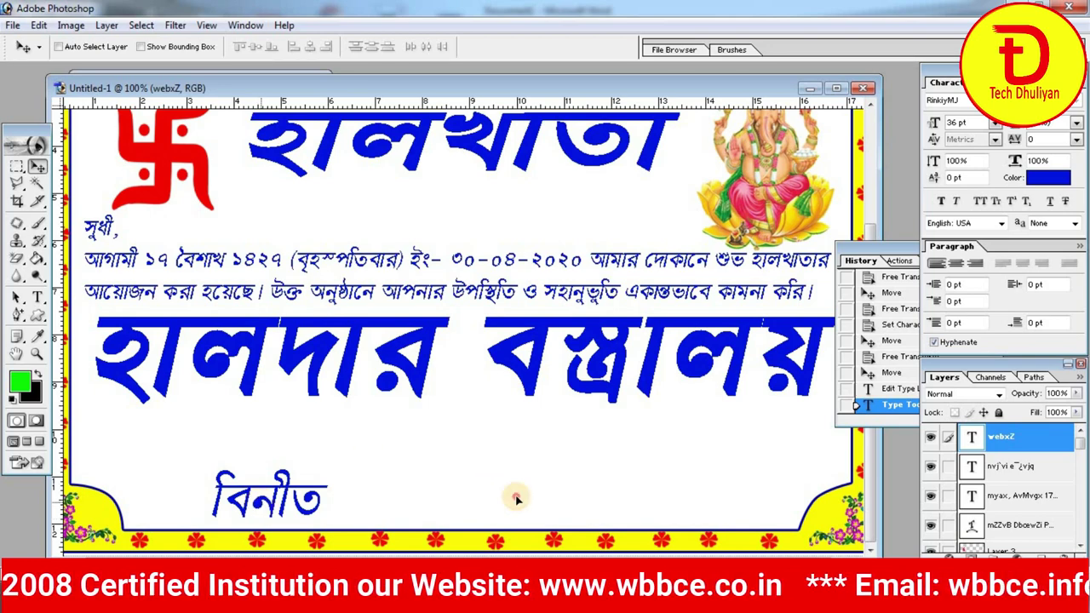
Move বিনীত toward the lower right of the card and shrink it slightly
left_click_drag(516, 499, 715, 460)
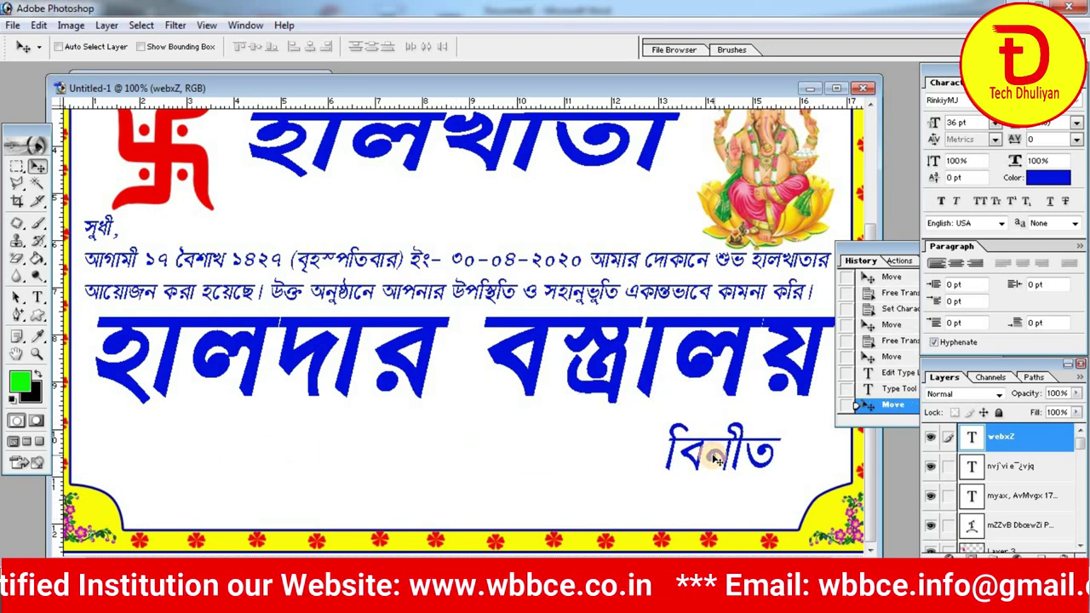
key("ctrl+t")
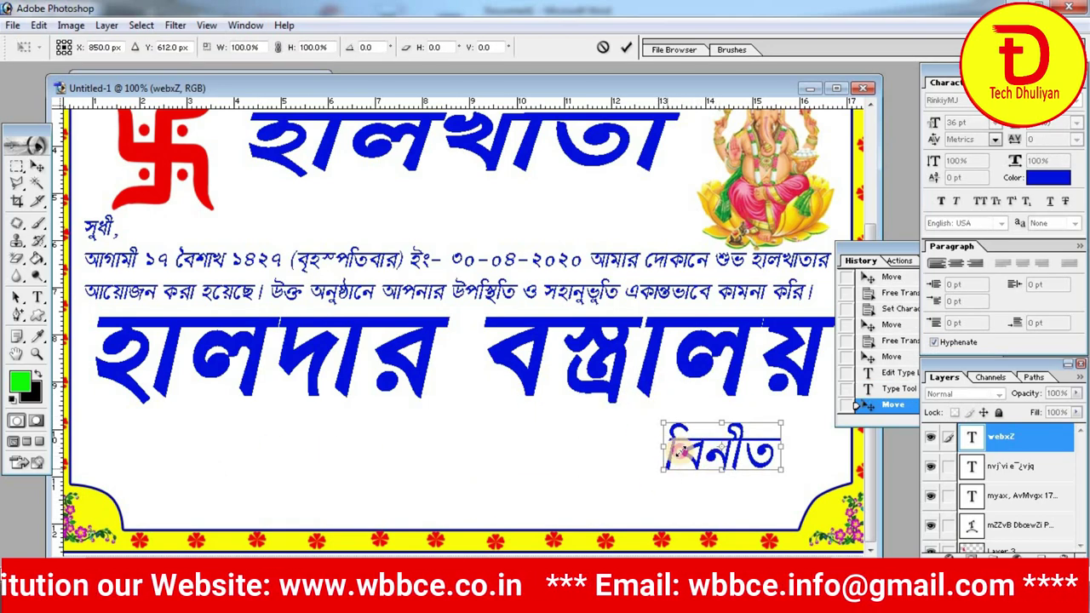
left_click_drag(677, 448, 705, 450)
key("Return")
Cut the proprietor's name line from the Word document
key("alt+Tab")
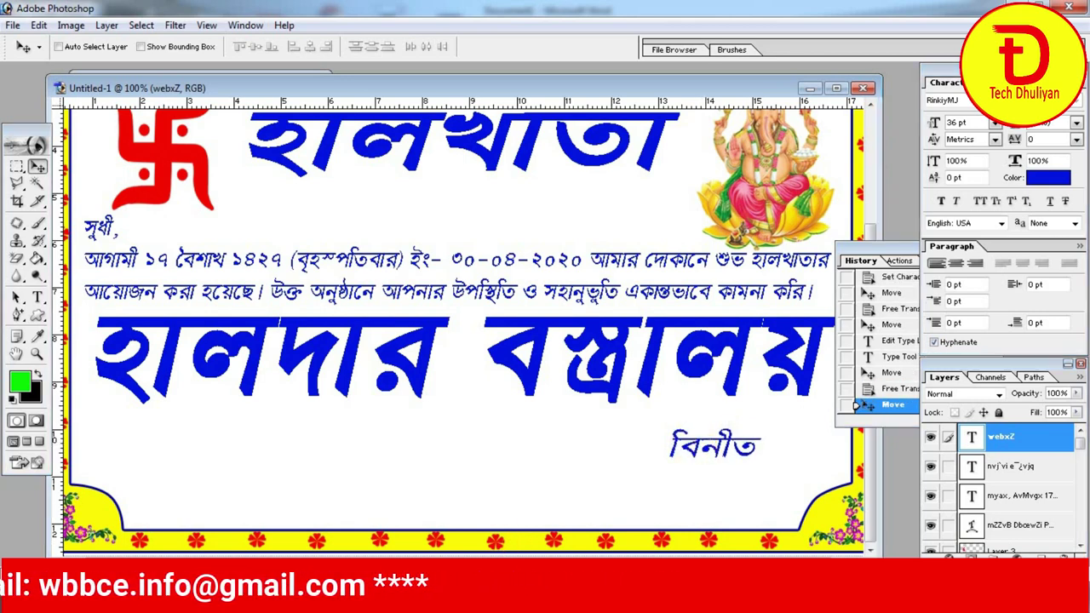
left_click_drag(282, 338, 399, 330)
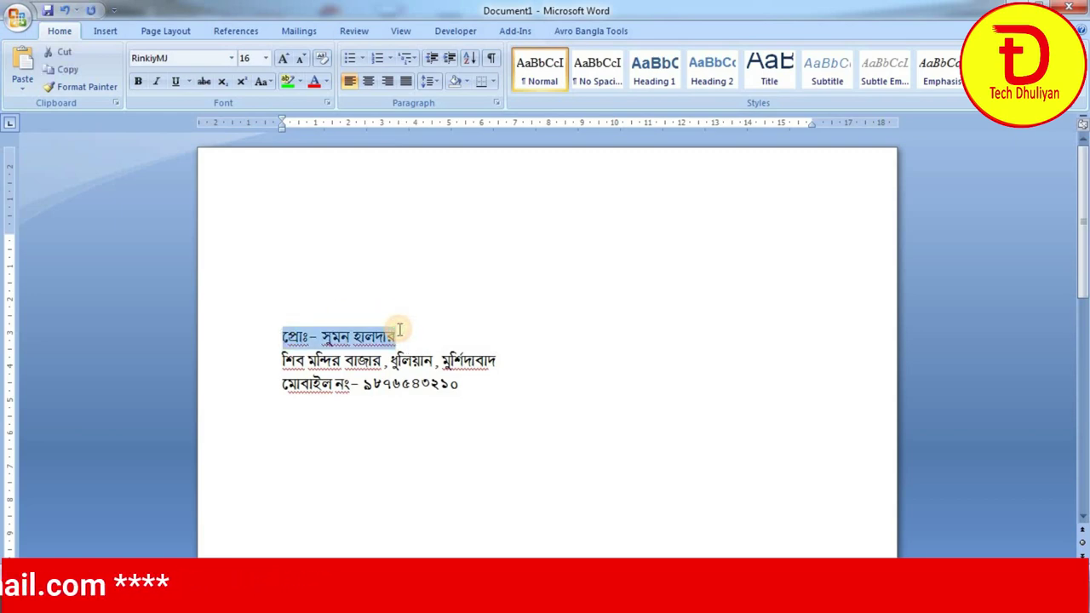
key("ctrl+x")
key("alt+Tab")
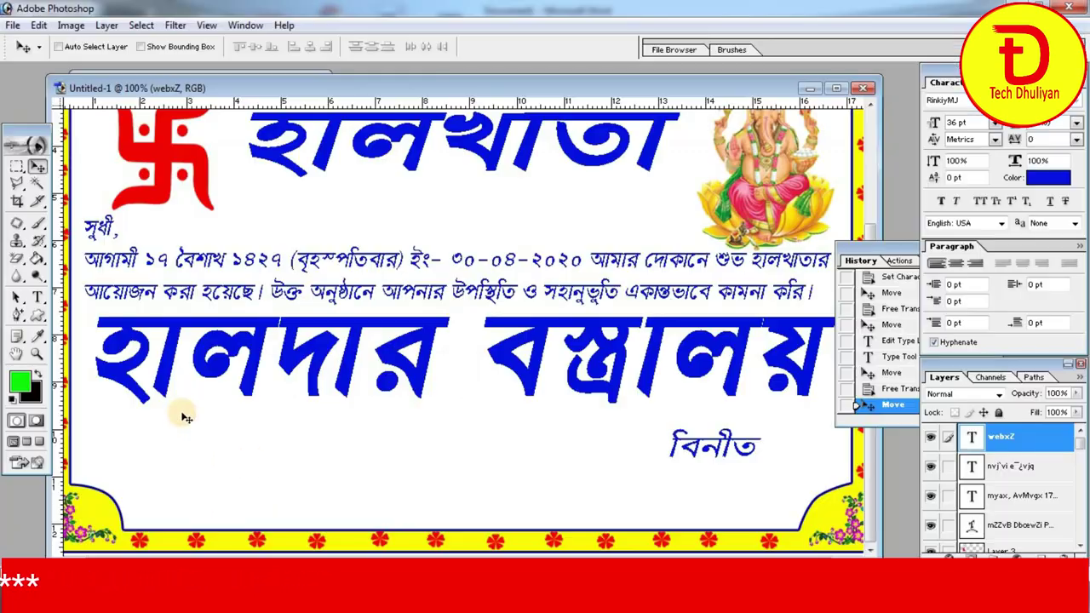
Paste the proprietor's name line as a new text layer near the card's lower left
left_click(38, 297)
left_click(141, 486)
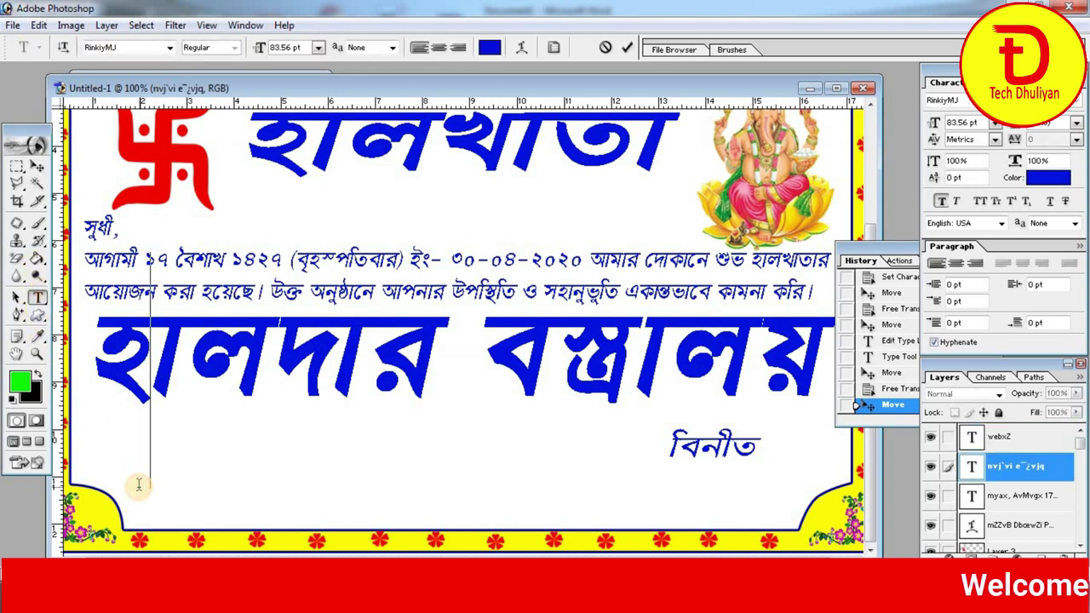
left_click(38, 169)
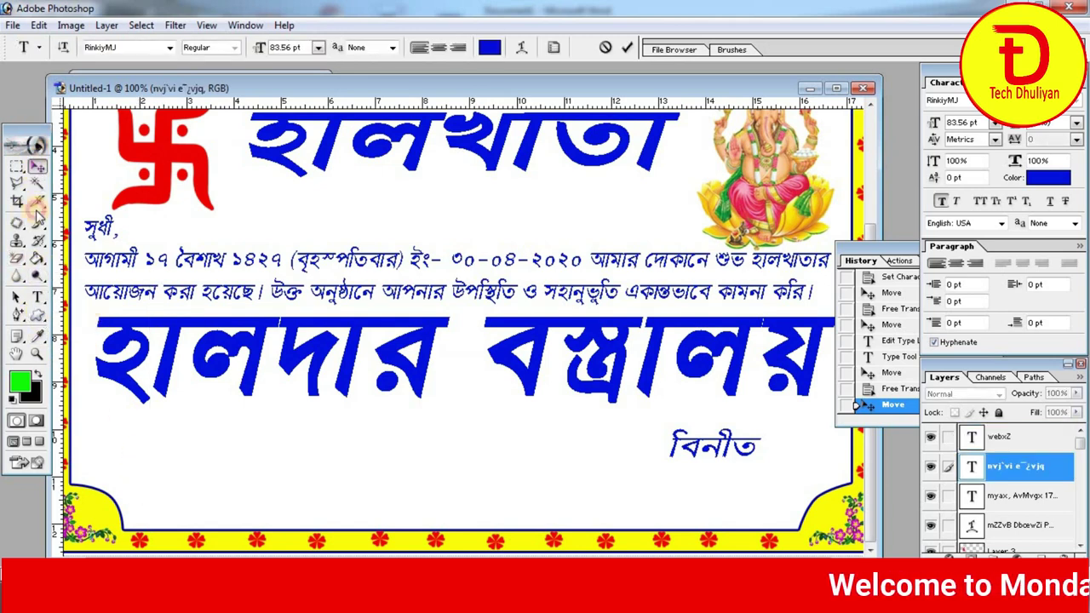
left_click(38, 297)
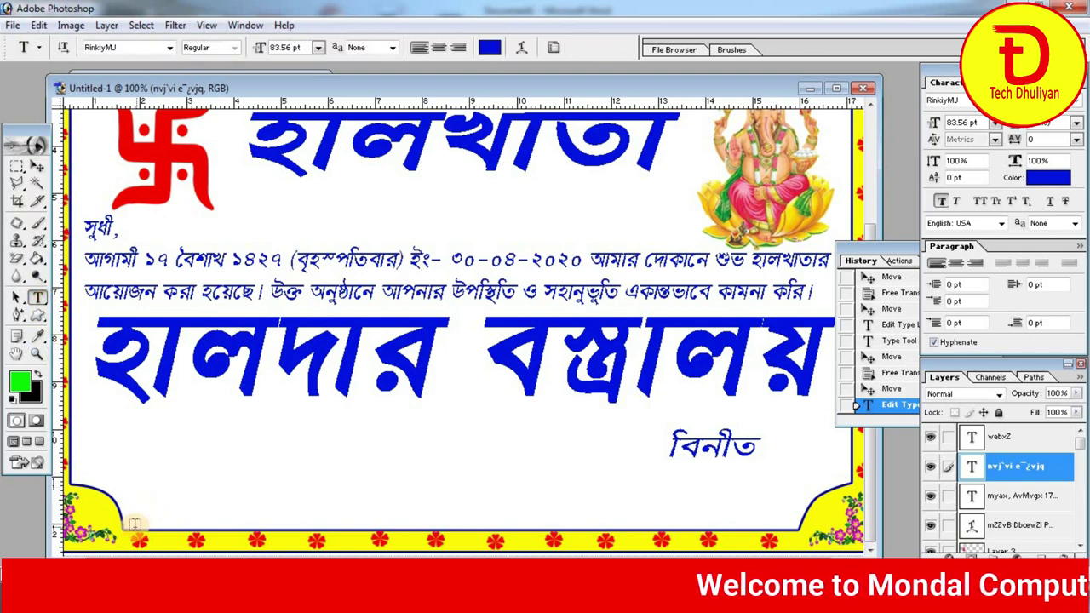
left_click(135, 523)
key("ctrl+v")
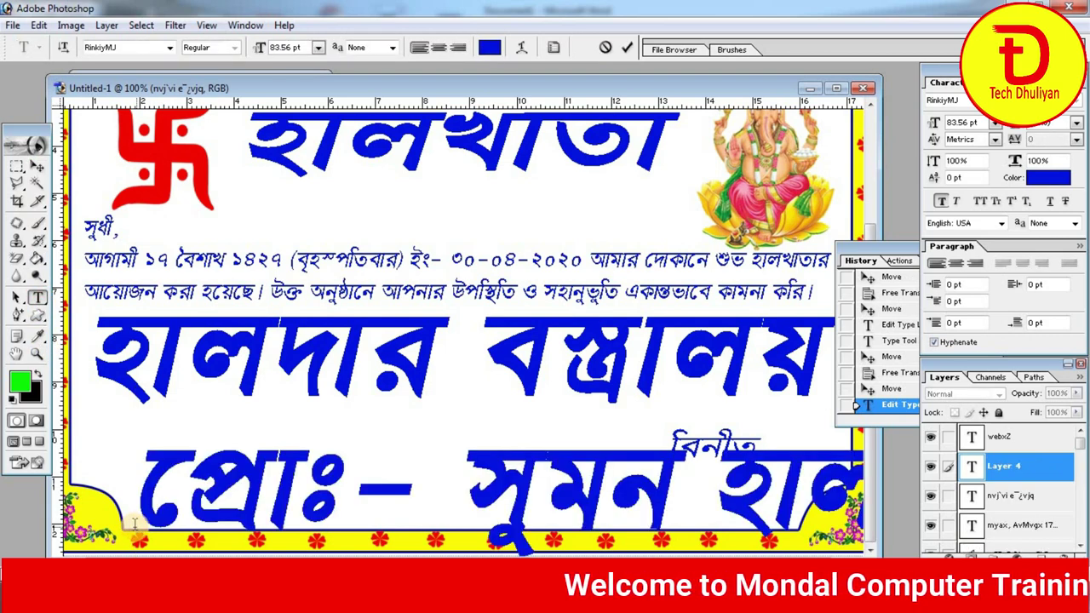
left_click(37, 170)
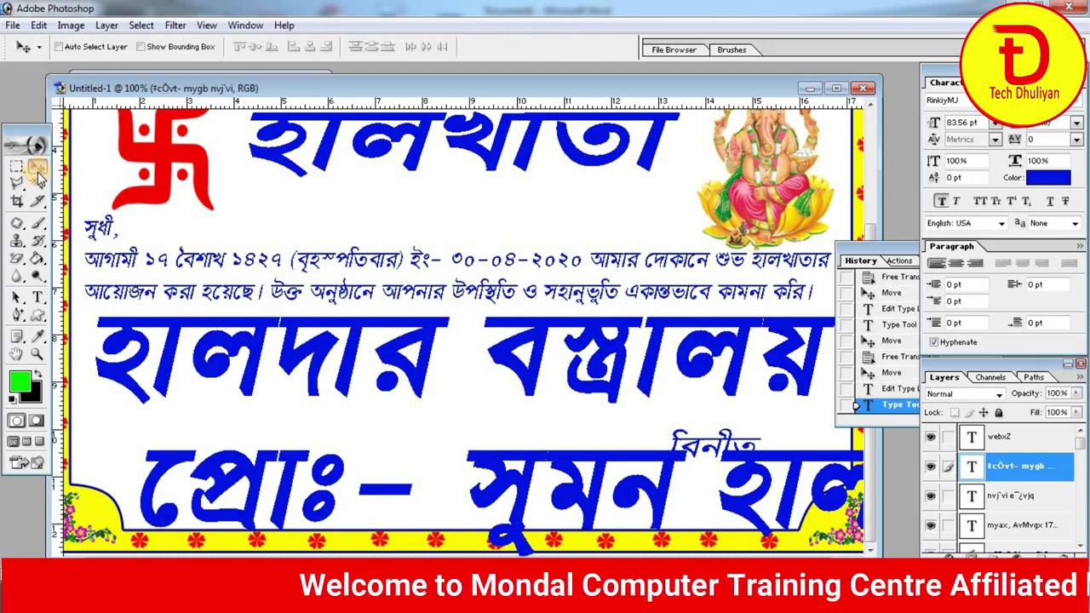
Shrink the proprietor line and place it beneath বিনীত at the lower right
key("ctrl+t")
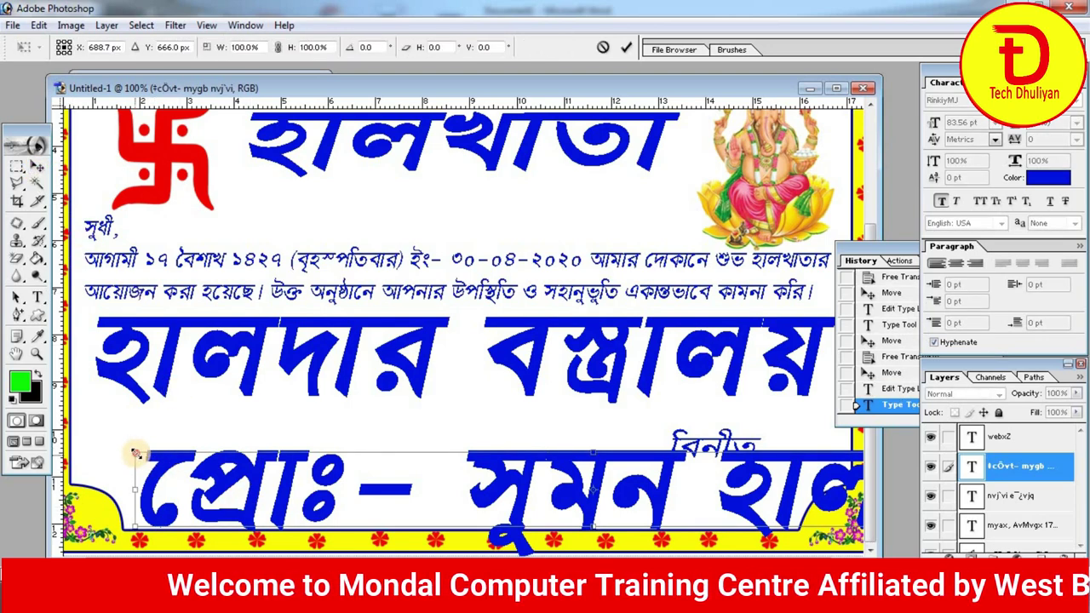
left_click_drag(135, 454, 523, 492)
key("Return")
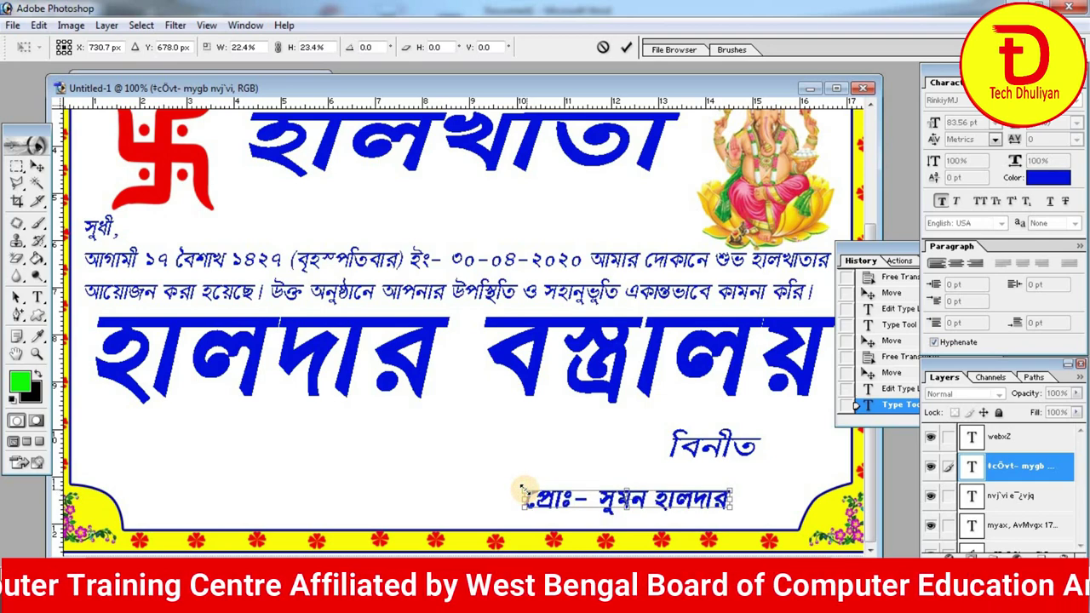
left_click_drag(645, 502, 723, 489)
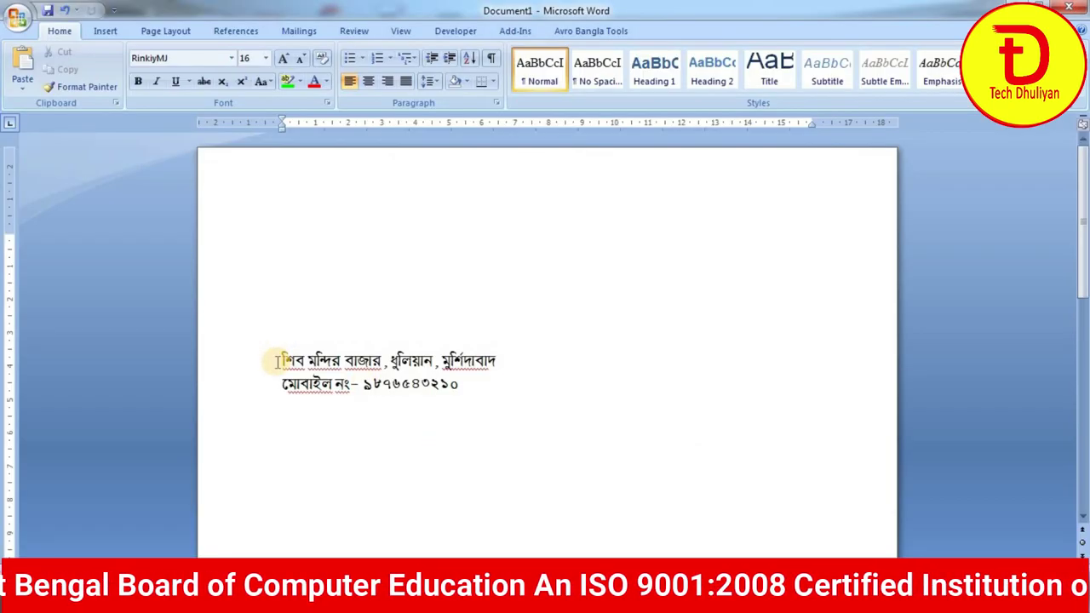
Cut the address and mobile number lines from the Word document
left_click_drag(283, 361, 416, 415)
left_click_drag(476, 383, 476, 383)
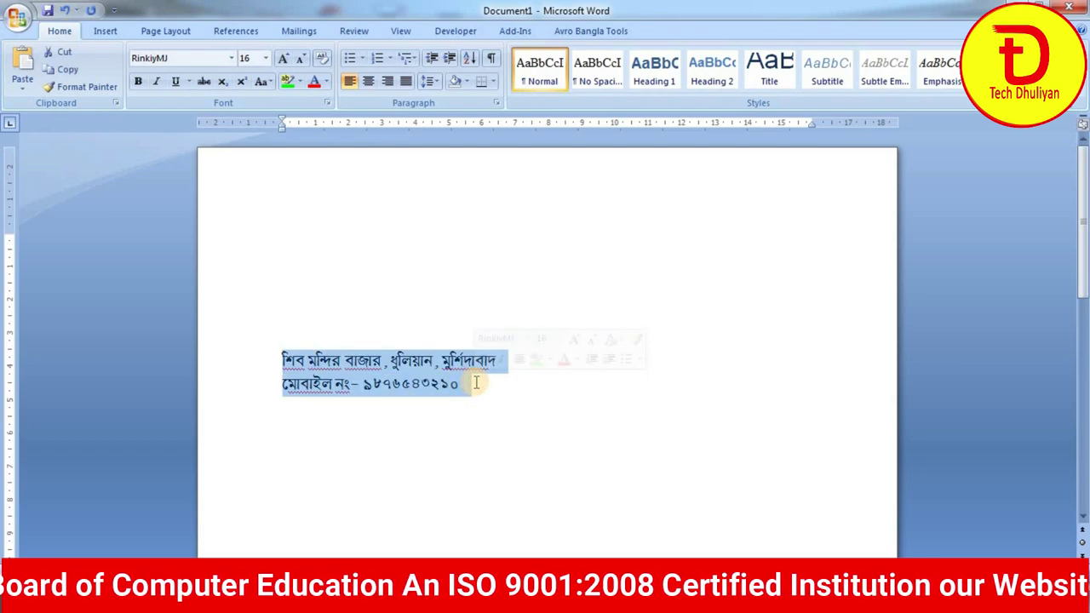
key("ctrl+x")
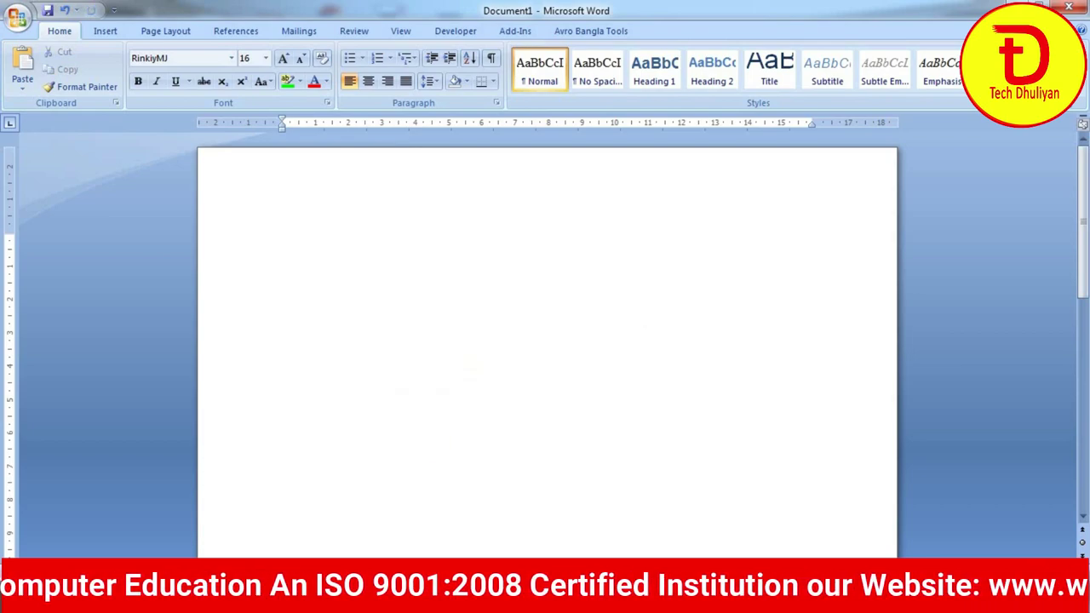
key("alt+Tab")
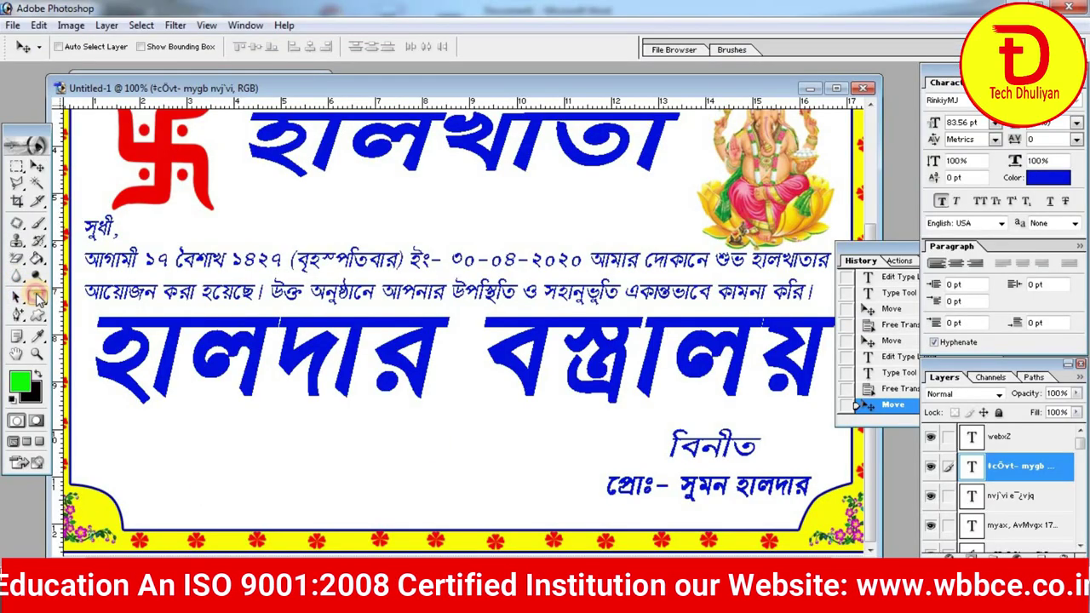
left_click(38, 298)
left_click(119, 492)
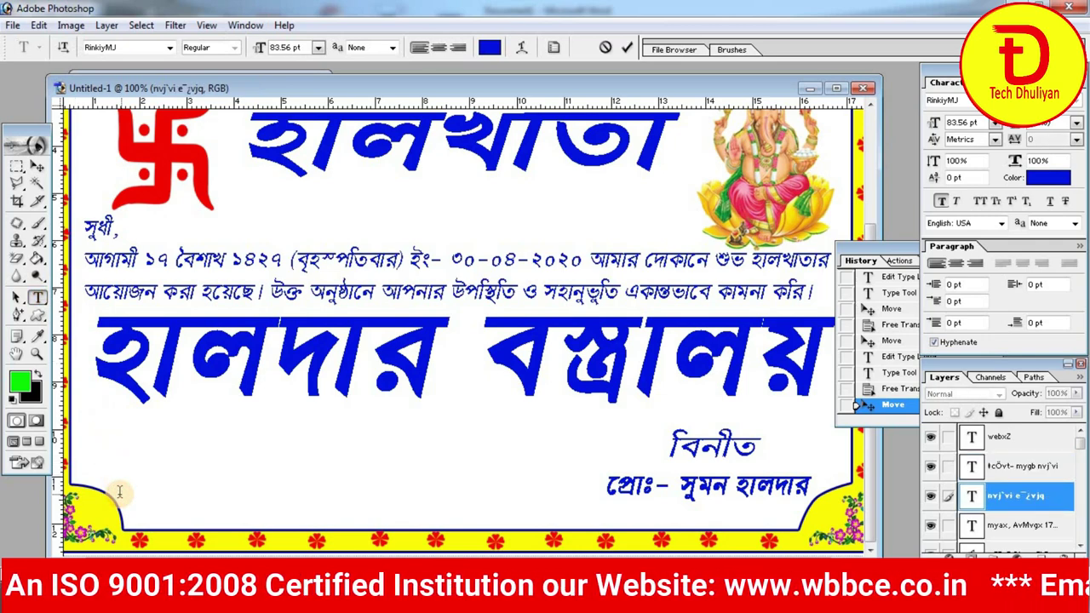
left_click(38, 169)
left_click(36, 298)
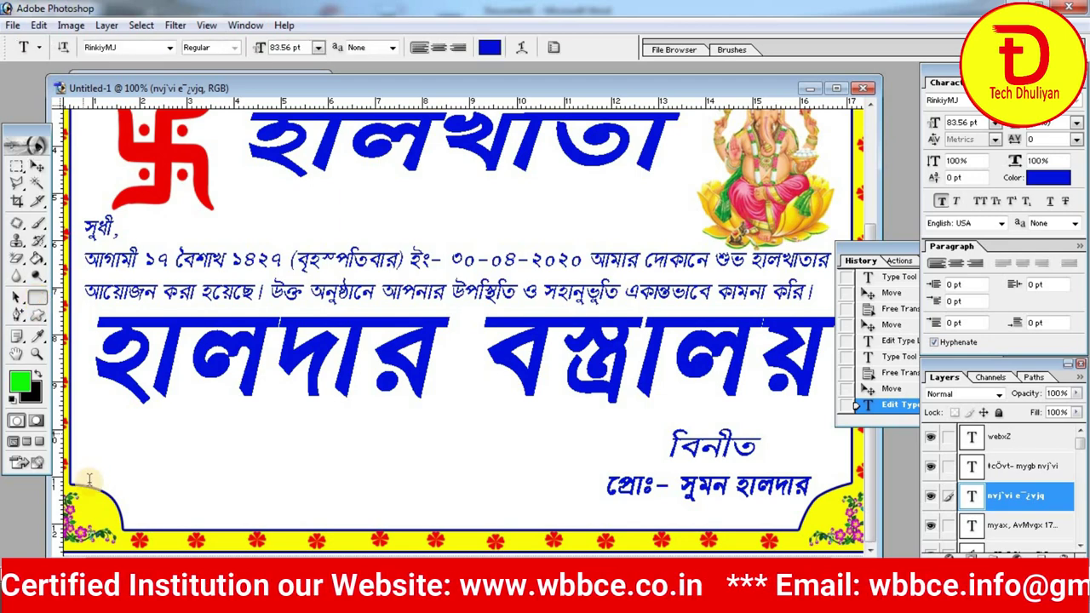
left_click(86, 505)
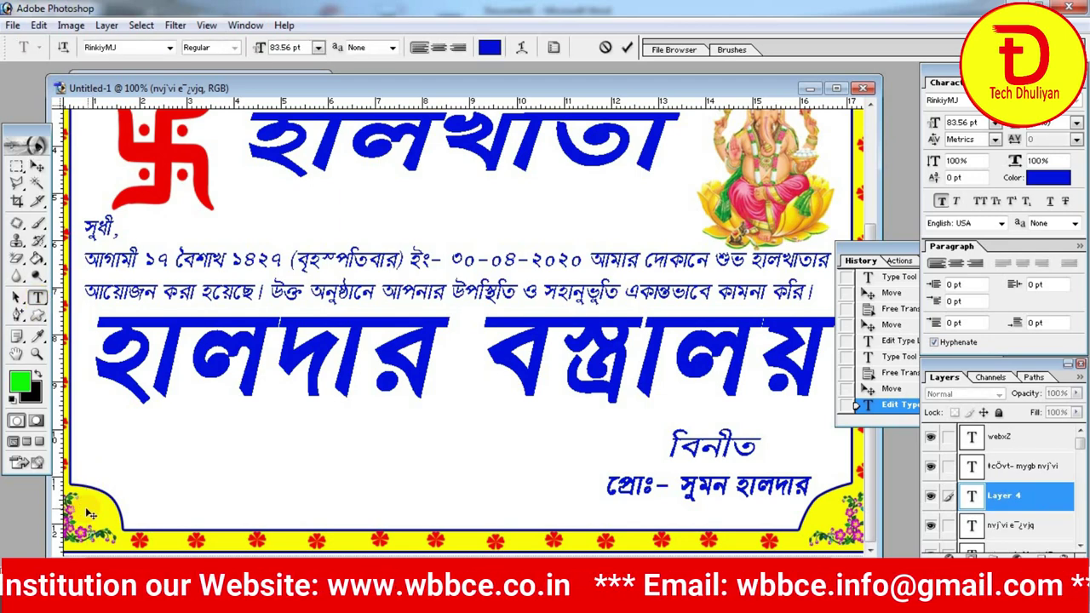
key("ctrl+v")
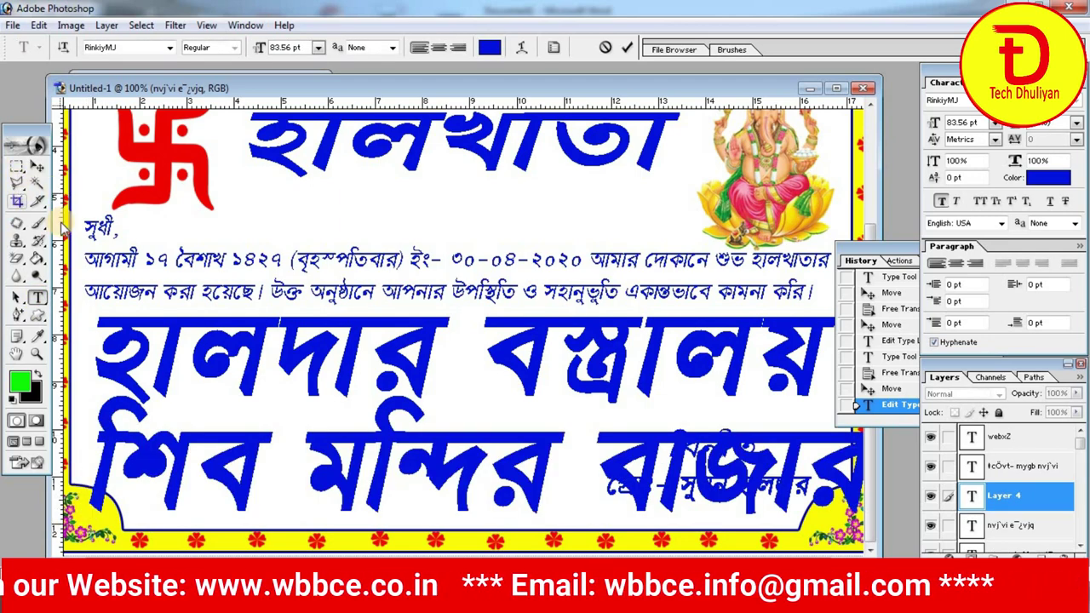
left_click(38, 168)
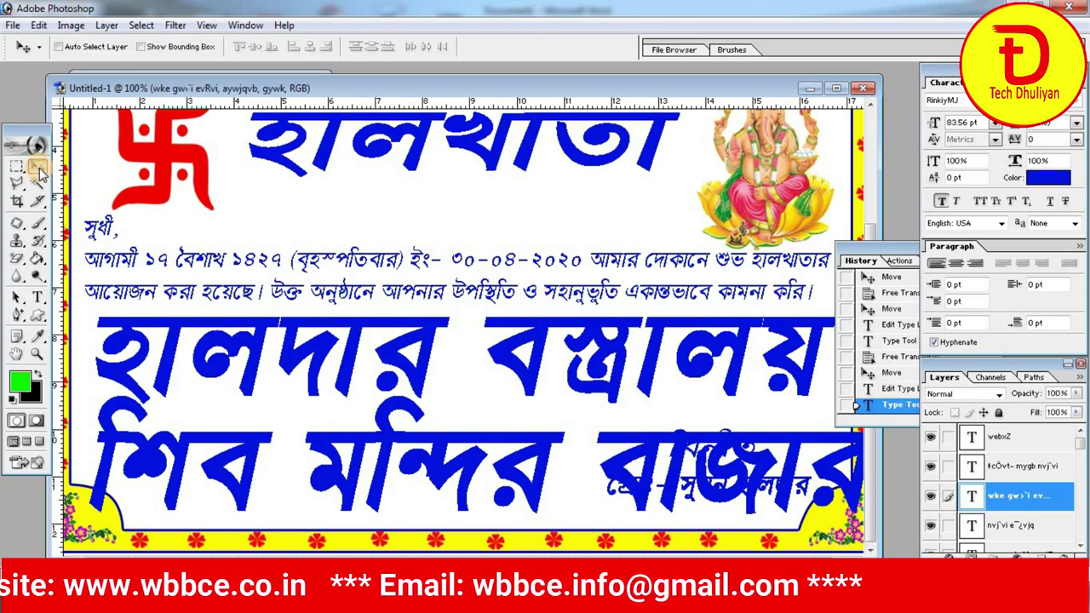
key("ctrl+t")
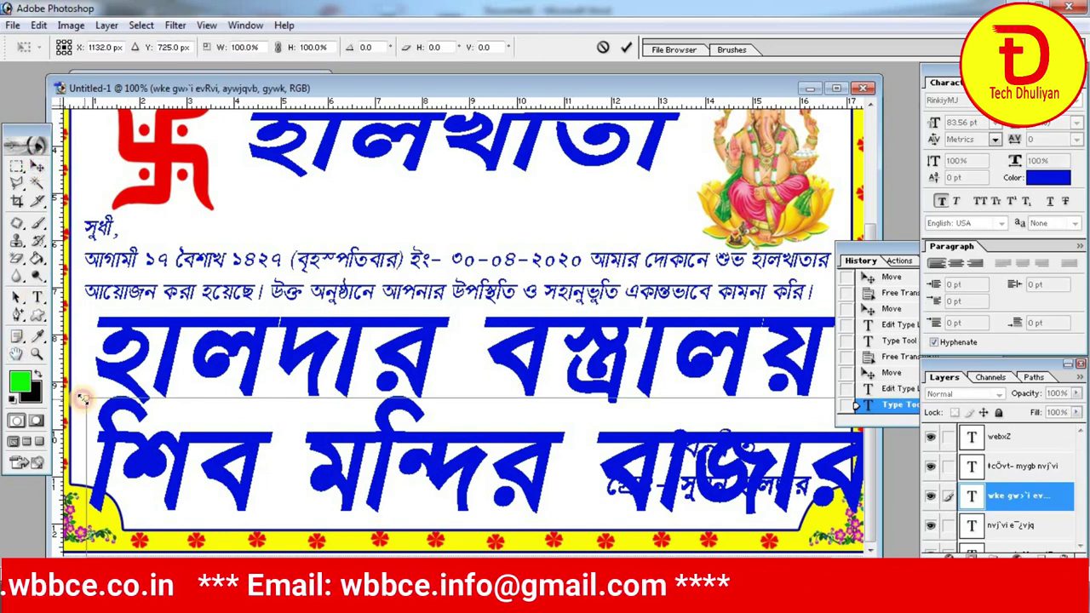
left_click_drag(82, 398, 362, 394)
left_click_drag(436, 410, 684, 368)
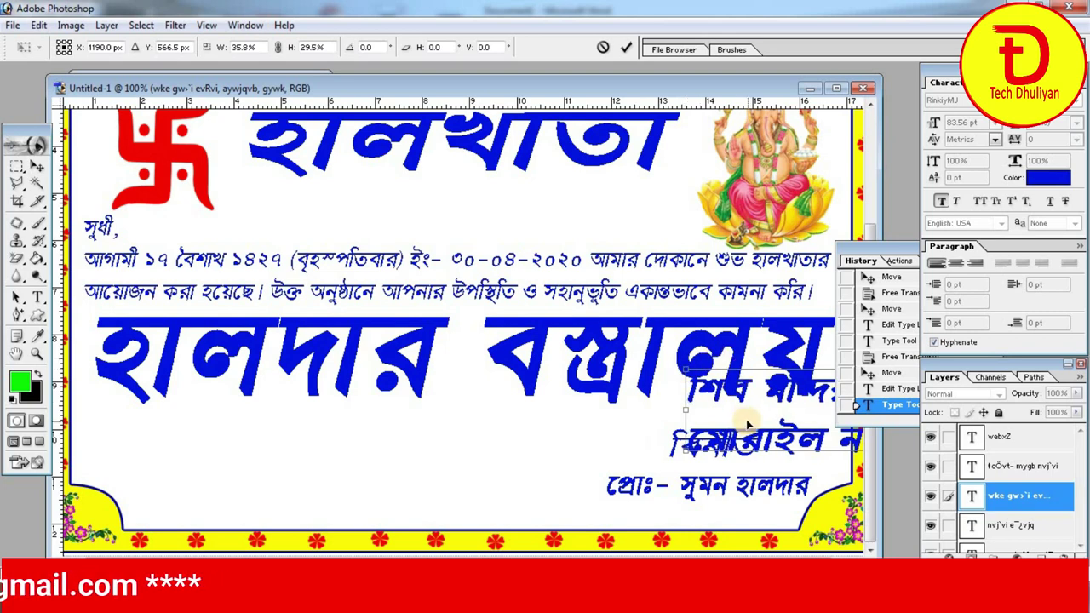
left_click_drag(747, 419, 155, 458)
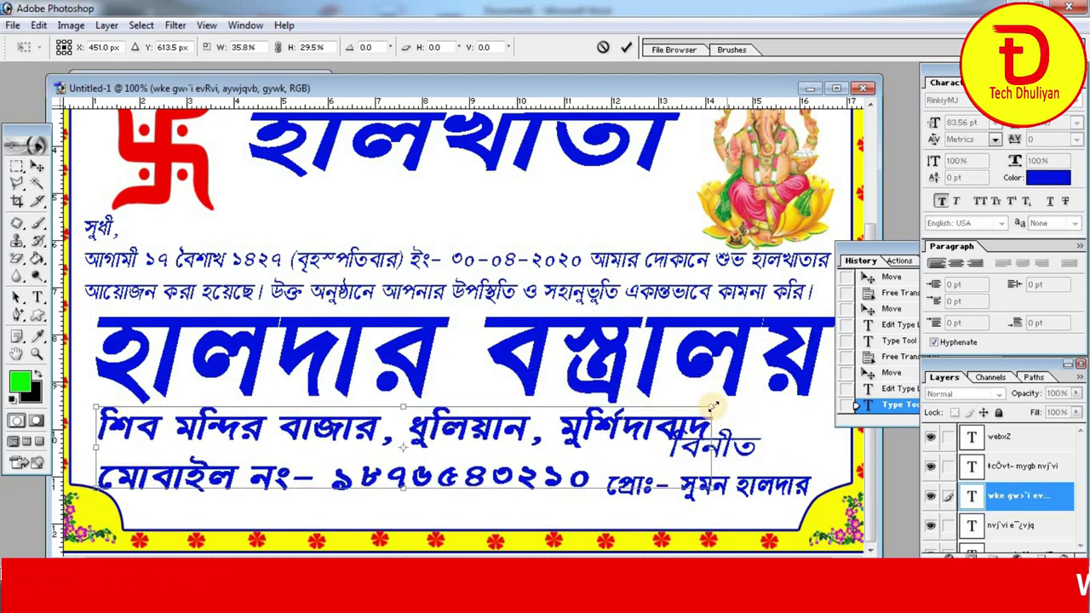
left_click_drag(711, 407, 491, 430)
key("Return")
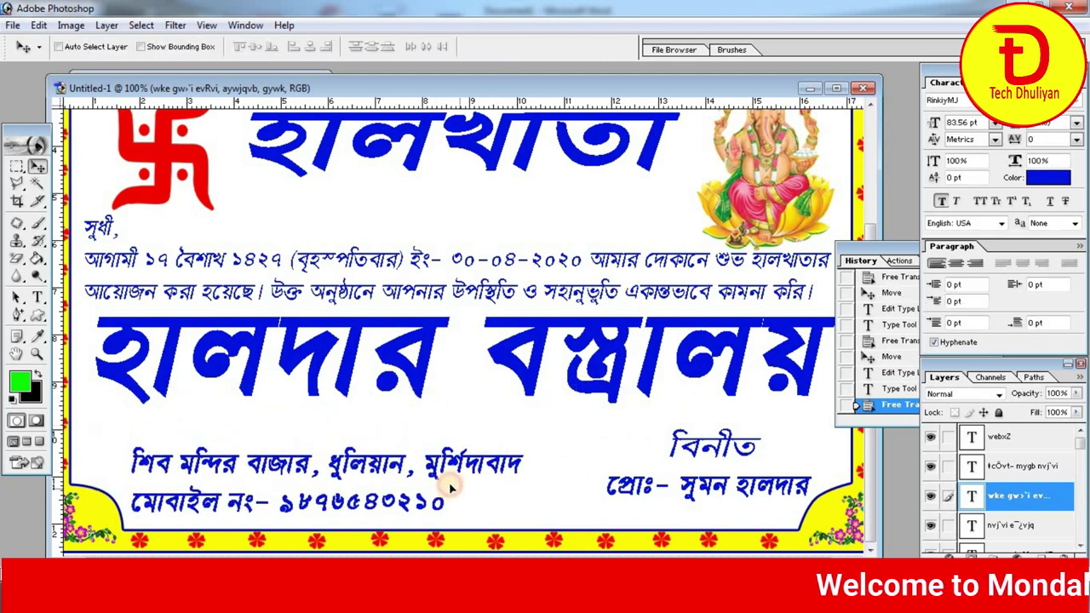
left_click_drag(451, 486, 452, 486)
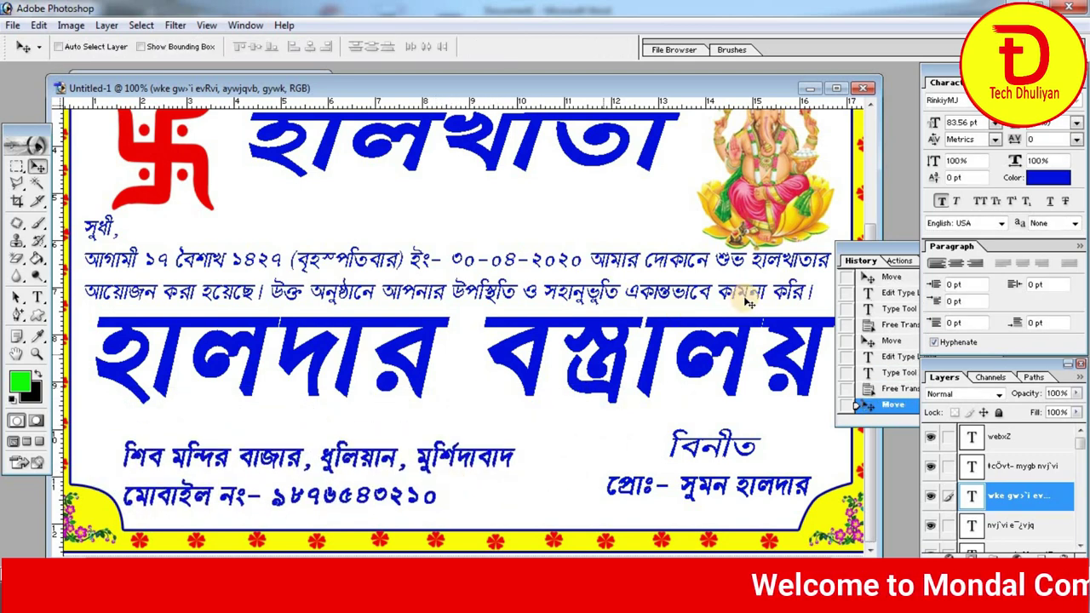
left_click(941, 200)
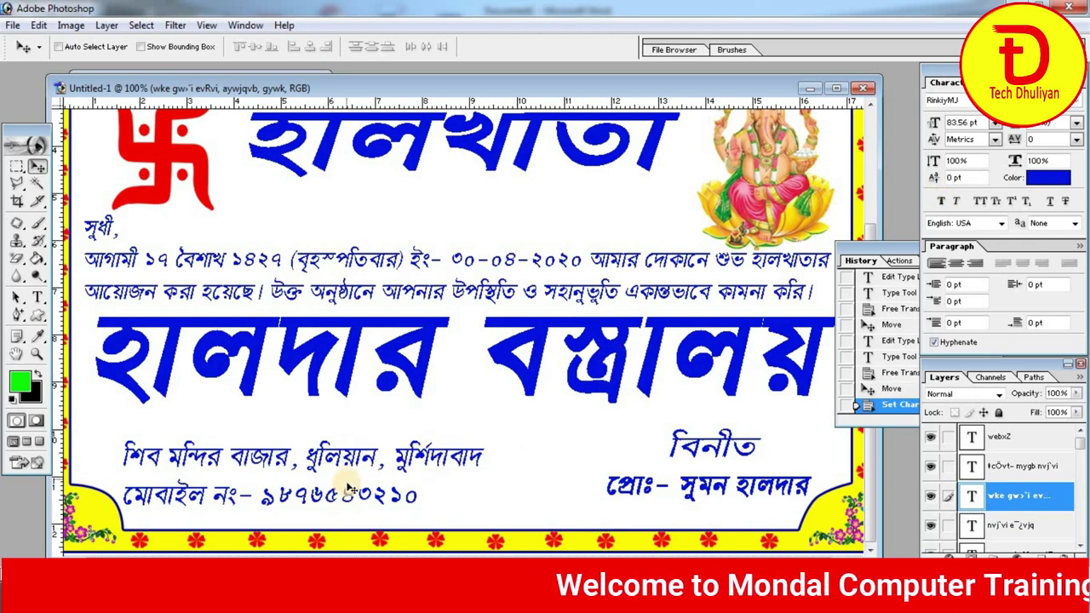
left_click_drag(356, 489, 352, 492)
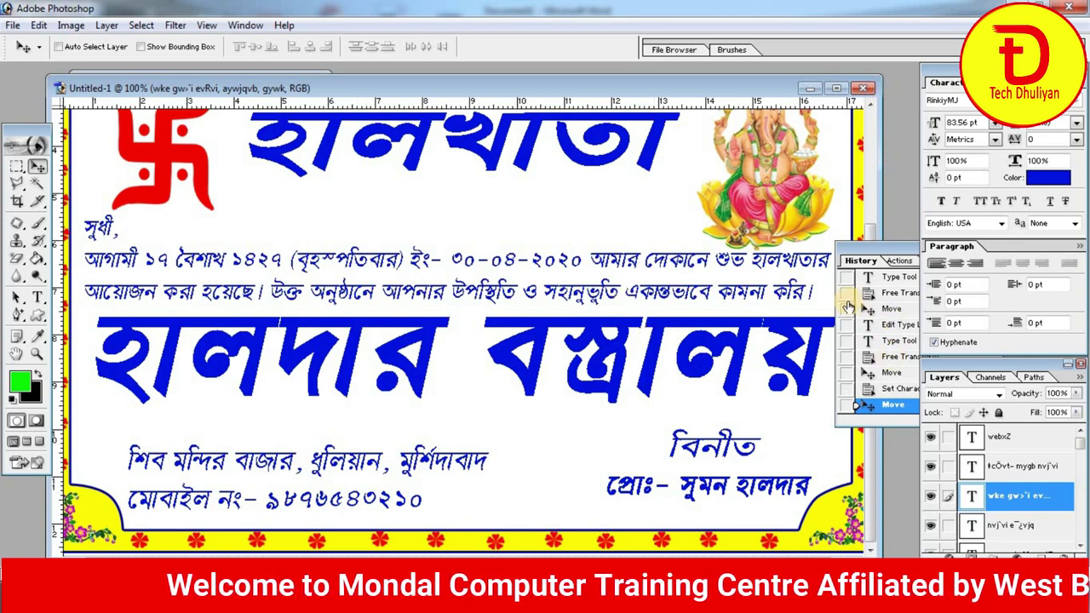
Zoom out to 66.7% so the whole Halkhata card fits the window
key("ctrl+minus")
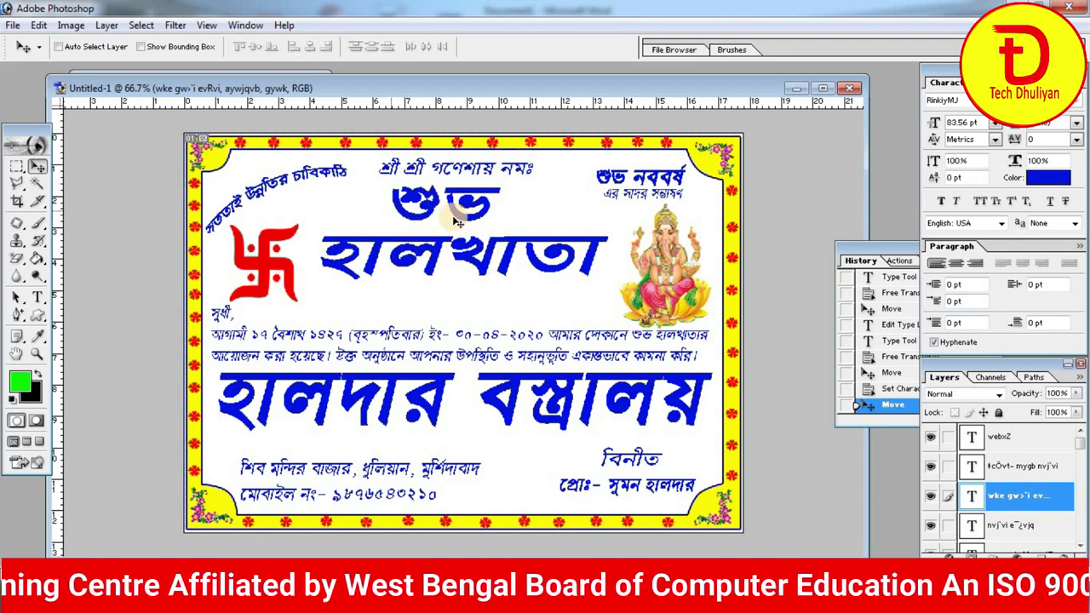
Select all three lines of the সুধী paragraph and apply the GhorautraOMJ font
right_click(290, 335)
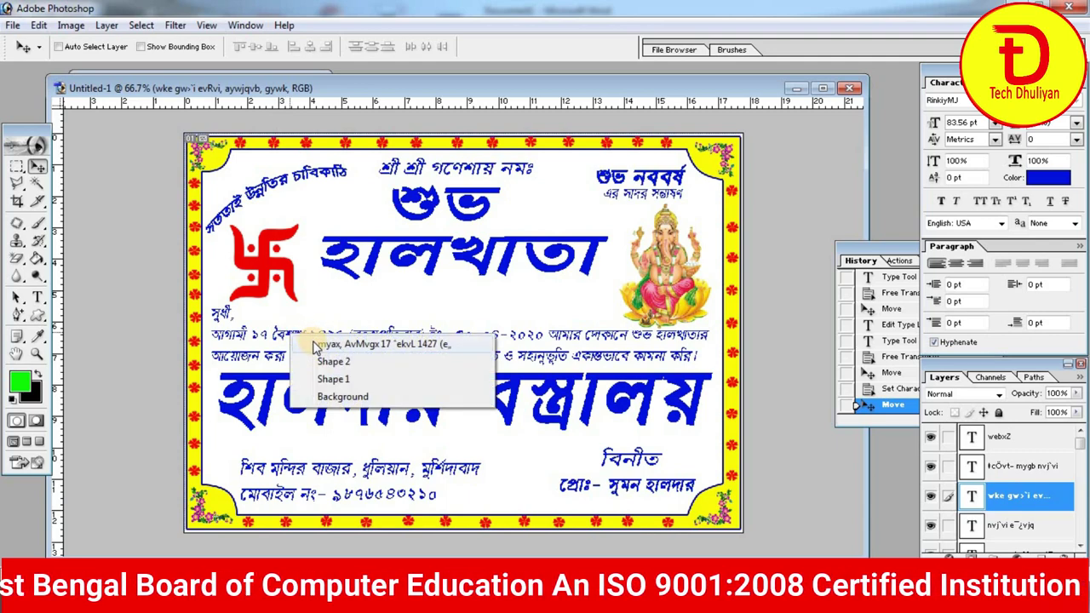
left_click(315, 344)
left_click(37, 295)
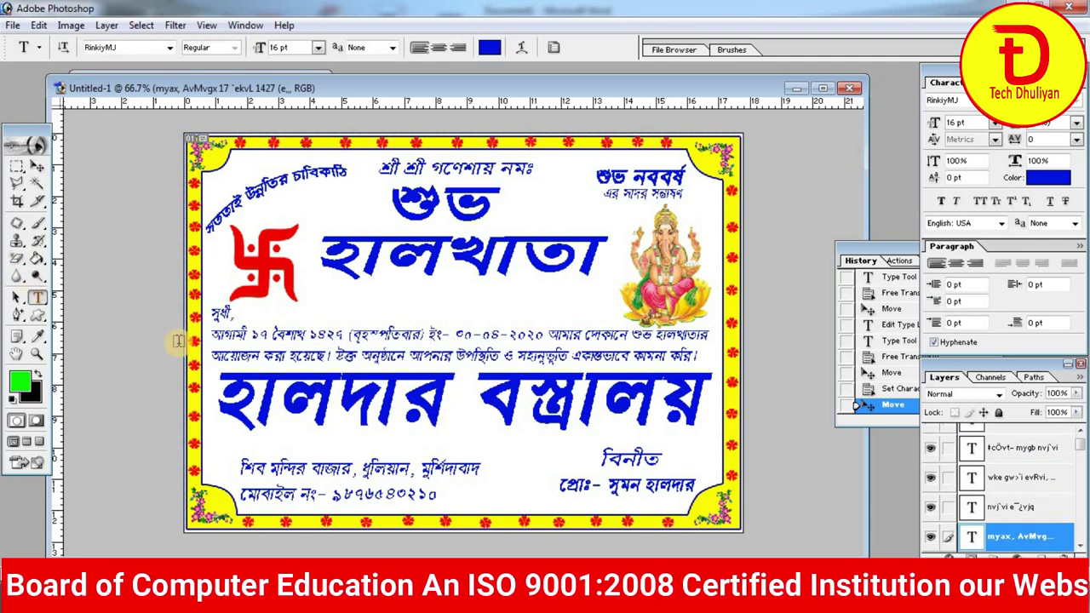
left_click_drag(215, 312, 717, 364)
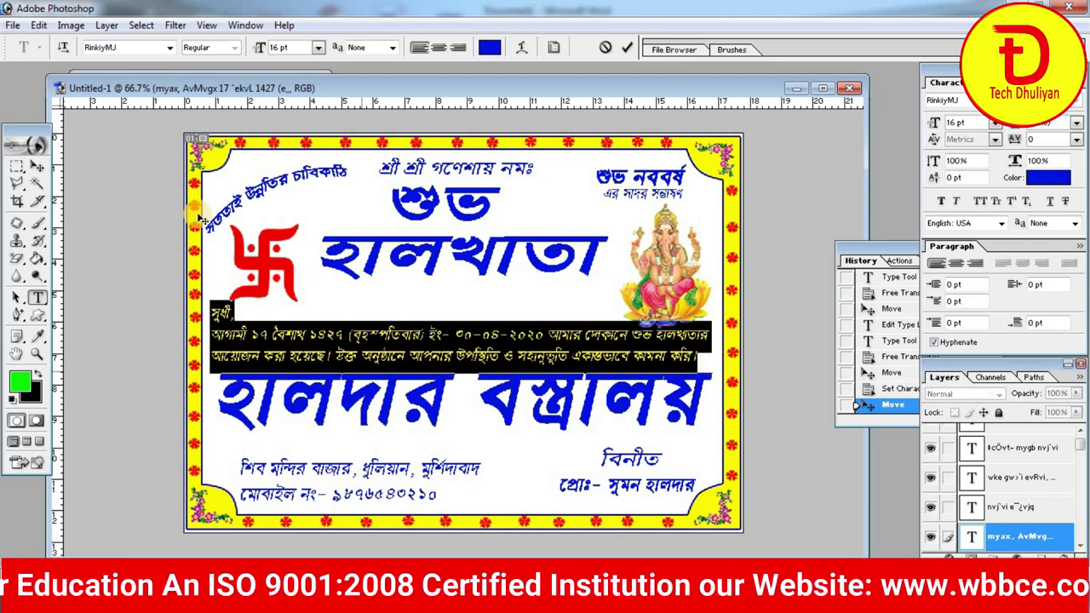
left_click(169, 47)
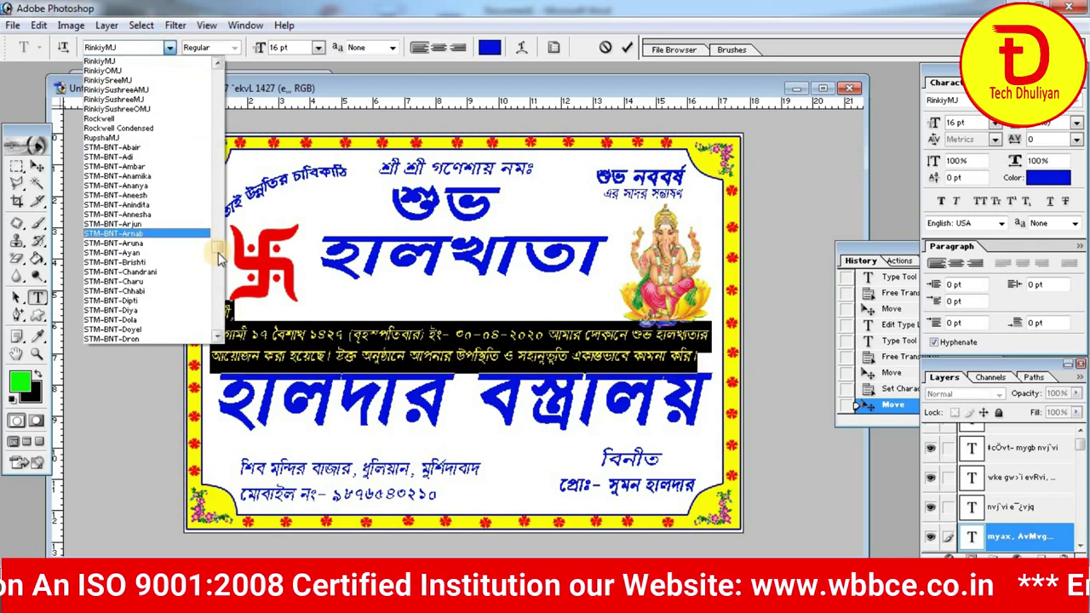
left_click(218, 298)
left_click(218, 298)
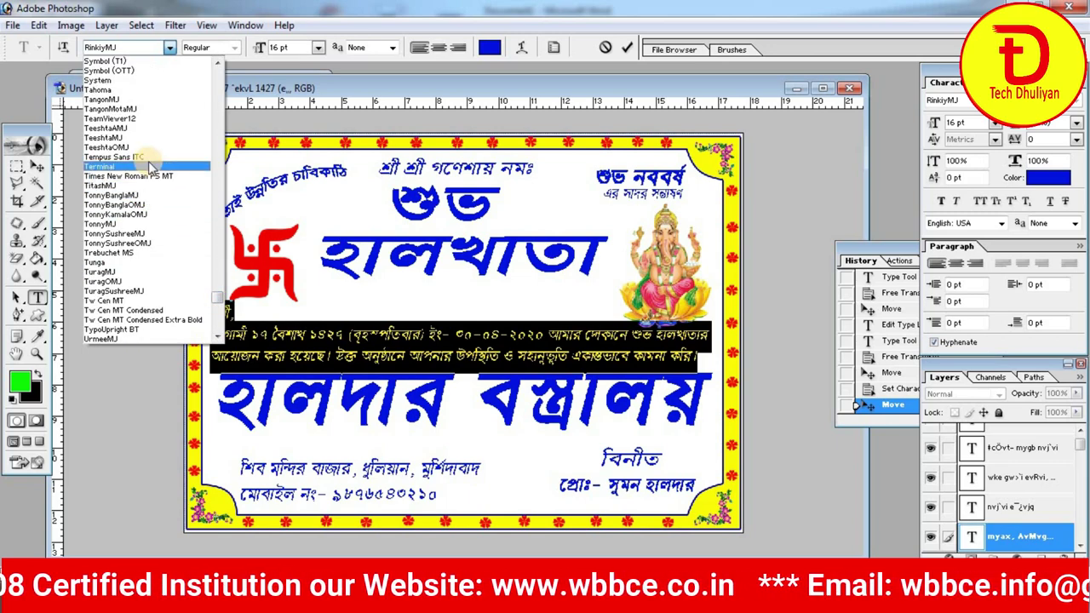
left_click_drag(218, 302, 210, 140)
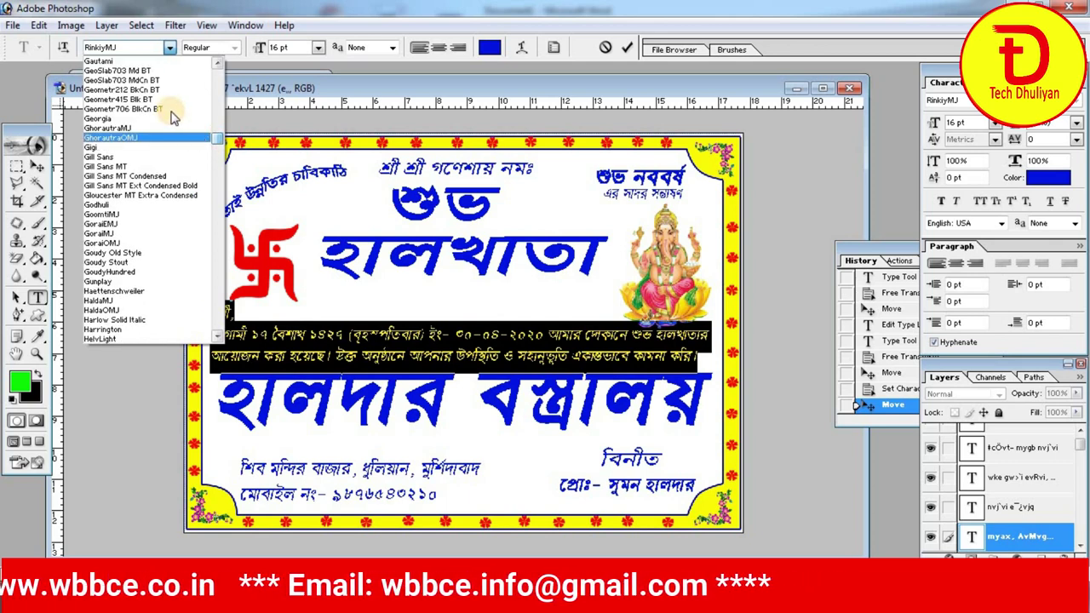
left_click(162, 139)
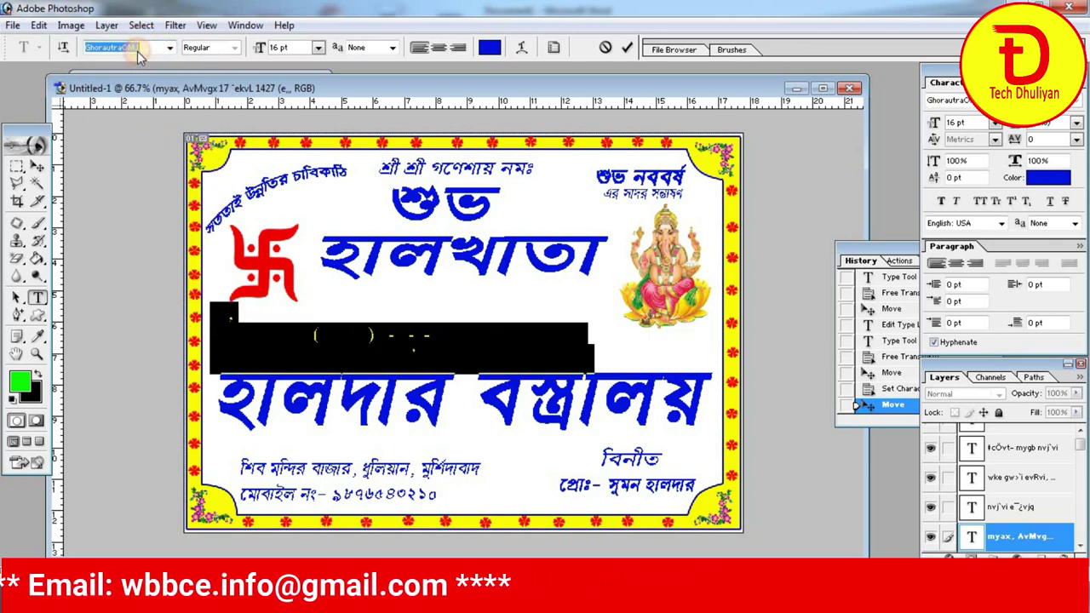
Step the paragraph font down to HooglyMJ, commit, and nudge it slightly up and left
key("Down")
key("Down")
key("Down")
key("Down")
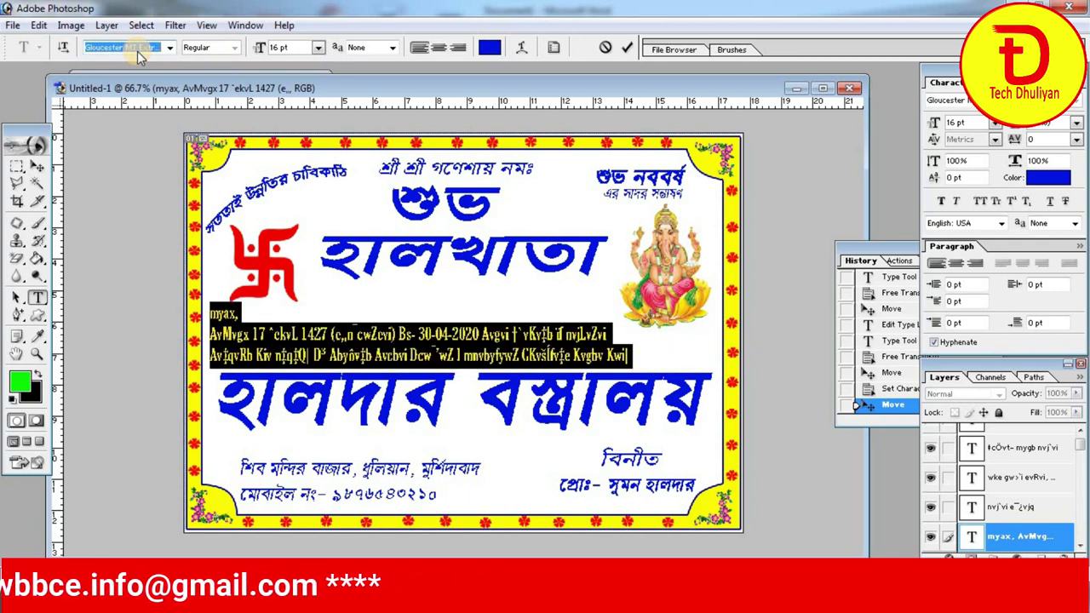
key("Down")
key("Down")
key("Down")
key("Down")
key("Down")
key("Down")
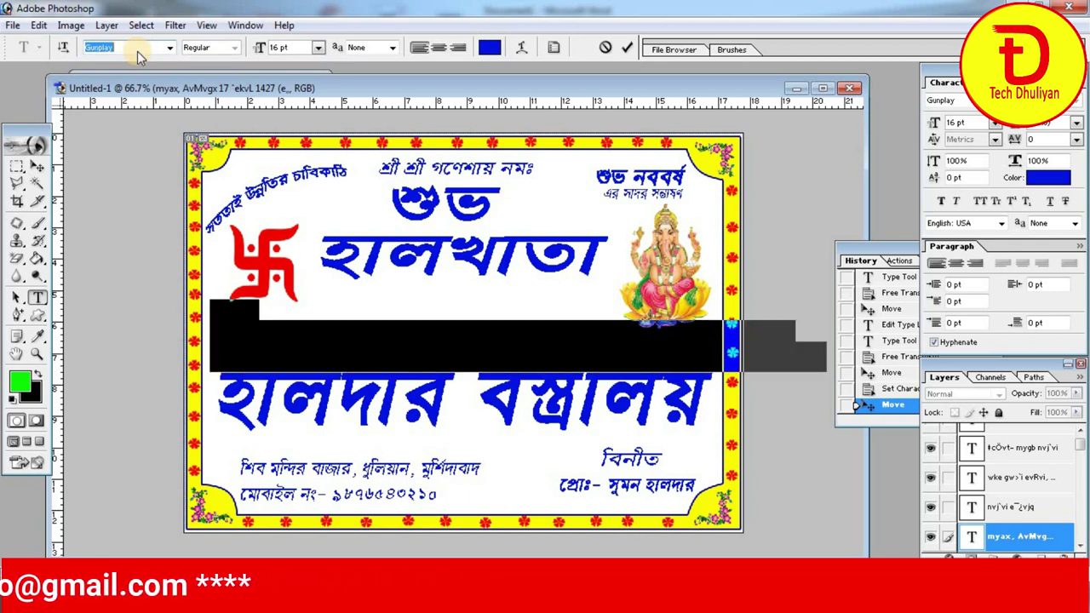
key("Down")
key("Down")
key("Down")
key("Down")
key("Down")
key("Down")
key("Down")
key("Down")
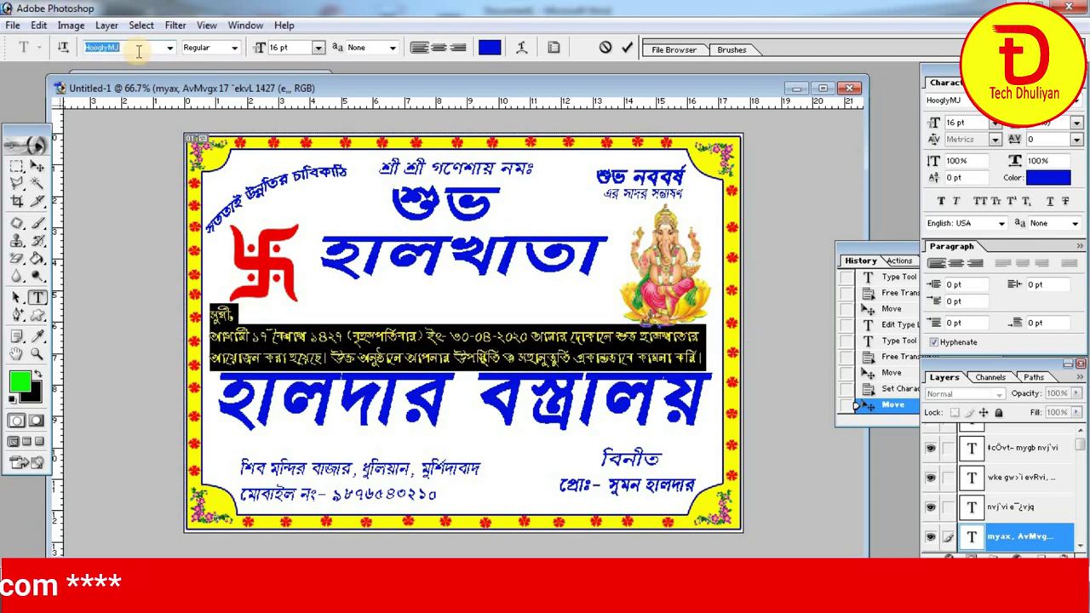
key("Down")
key("Down")
key("Down")
key("Down")
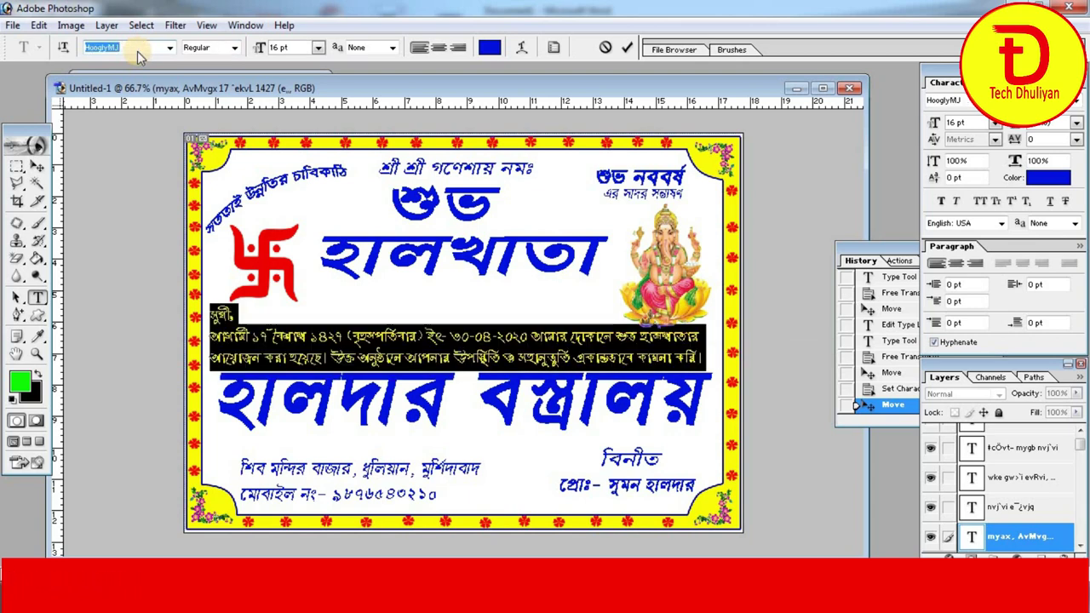
left_click(349, 354)
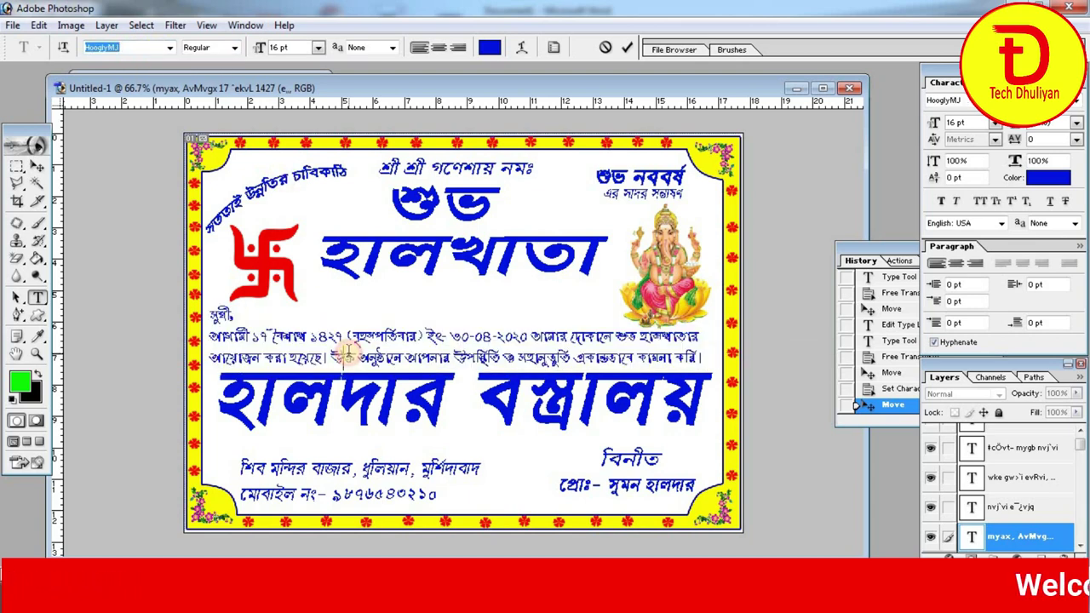
left_click(39, 167)
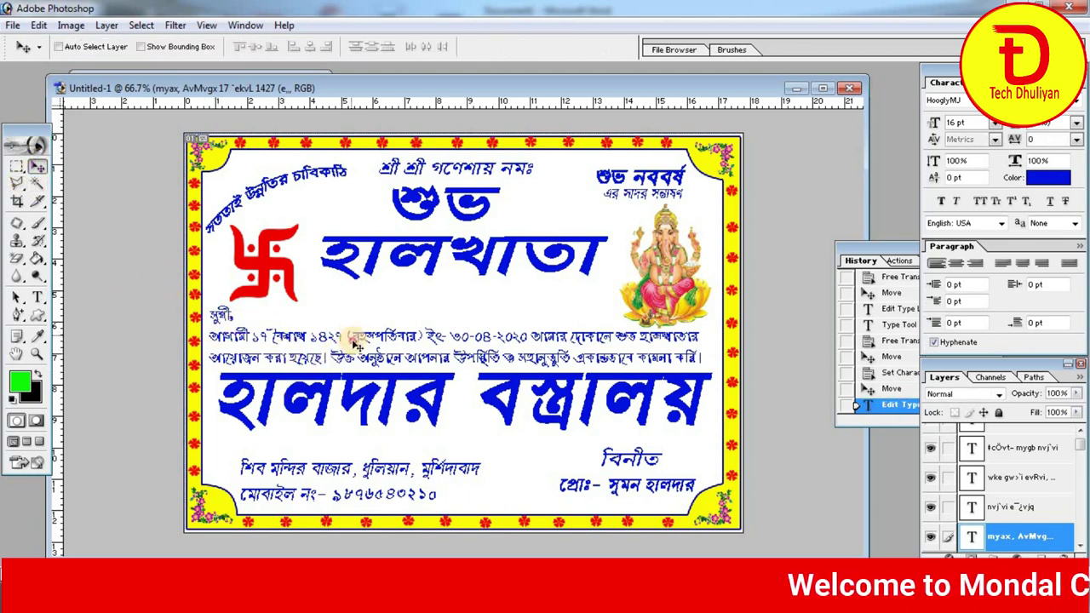
left_click_drag(359, 340, 356, 339)
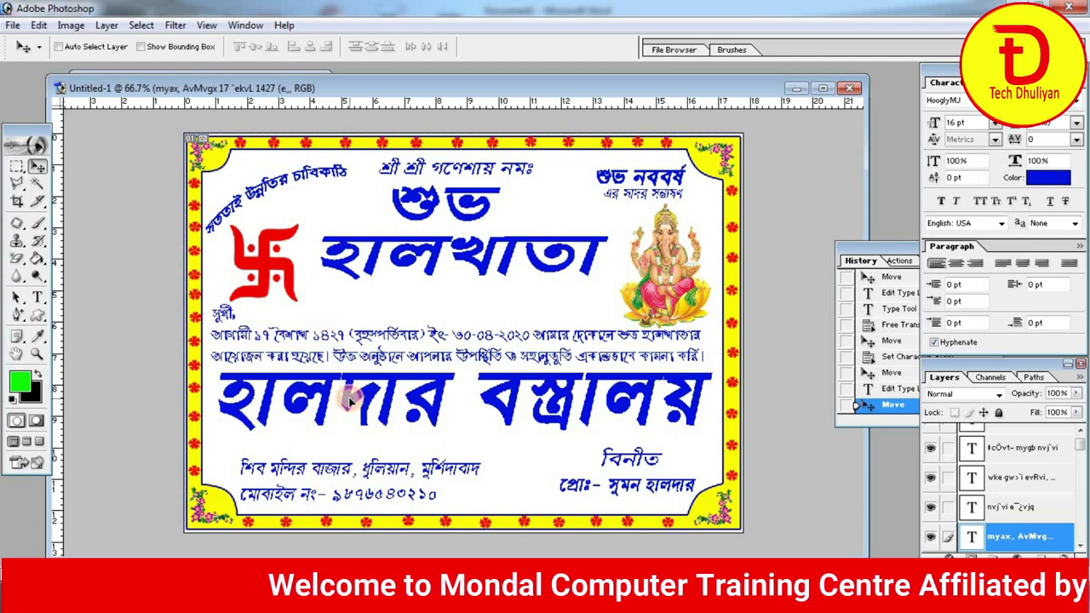
Shrink the Ganesha image (Layer 2) slightly from its bottom-left corner
right_click(673, 267)
left_click(703, 278)
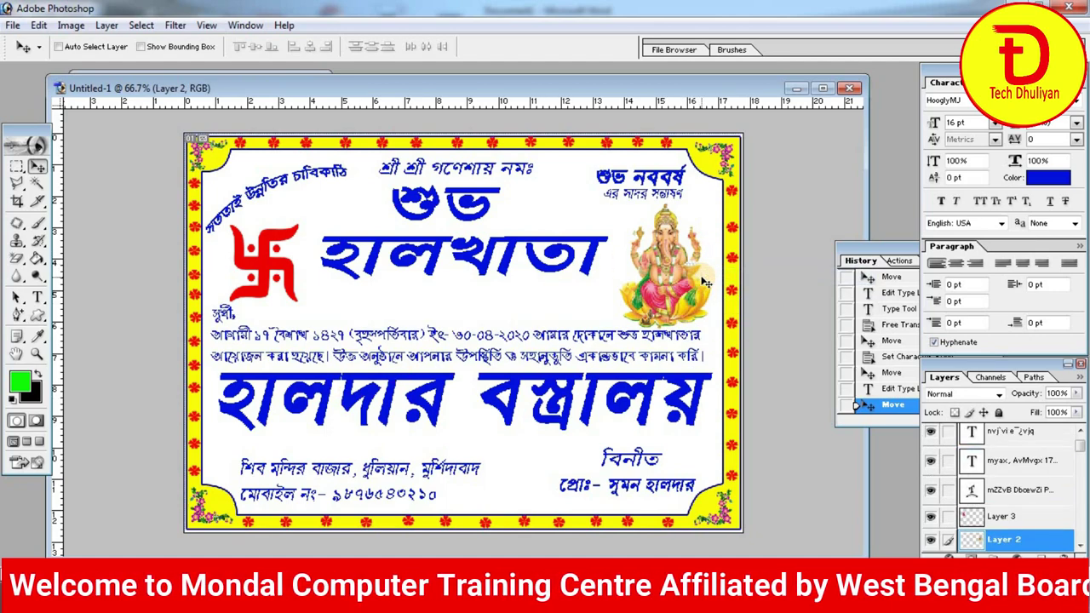
key("ctrl+t")
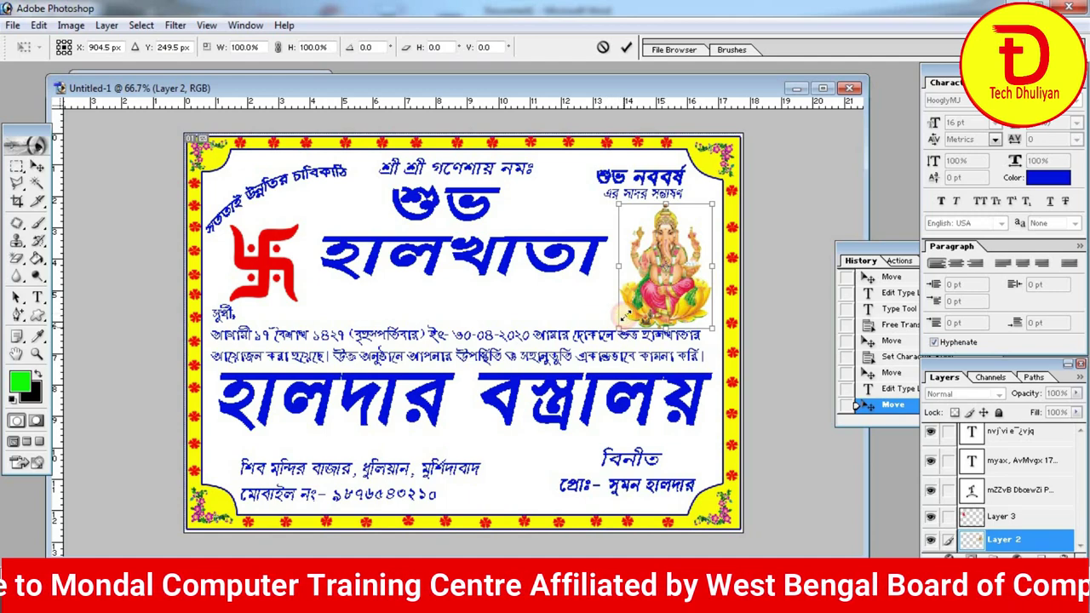
left_click_drag(625, 316, 629, 305)
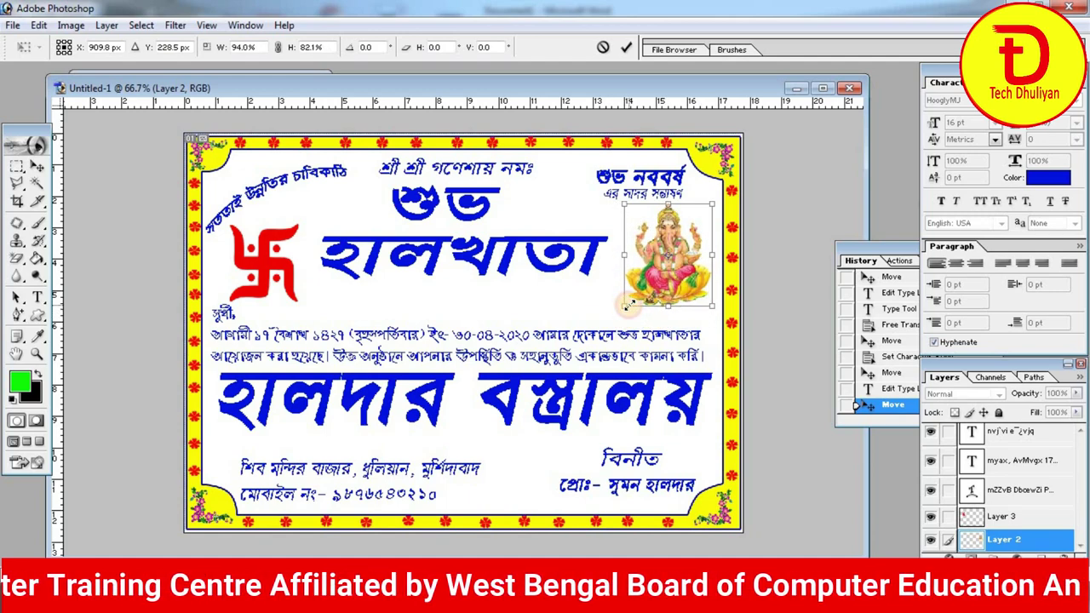
key("Return")
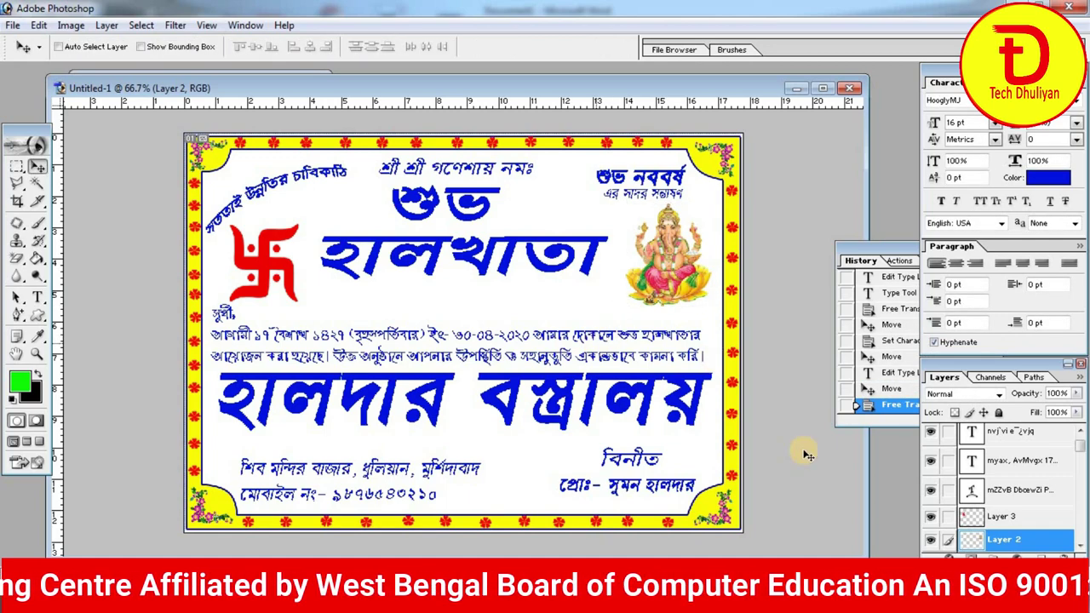
Nudge the invitation paragraph layer slightly right and down
right_click(660, 338)
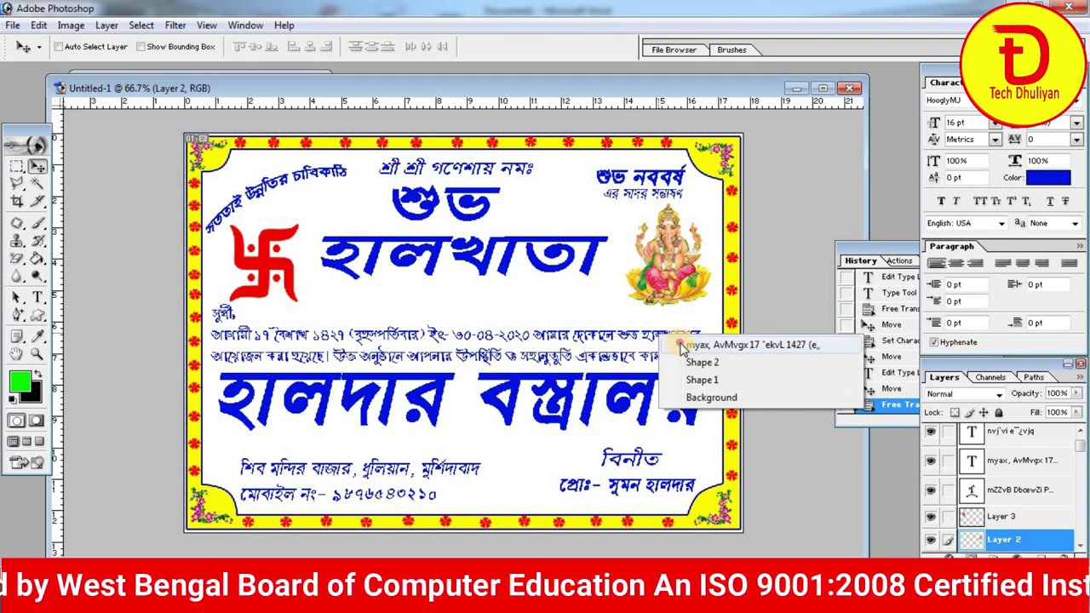
left_click(683, 345)
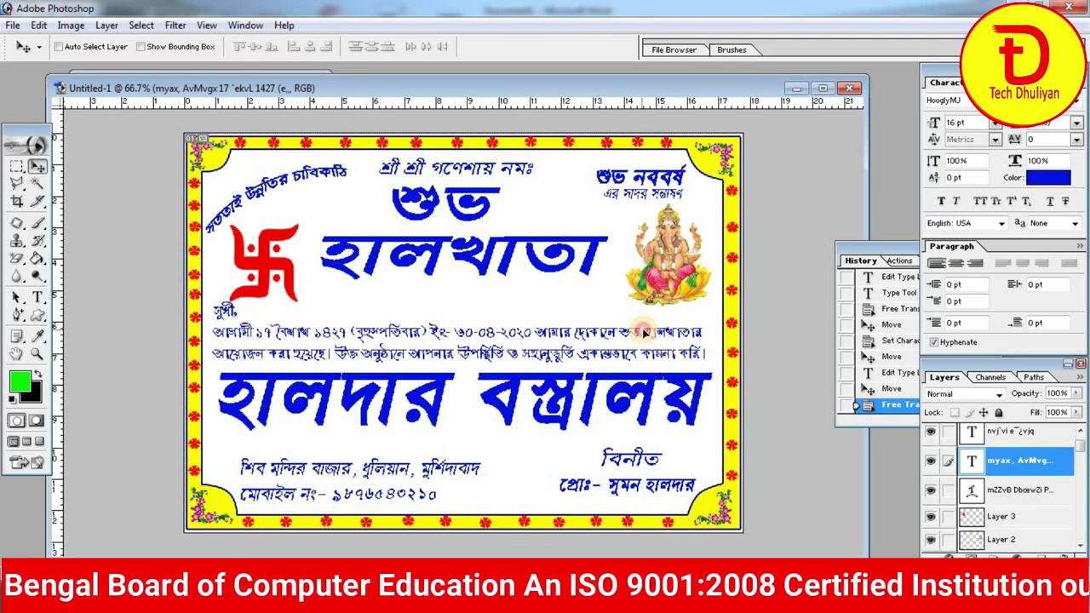
left_click_drag(645, 334, 646, 335)
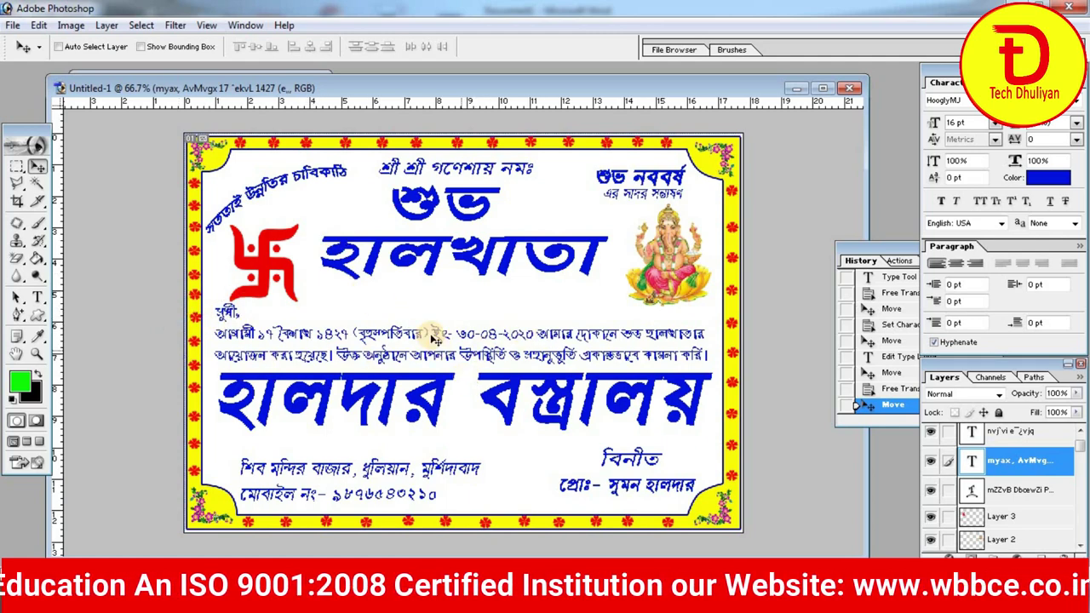
Try Impact, JaJaDiMJ, IrabotiMJ and others on the সুধী paragraph, settle on JomunaMJ, and commit
left_click(39, 297)
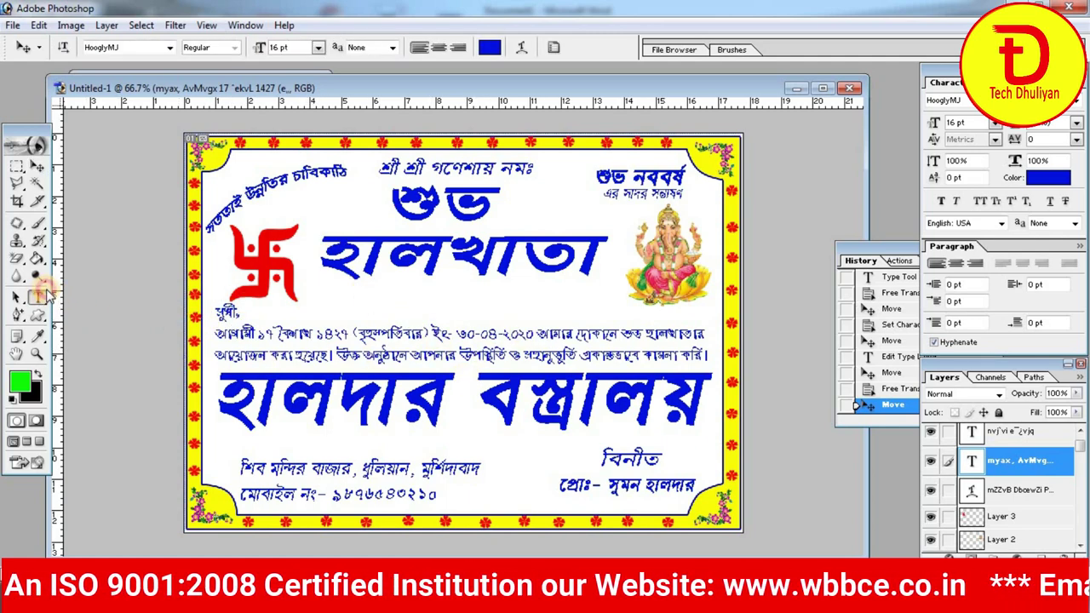
left_click_drag(218, 316, 720, 368)
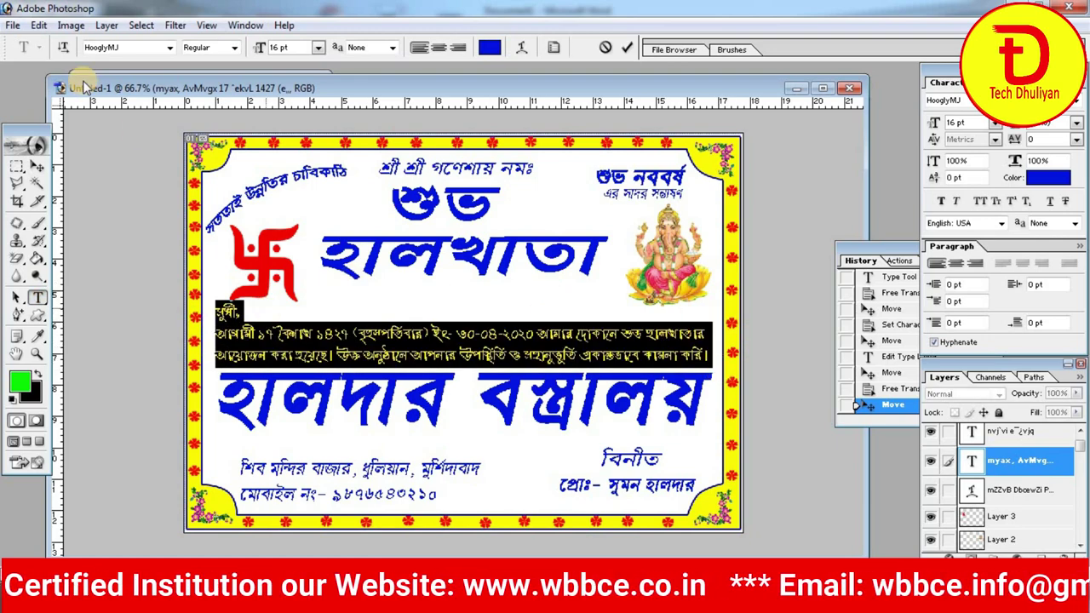
key("Down")
key("Down")
key("Down")
key("Down")
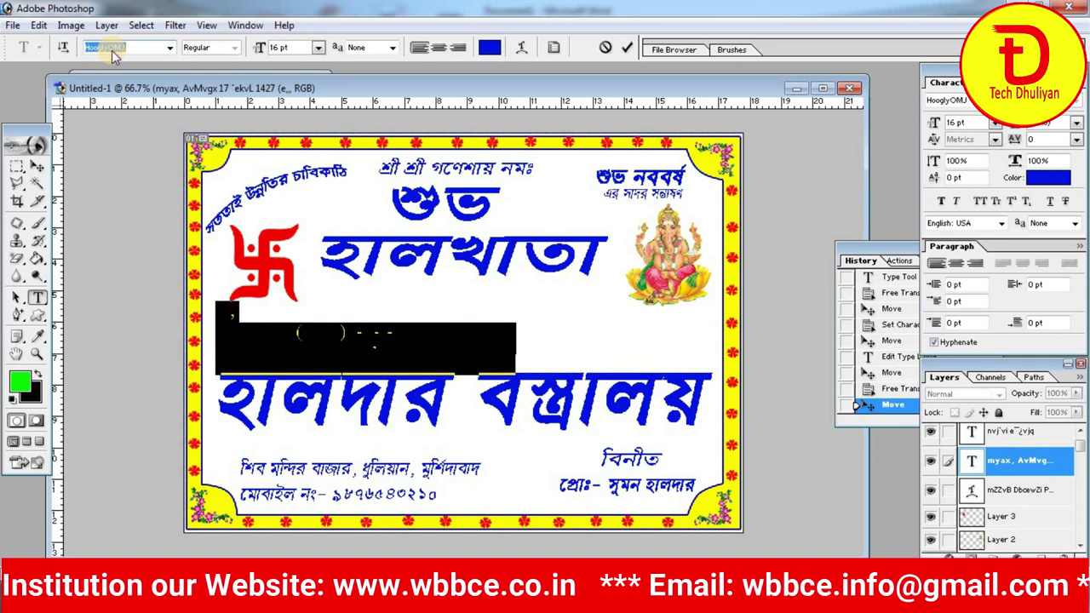
key("Down")
key("Down")
key("Down")
key("Down")
key("Down")
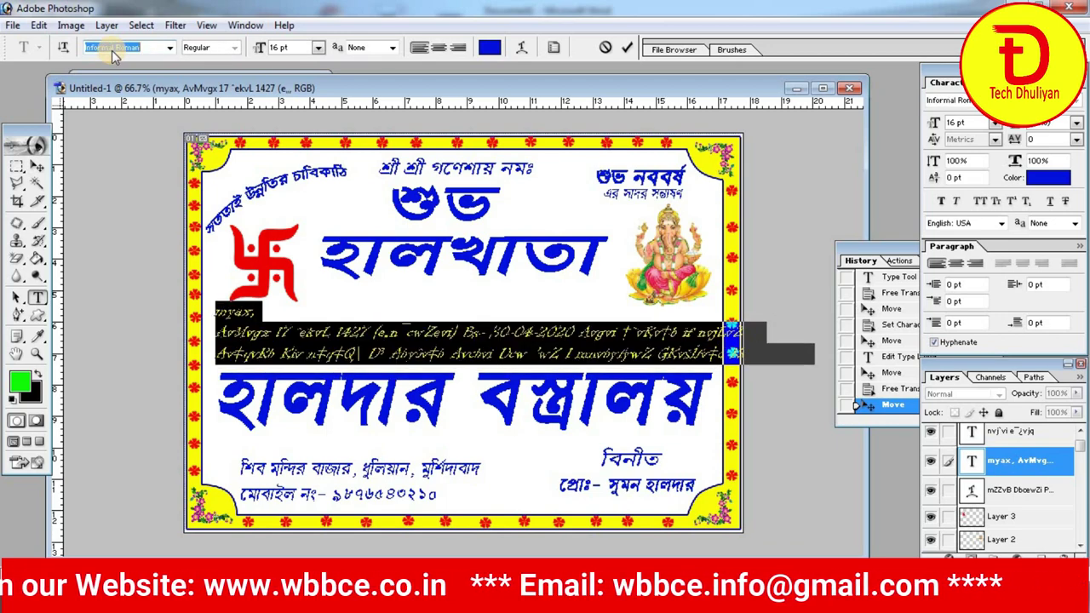
key("Up")
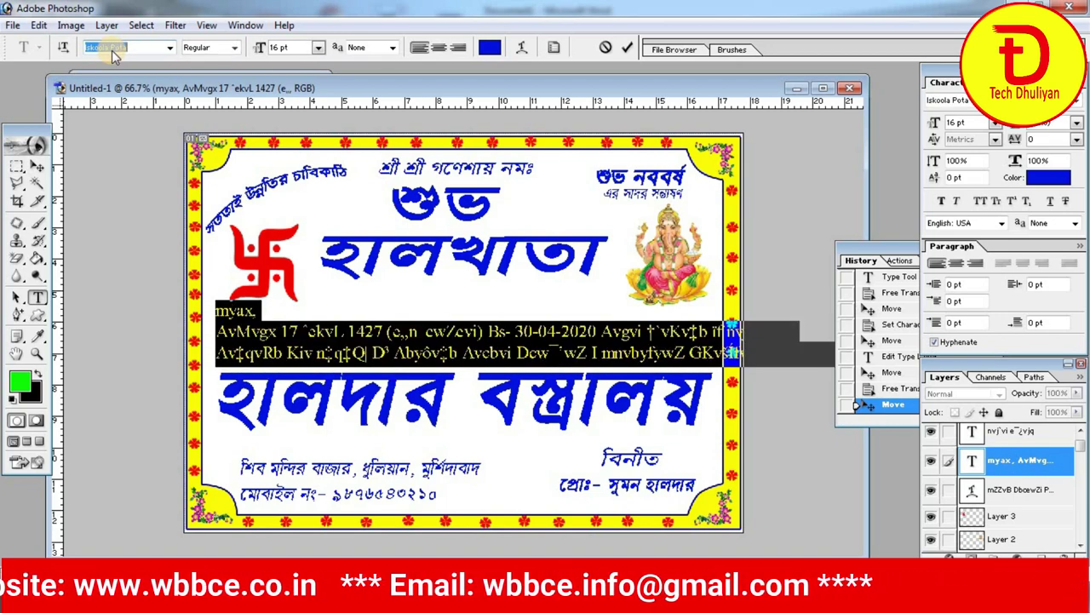
key("Up")
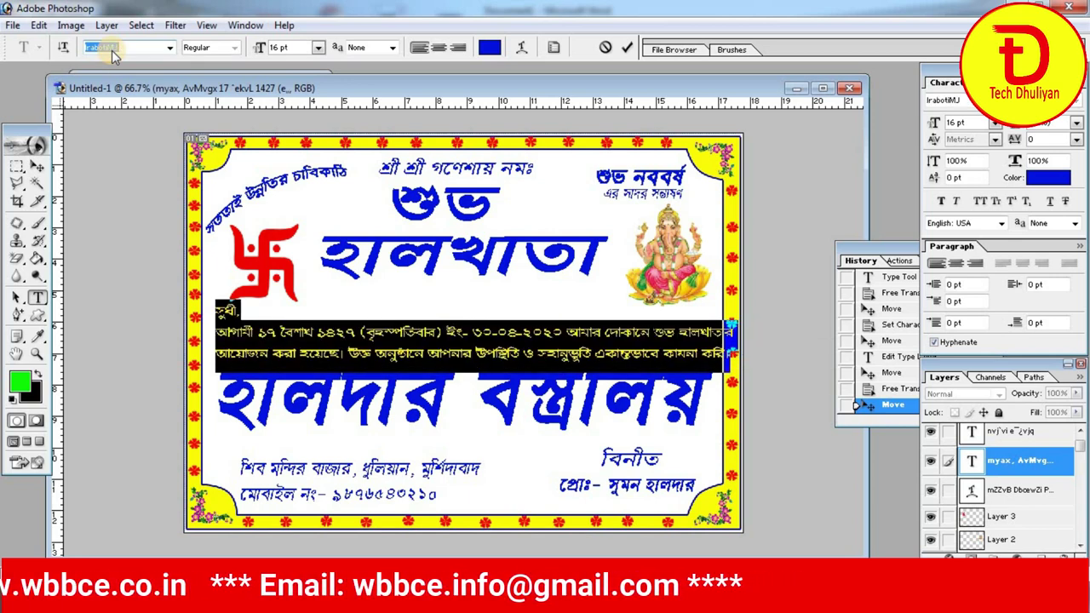
key("Down")
key("Down")
key("Down")
key("Down")
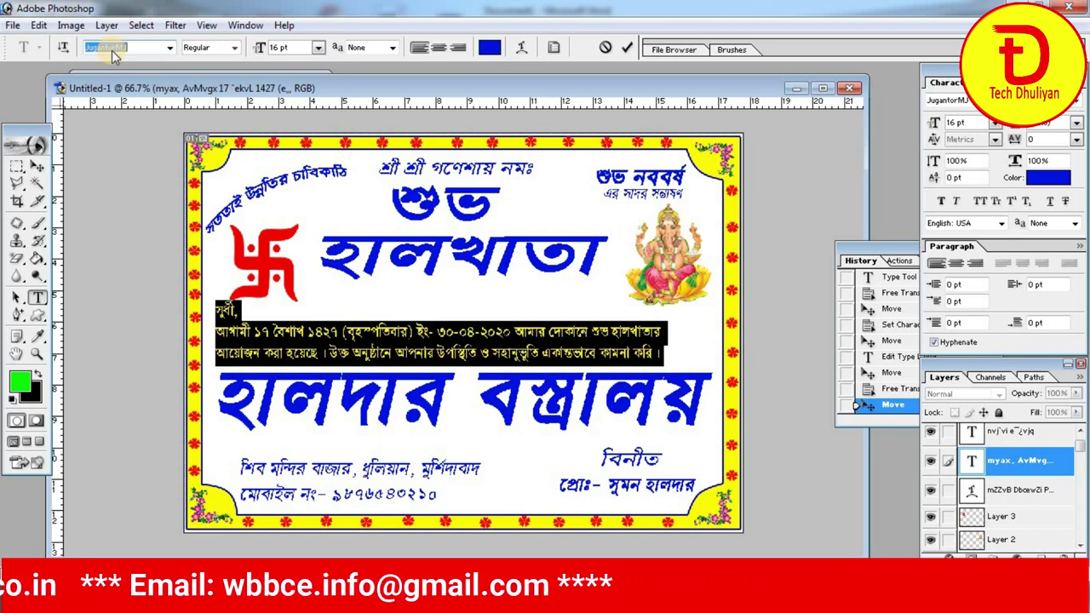
key("Up")
key("Up")
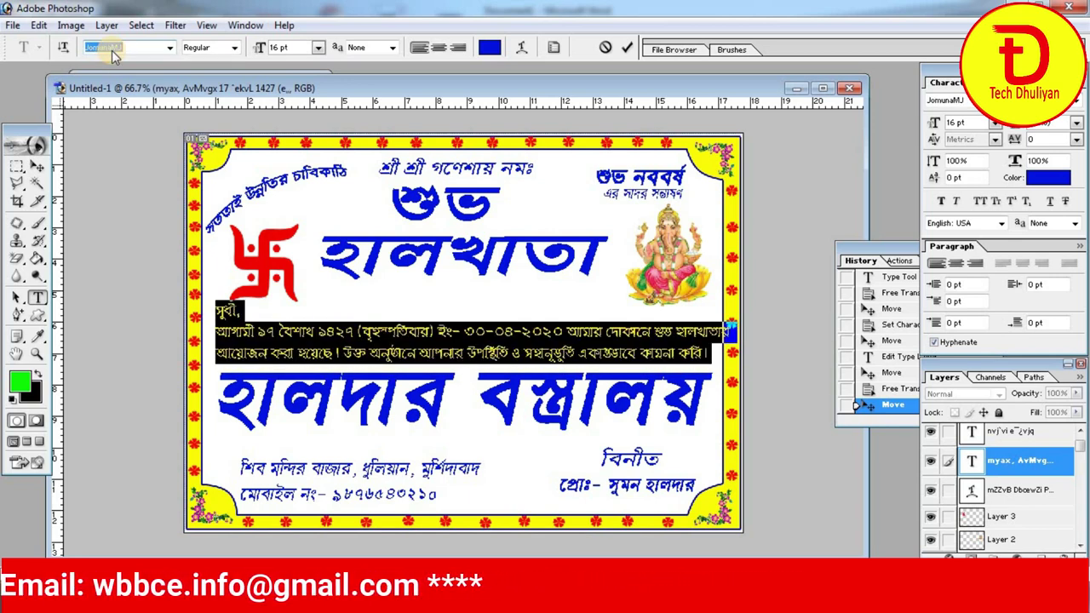
left_click(332, 341)
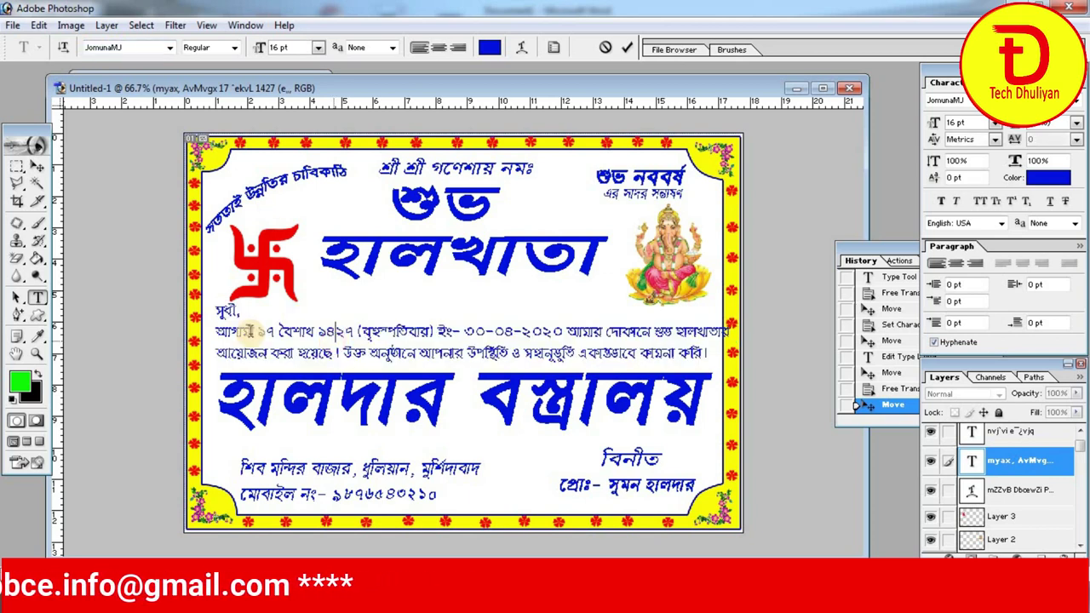
left_click(38, 166)
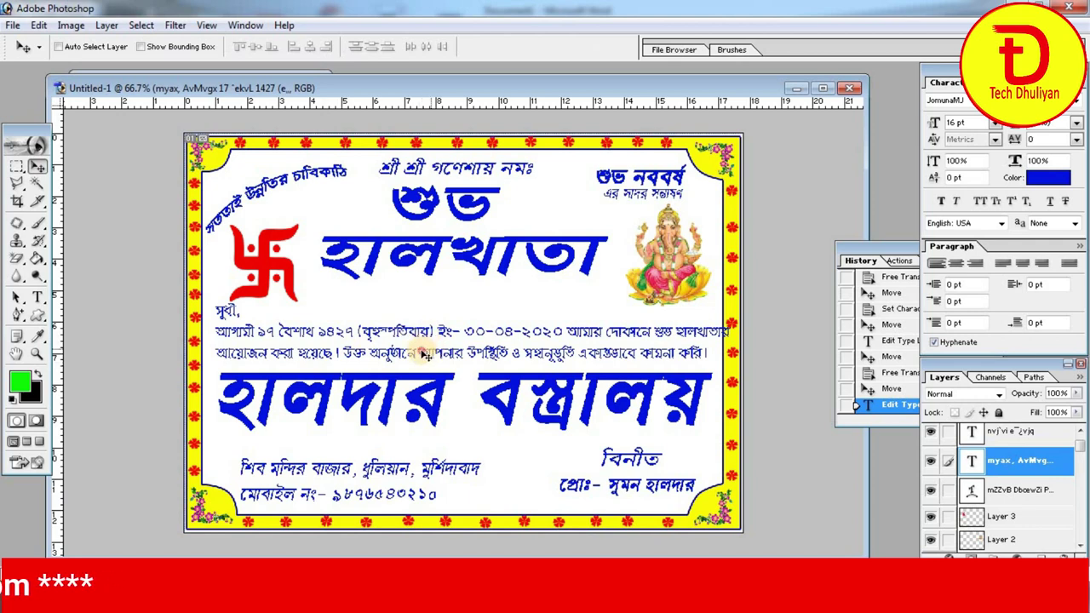
Shift the paragraph slightly left and down, then nudge the হালখাতা title down and right
left_click_drag(425, 352, 419, 358)
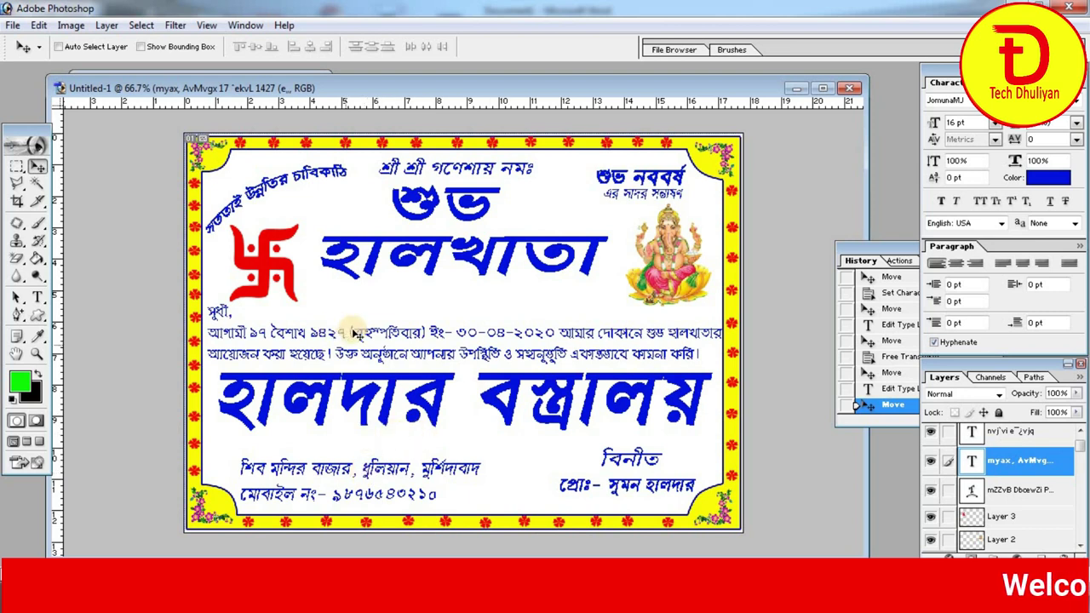
right_click(554, 255)
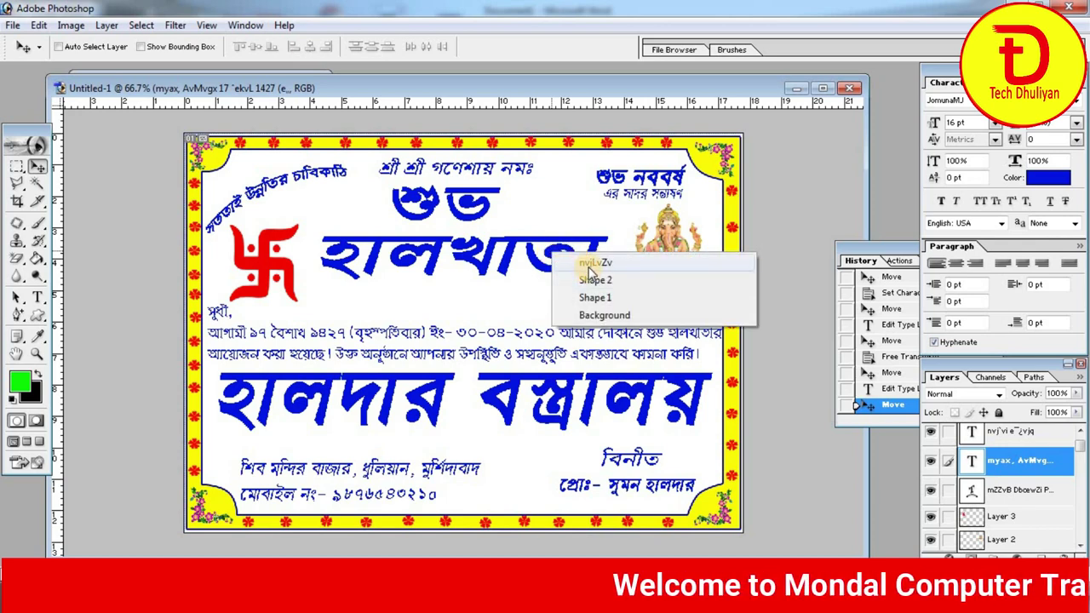
left_click(594, 263)
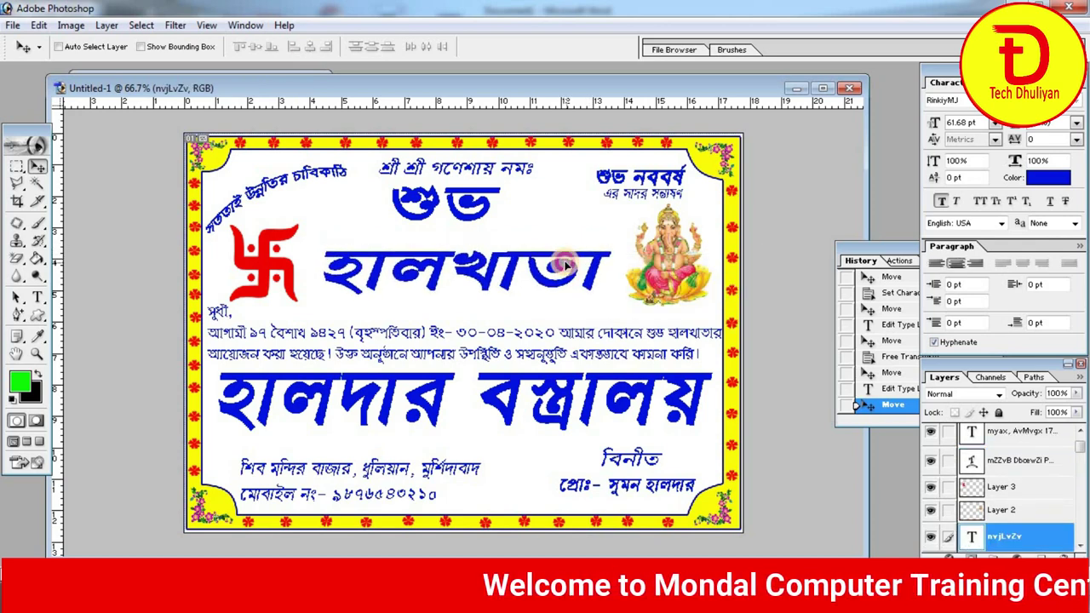
left_click_drag(563, 268, 564, 265)
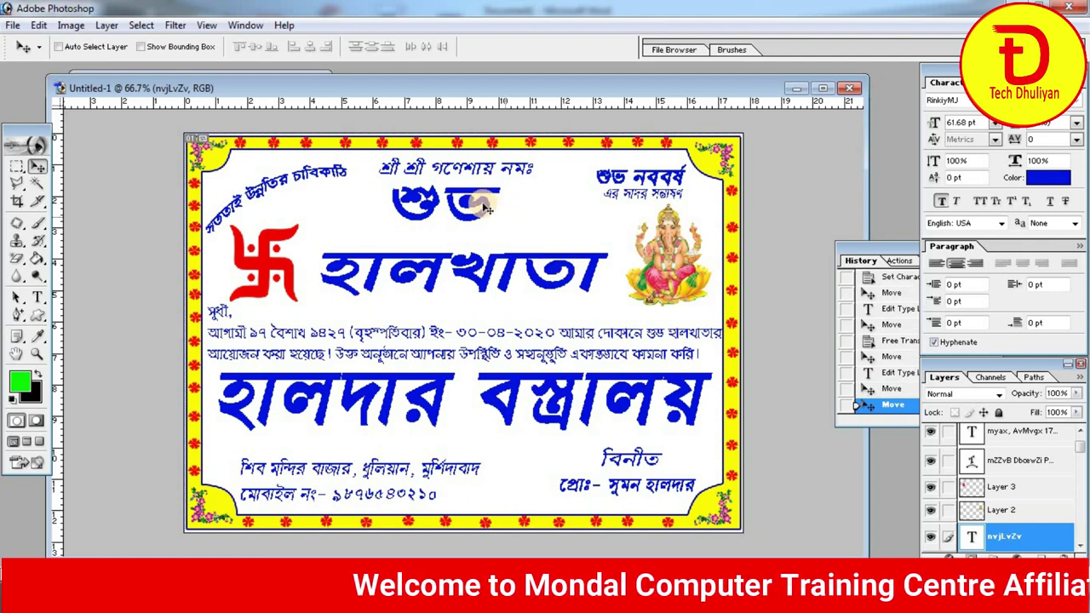
left_click_drag(502, 288, 503, 292)
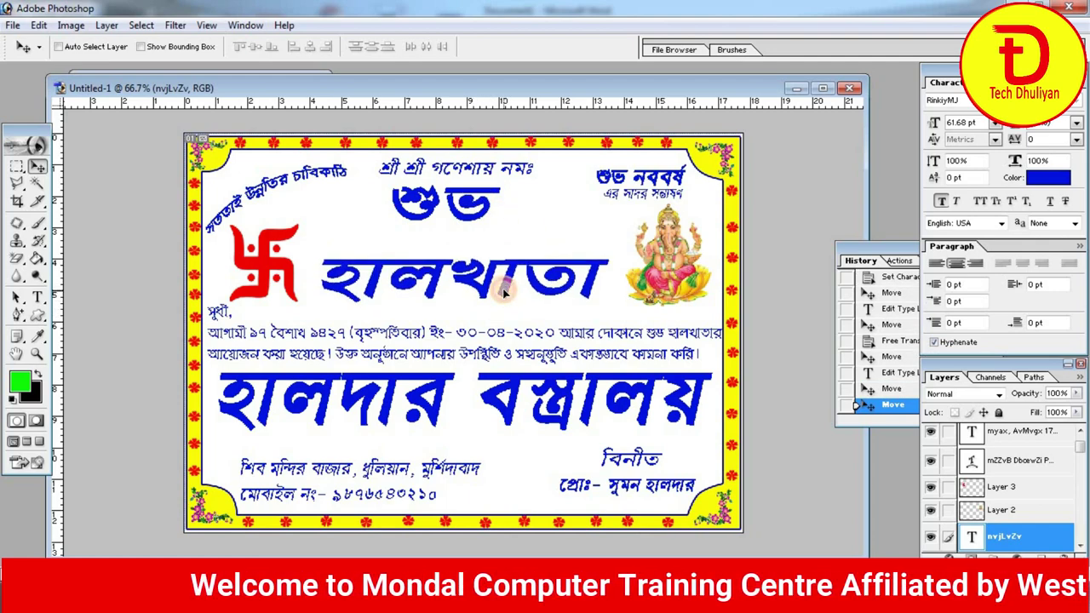
Move the শুভ heading right and down so it sits centred above হালখাতা
right_click(465, 205)
left_click(483, 214)
left_click_drag(473, 215, 490, 220)
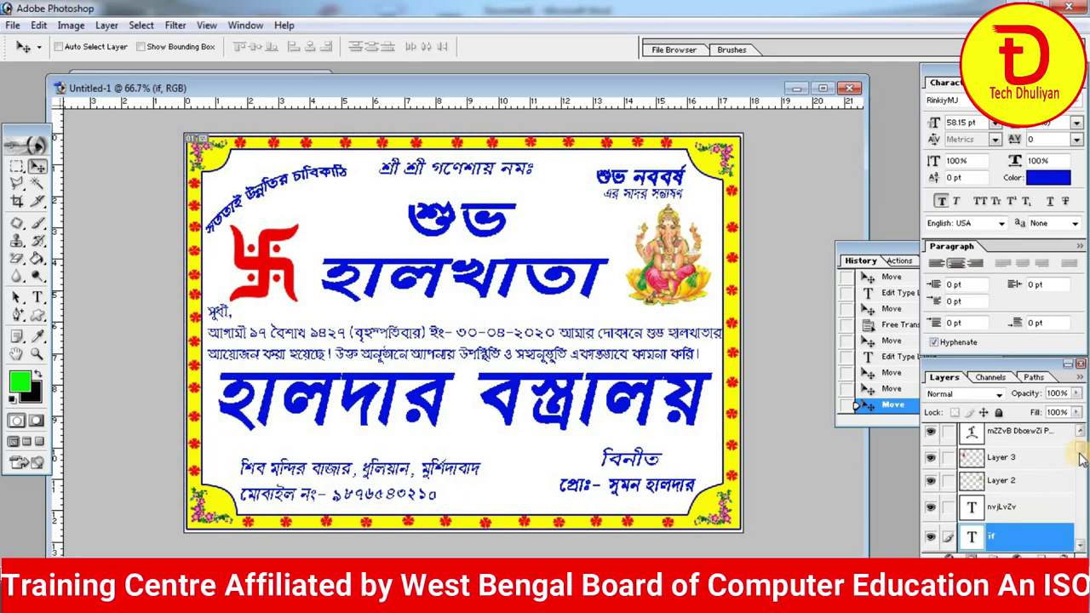
In the Layers panel, select Layer 1 and then the Shape 3 copy 47 layer
scroll(1080, 537, "down", 5)
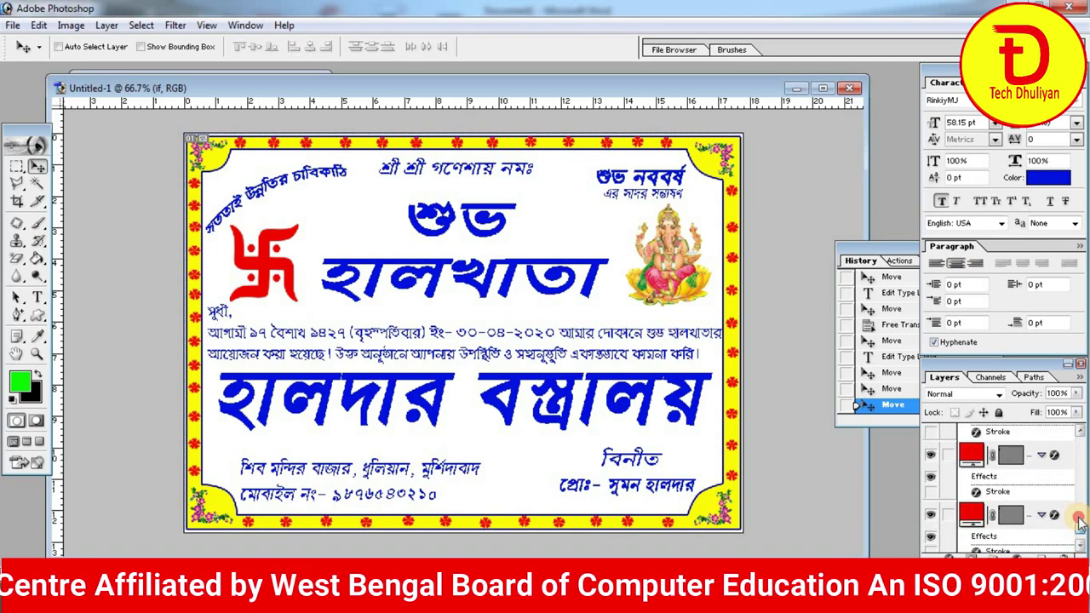
left_click_drag(1080, 512, 1079, 458)
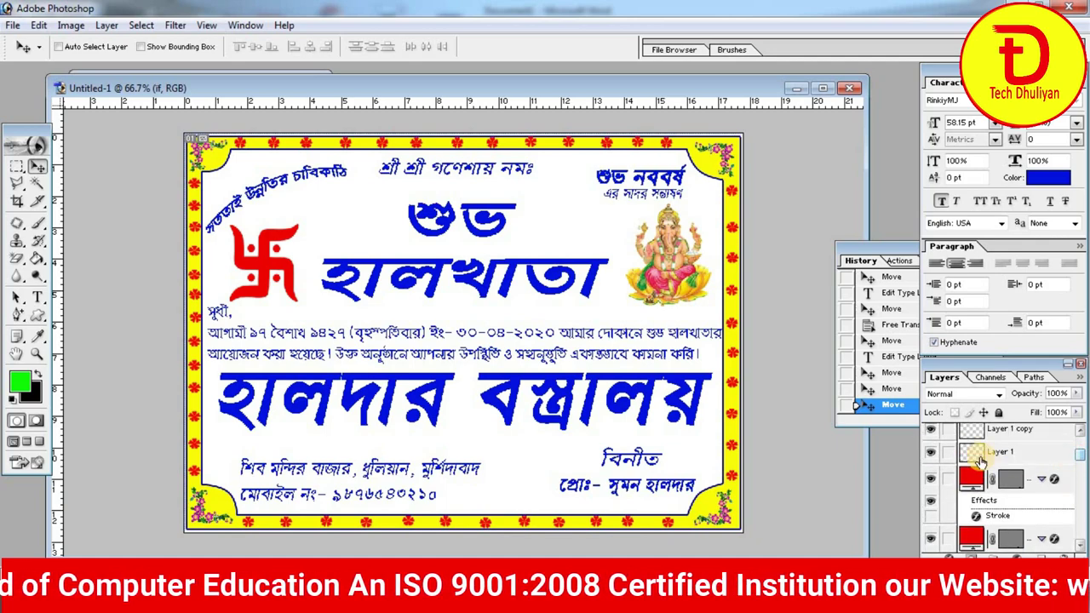
left_click(990, 456)
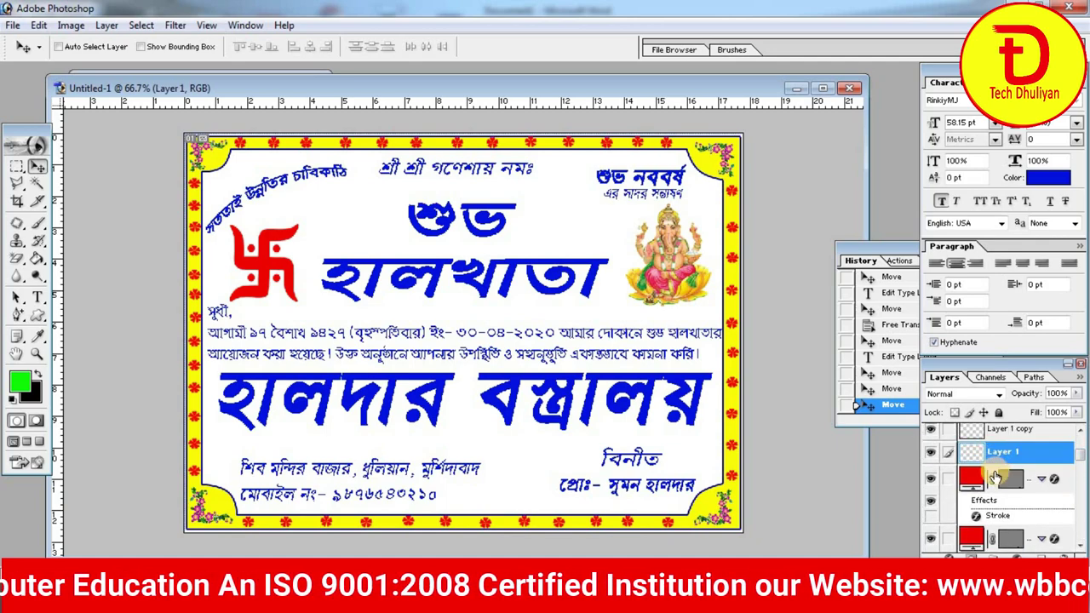
left_click(1016, 484)
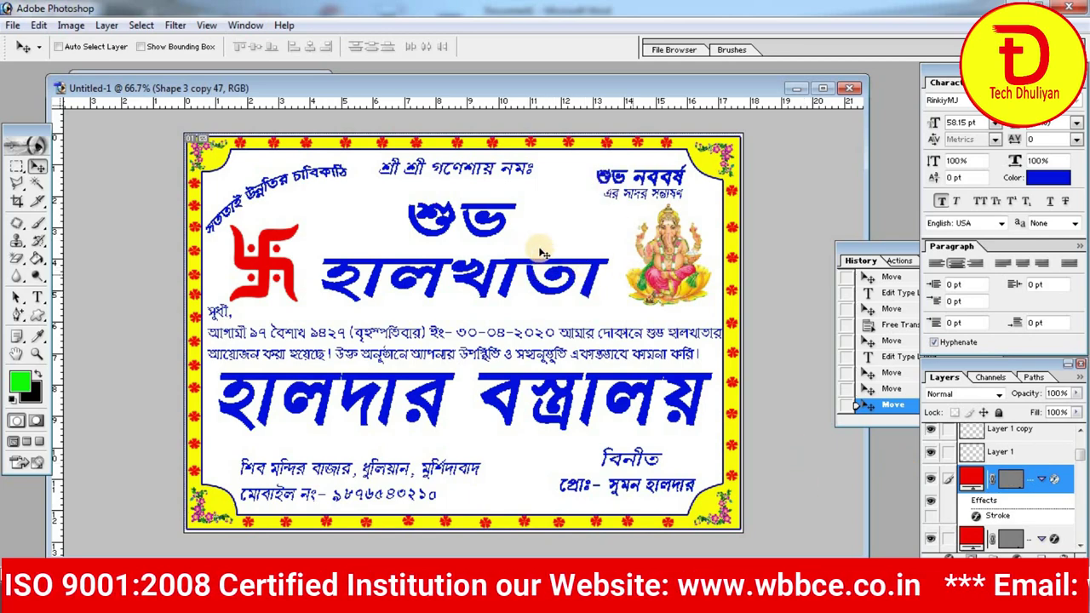
Draw a rounded rectangle (Radius 100 px) around the শ্রী শ্রী গণেশায় নমঃ line
left_click(37, 316)
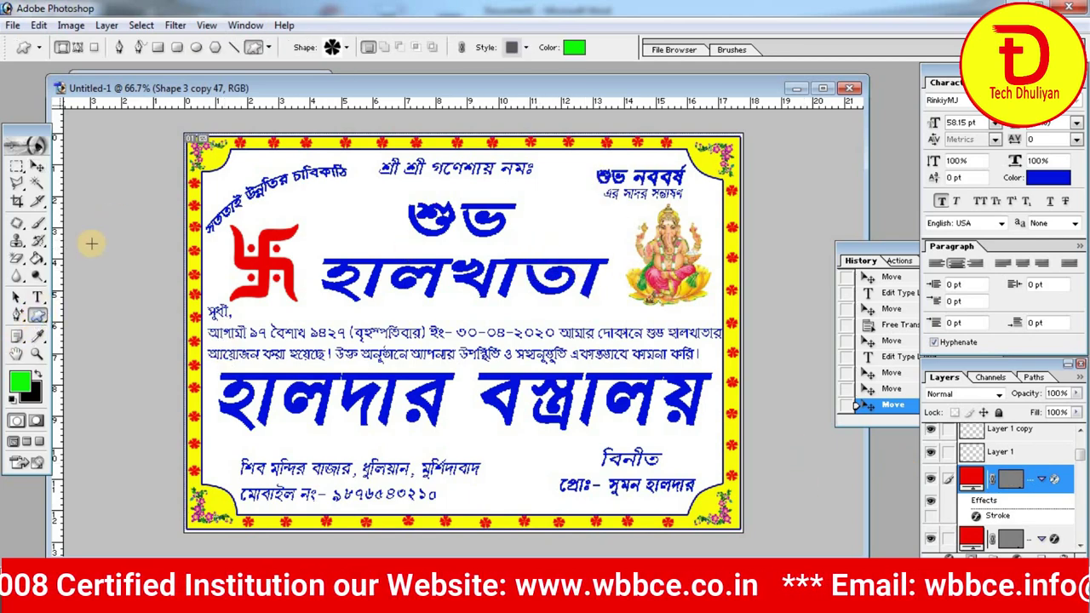
left_click(179, 46)
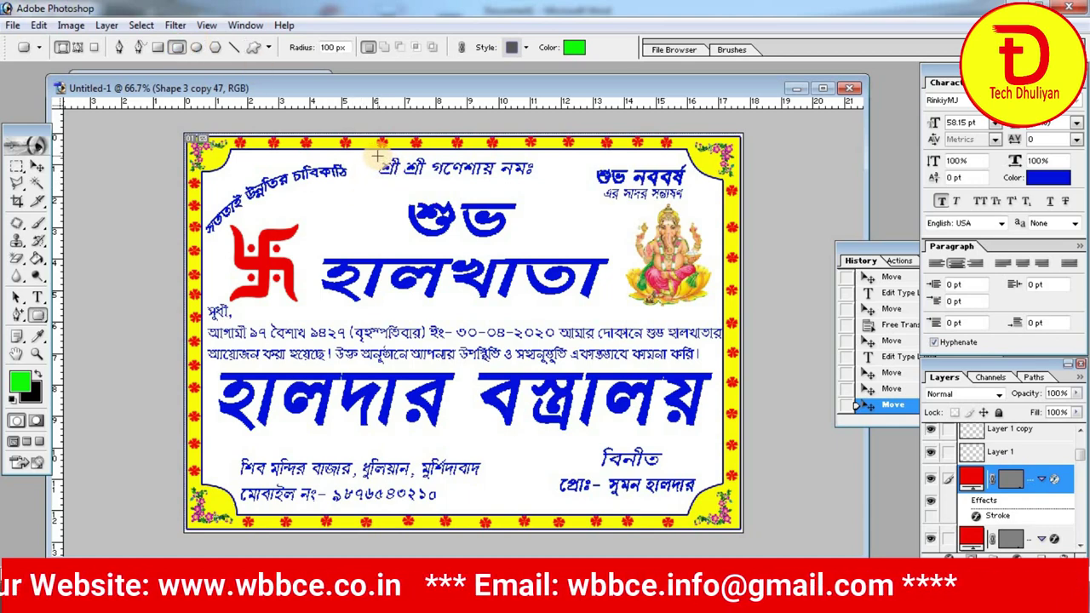
left_click_drag(463, 175, 542, 179)
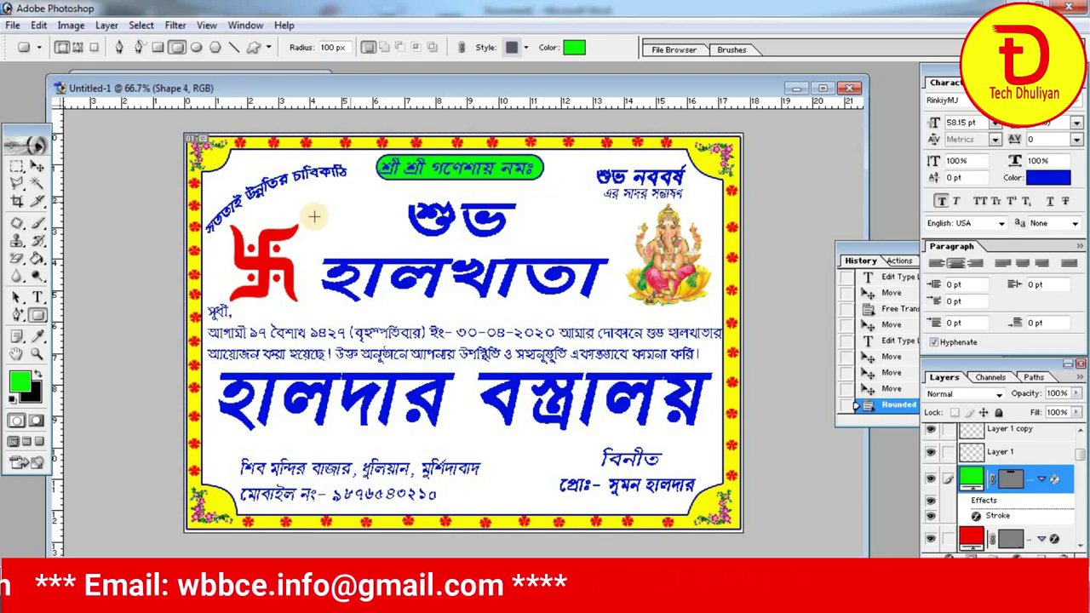
Remove the green badge's stroke outline and nudge it slightly left
left_click(39, 165)
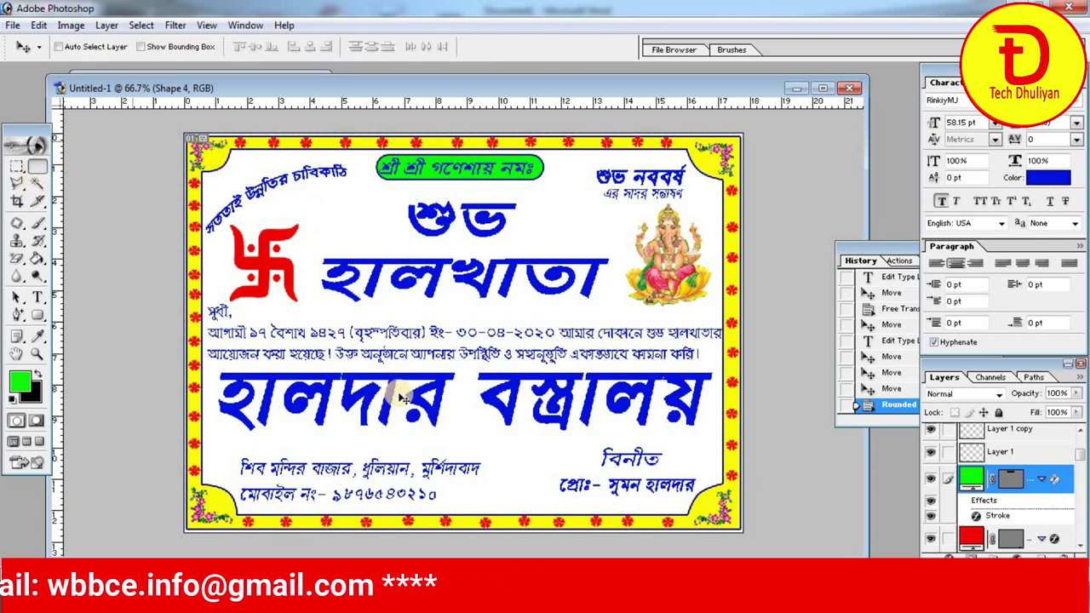
left_click(952, 552)
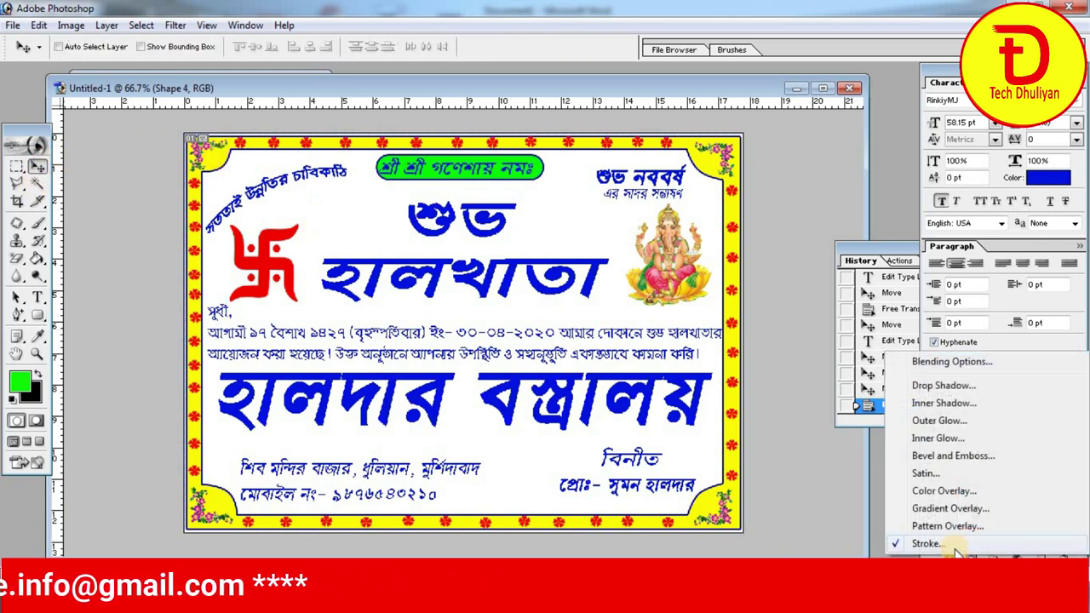
left_click(951, 551)
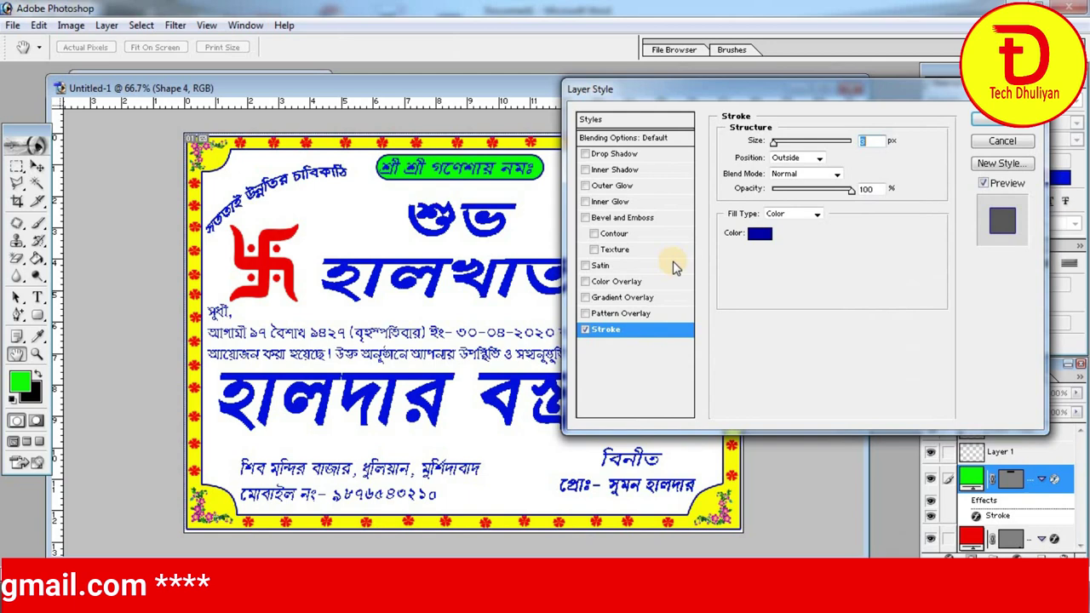
left_click(585, 329)
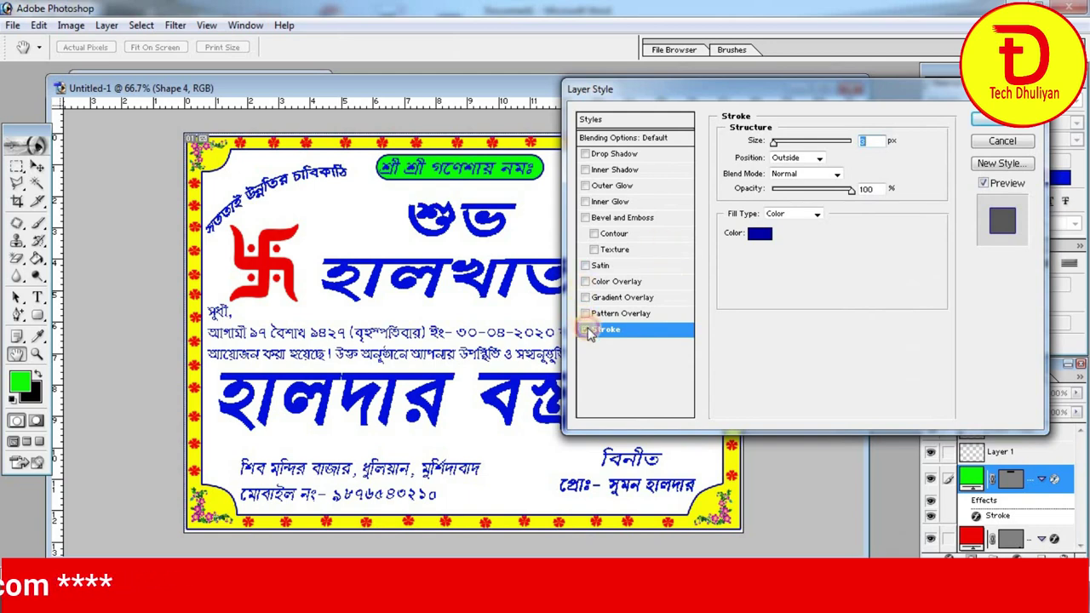
left_click(995, 121)
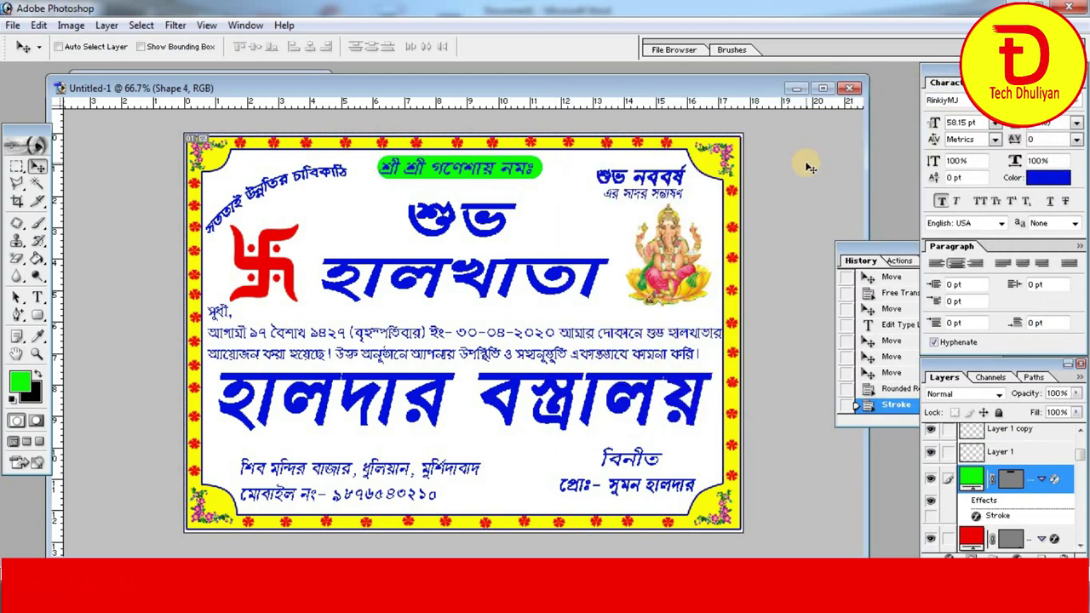
key("Left")
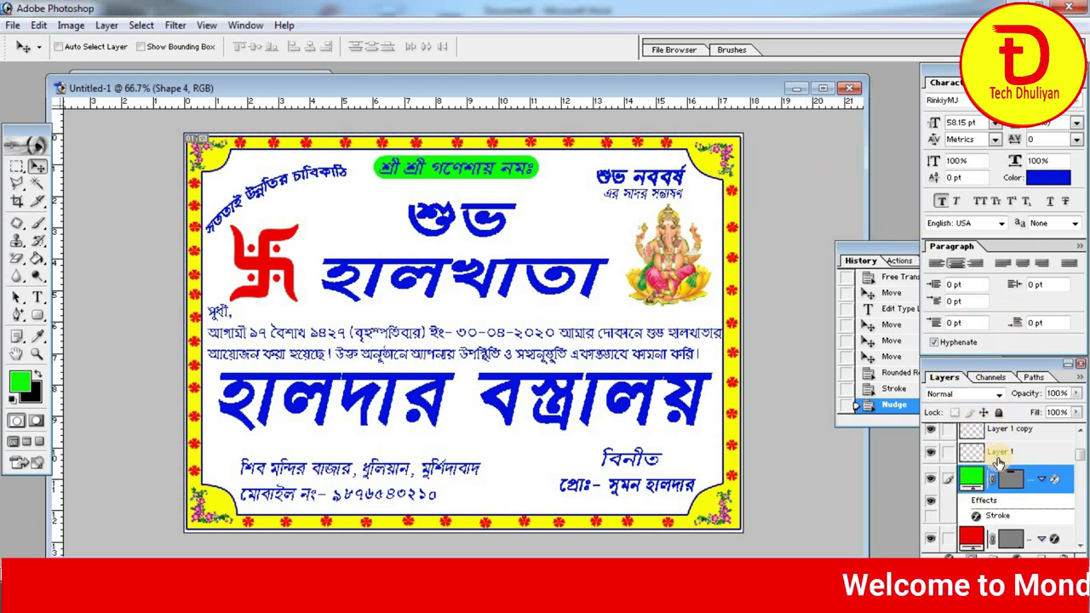
Change the top badge's fill colour from green to black (000000)
double_click(973, 479)
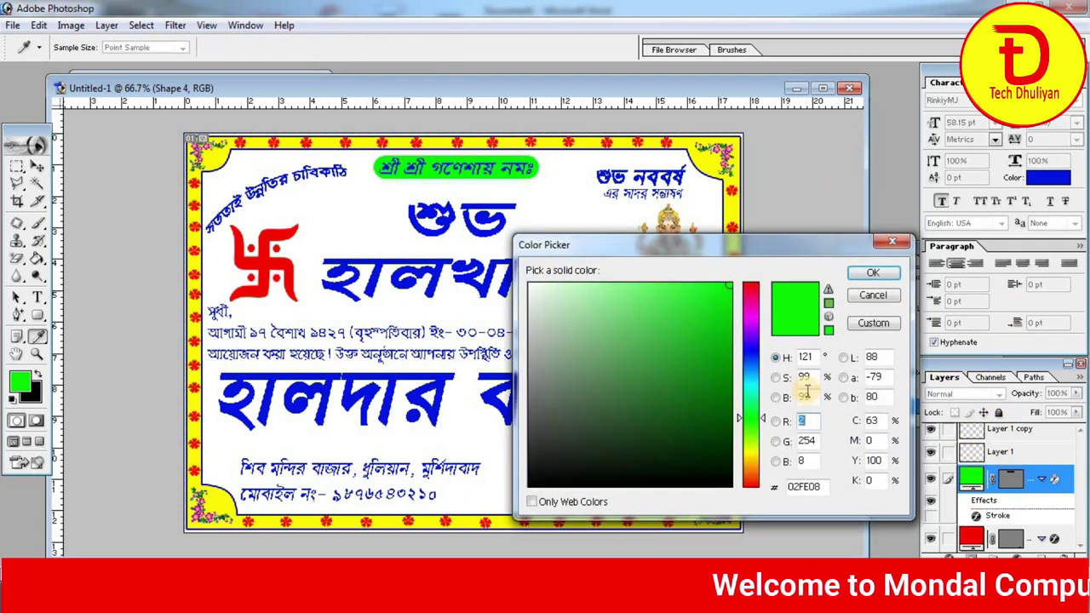
left_click_drag(752, 330, 757, 284)
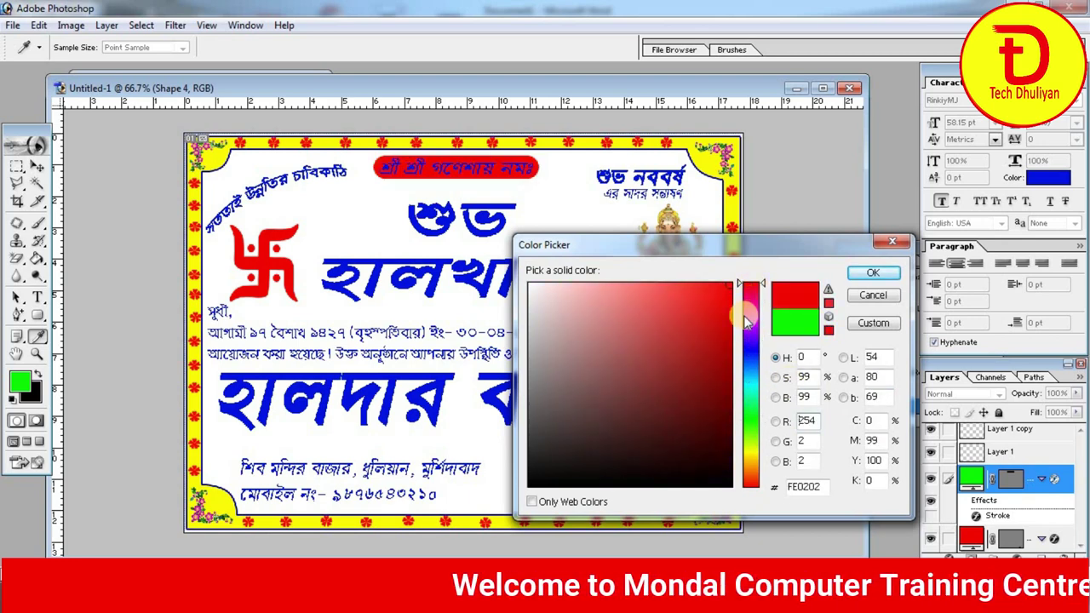
left_click_drag(720, 455, 738, 508)
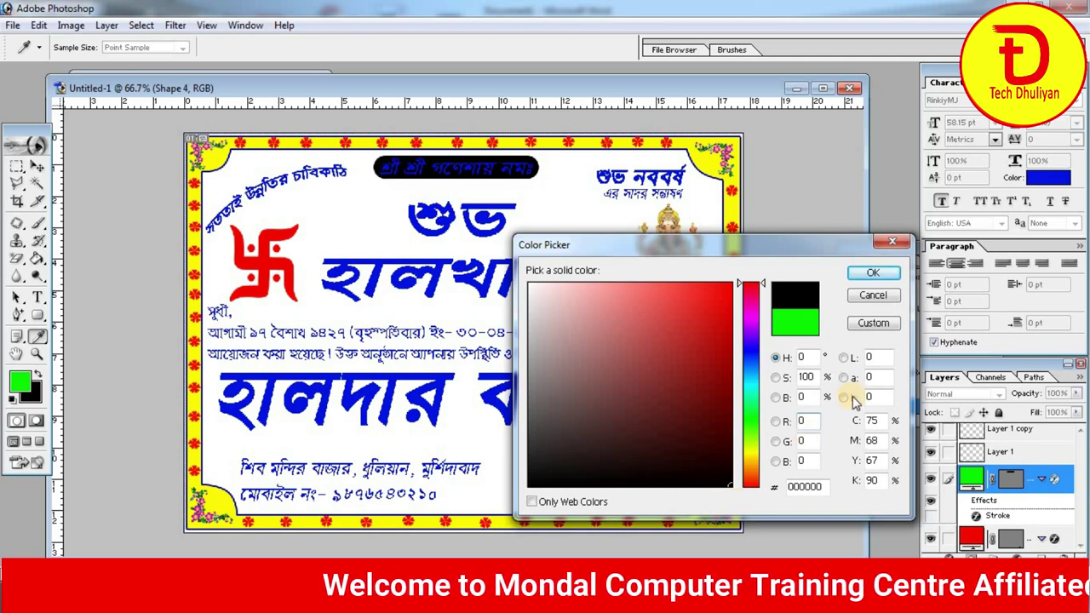
left_click(880, 276)
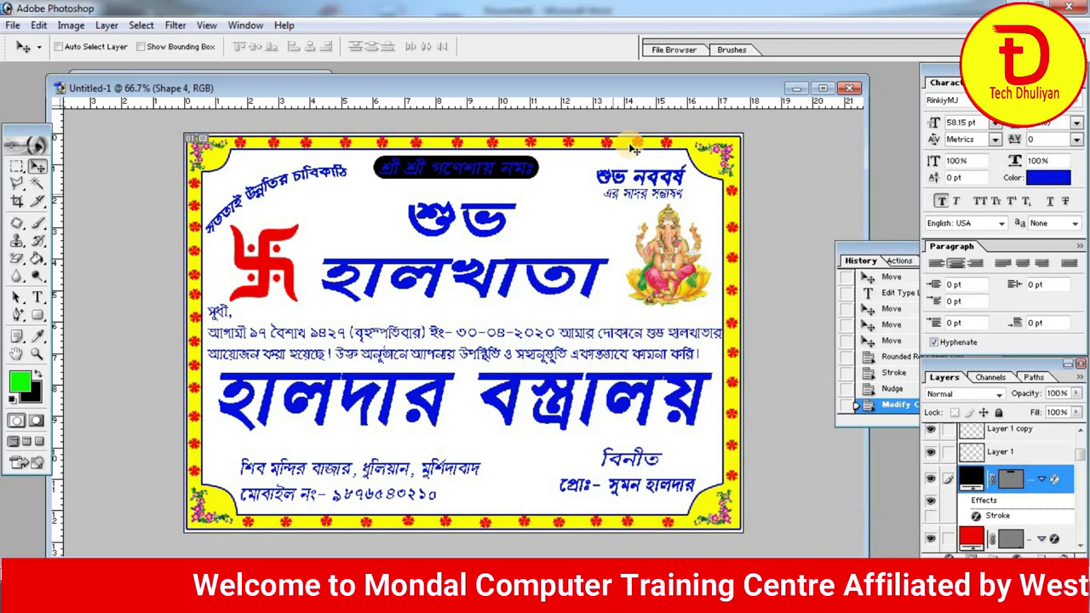
left_click(37, 296)
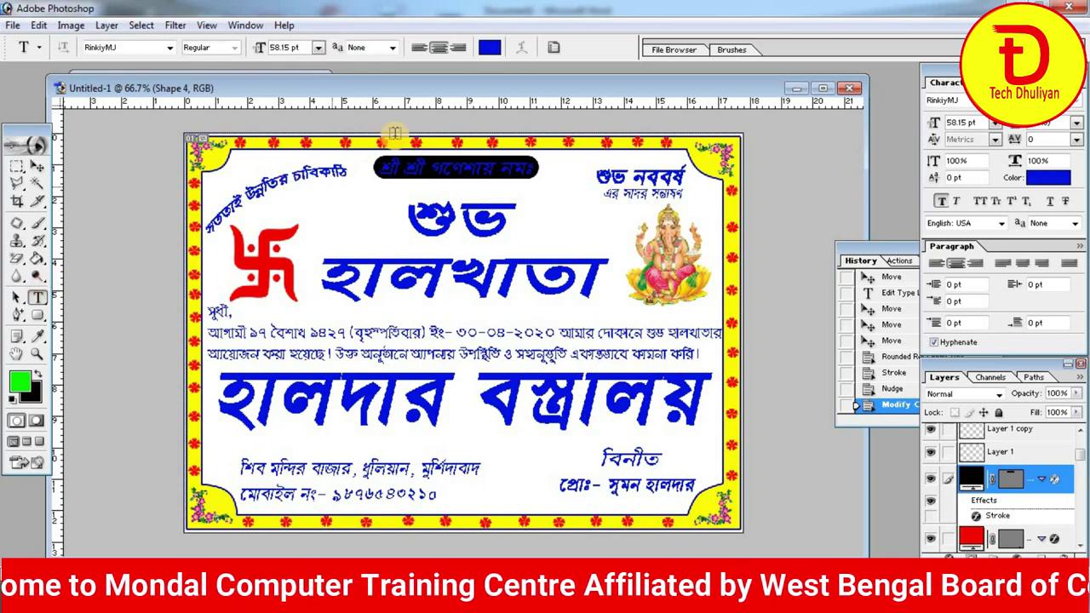
Set the শ্রী শ্রী গণেশায় নমঃ text colour to white (FFFFFF)
left_click_drag(382, 167, 535, 168)
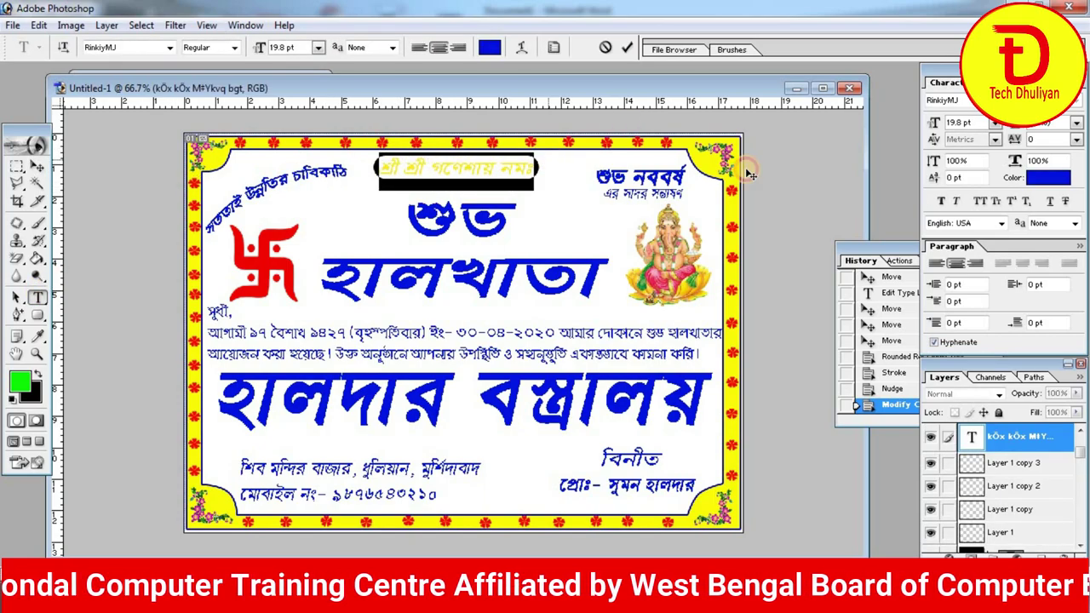
left_click(1048, 177)
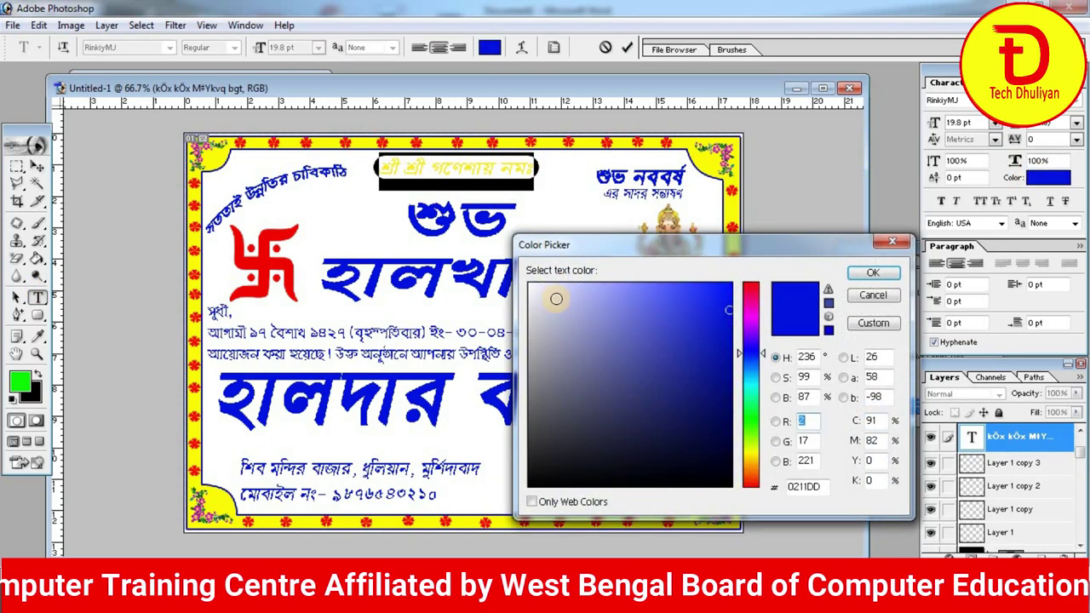
left_click(530, 286)
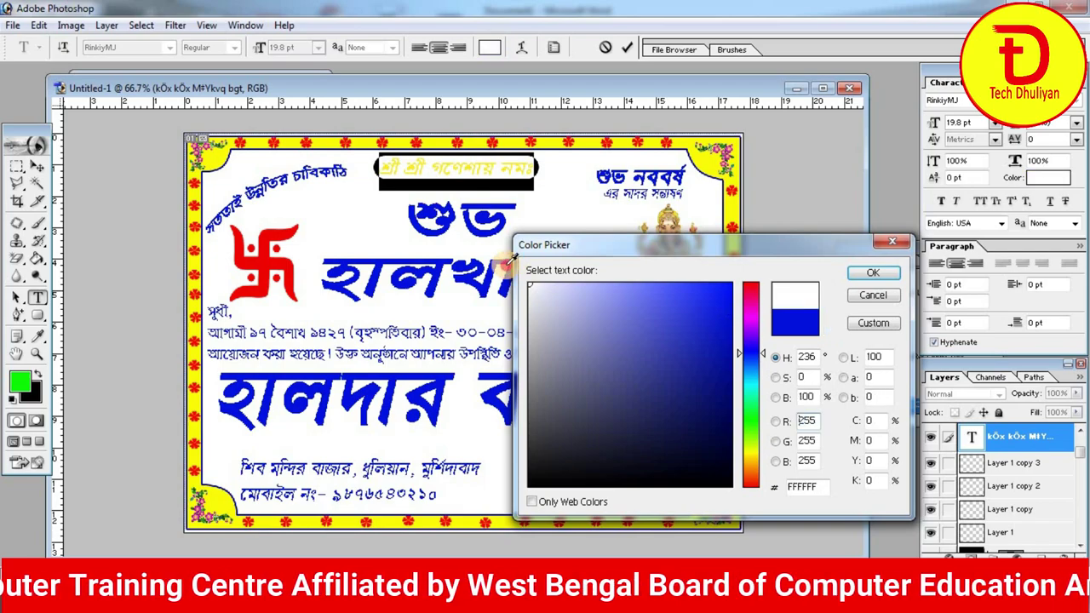
left_click(877, 274)
left_click(36, 168)
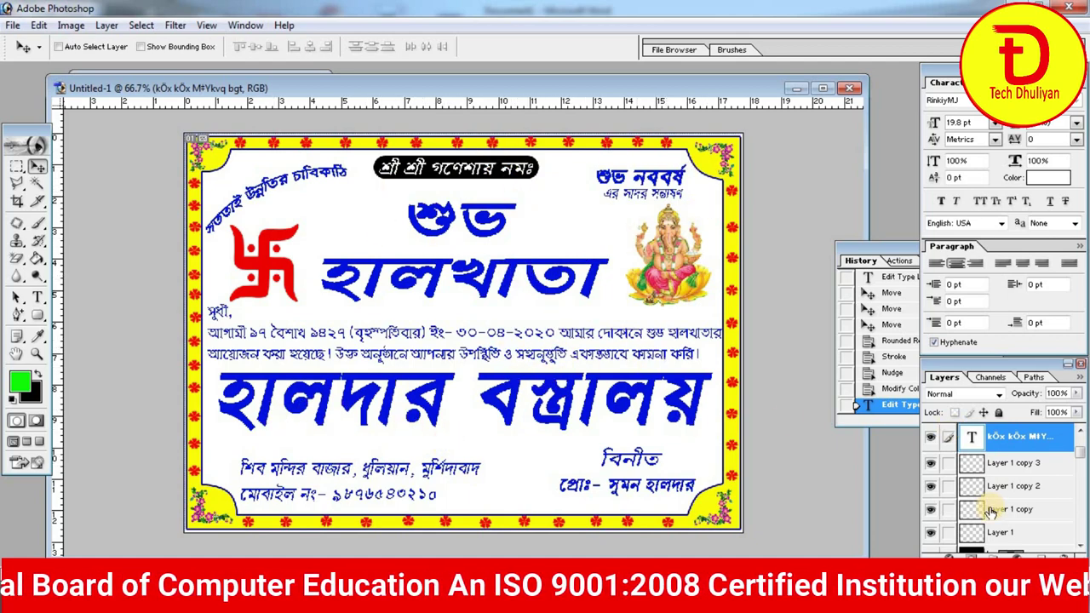
Pick the shop-name text layer from the canvas right-click layer list
right_click(635, 393)
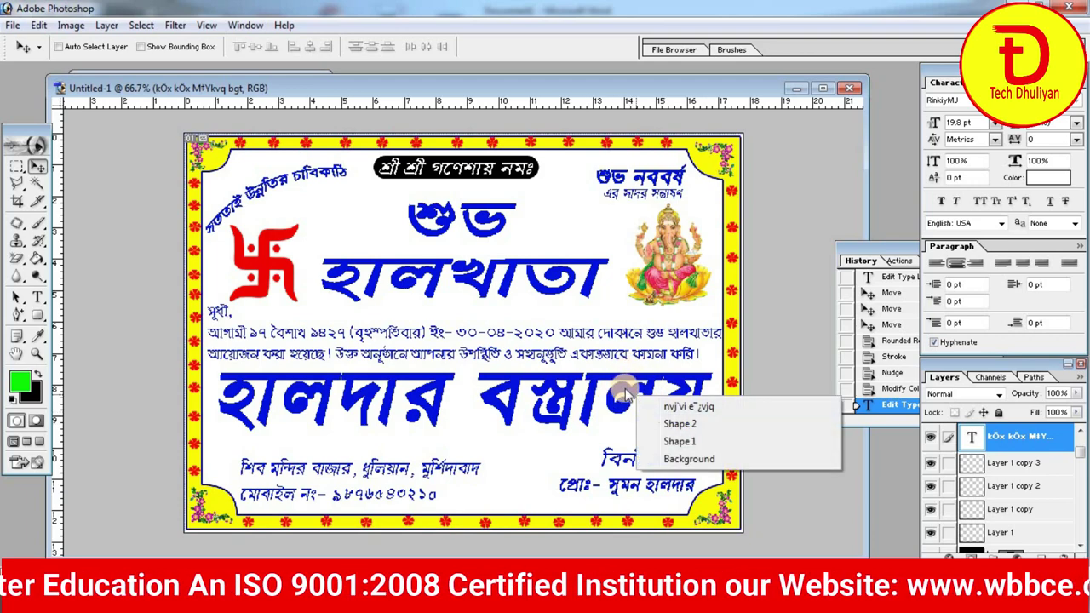
left_click(626, 389)
right_click(626, 391)
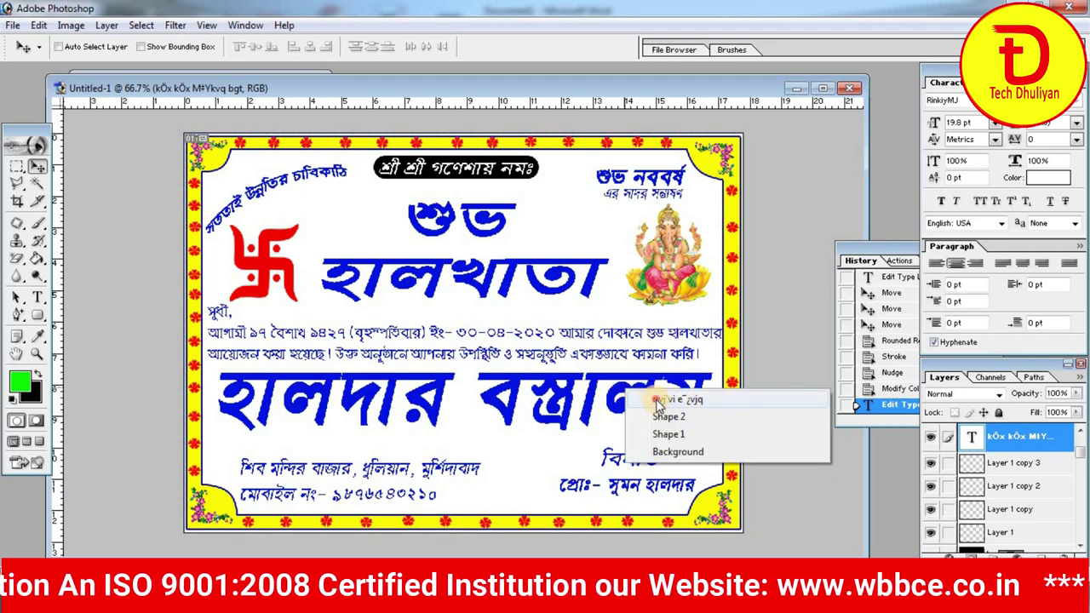
Draw a green rectangle across the shop name area
left_click(657, 400)
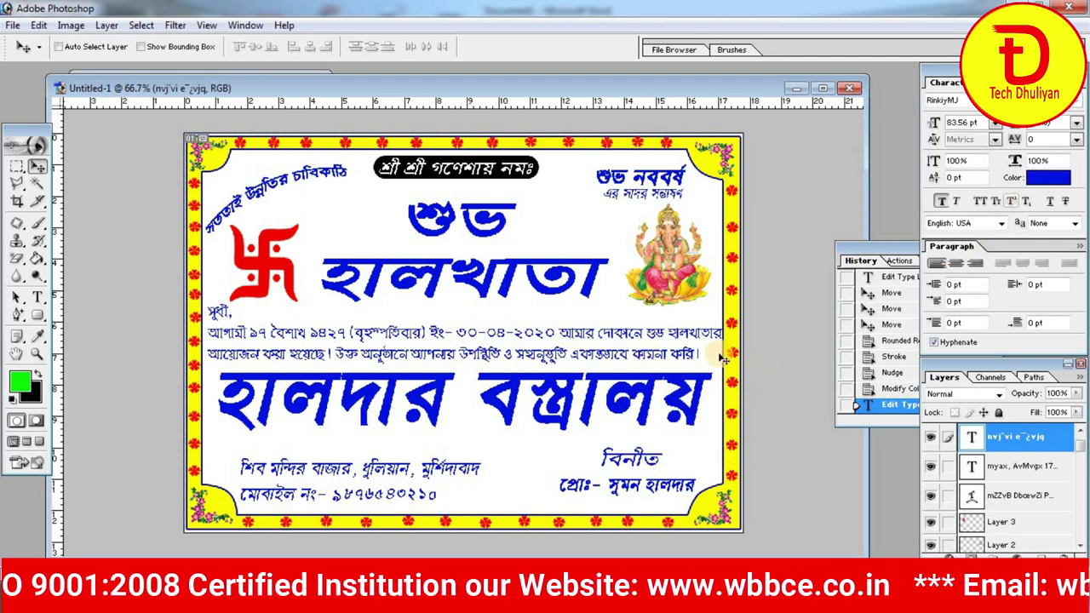
left_click(39, 316)
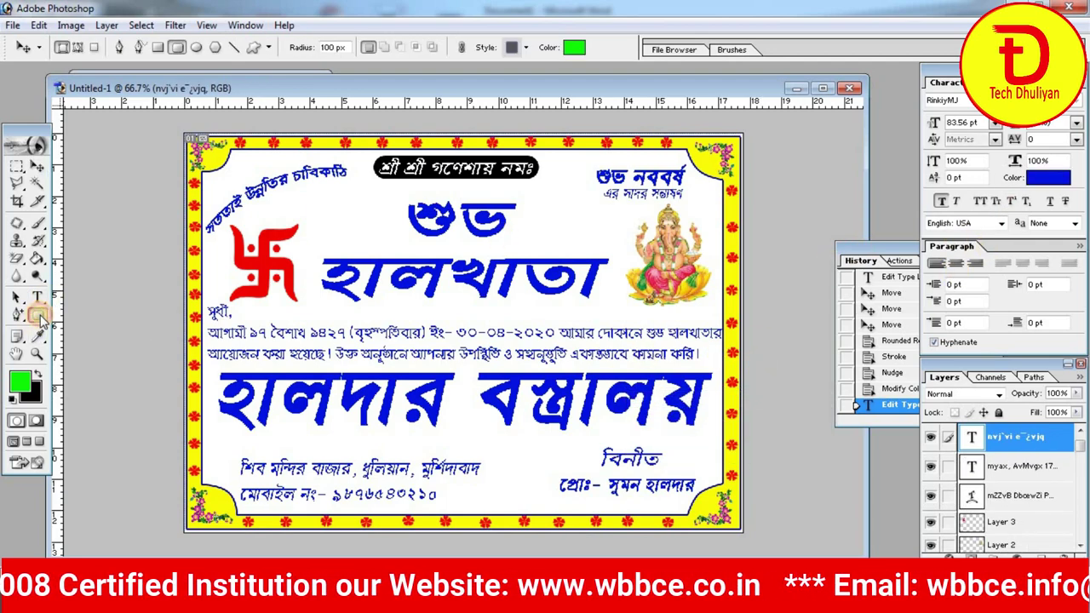
right_click(39, 316)
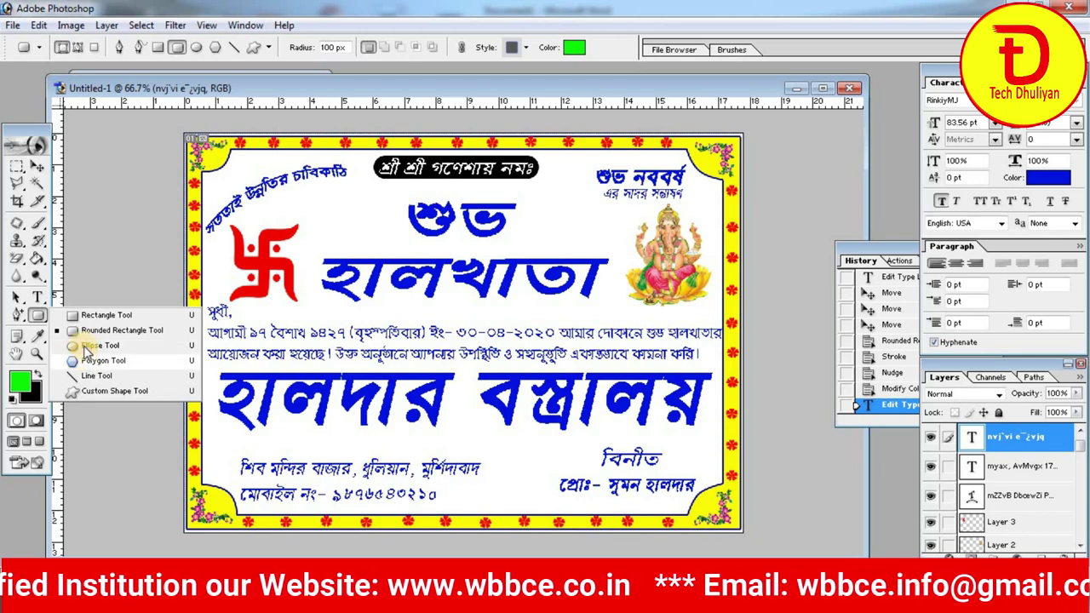
left_click(88, 317)
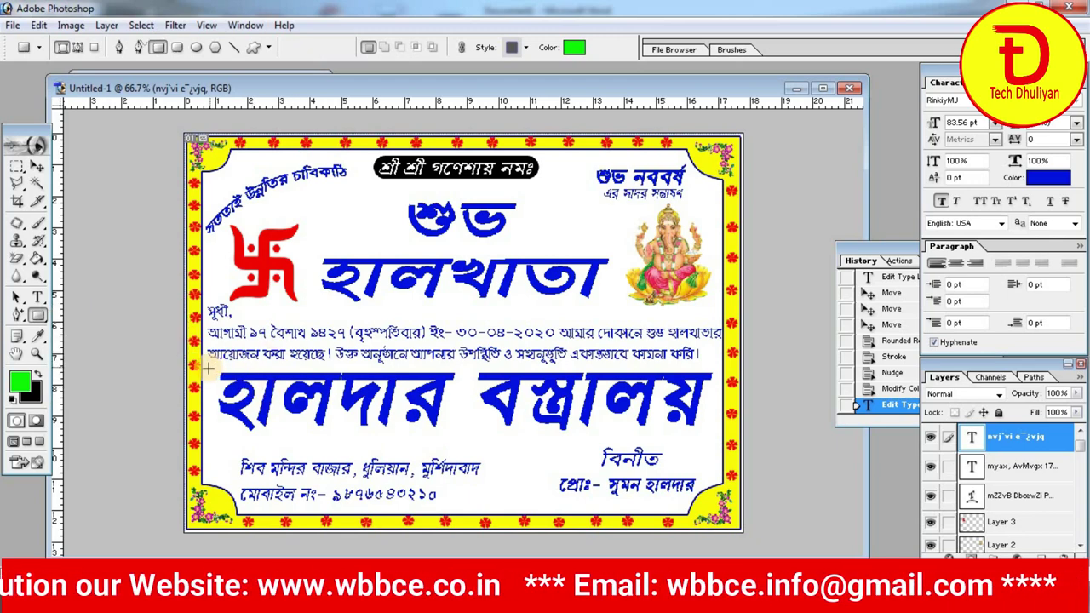
mouse_move(207, 366)
left_mouse_down()
mouse_move(434, 426)
mouse_move(588, 430)
mouse_move(678, 415)
mouse_move(723, 435)
left_mouse_up()
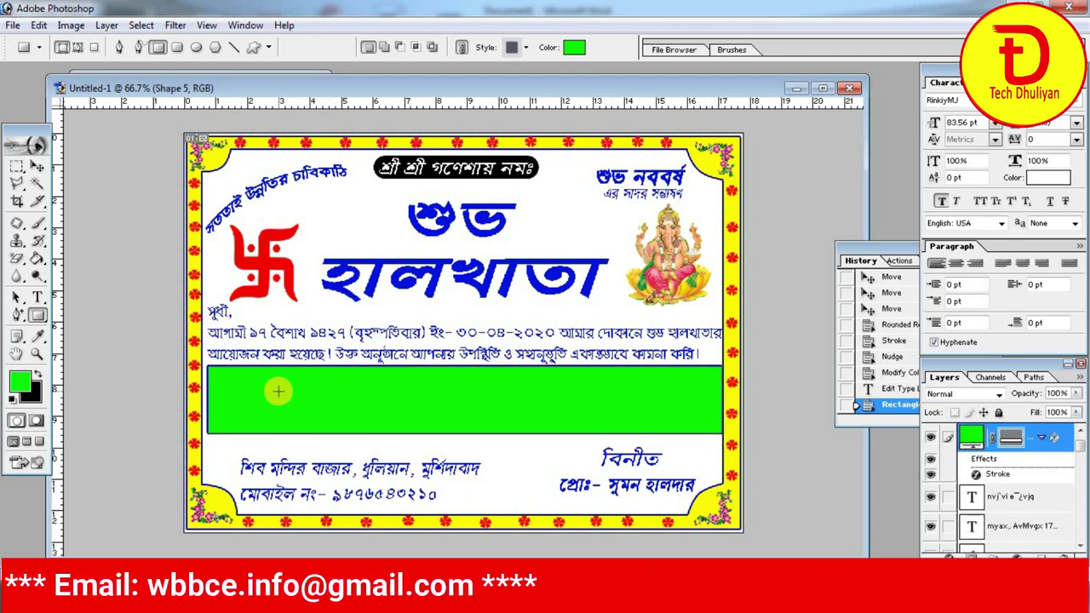
Stretch the rectangle's left edge out to the card border with Ctrl+T
key("ctrl+t")
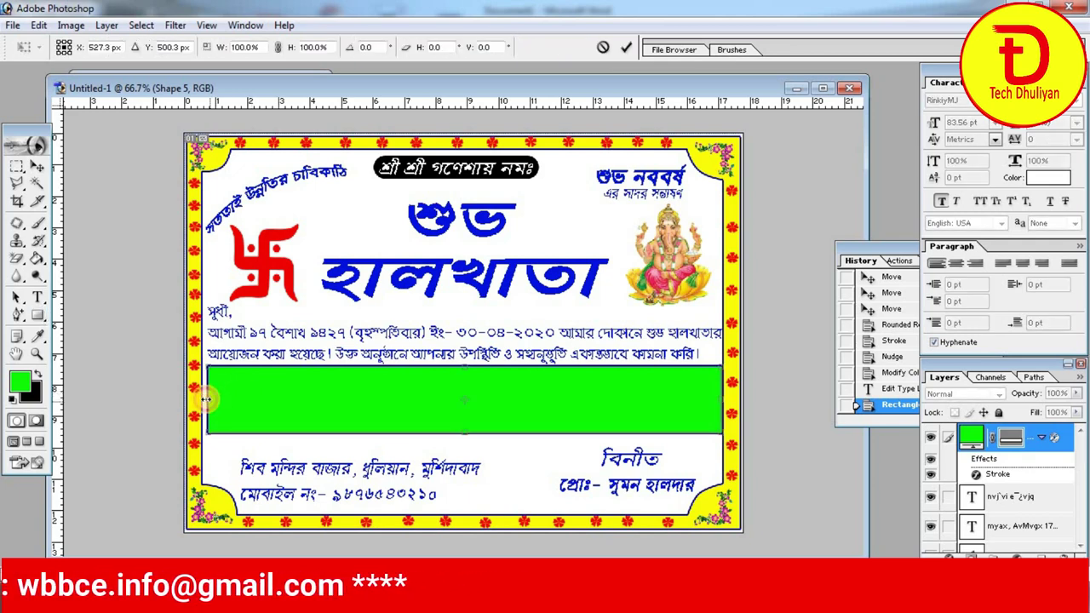
left_click_drag(206, 397, 203, 398)
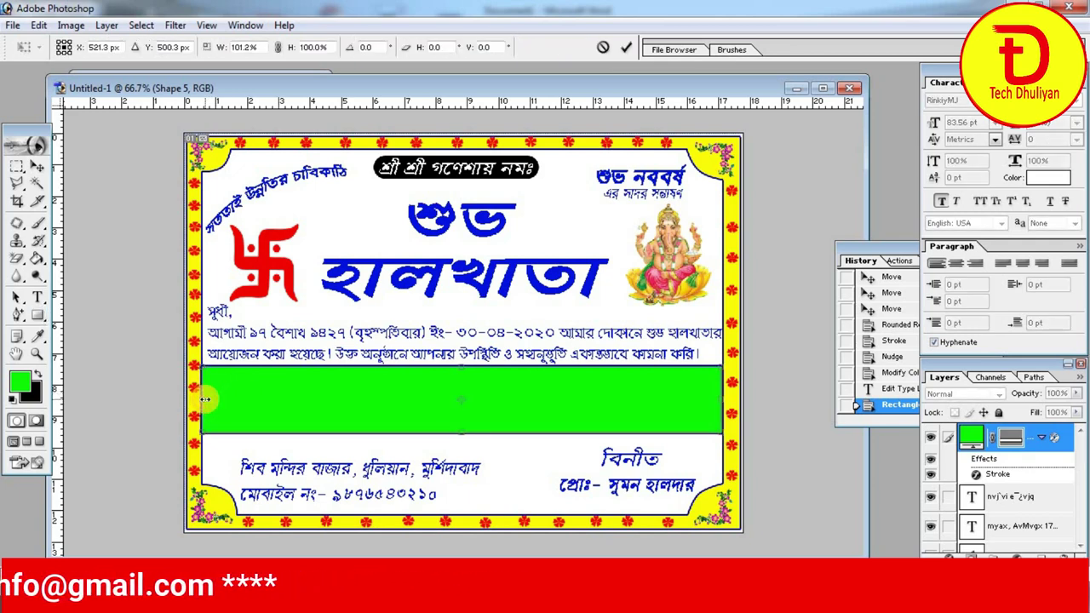
key("Return")
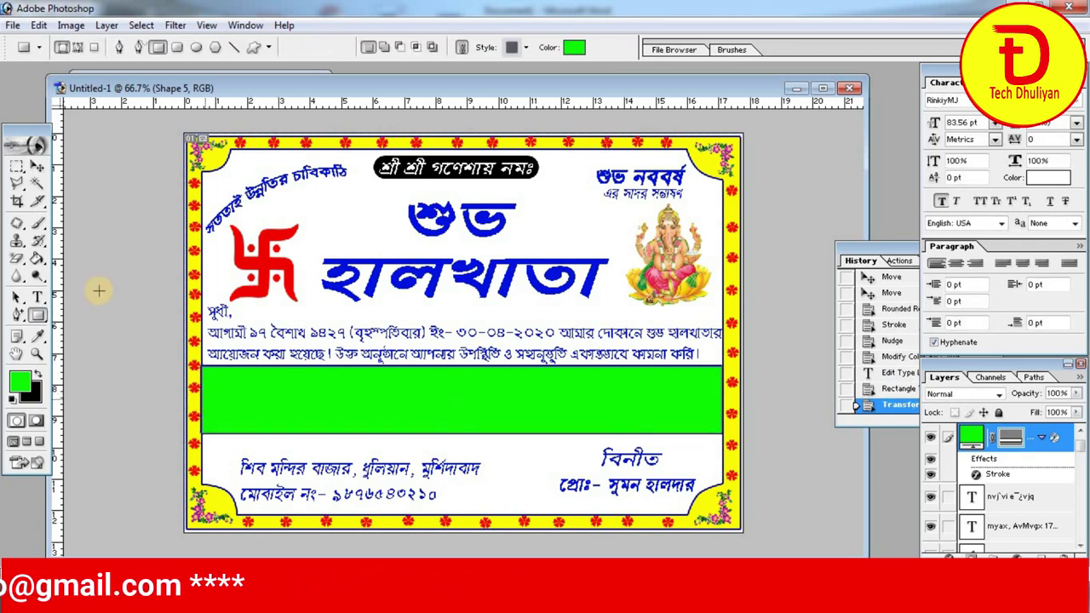
left_click(37, 166)
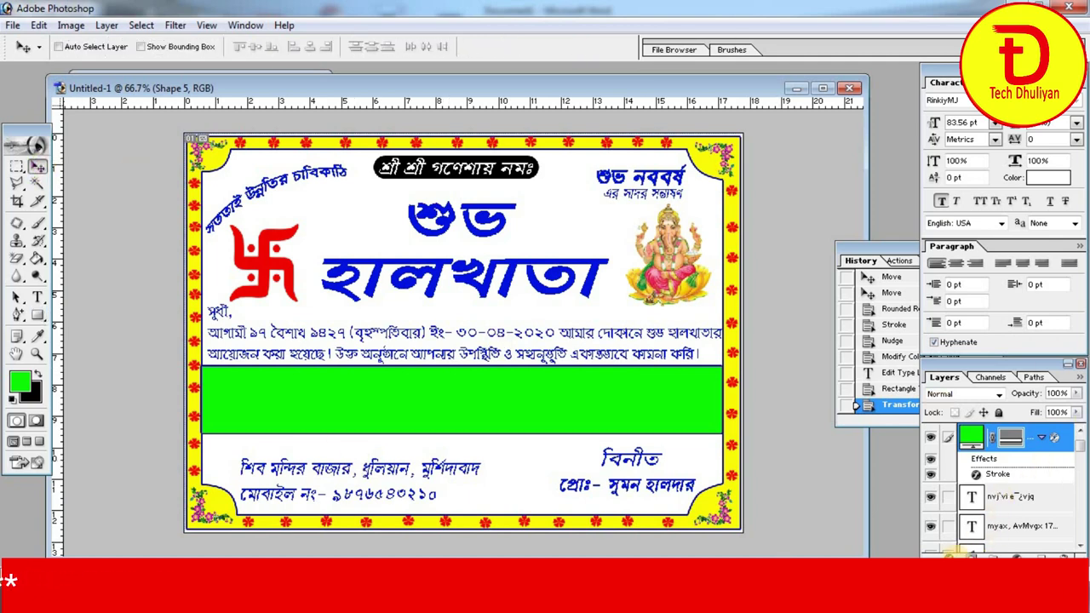
Turn off the band's stroke and move its layer below the হালদার বস্ত্রালয় text layer
left_click(951, 553)
left_click(925, 545)
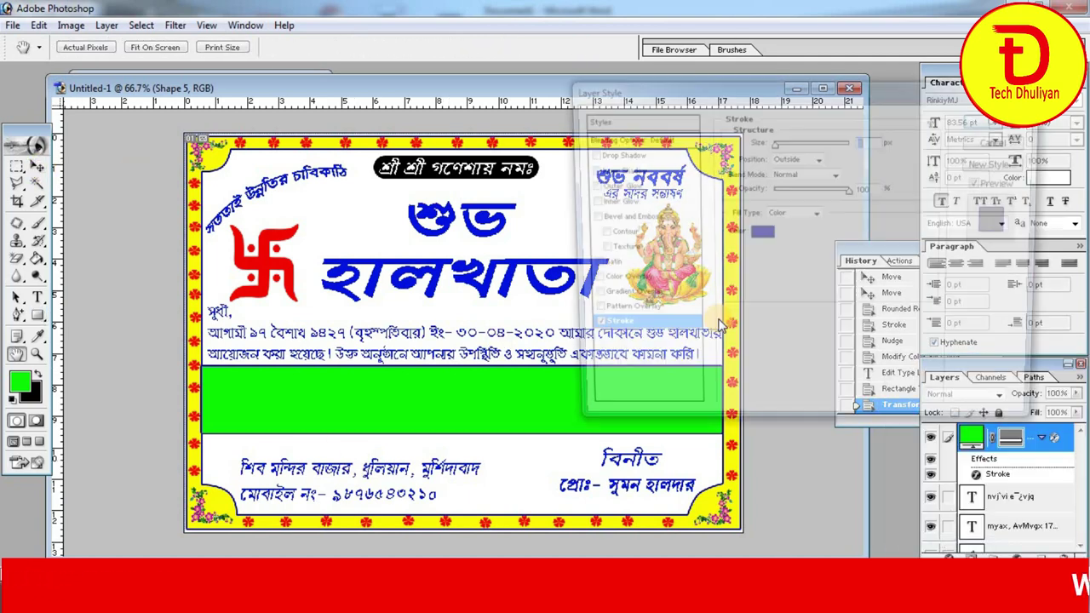
left_click(588, 331)
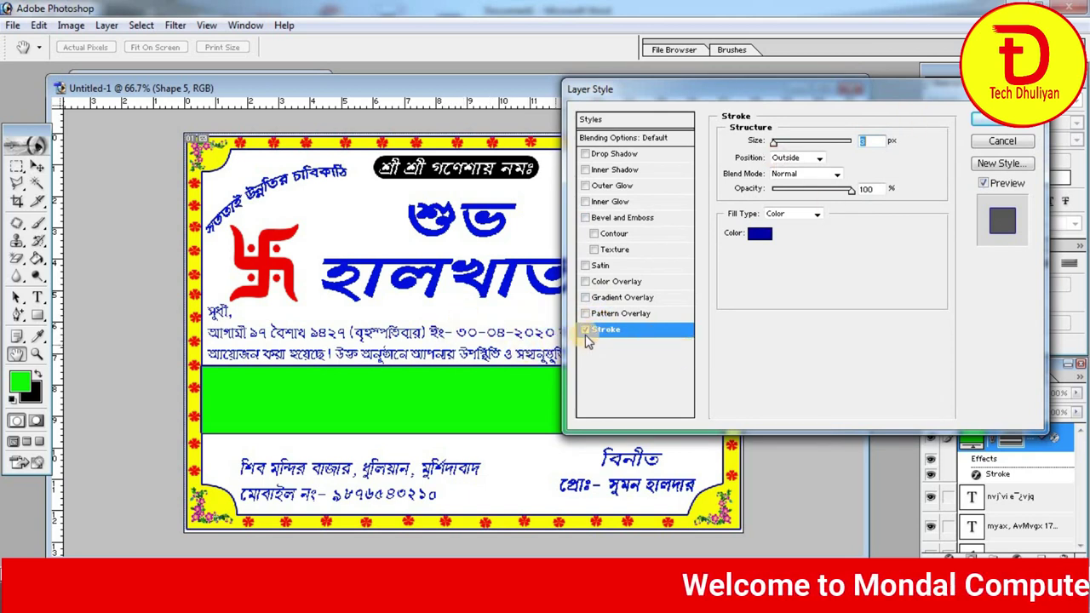
left_click(588, 331)
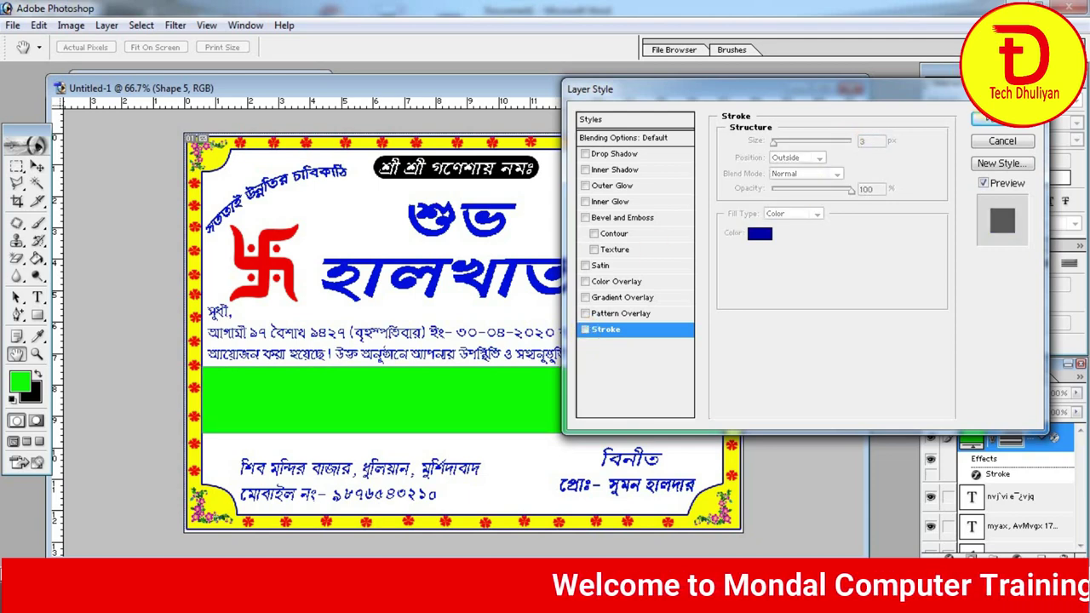
left_click(984, 120)
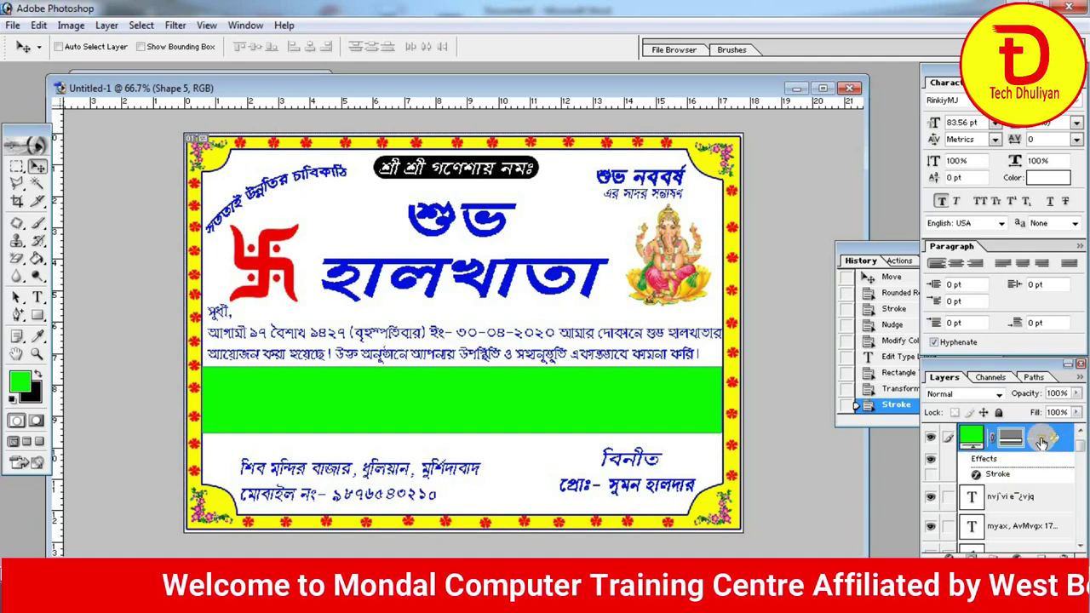
left_click_drag(1041, 442, 1043, 538)
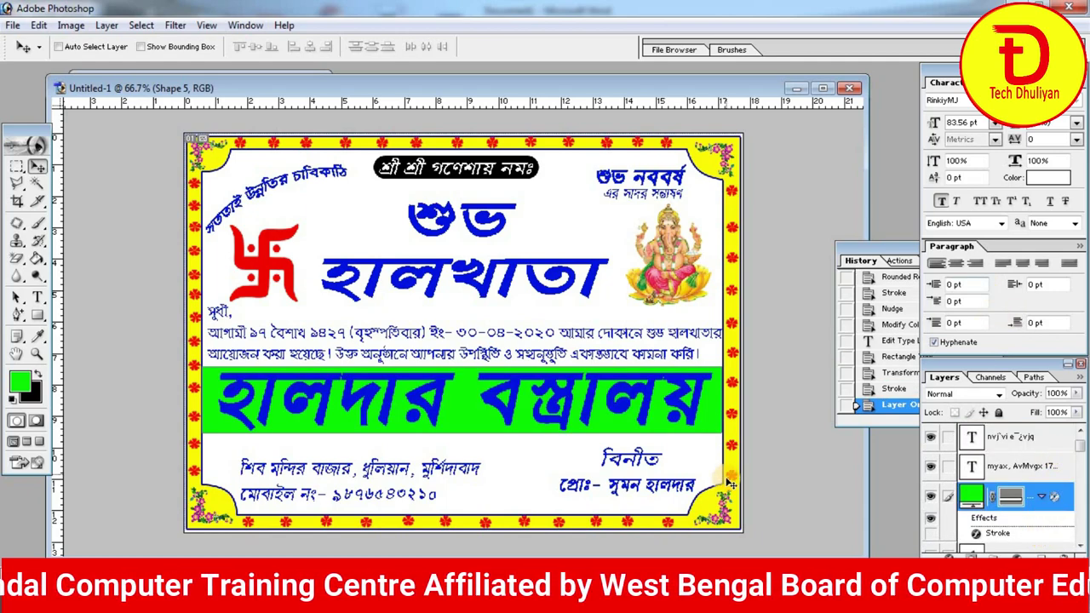
Recolour the band behind the shop name to dark blue (02159E)
double_click(975, 498)
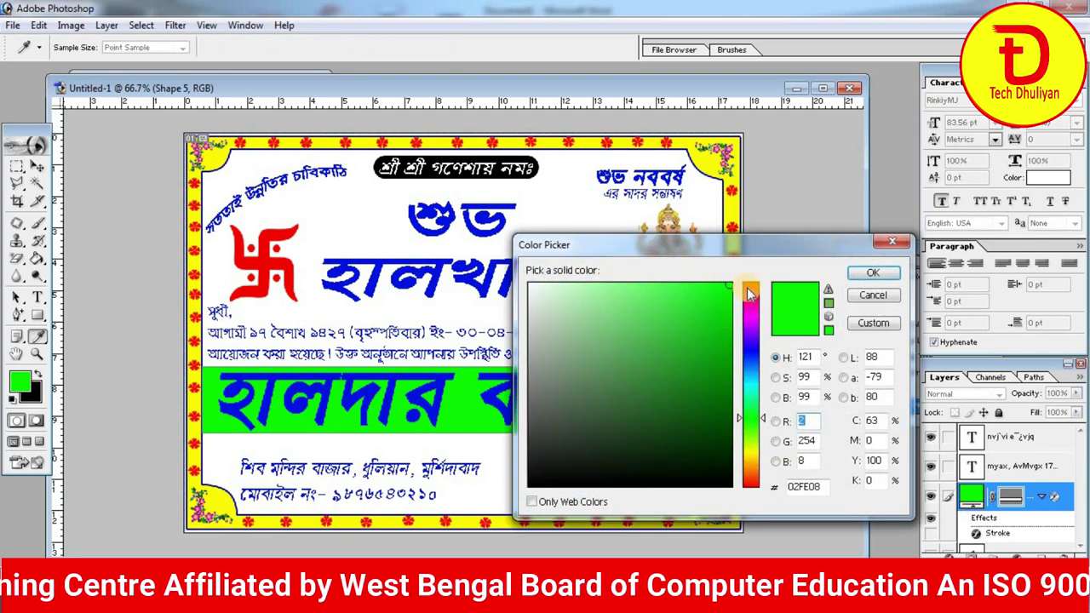
left_click(752, 294)
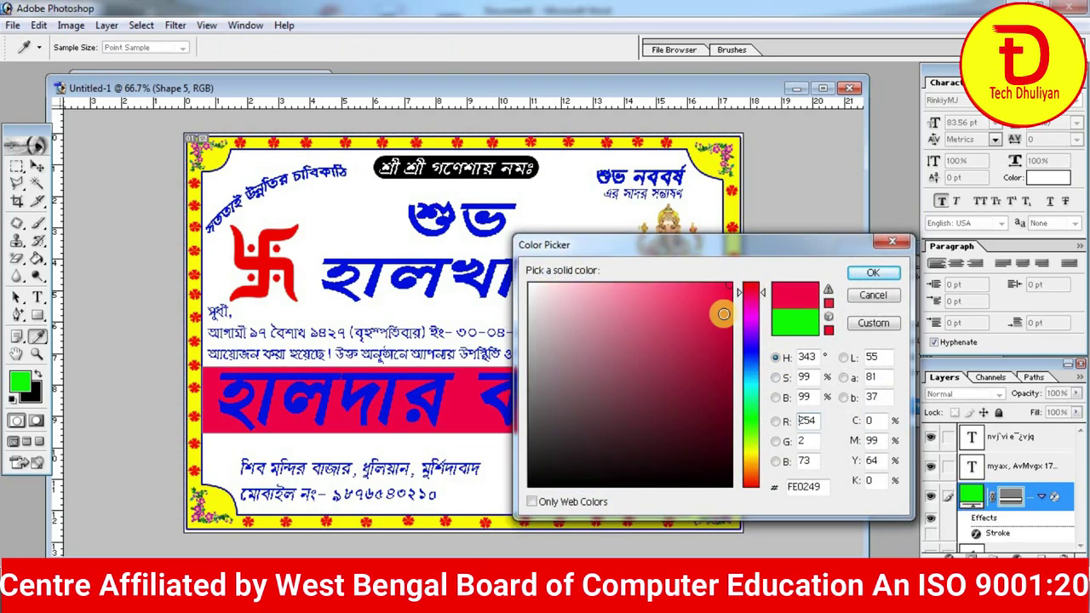
left_click(724, 367)
left_click_drag(730, 367, 739, 384)
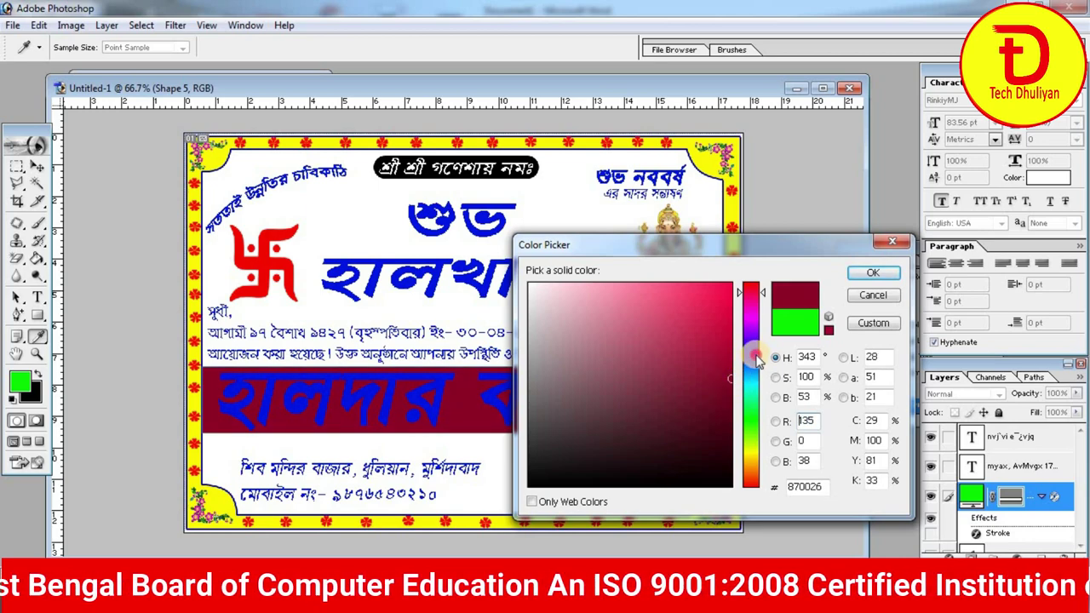
left_click(757, 359)
mouse_move(713, 365)
left_mouse_down()
mouse_move(730, 384)
mouse_move(730, 346)
mouse_move(739, 356)
left_mouse_up()
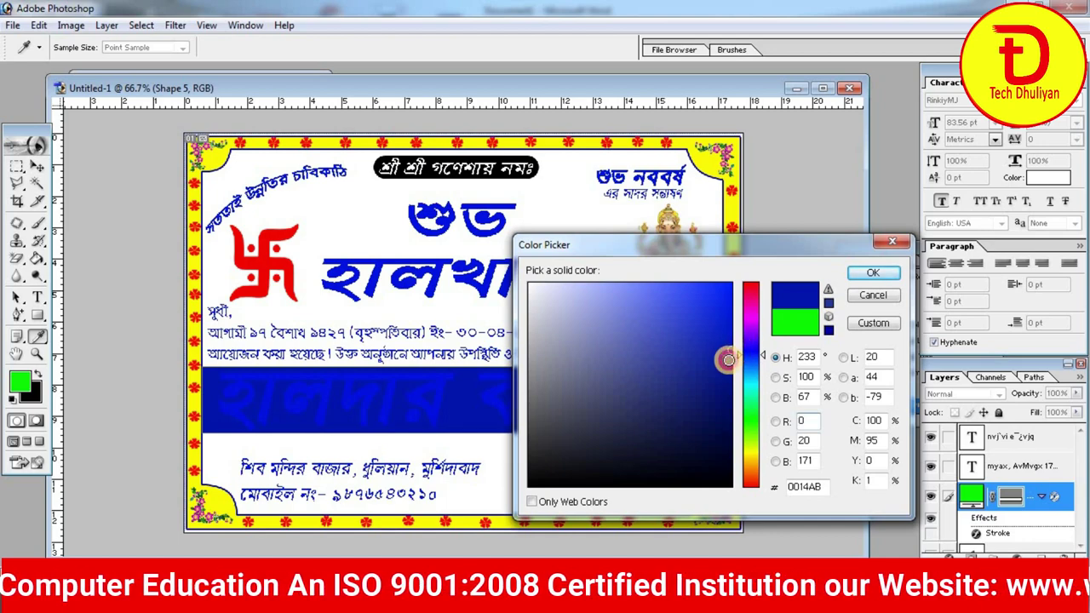
left_click_drag(728, 359, 728, 361)
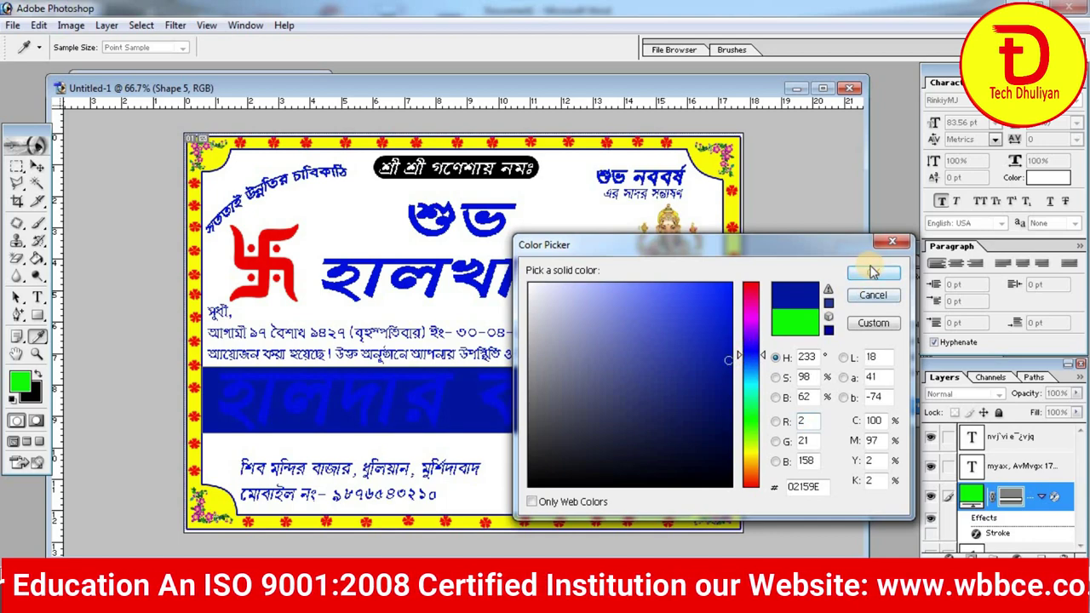
left_click(870, 273)
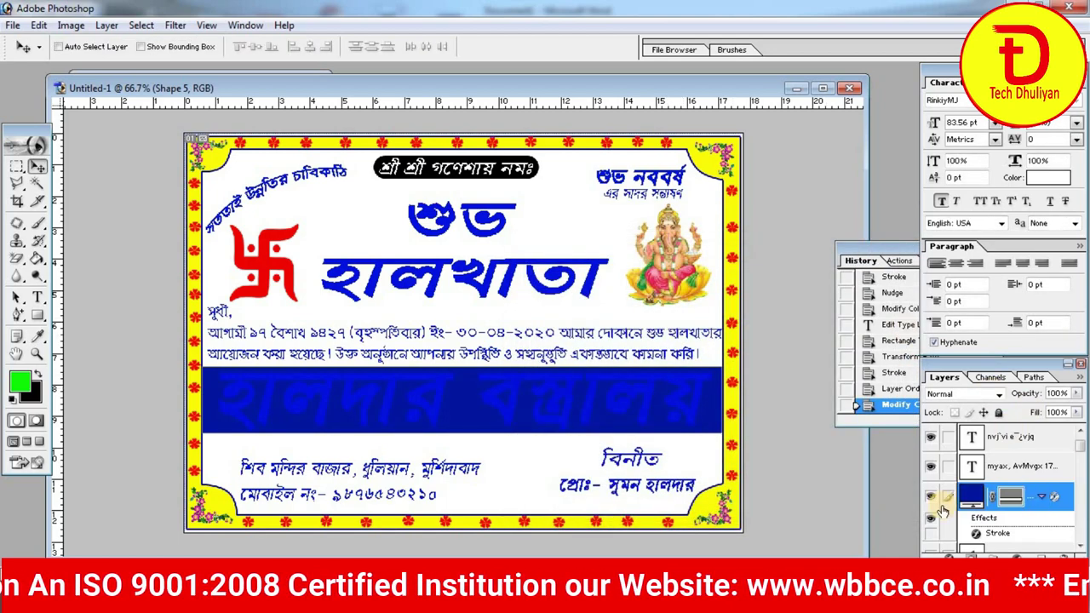
Set the হালদার বস্ত্রালয় text colour to white (FFFFFF) and commit the edit
left_click(36, 297)
left_click_drag(221, 394, 713, 381)
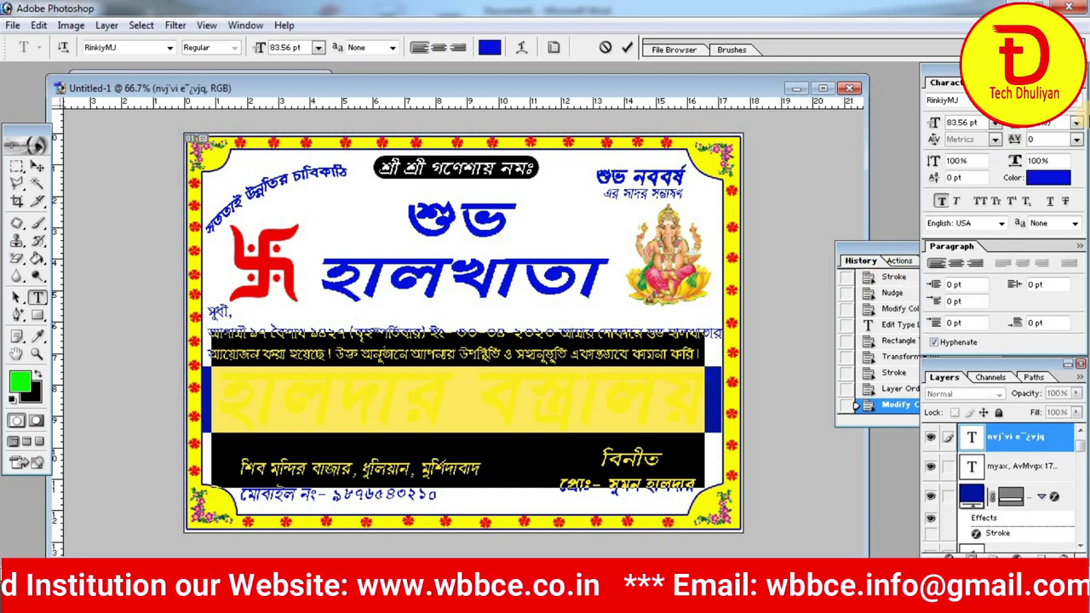
left_click(1048, 179)
left_click(529, 286)
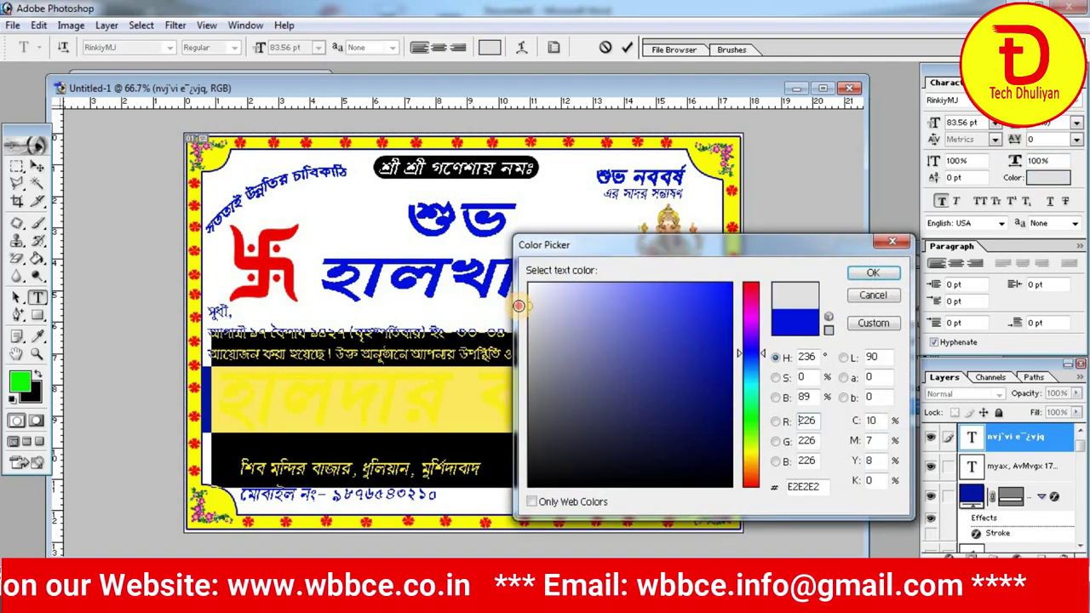
left_click(895, 276)
left_click(460, 374)
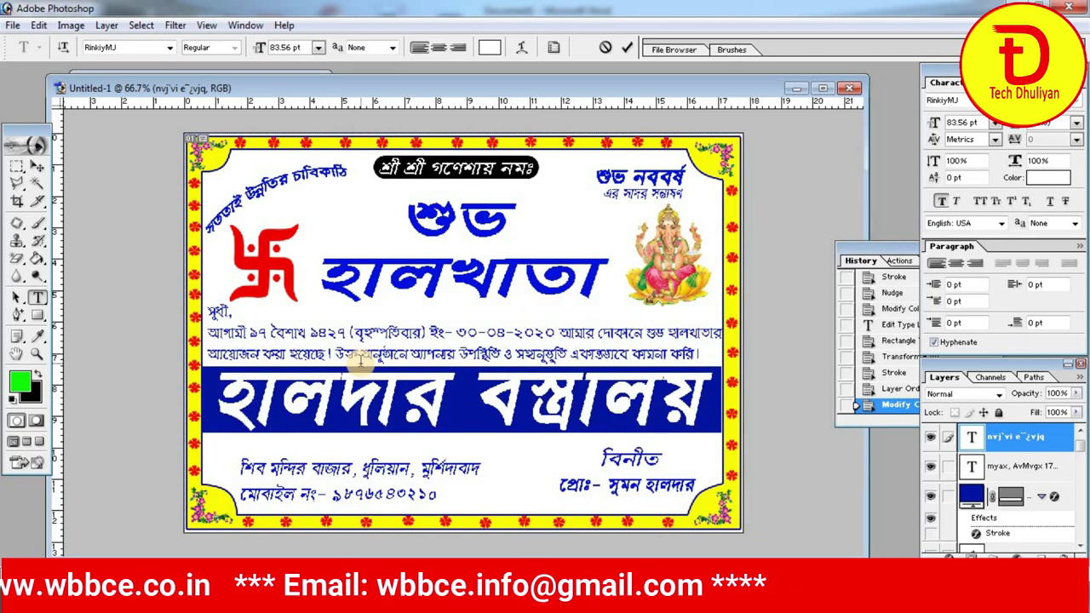
left_click(38, 166)
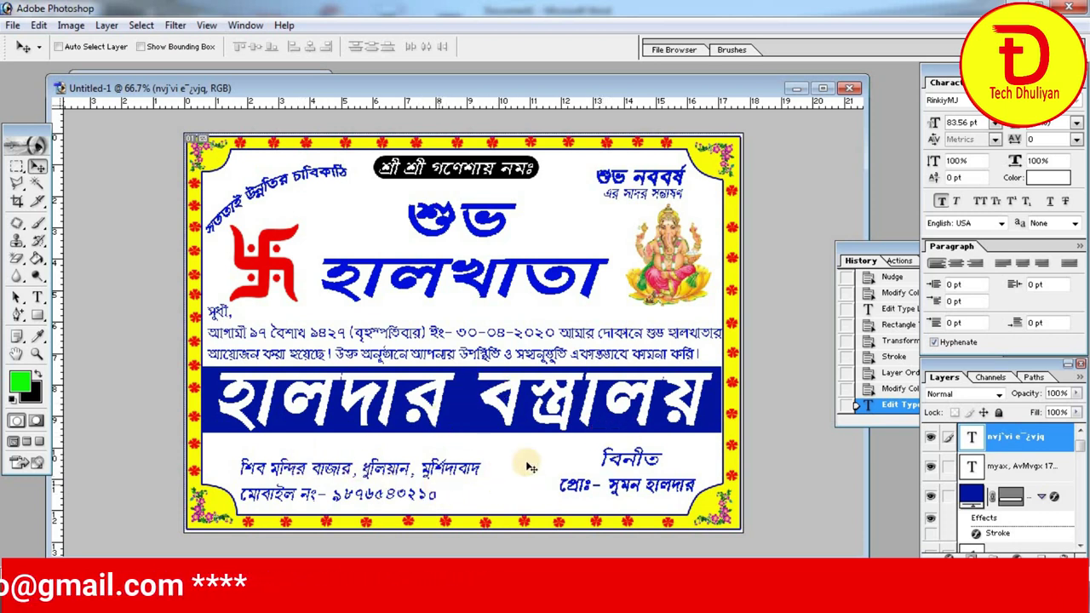
Draw an oval around the word বিনীত
left_click(34, 315)
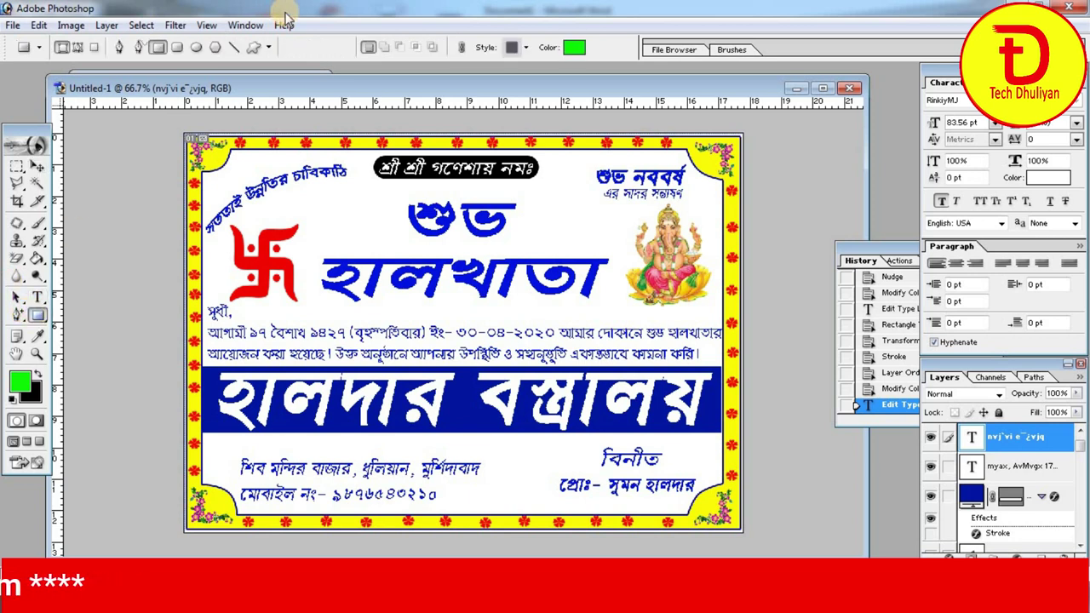
left_click(198, 47)
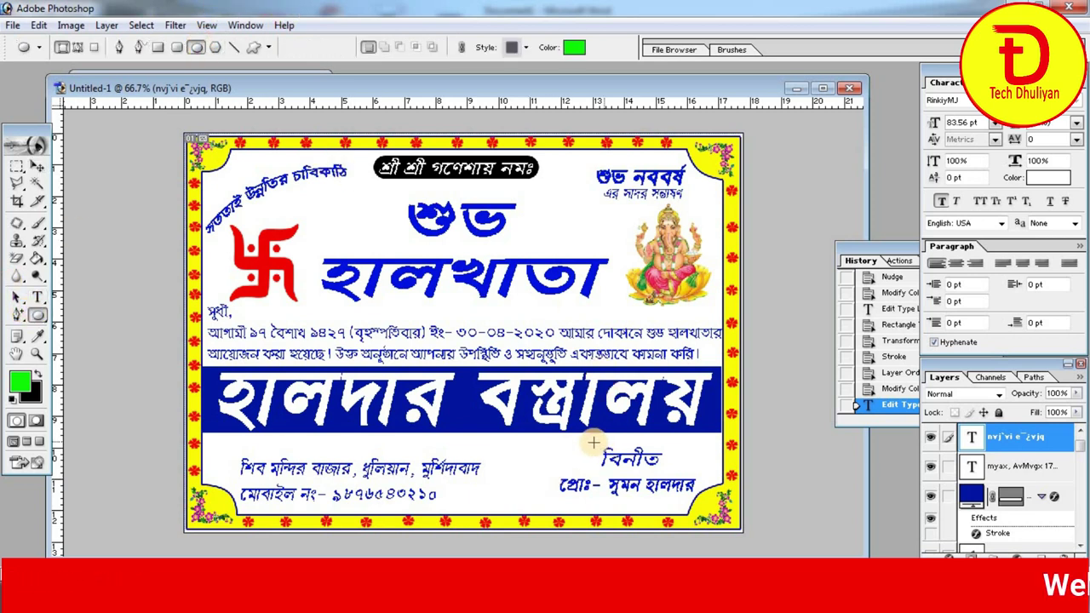
left_click_drag(589, 441, 675, 475)
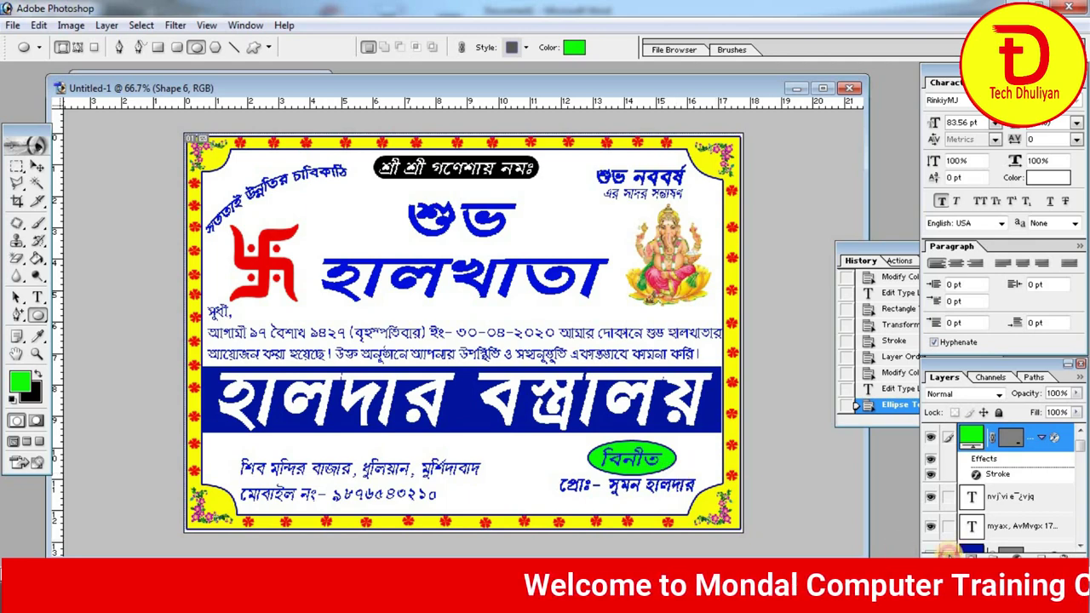
Remove the oval's stroke outline in Layer Style
left_click(948, 552)
left_click(951, 548)
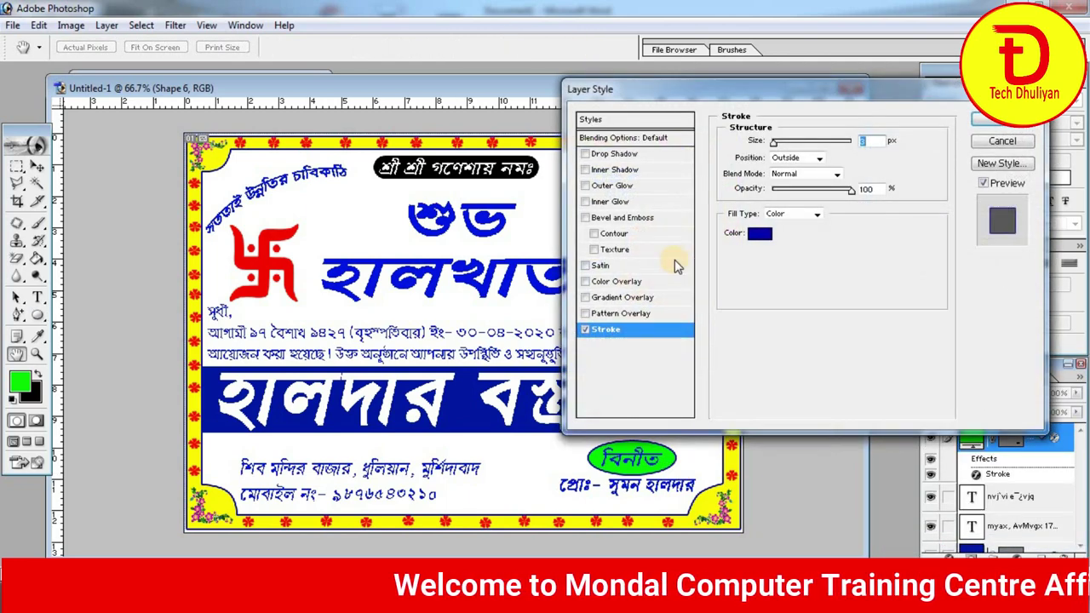
left_click(585, 330)
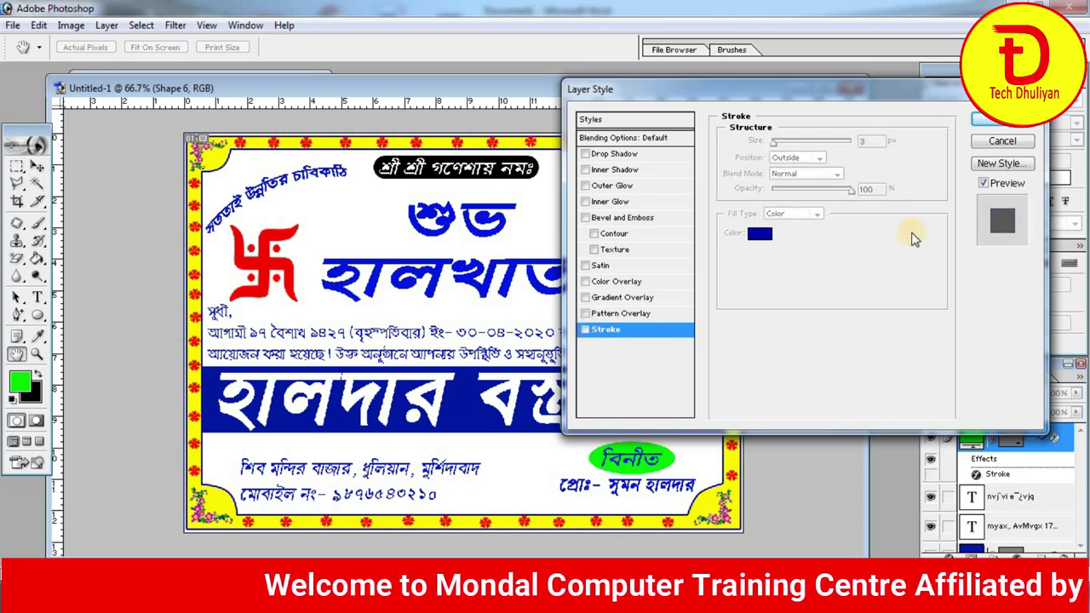
left_click(1025, 124)
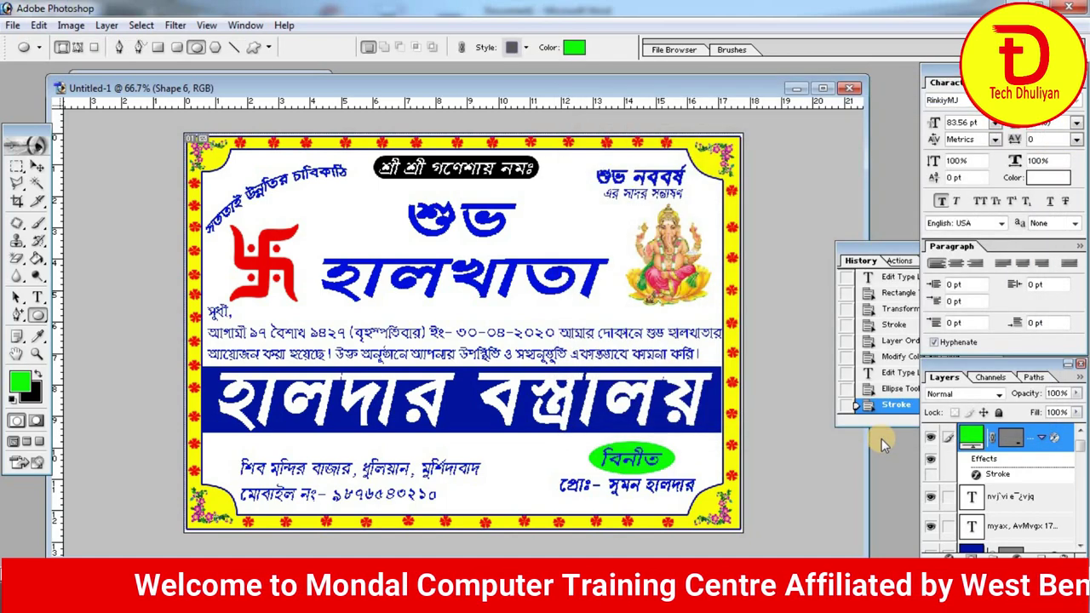
Change the oval's fill colour to black
double_click(980, 438)
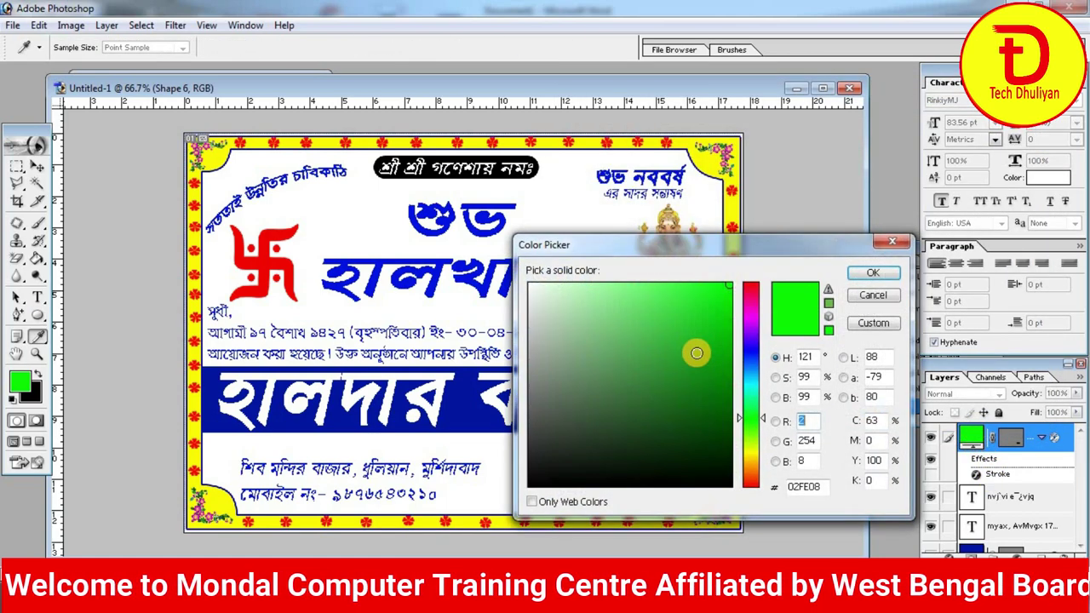
left_click_drag(698, 353, 741, 526)
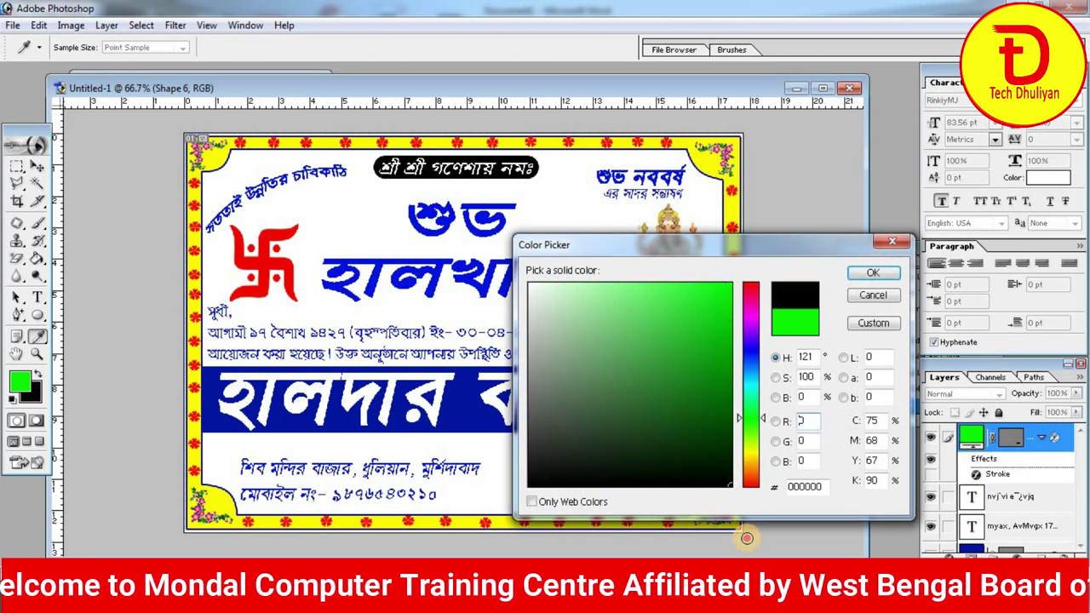
left_click(869, 272)
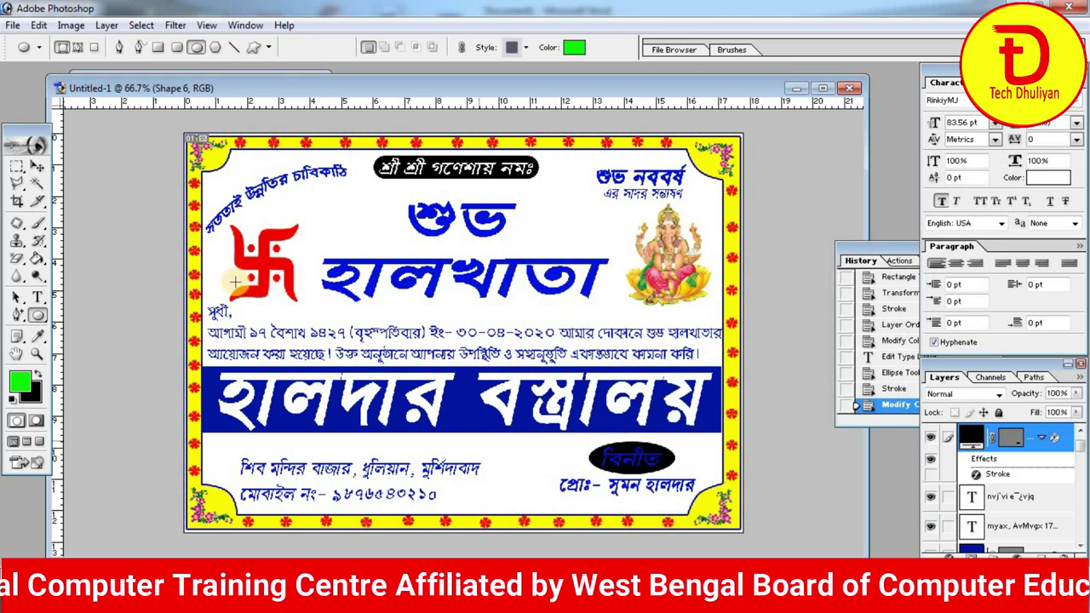
Turn the word বিনীত white (FFFFFF) and commit the text edit
left_click(39, 297)
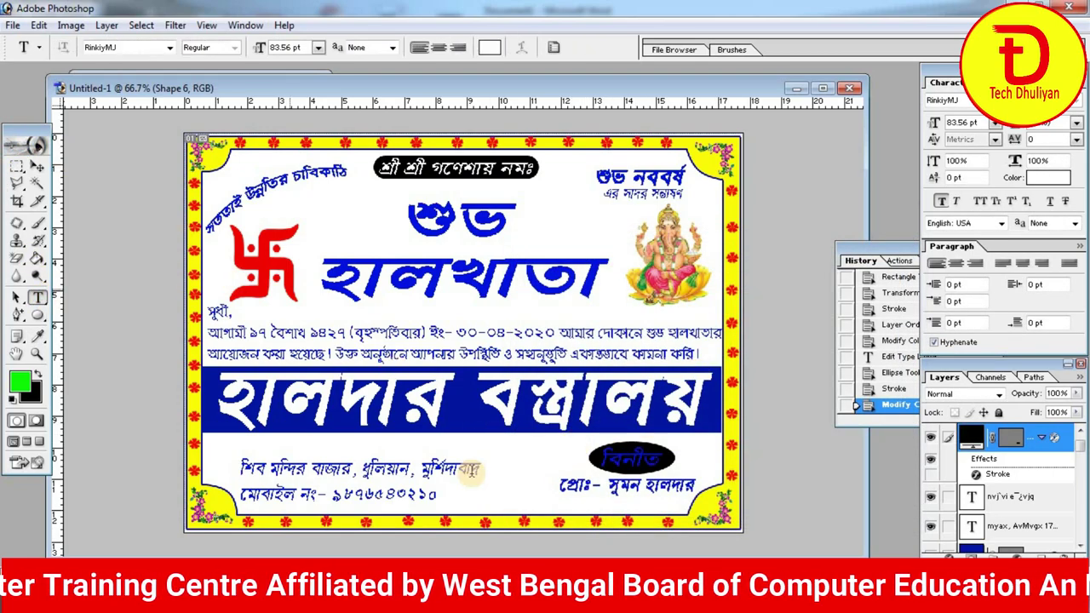
double_click(630, 460)
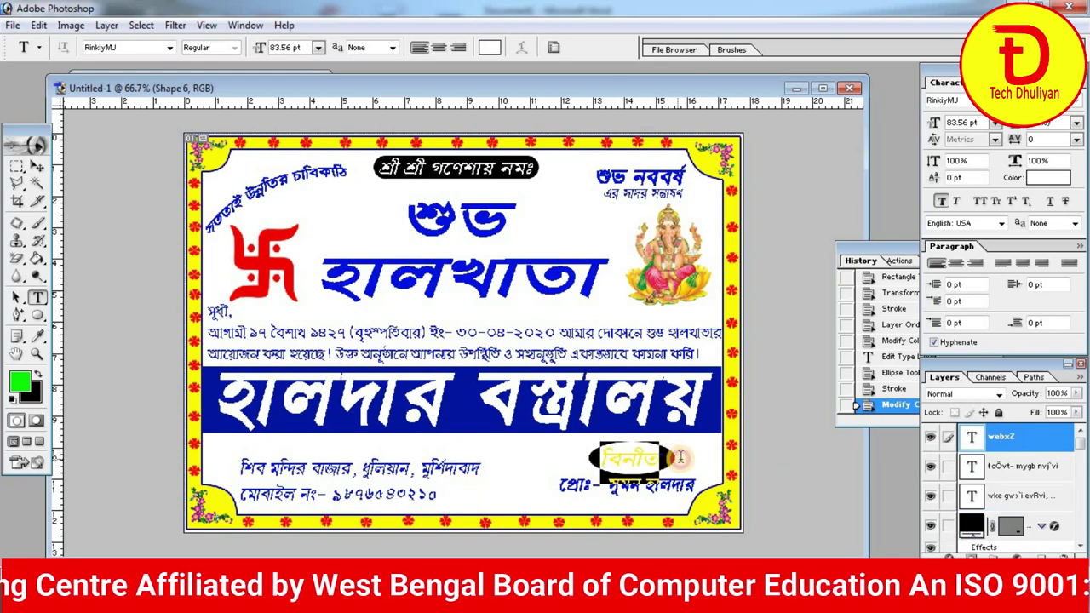
left_click(1053, 181)
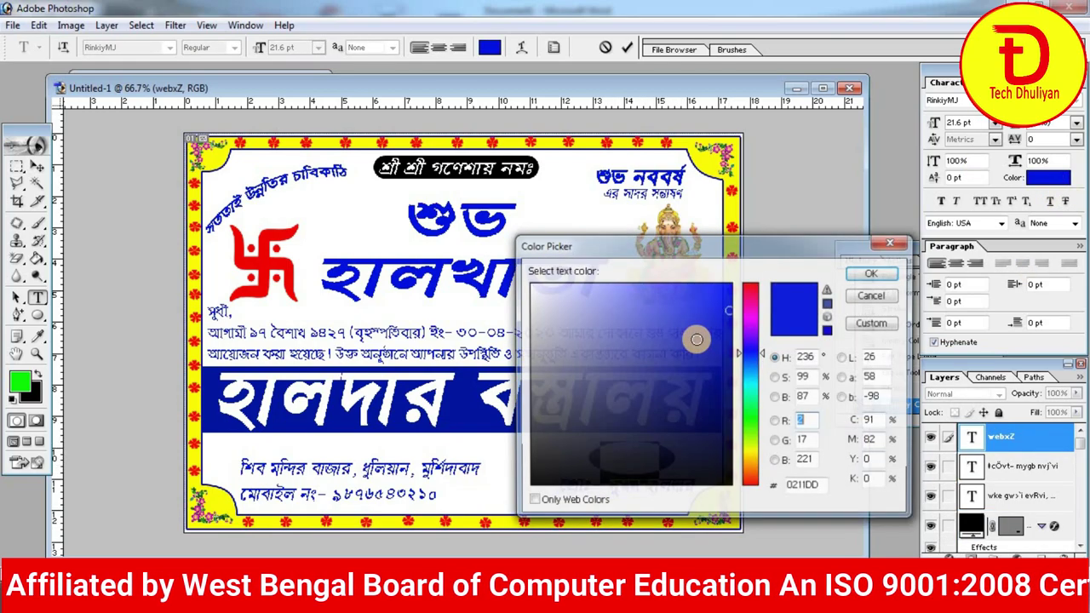
left_click(529, 285)
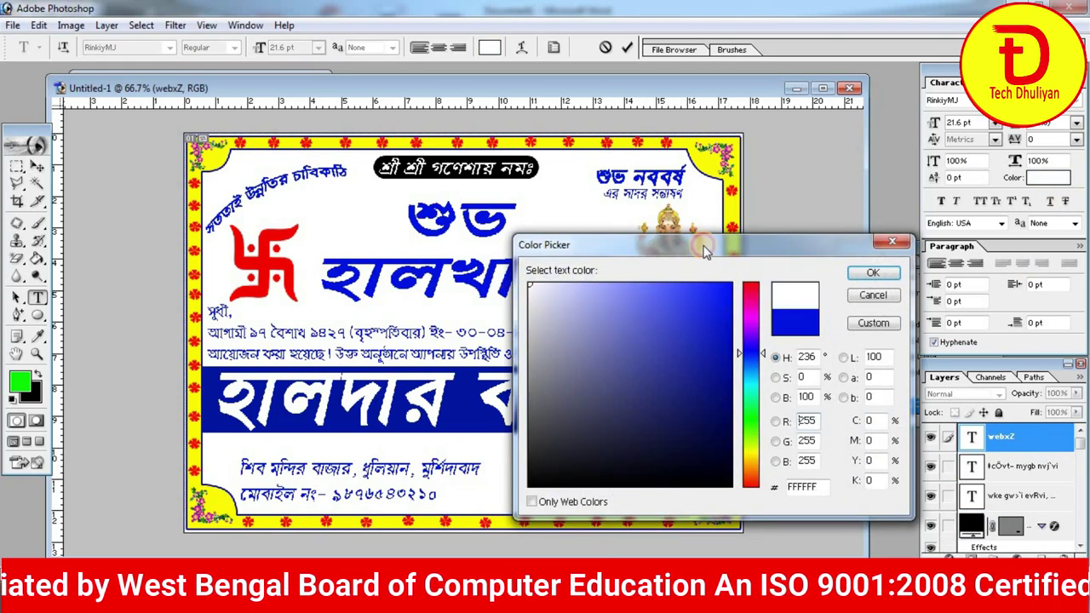
left_click(872, 274)
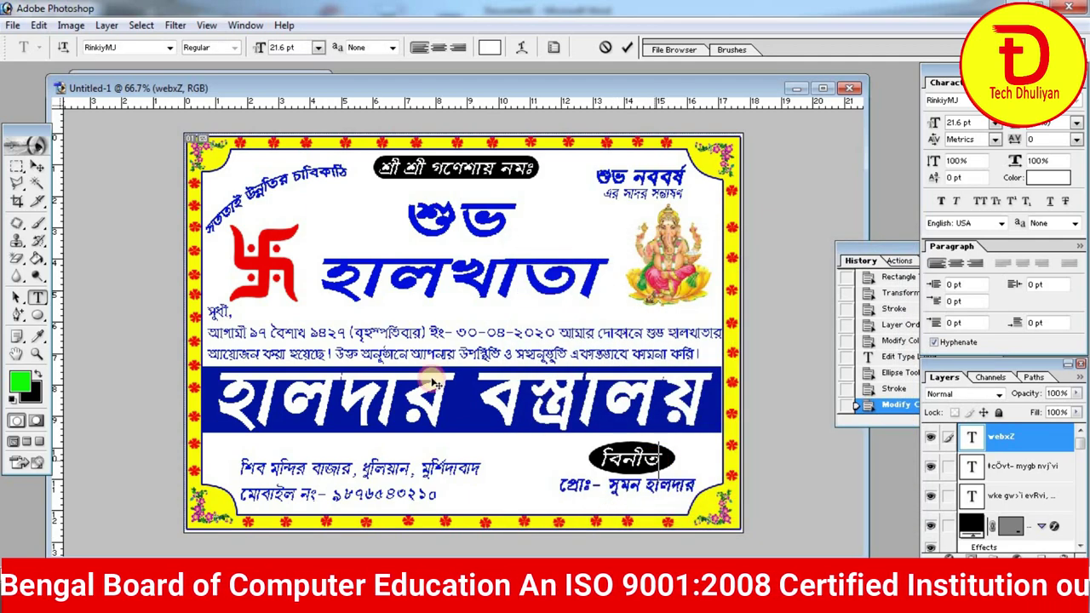
left_click(36, 169)
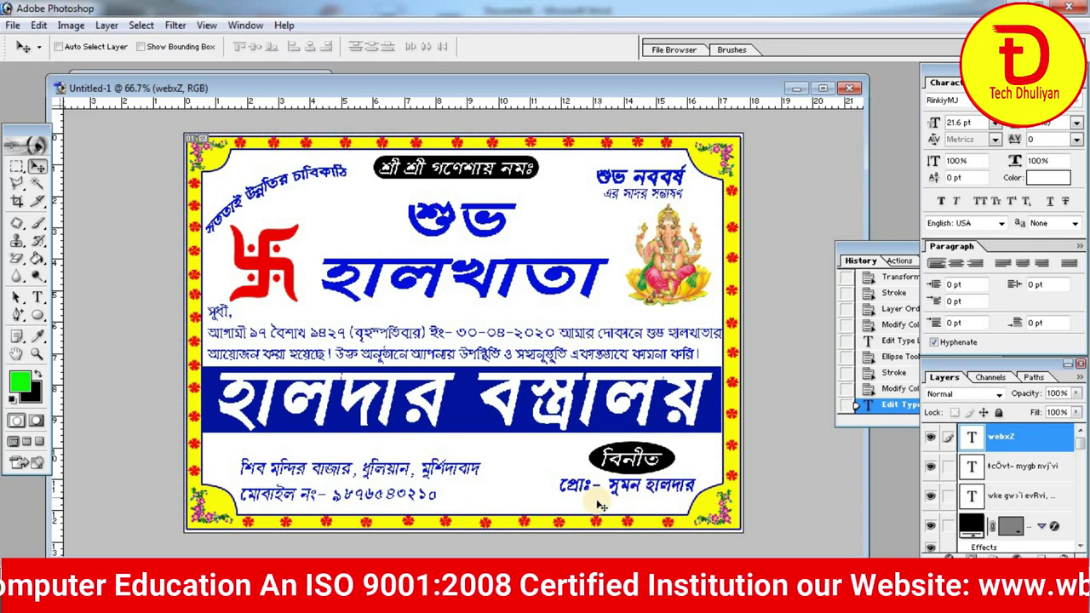
right_click(291, 471)
Select the address text layer and move the address and mobile lines slightly up
left_click(321, 482)
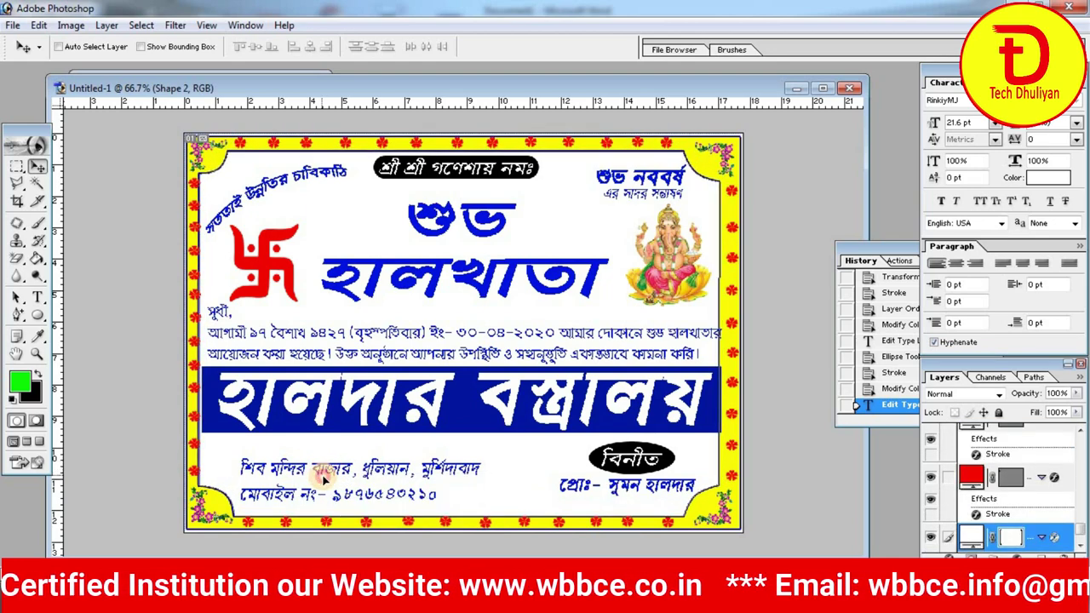
left_click_drag(323, 481, 327, 479)
key("ctrl+z")
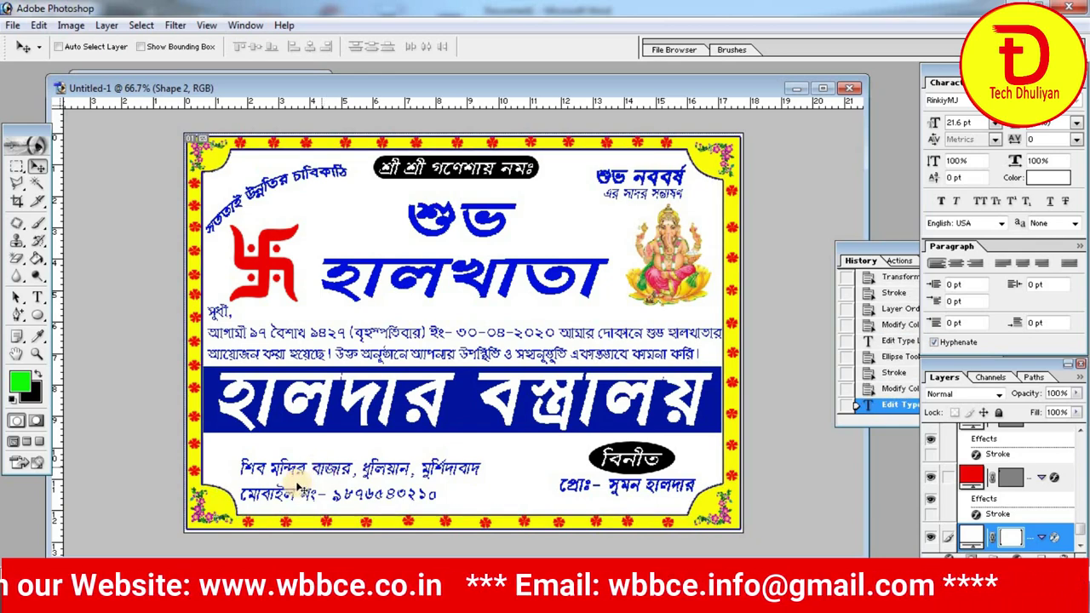
right_click(305, 468)
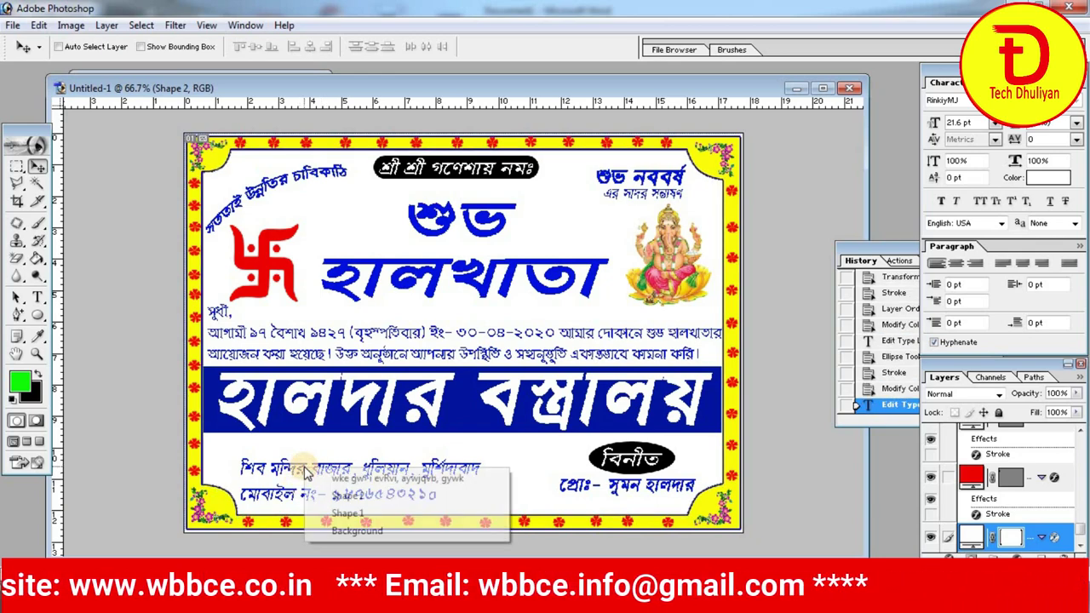
left_click(327, 480)
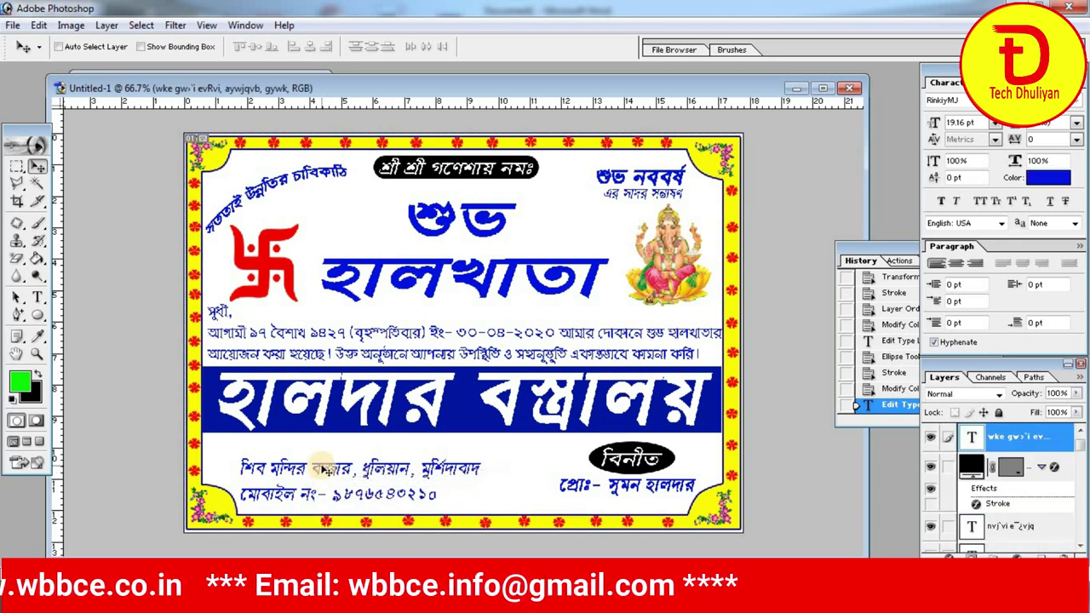
left_click_drag(322, 464, 322, 456)
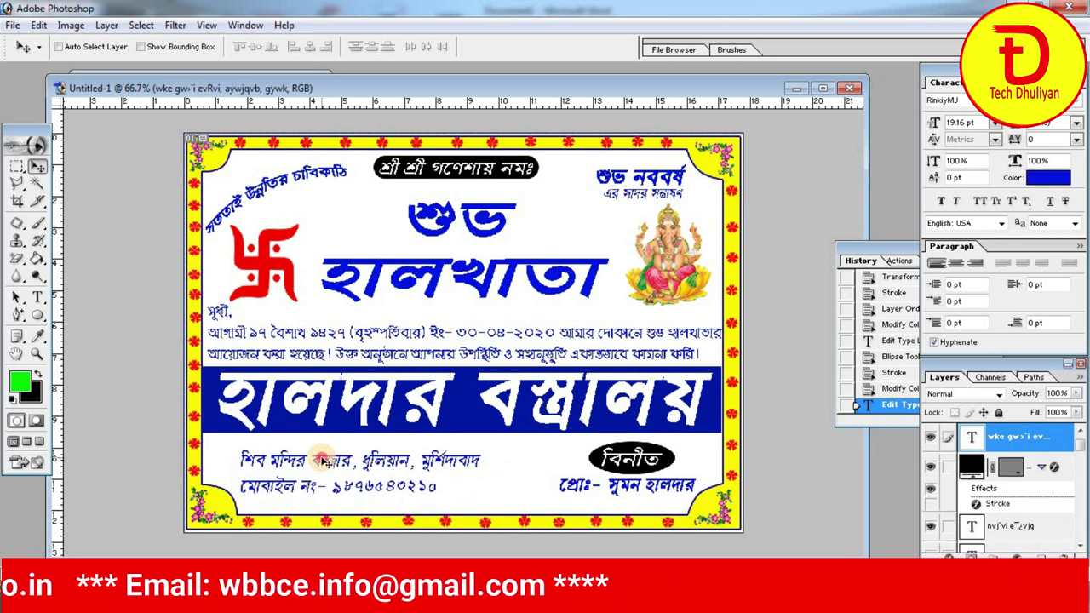
Select the address and mobile lines and try the Rajon Shoily font on them
left_click(38, 298)
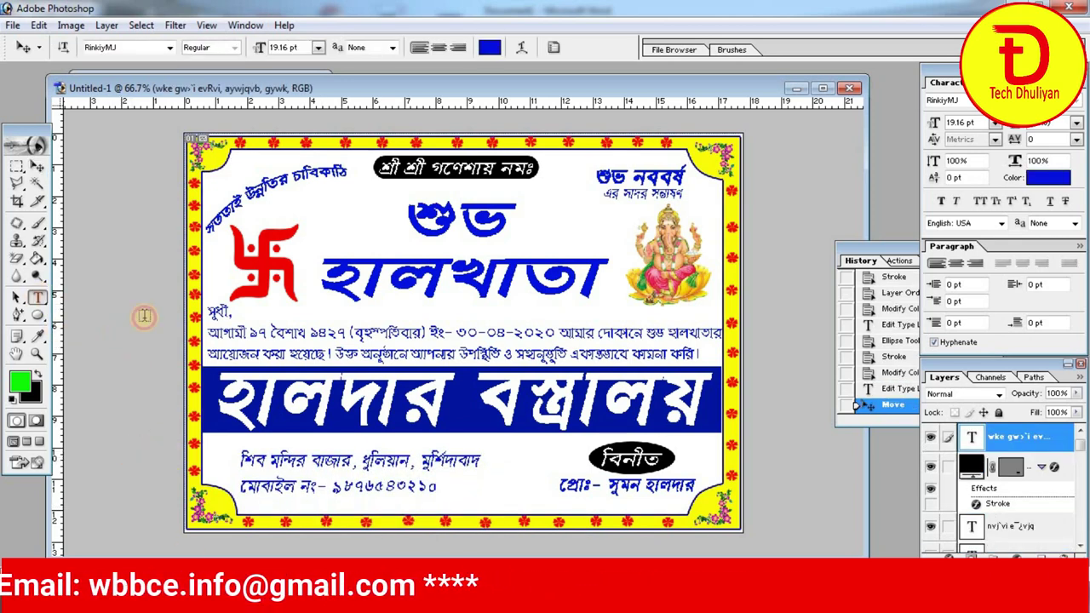
left_click_drag(238, 460, 429, 554)
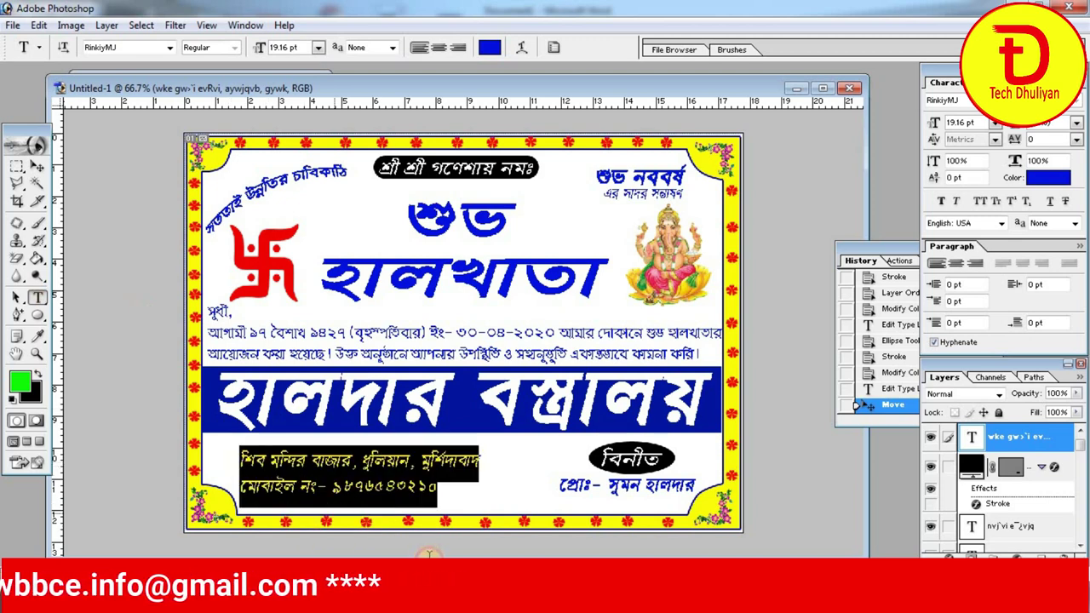
left_click(328, 294)
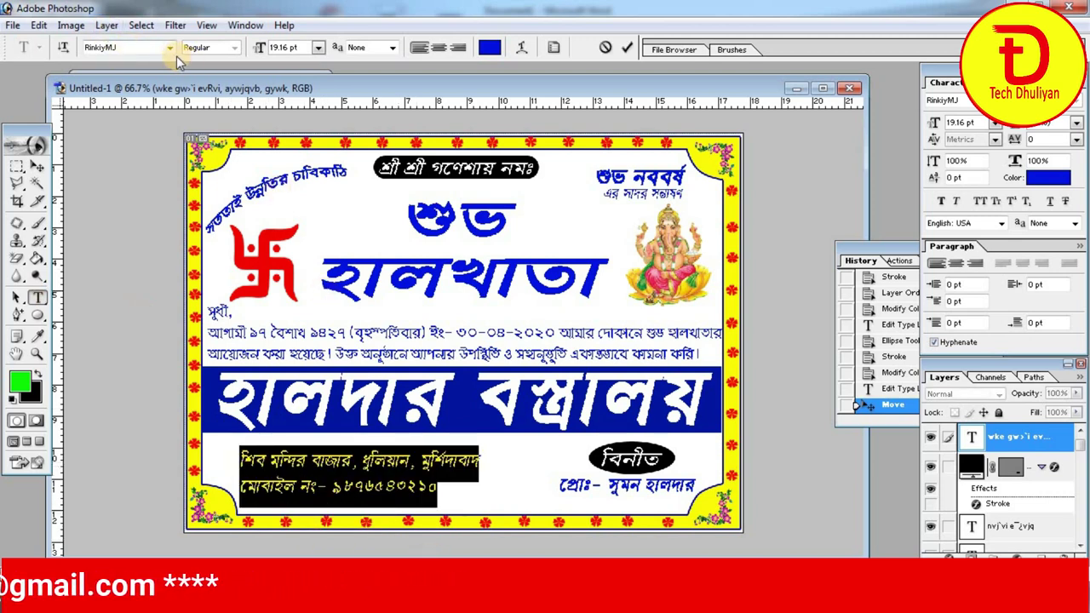
left_click(144, 49)
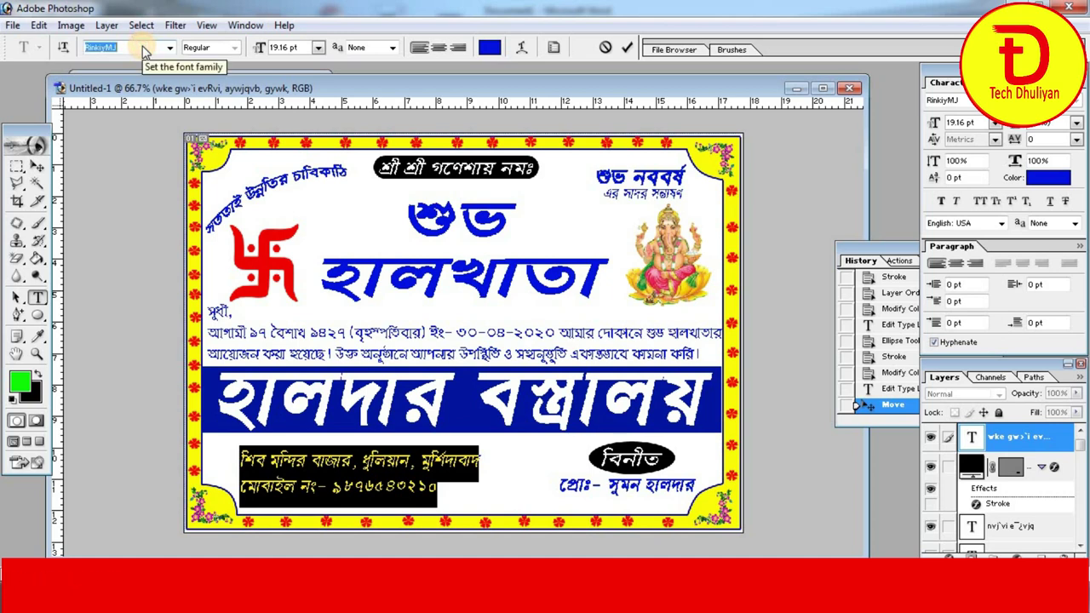
key("Up")
key("Up")
key("Up")
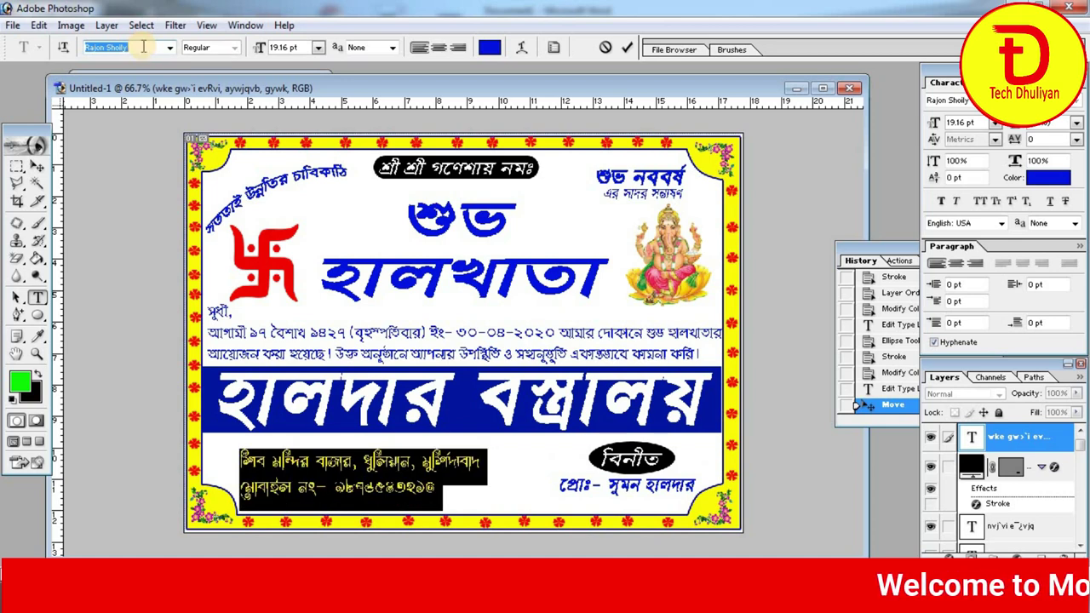
key("Down")
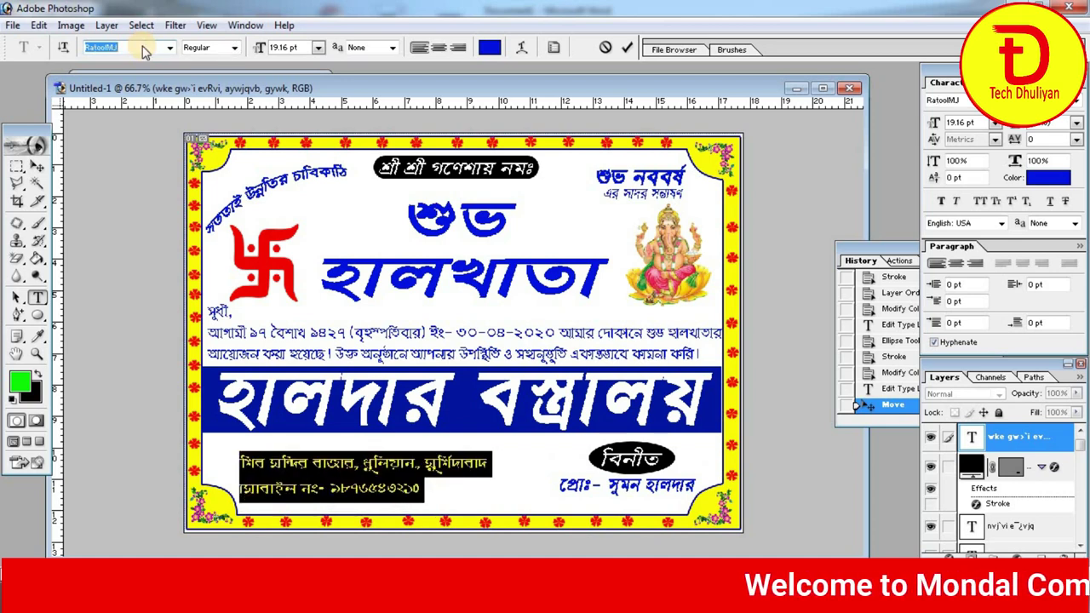
key("Up")
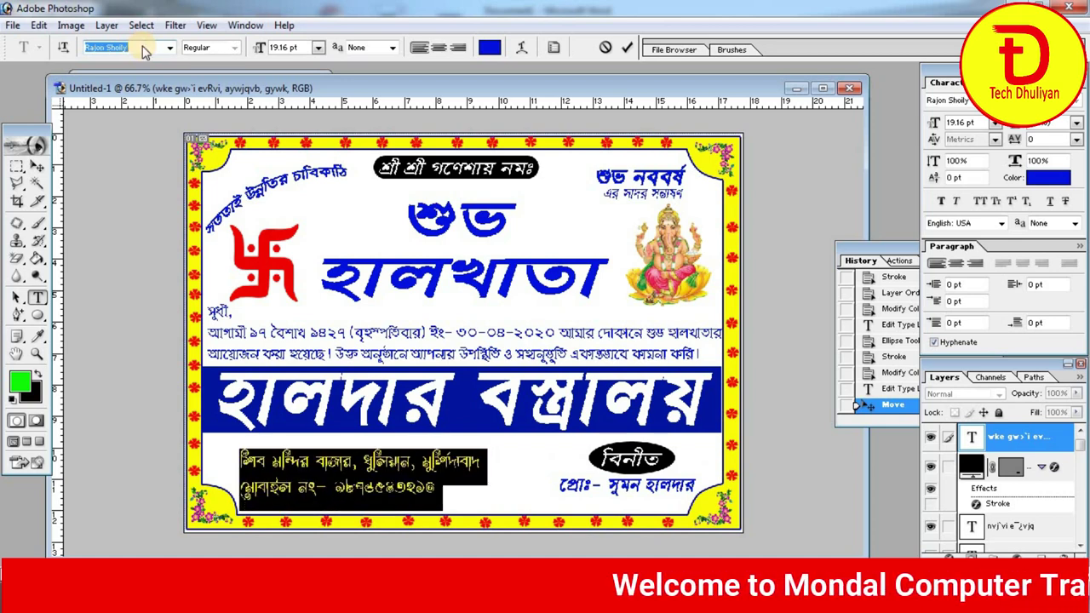
left_click(341, 470)
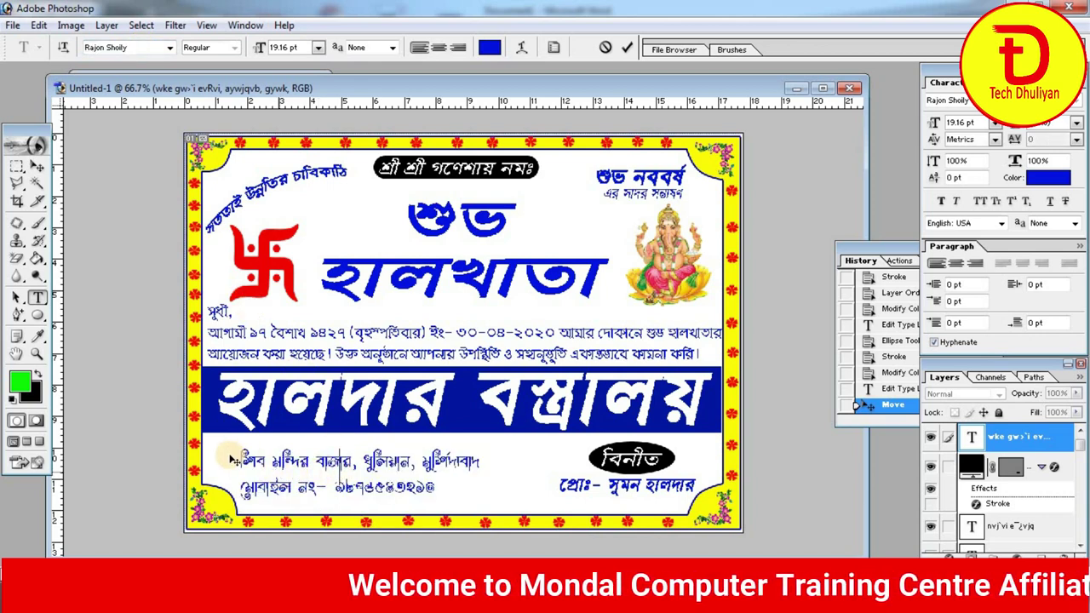
Reselect both lines and step past Rabindric and PunorvabaMJ to the Protik font
left_click_drag(239, 457, 534, 473)
left_click(440, 479)
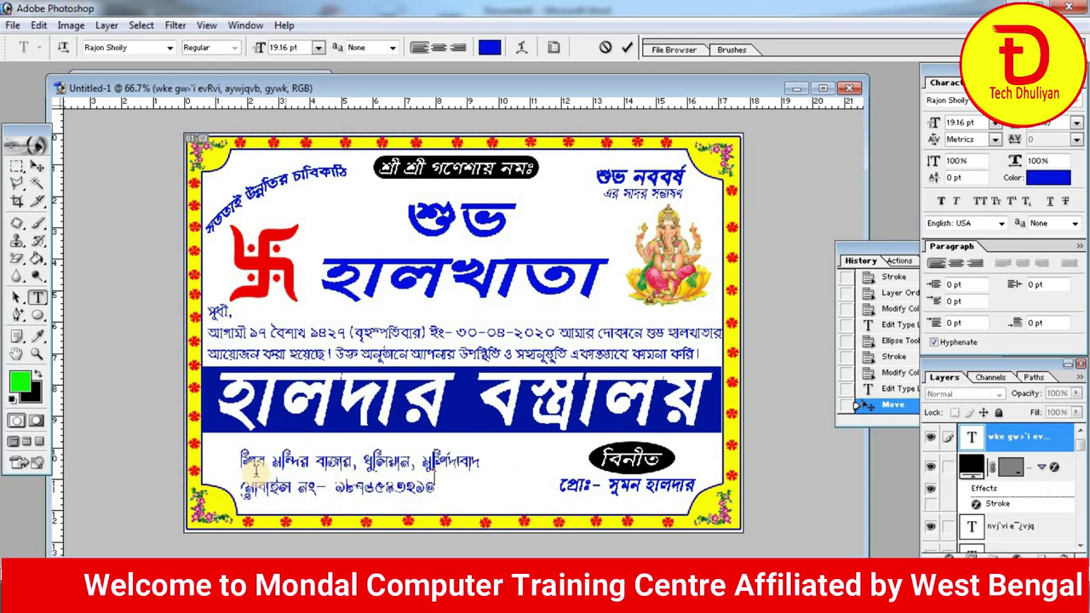
left_click_drag(241, 460, 455, 498)
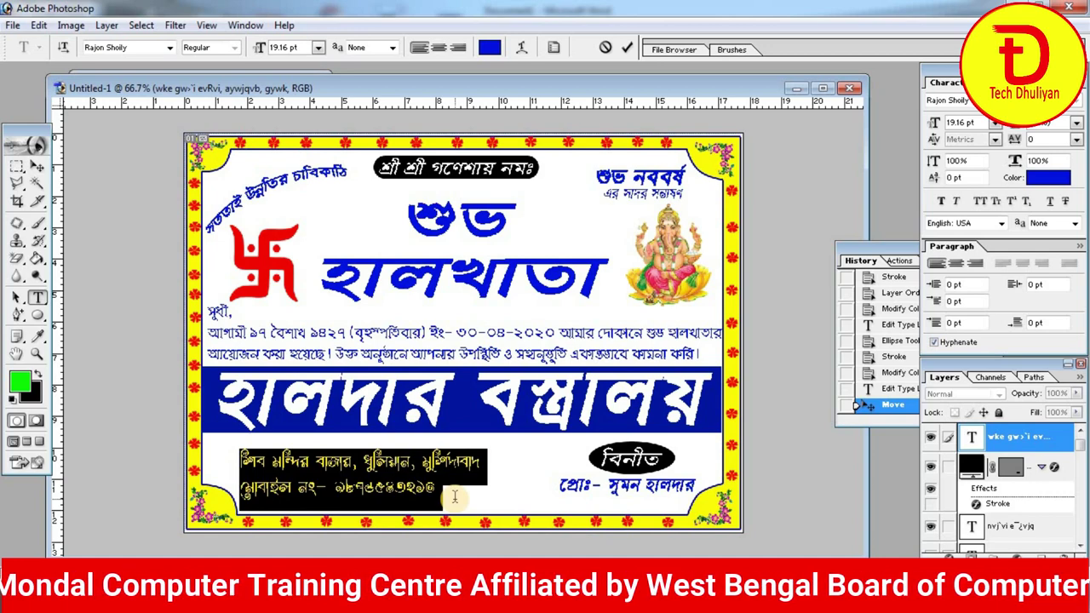
left_click(454, 498)
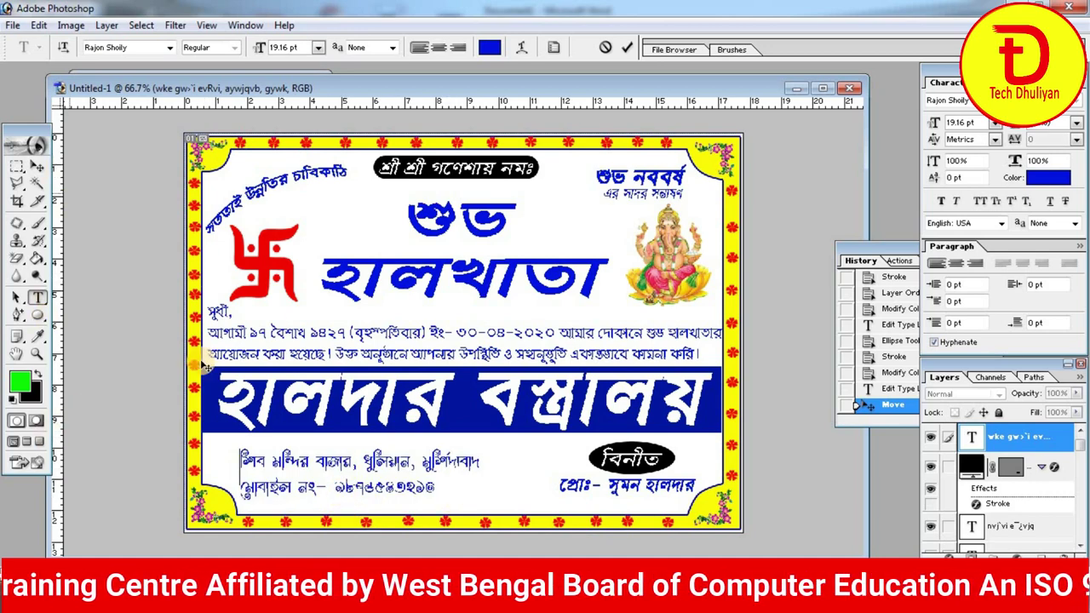
left_click_drag(241, 453, 442, 508)
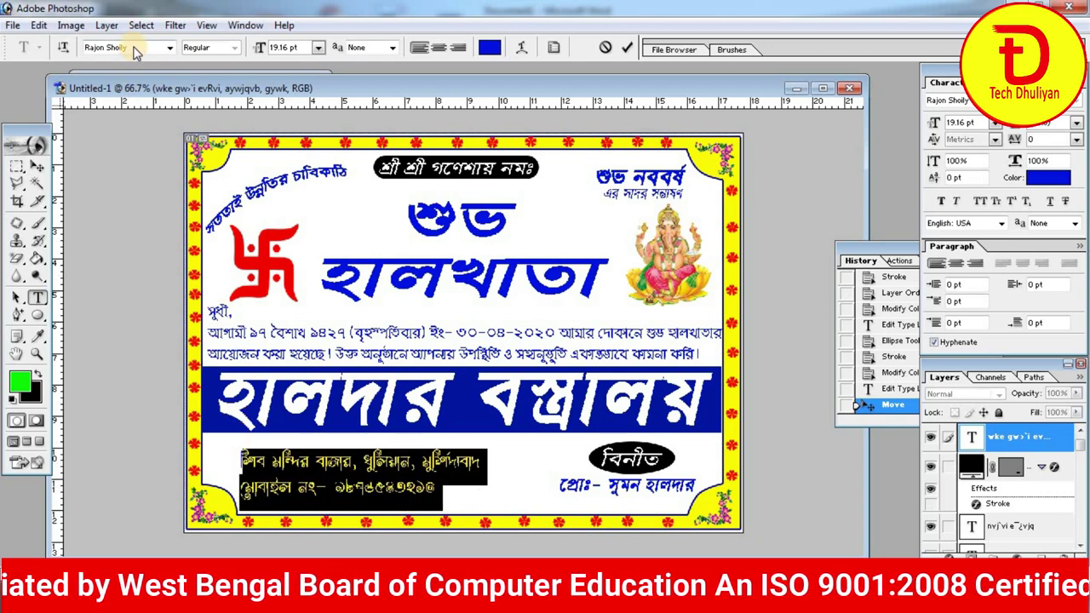
left_click(127, 47)
key("Up")
key("Up")
key("Up")
key("Up")
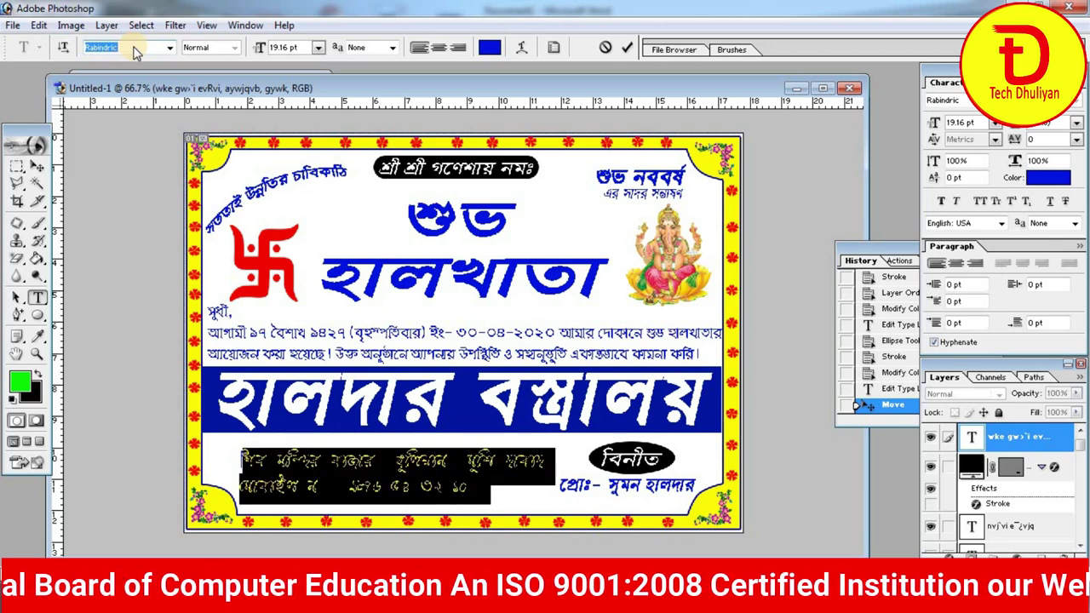
key("Up")
key("Up")
key("Up")
key("Up")
key("Up")
key("Up")
key("Up")
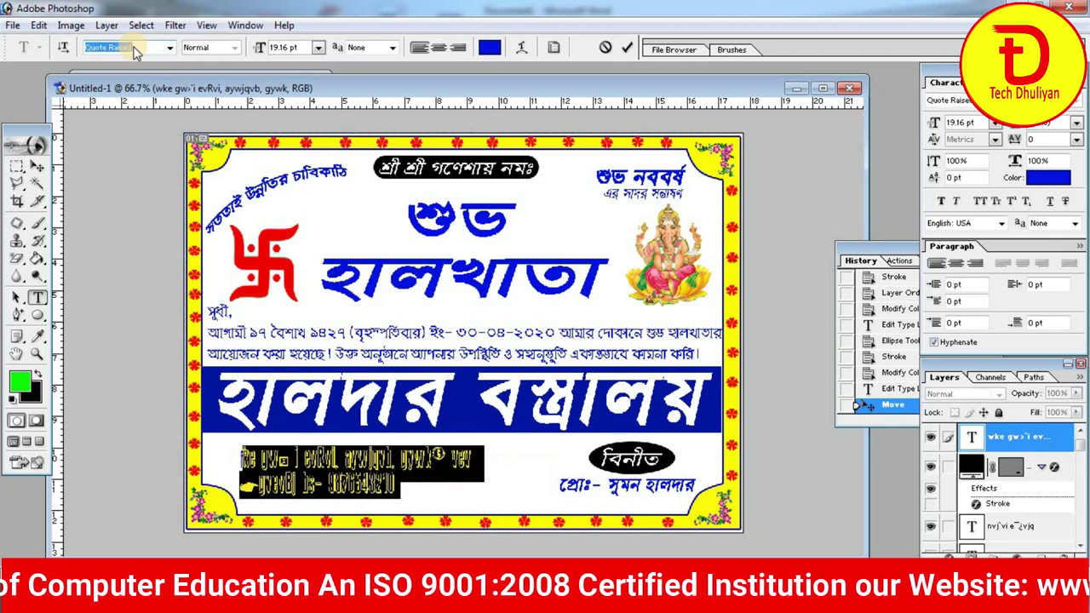
key("Up")
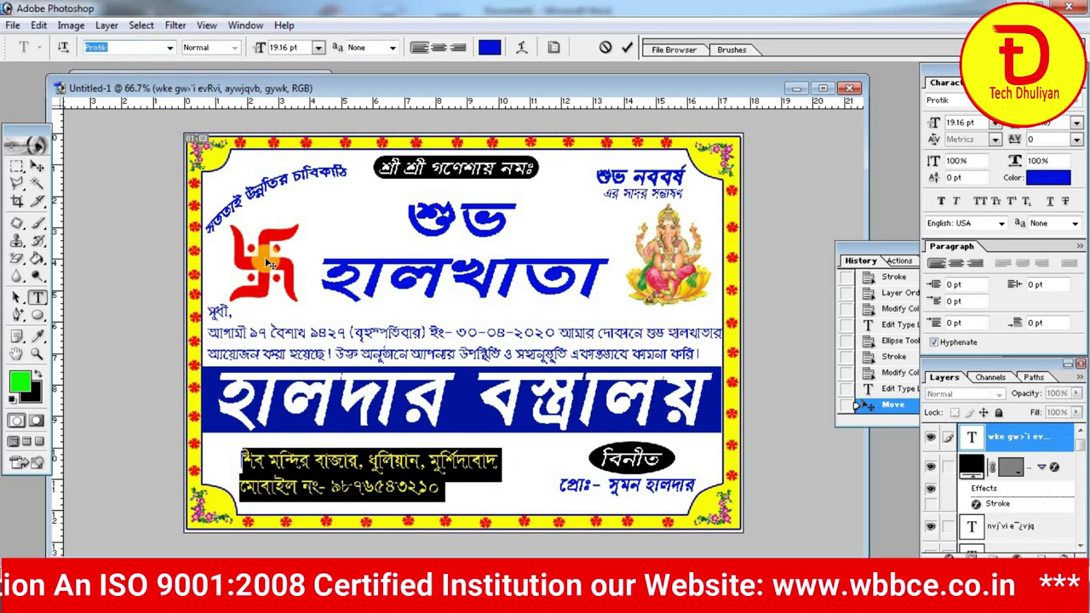
left_click(290, 472)
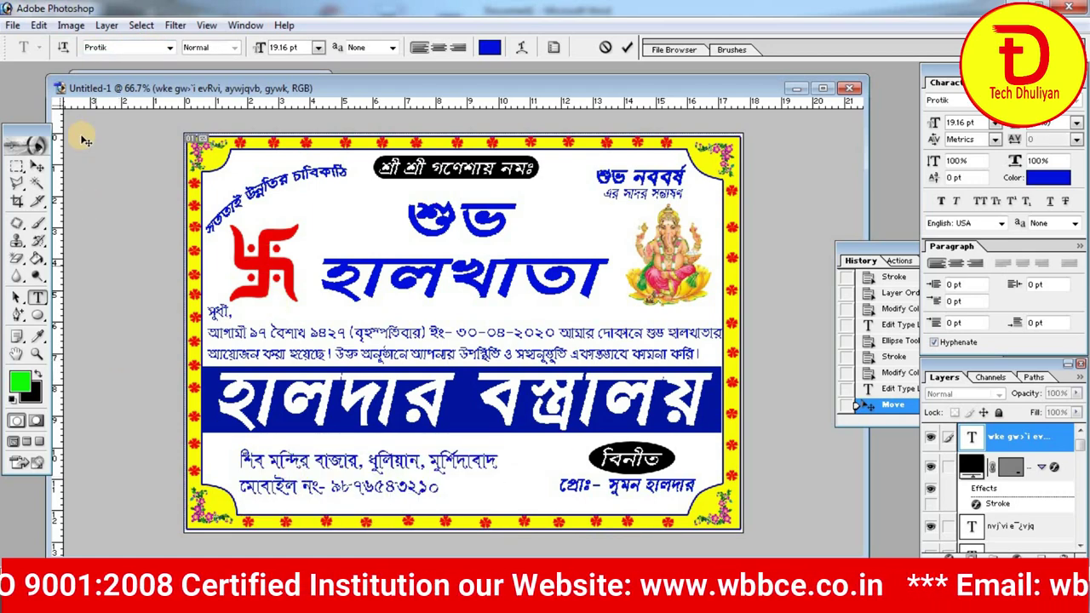
left_click(39, 166)
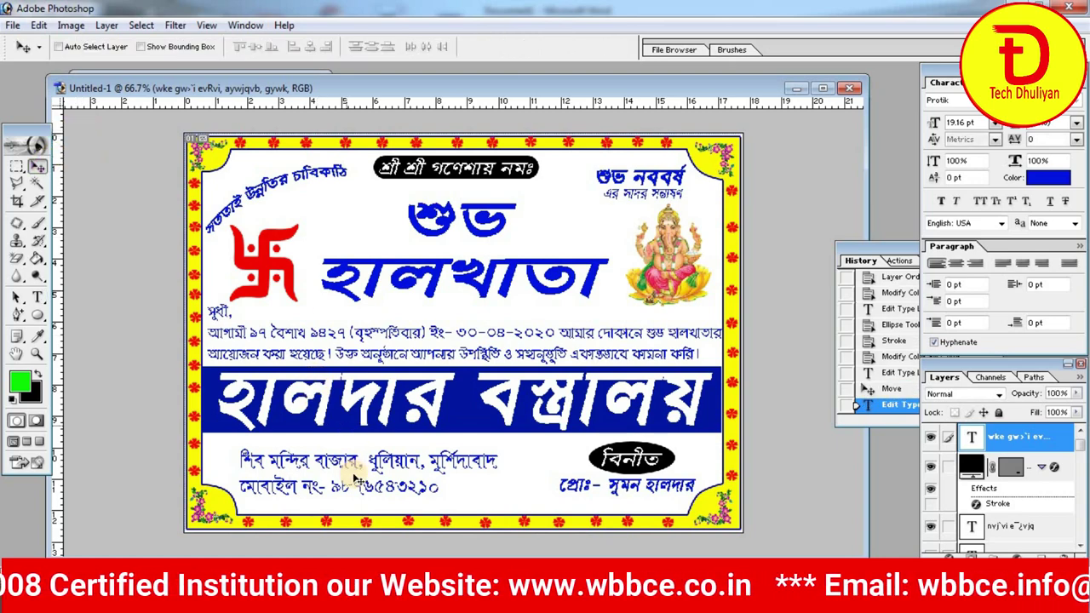
Nudge the address text slightly left and change its colour to black (000000)
left_click_drag(350, 482, 348, 482)
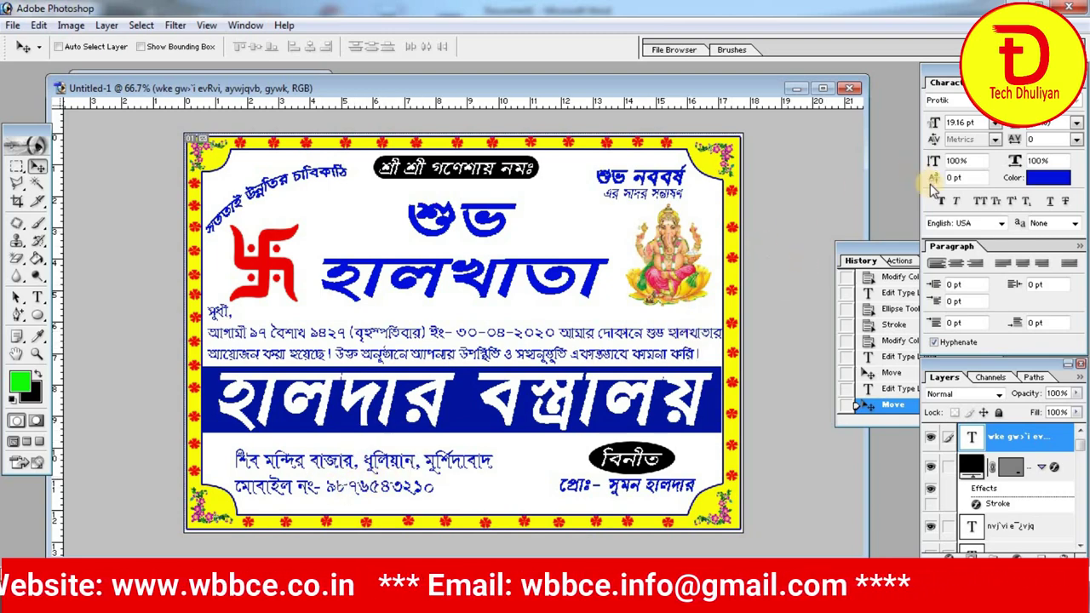
left_click(1048, 179)
left_click_drag(706, 421, 779, 520)
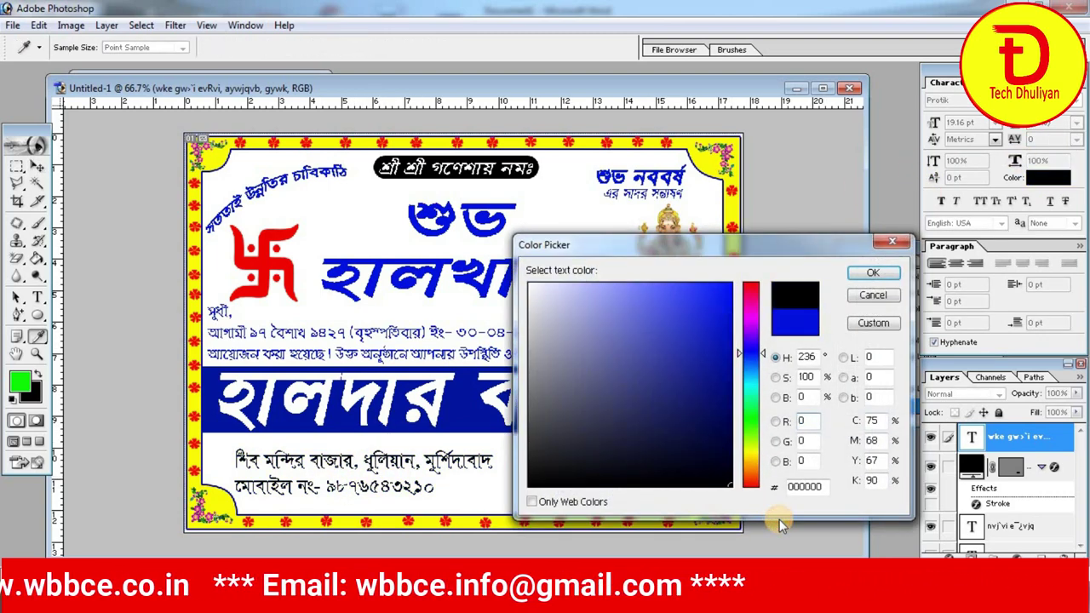
left_click(873, 274)
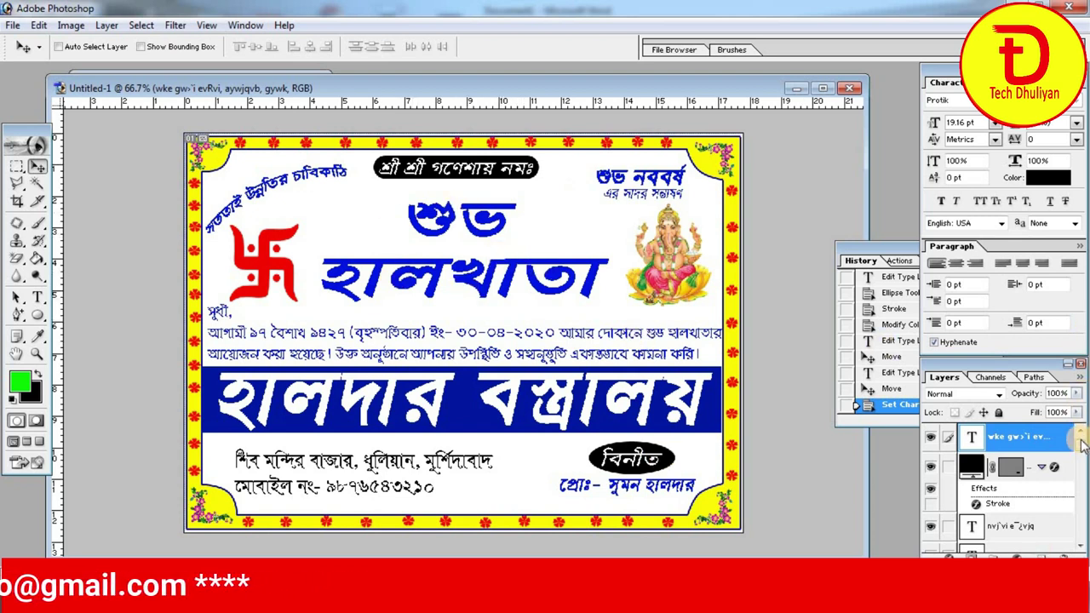
left_click_drag(1080, 445, 1084, 549)
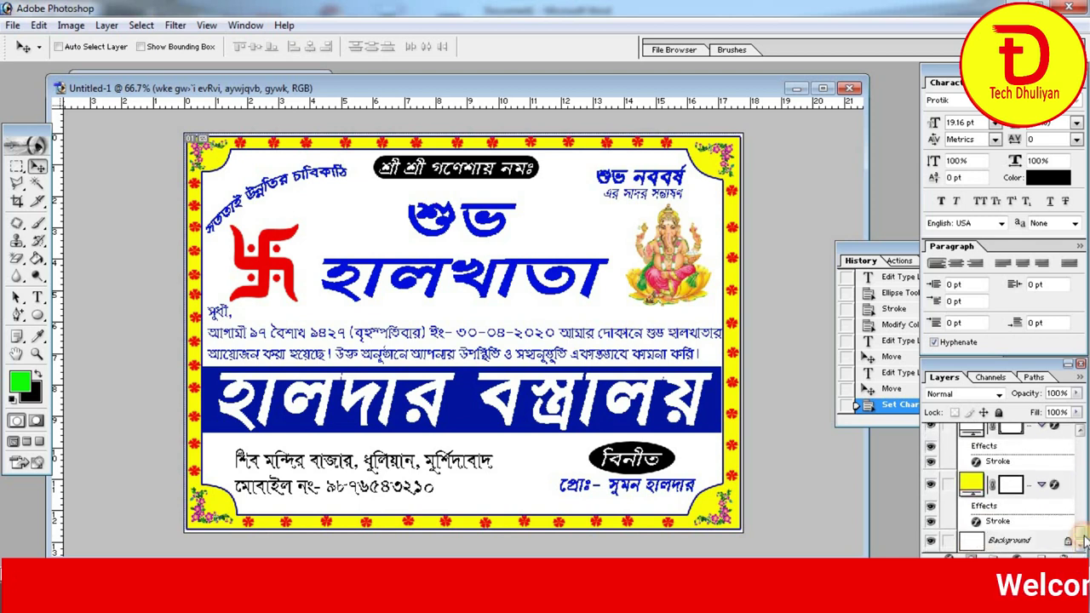
scroll(1047, 502, "up", 2)
With Shape 2 selected, open Sri-Ganesh-PNG-Picture.png from the Ganesha folder
left_click(1014, 484)
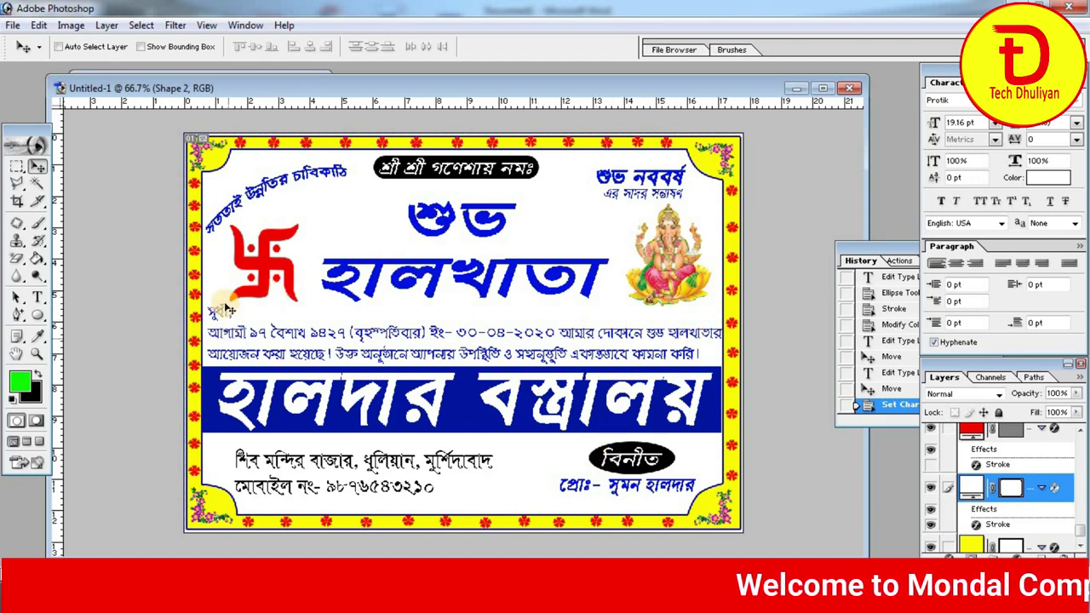
double_click(14, 502)
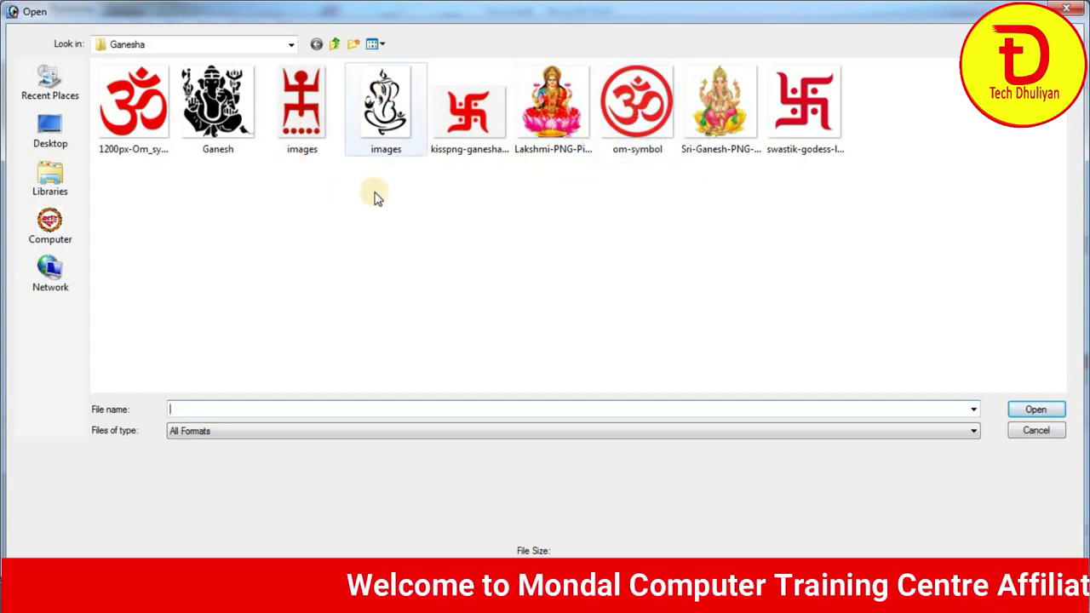
left_click(717, 111)
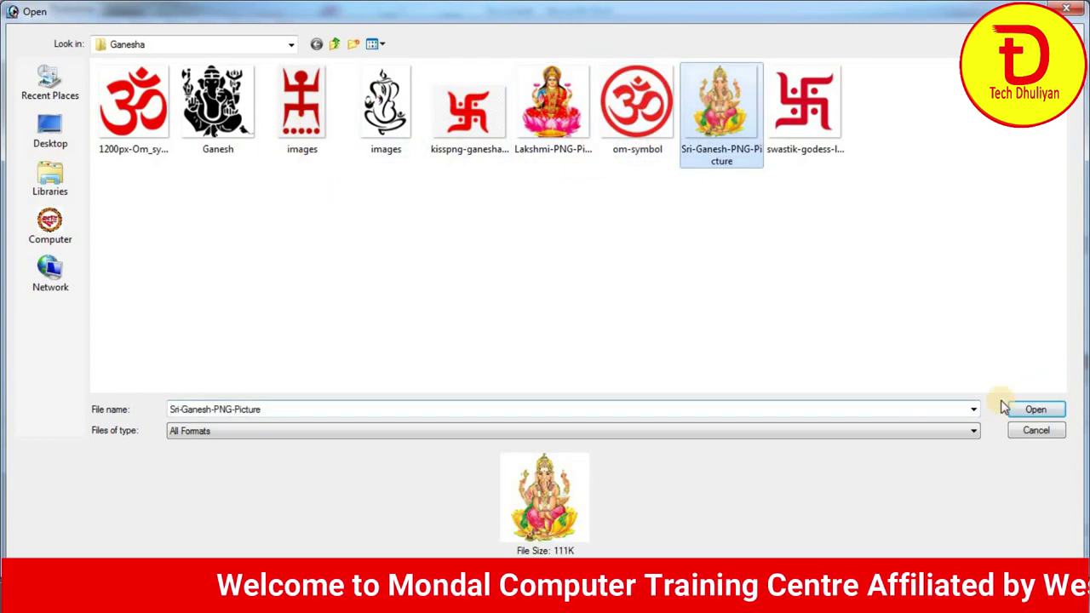
left_click(1033, 410)
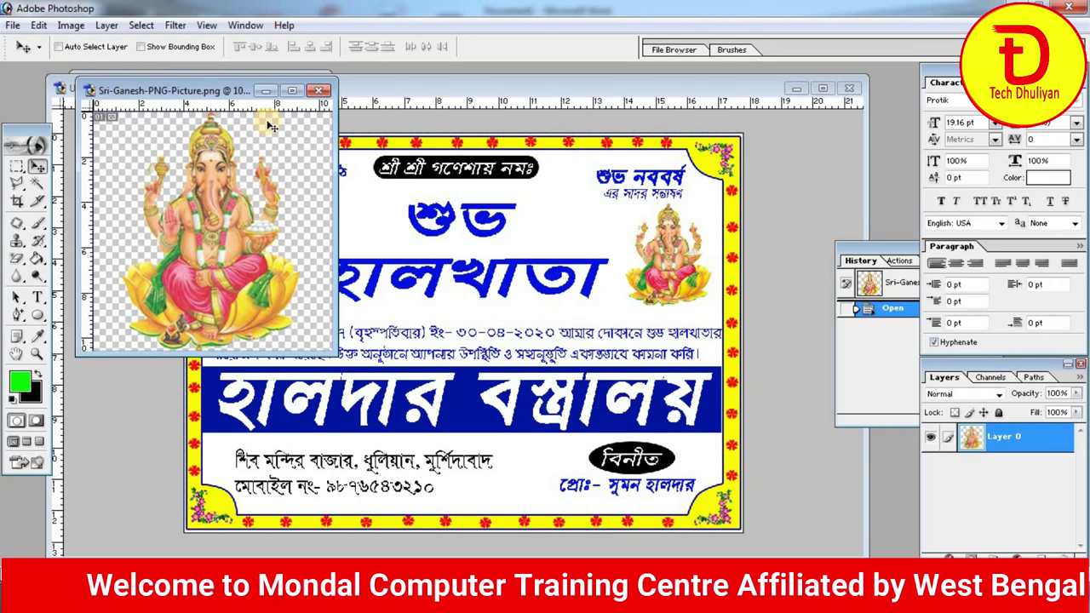
Copy the Ganesh picture onto the card and scale it to about 210% across the centre
left_click_drag(281, 224, 470, 415)
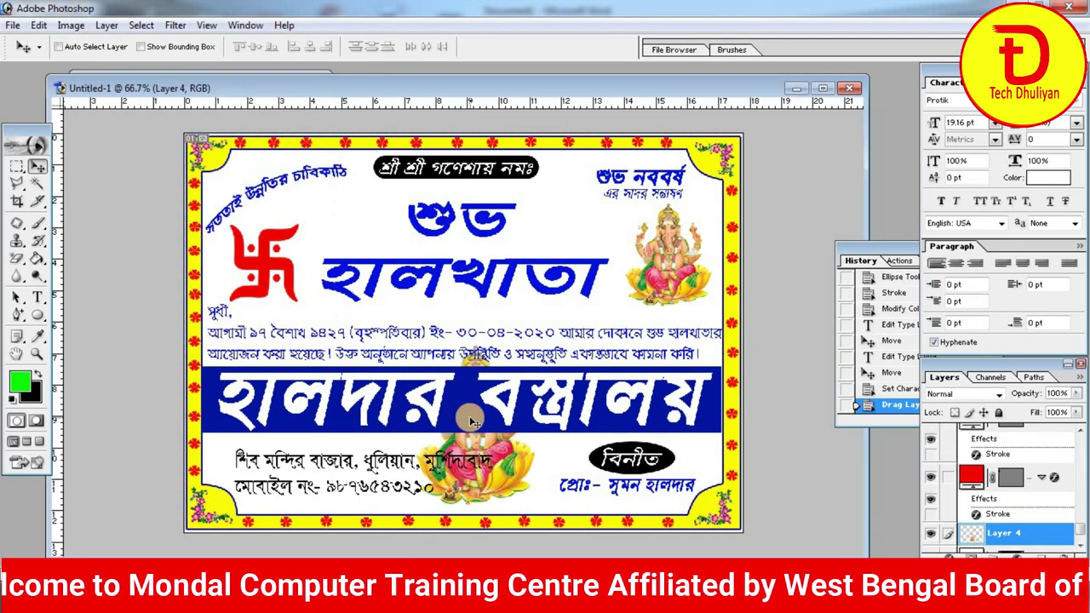
left_click_drag(477, 455, 400, 321)
key("ctrl+t")
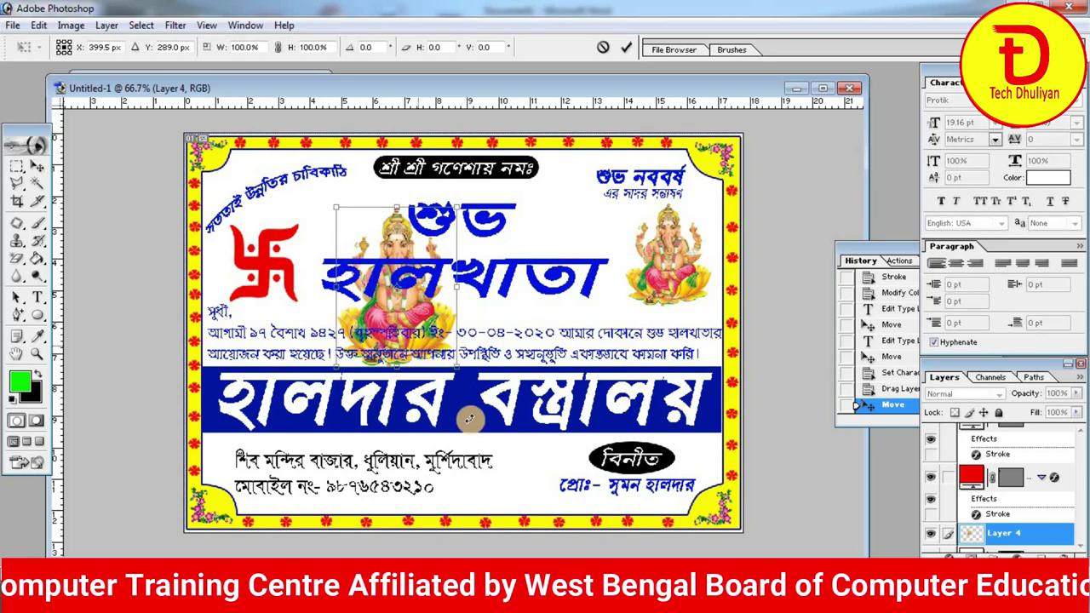
left_click_drag(459, 368, 574, 493)
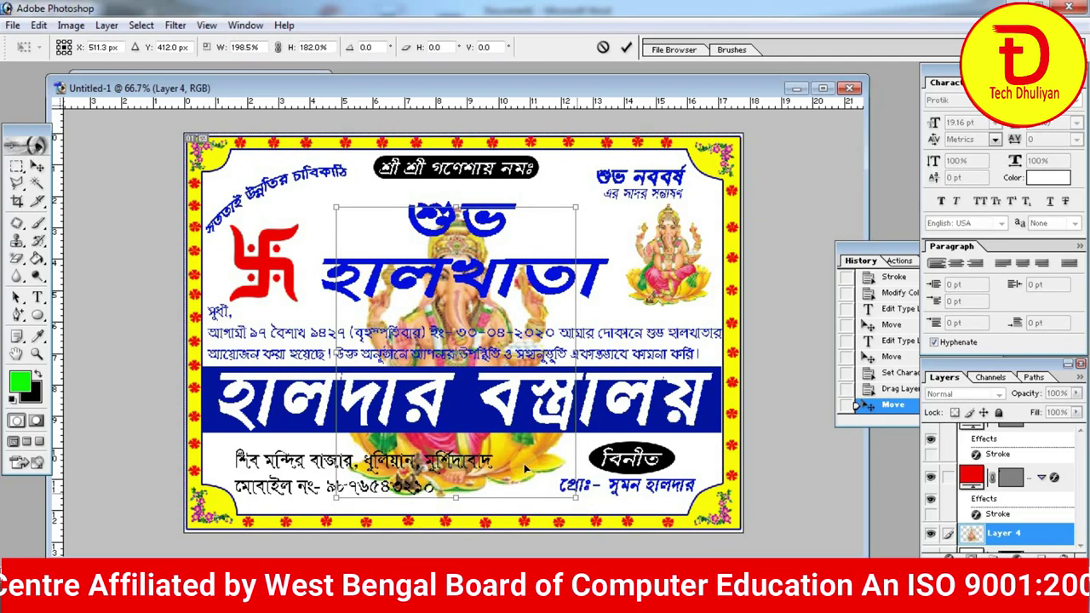
left_click_drag(519, 450, 511, 436)
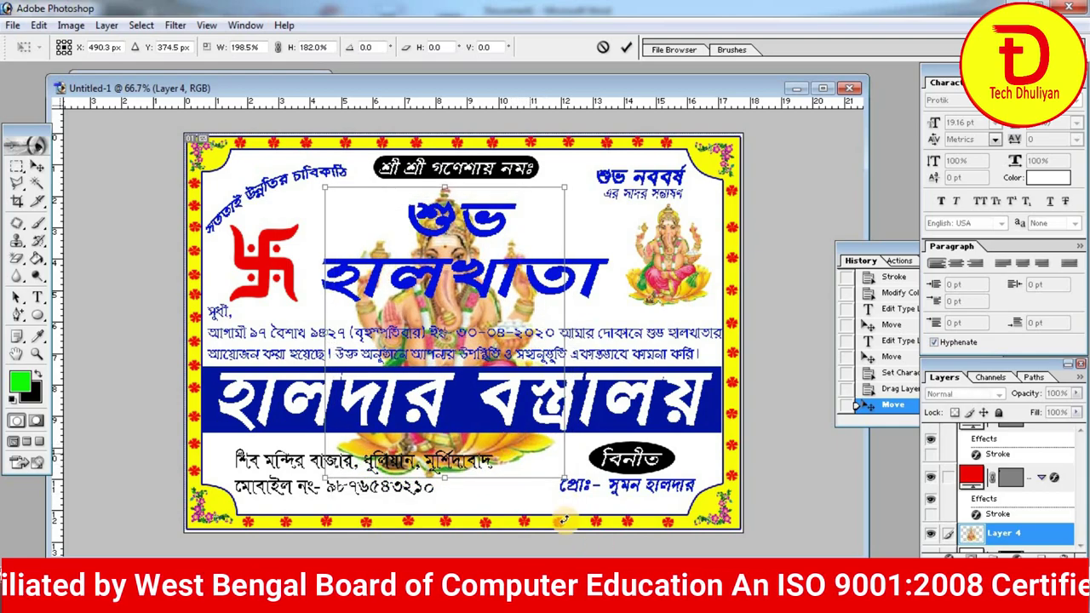
left_click_drag(556, 479, 576, 504)
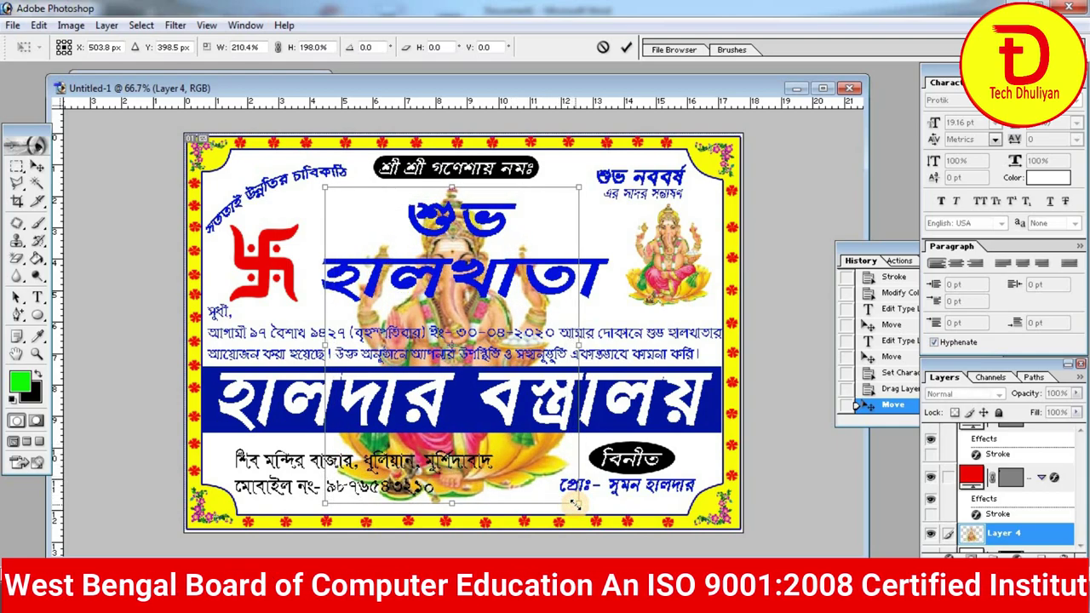
key("Return")
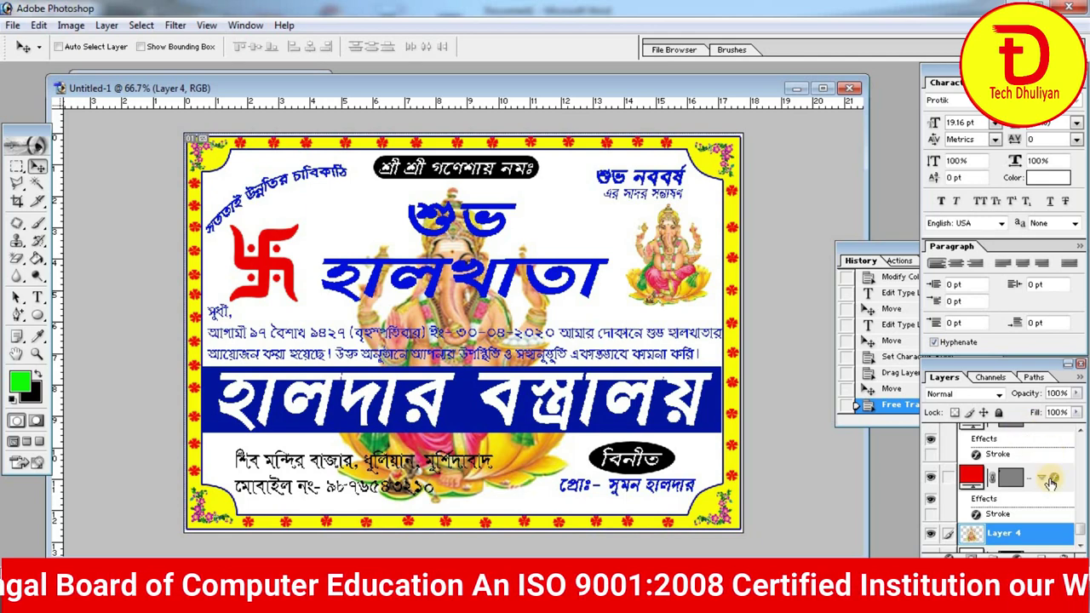
Lower the Ganesh layer (Layer 4) opacity to 24%
left_click(1077, 394)
left_click_drag(1074, 412, 1015, 415)
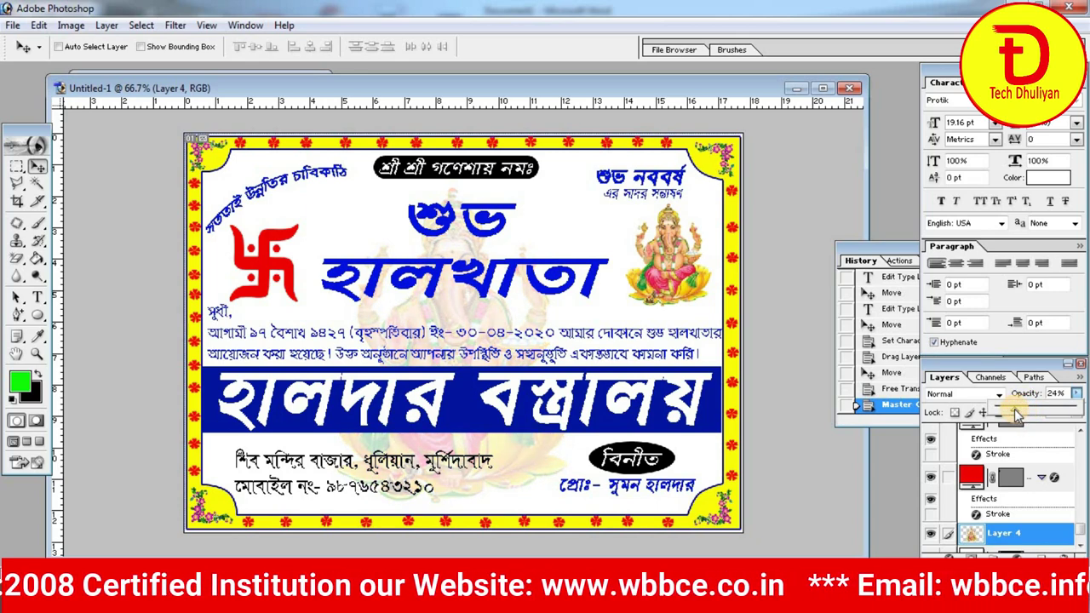